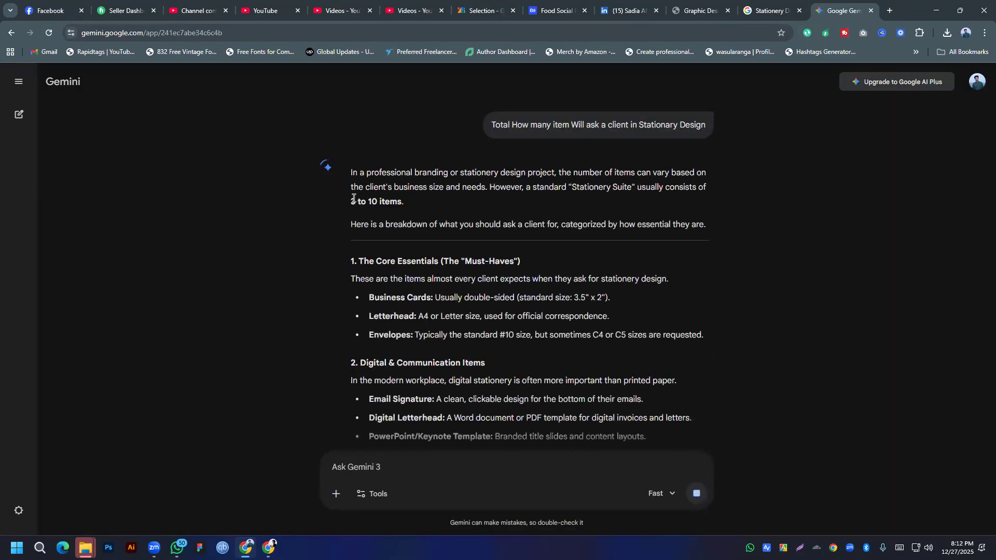
- Ask Gemini "how many Items Available in Stationary Design is it 350+?", correcting the misspelled word "Available"
scroll(432, 211, down, 8)
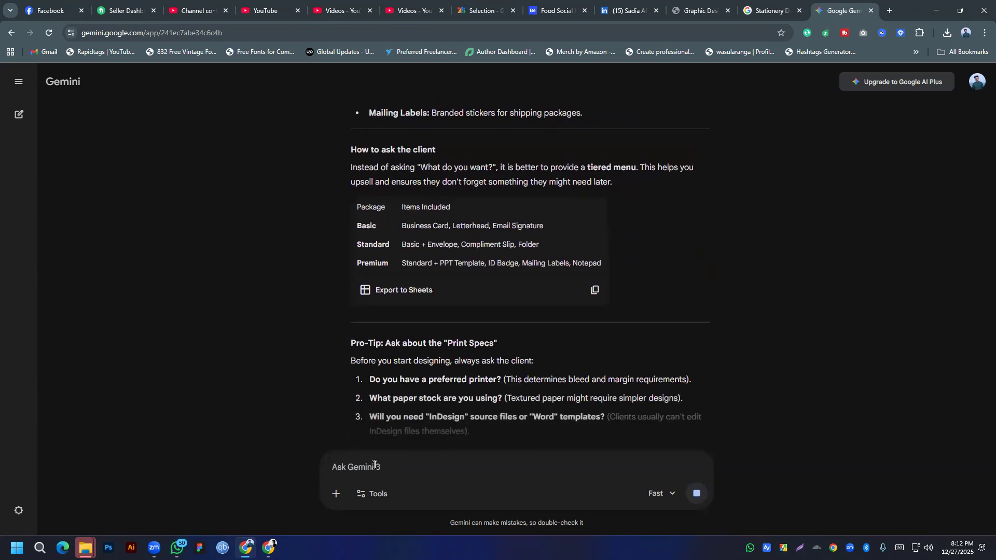
text(how many items)
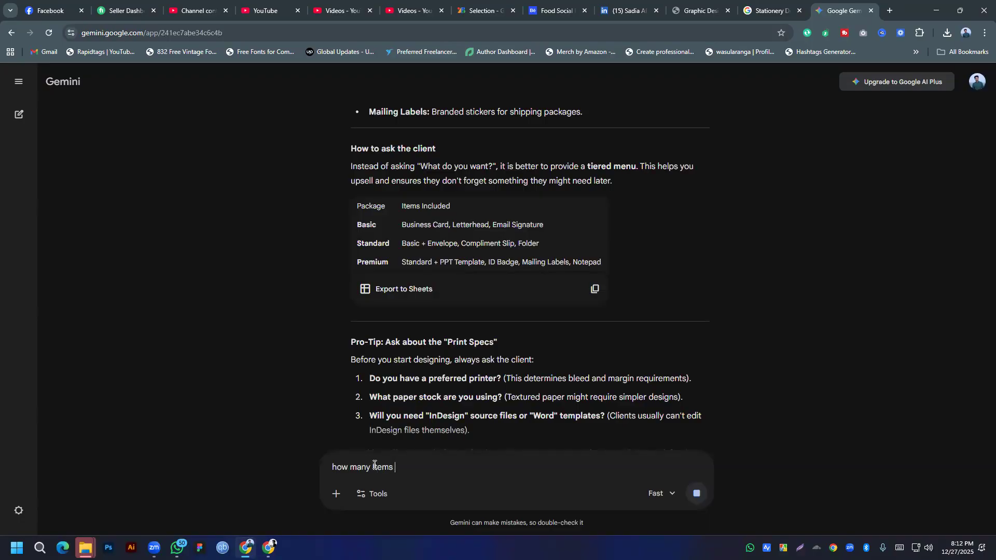
text( Availabe)
right_click(418, 465)
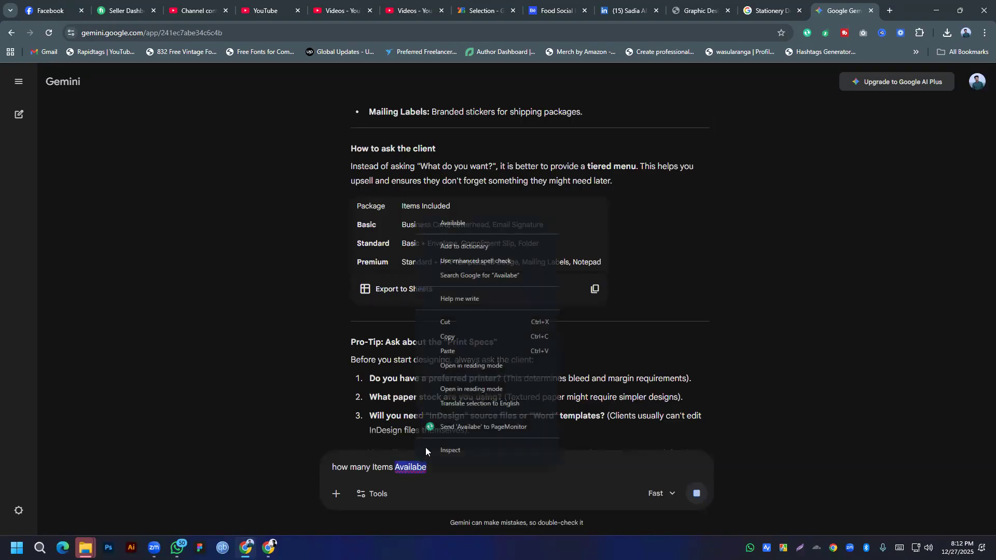
click(456, 225)
text(in Stationary Design)
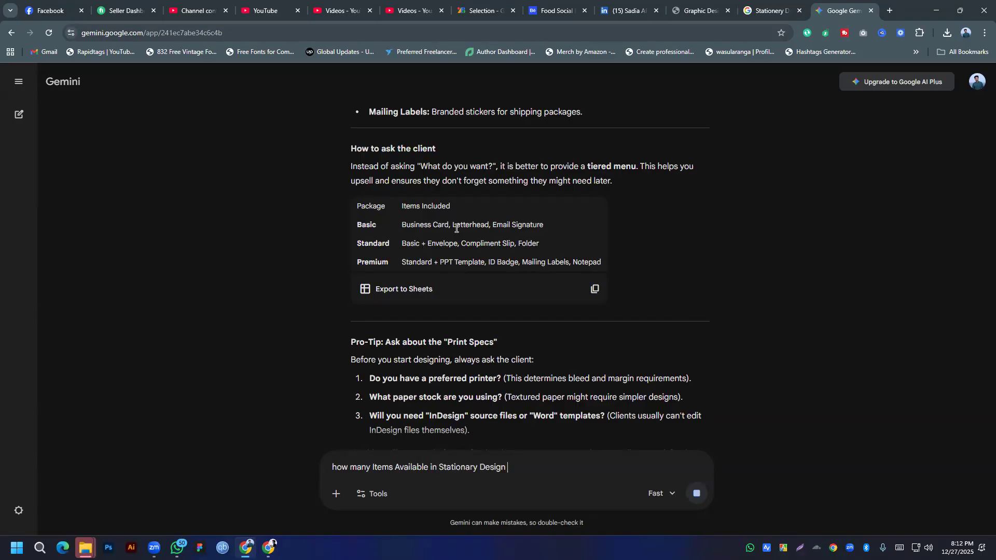
text( is it 350)
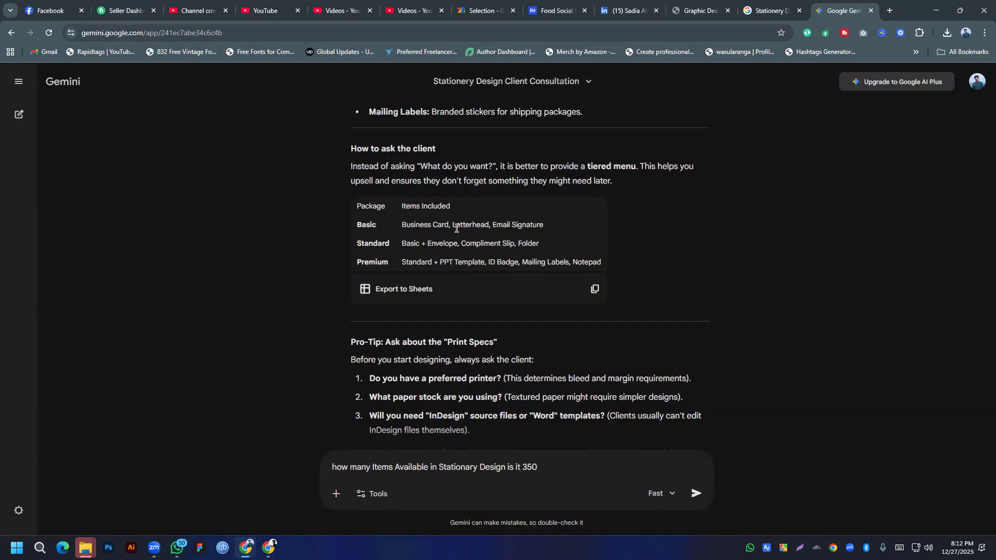
text(+?)
key(Return)
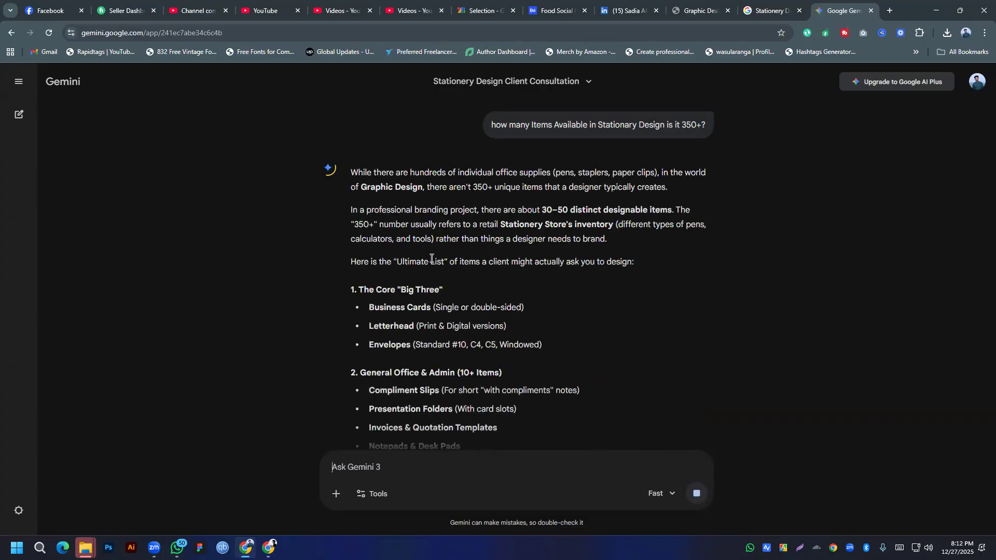
- Read through Gemini's categorized list of stationery items and its advice on offering 350+ items
scroll(415, 238, down, 2)
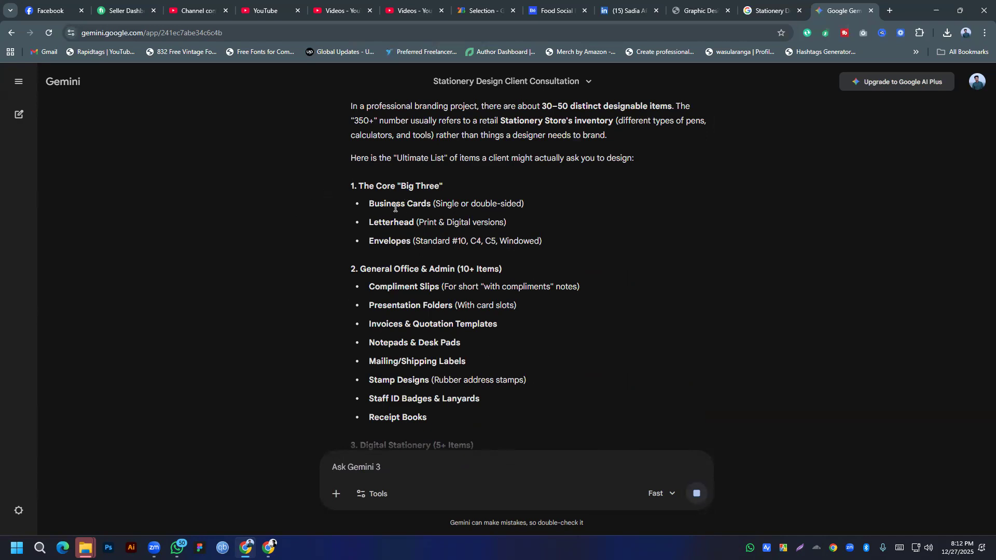
drag(367, 203, 422, 204)
scroll(398, 250, down, 1)
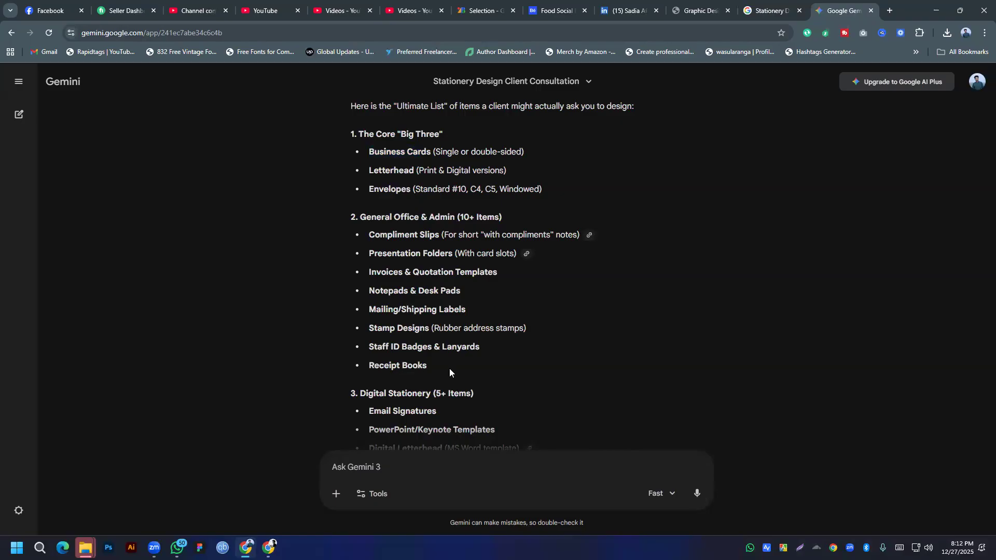
scroll(449, 369, down, 4)
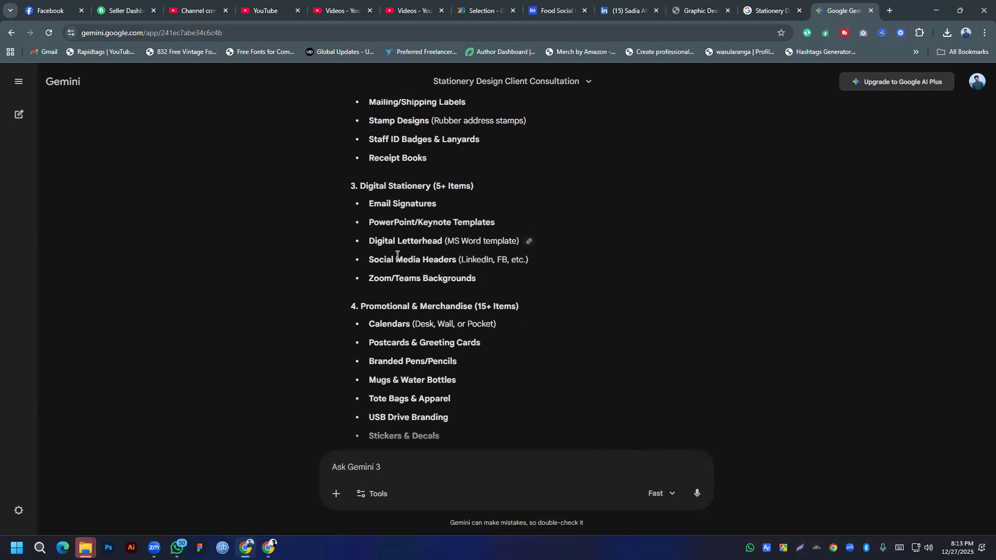
scroll(390, 254, down, 4)
scroll(390, 254, down, 3)
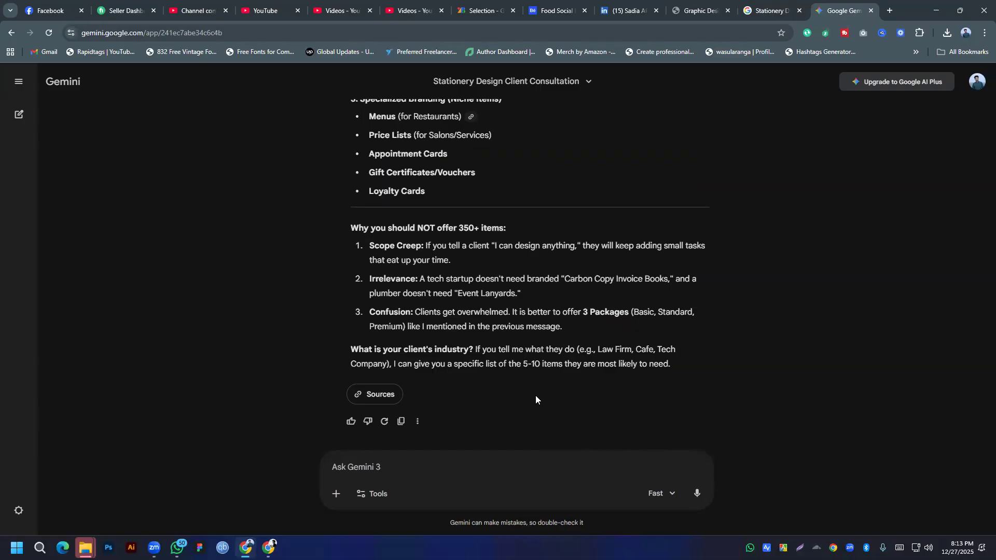
scroll(535, 395, up, 2)
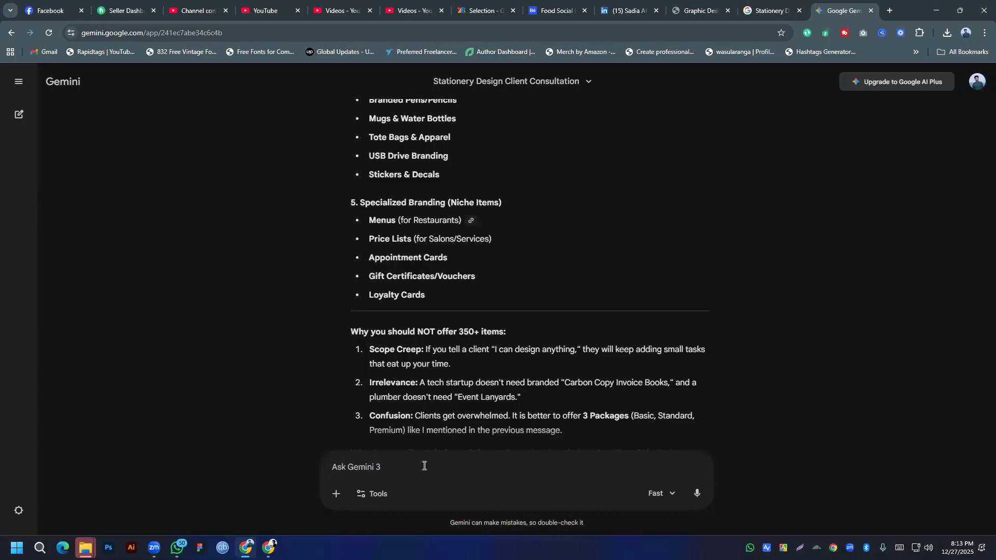
- Ask Gemini to give 350 + items and skim its reply
text(Give ma)
text(350 + items)
key(Return)
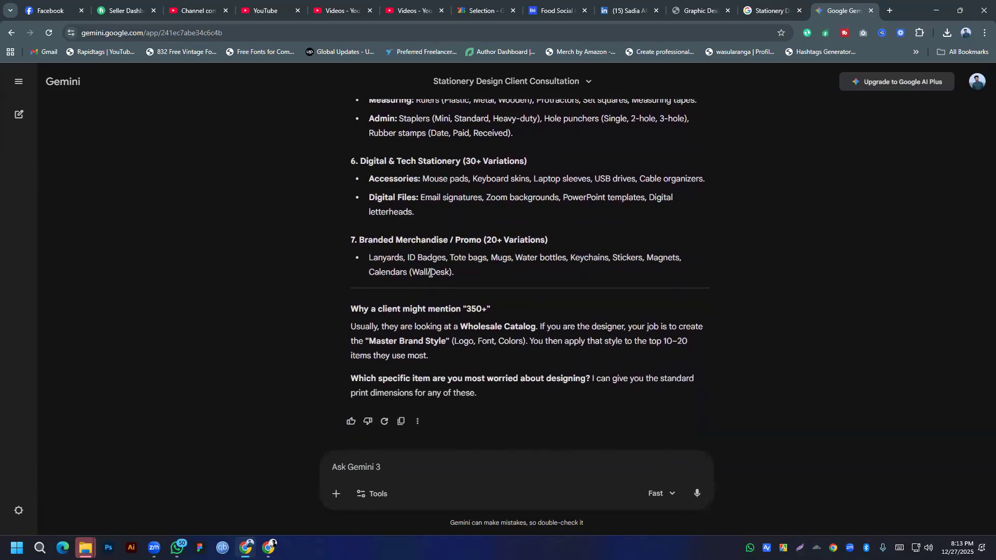
scroll(431, 273, up, 20)
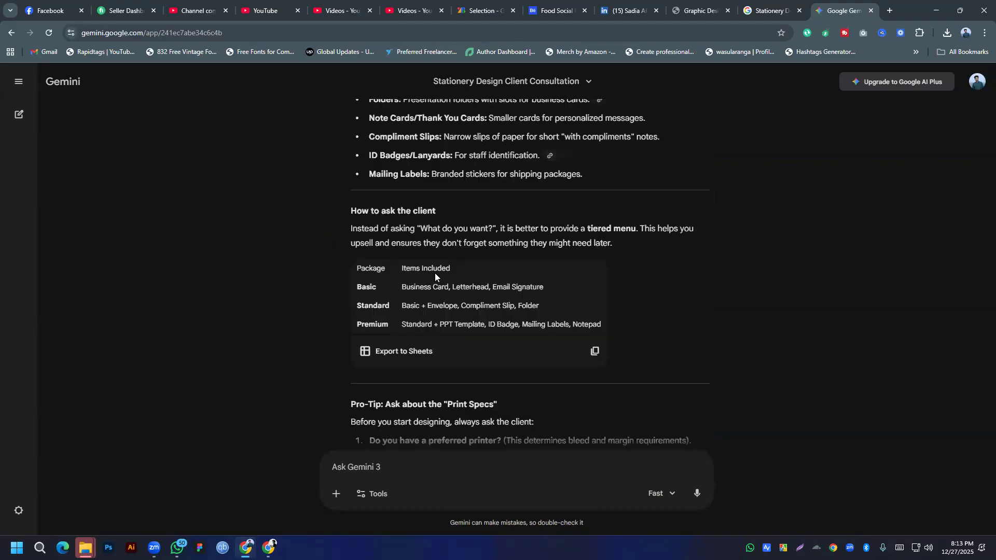
scroll(435, 272, up, 3)
- Load chatgpt.com in place of the Google image results and ask it "Give Me Stationary Design 350+ items list"
click(772, 10)
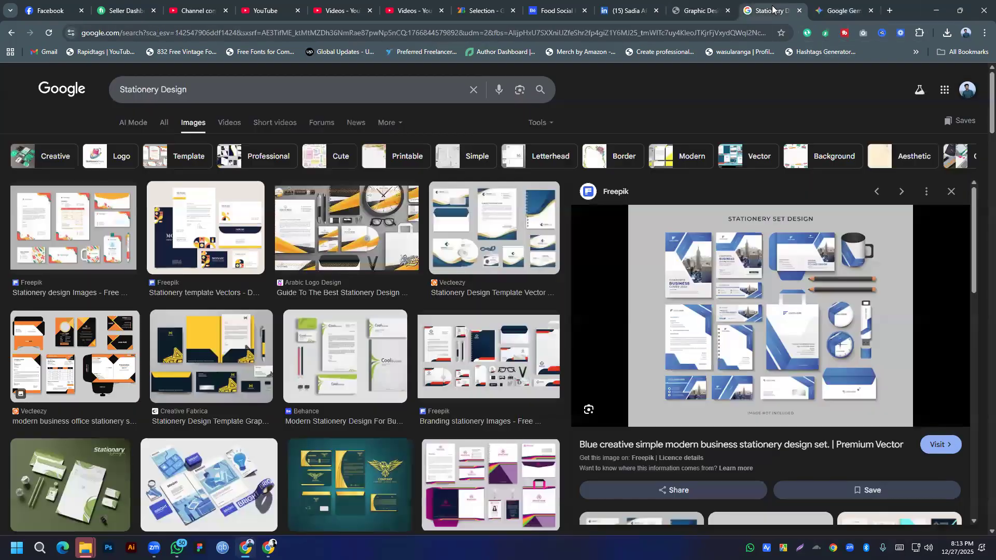
click(709, 32)
text(chatgpt.com)
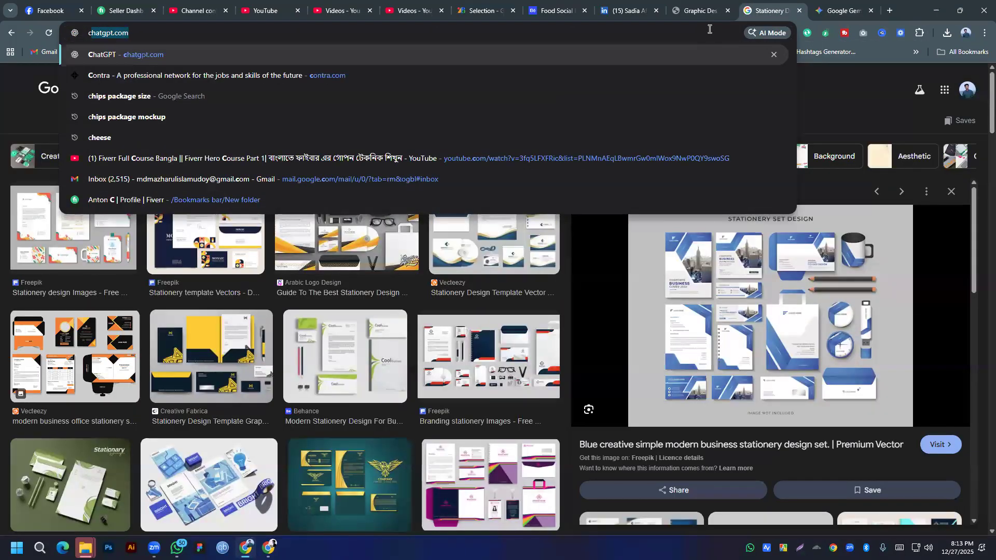
key(Return)
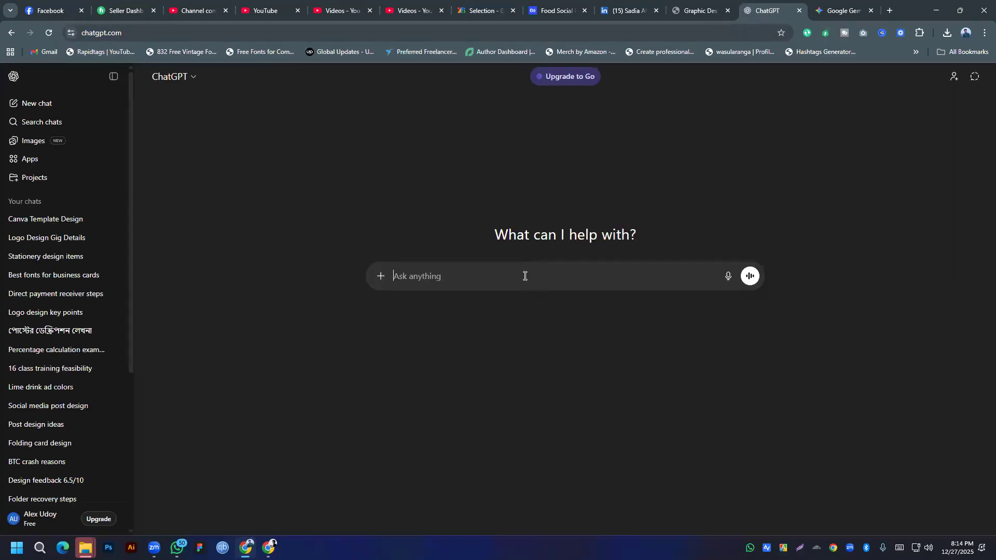
text(Give Me)
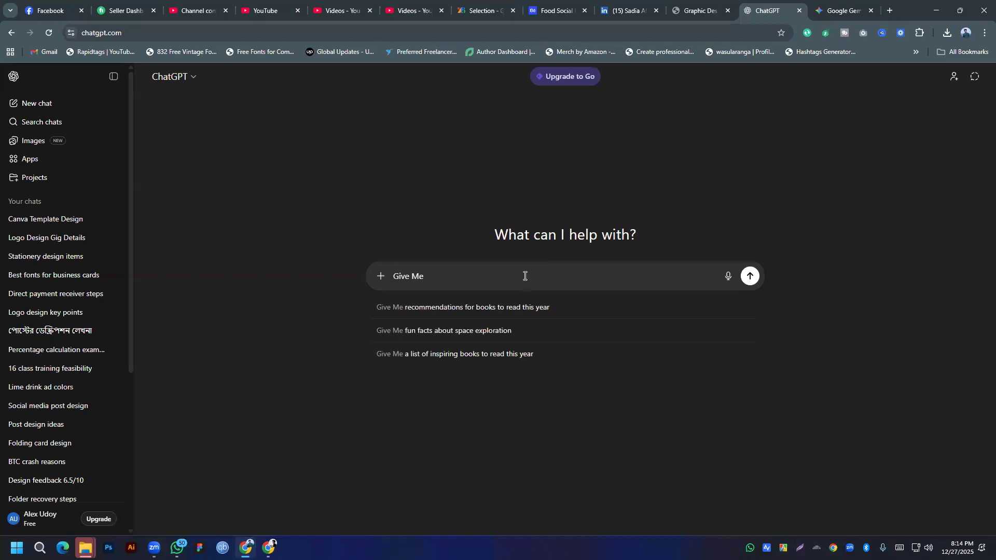
text( Stationary Design 350+ items list)
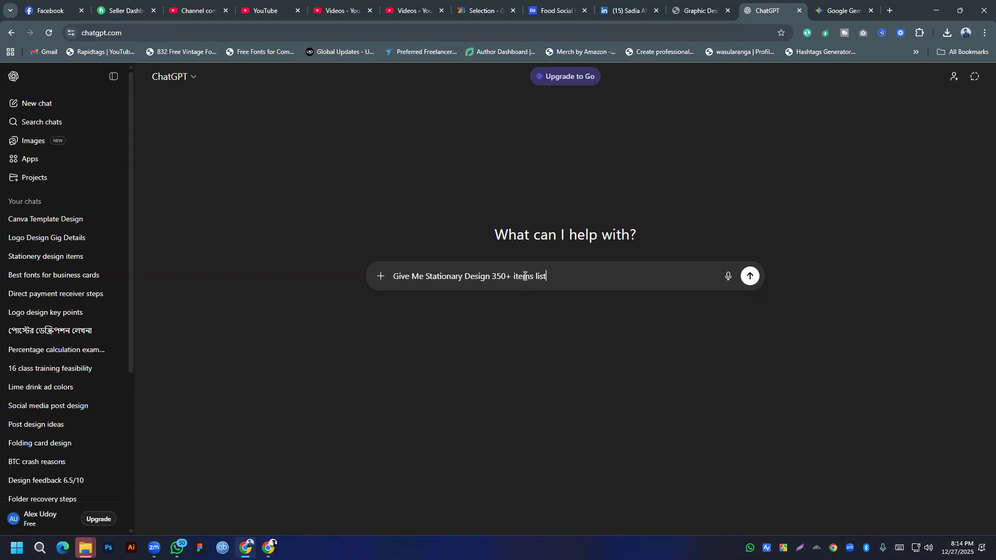
key(Return)
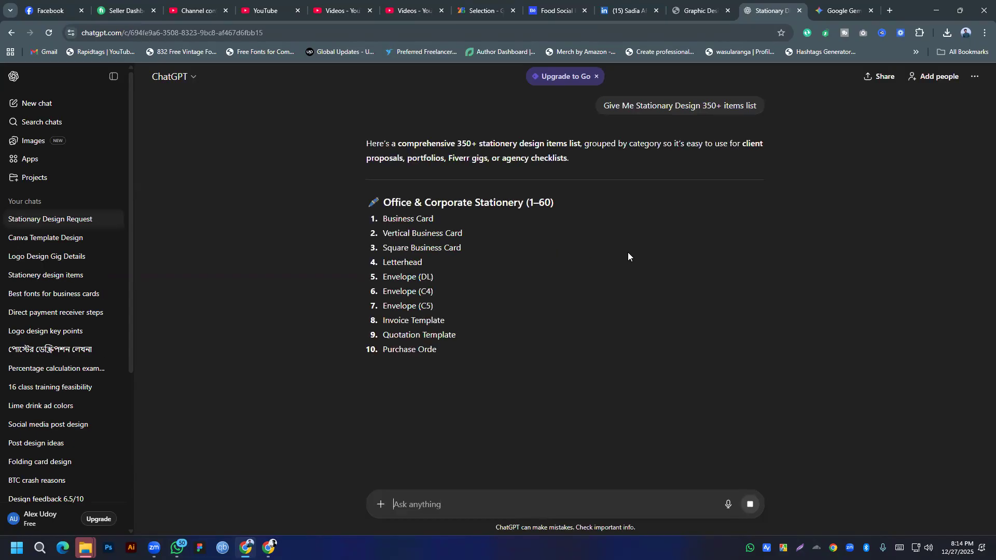
- Copy ChatGPT's complete stationery items reply and look through its numbered entries
scroll(379, 312, down, 3)
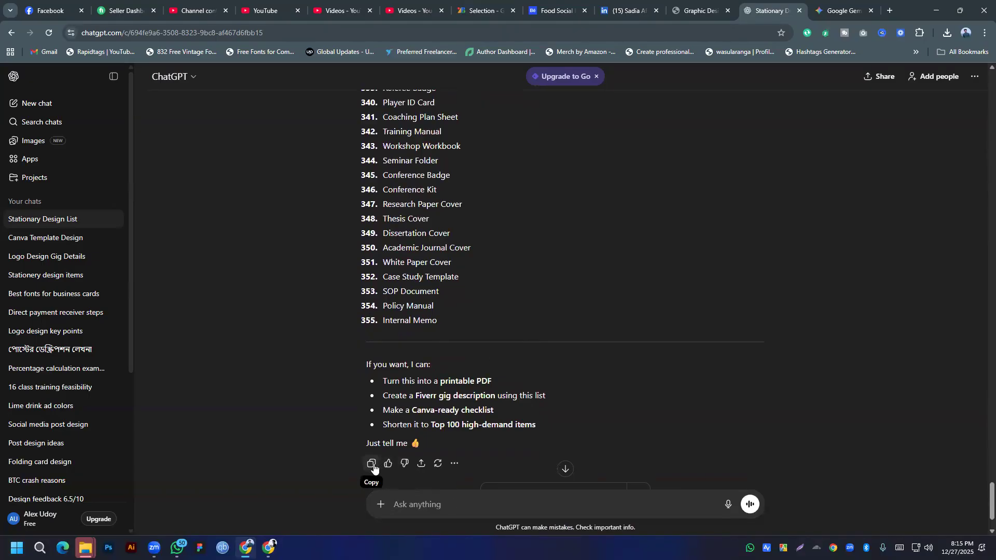
scroll(684, 300, up, 7)
scroll(685, 302, up, 9)
drag(980, 418, 980, 441)
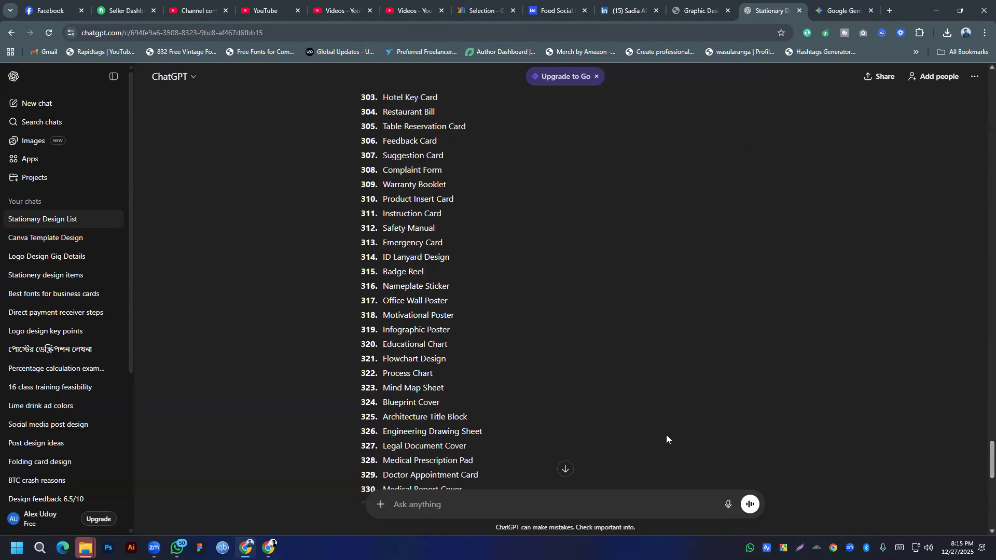
- Switch to WhatsApp, send the copied stationery list to the Dit 322 group, check the message and return to ChatGPT
click(177, 548)
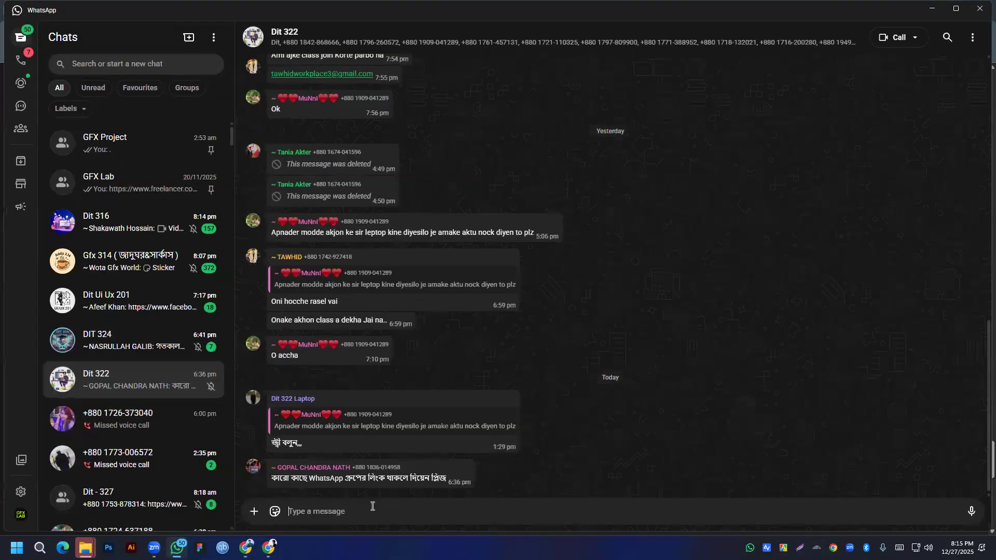
key(ctrl+v)
key(Return)
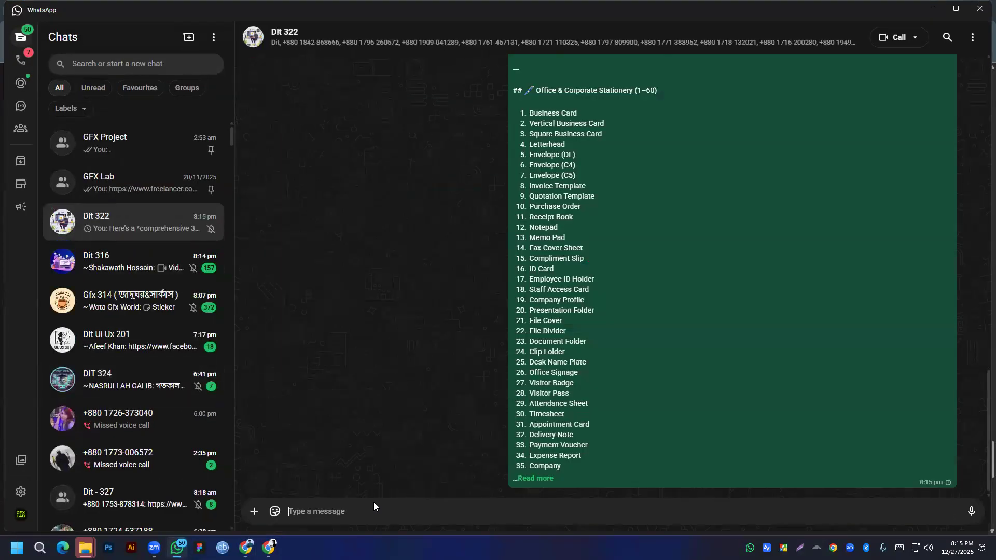
scroll(625, 375, up, 7)
scroll(624, 375, down, 4)
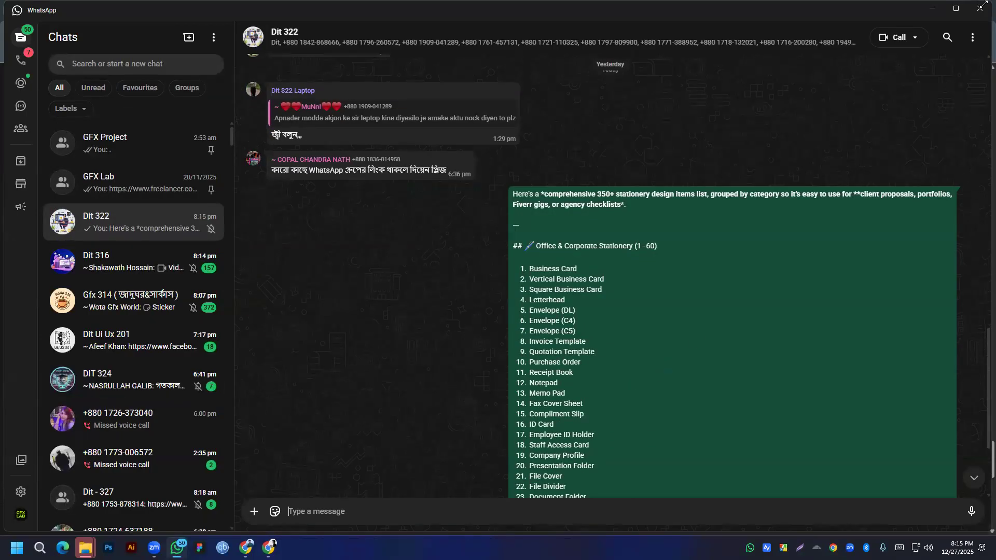
click(956, 8)
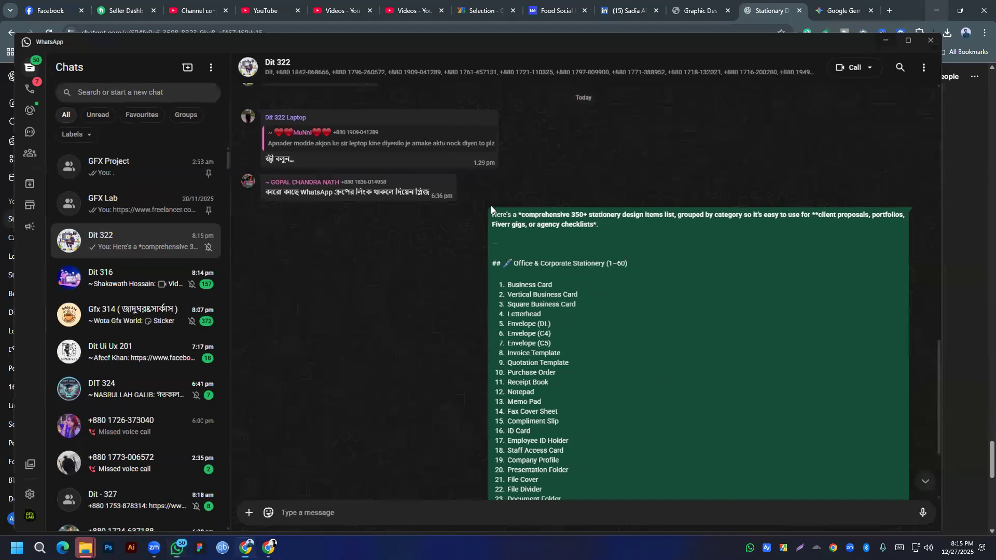
scroll(497, 216, up, 20)
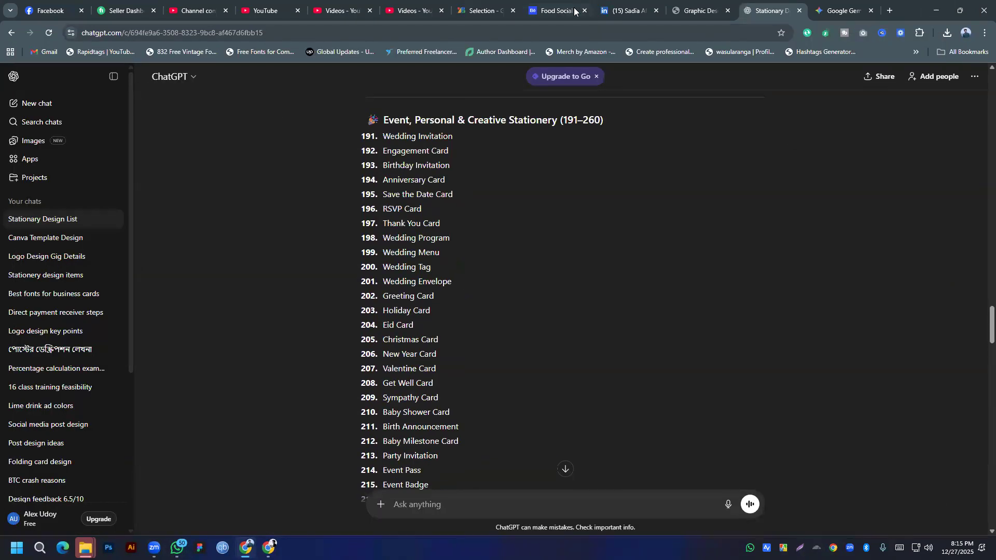
- Go to the open Fiverr seller dashboard and switch the account to buying mode
click(124, 11)
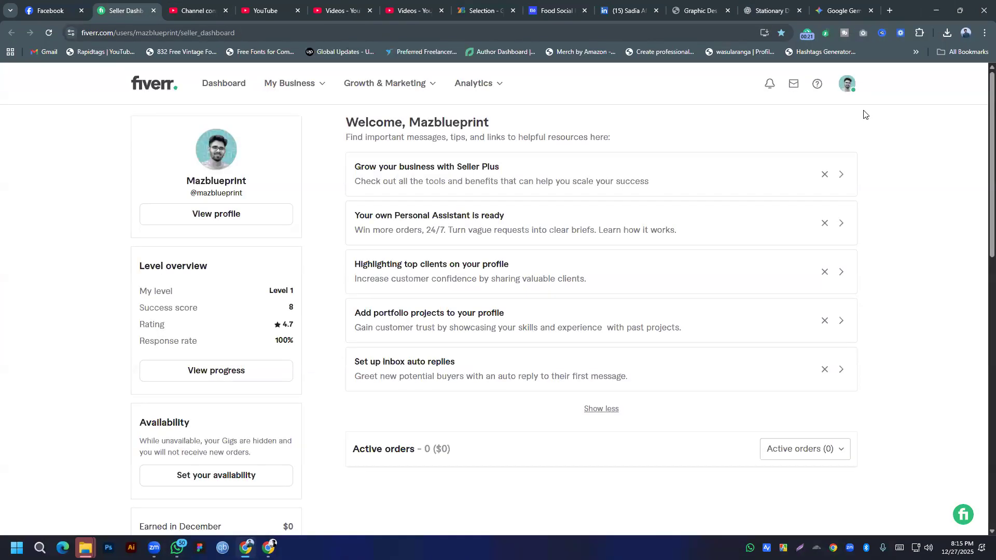
click(846, 89)
click(809, 155)
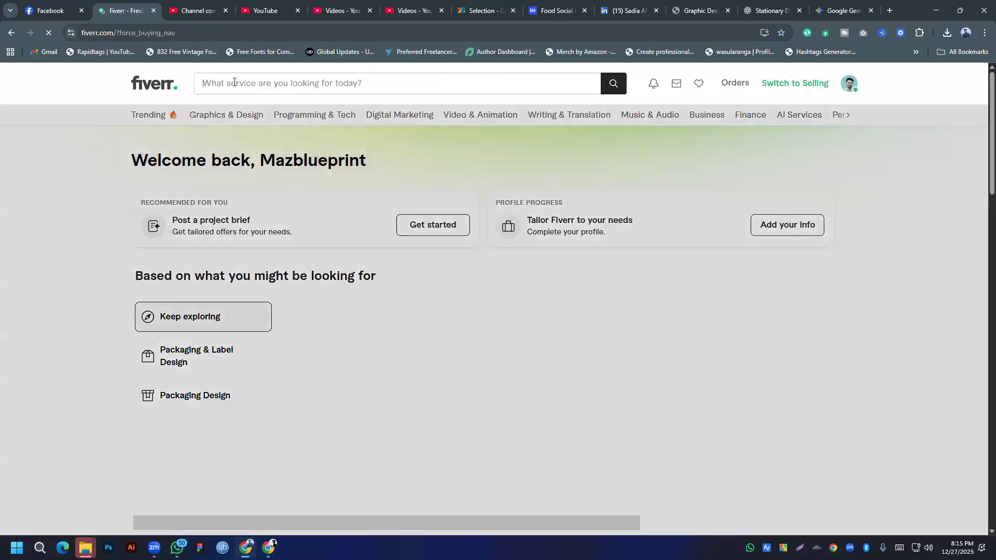
- Search Fiverr for "Stationary Design" using the clipboard history entry and skim the gig results
click(234, 82)
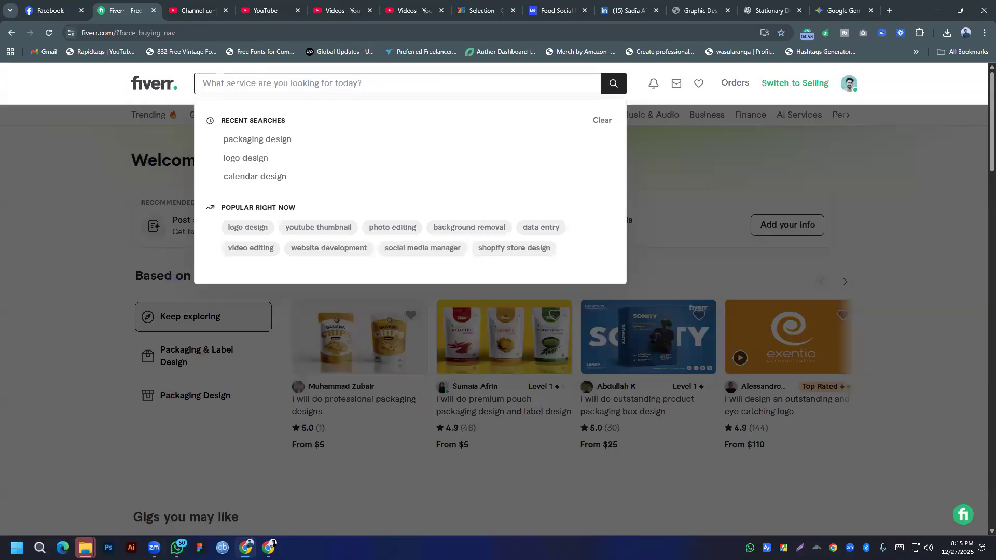
key(super+v)
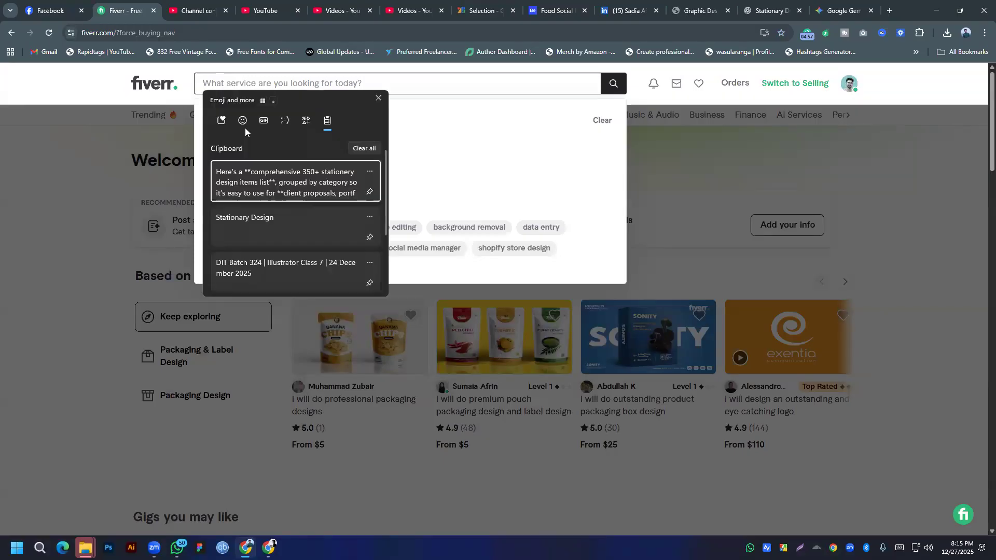
click(260, 229)
click(620, 83)
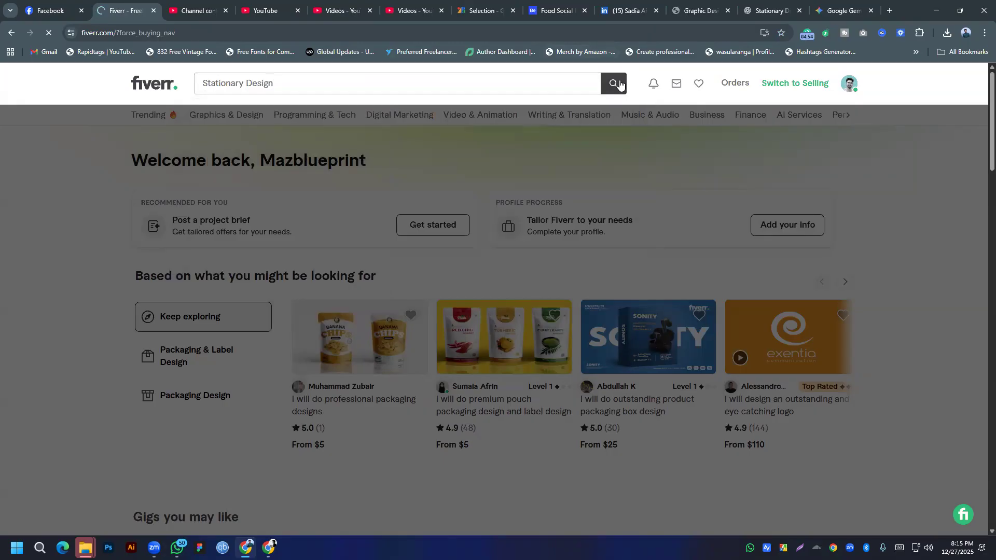
scroll(575, 287, down, 1)
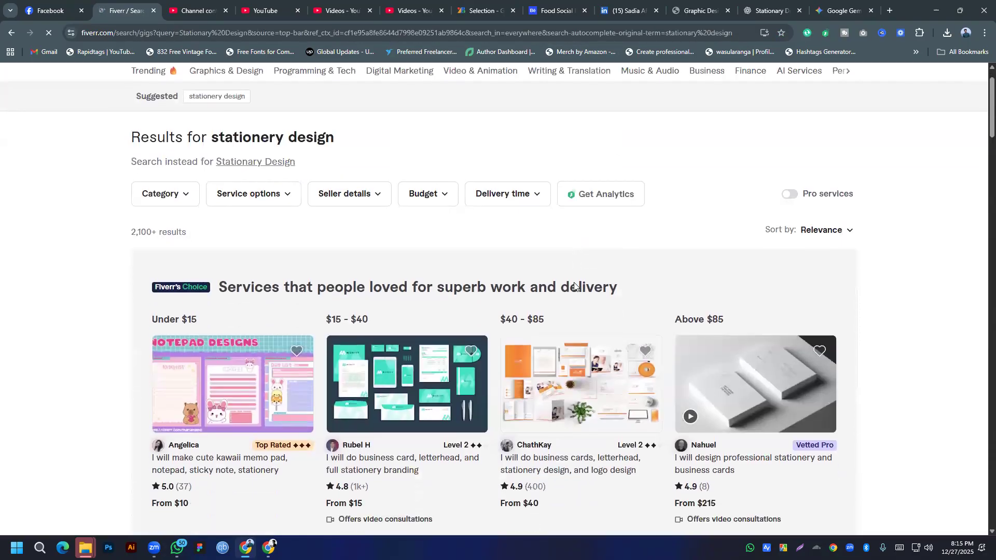
scroll(574, 287, down, 1)
scroll(534, 361, down, 3)
scroll(535, 366, up, 3)
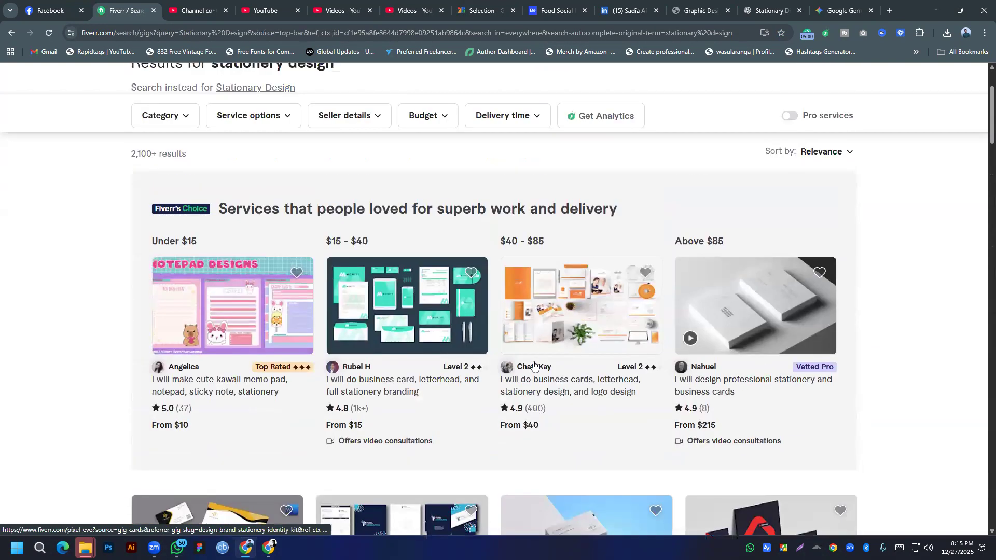
- Filter the stationery design gigs to Level 1 and Level 2 sellers
scroll(534, 366, up, 2)
click(363, 237)
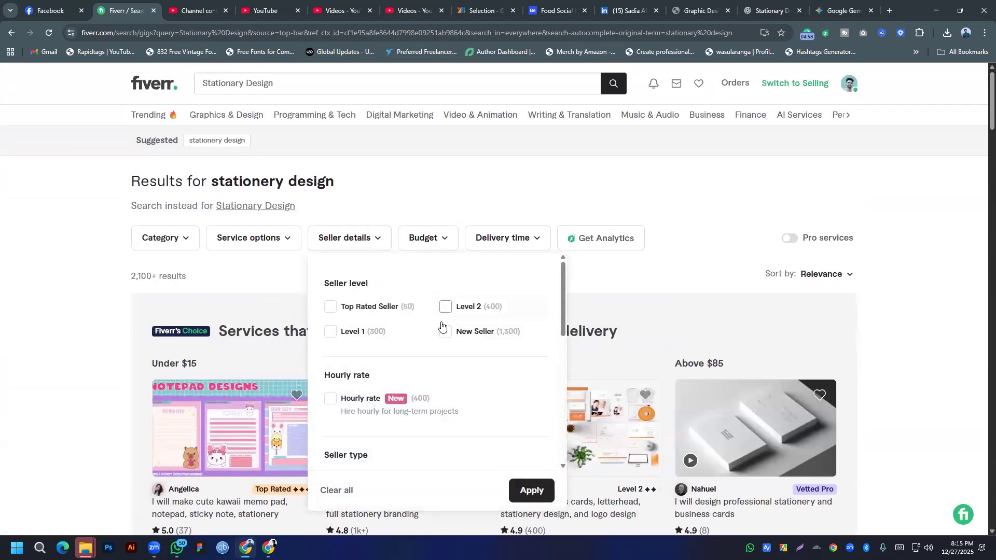
click(341, 331)
click(446, 307)
click(536, 492)
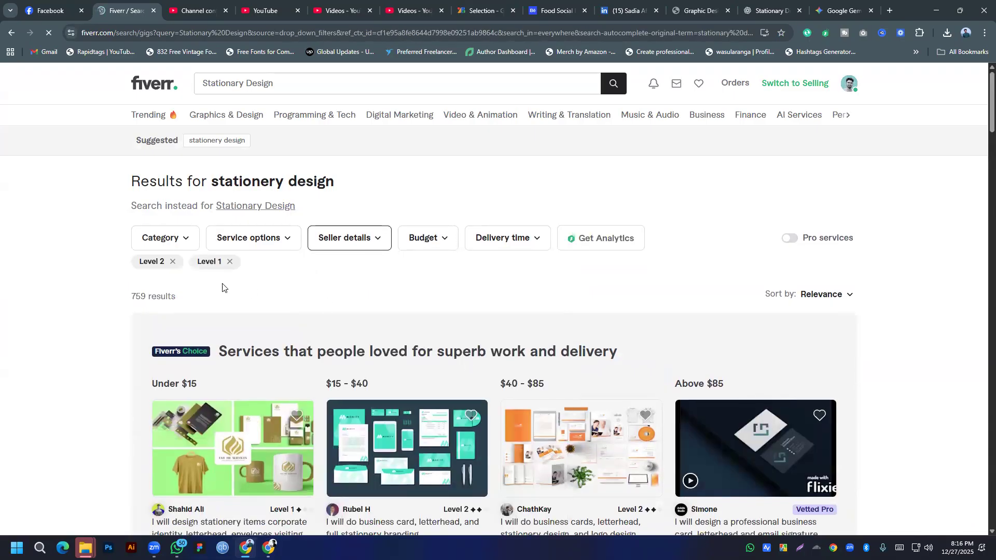
- Skim the filtered stationery gigs and open the $15 - $40 Fiverr's Choice gig for business card, letterhead and full stationery branding
scroll(295, 303, down, 6)
scroll(404, 252, up, 6)
scroll(447, 270, down, 6)
scroll(447, 269, up, 1)
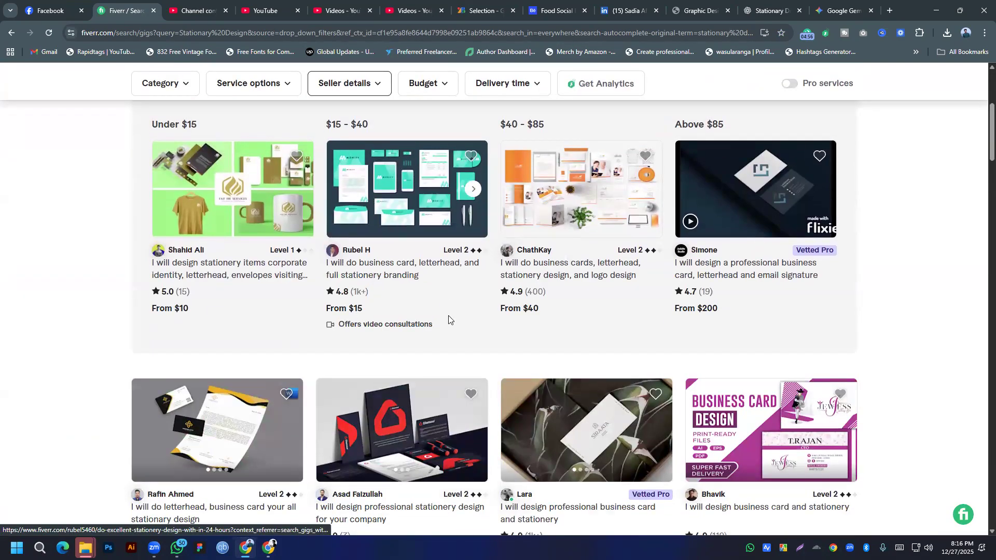
click(387, 208)
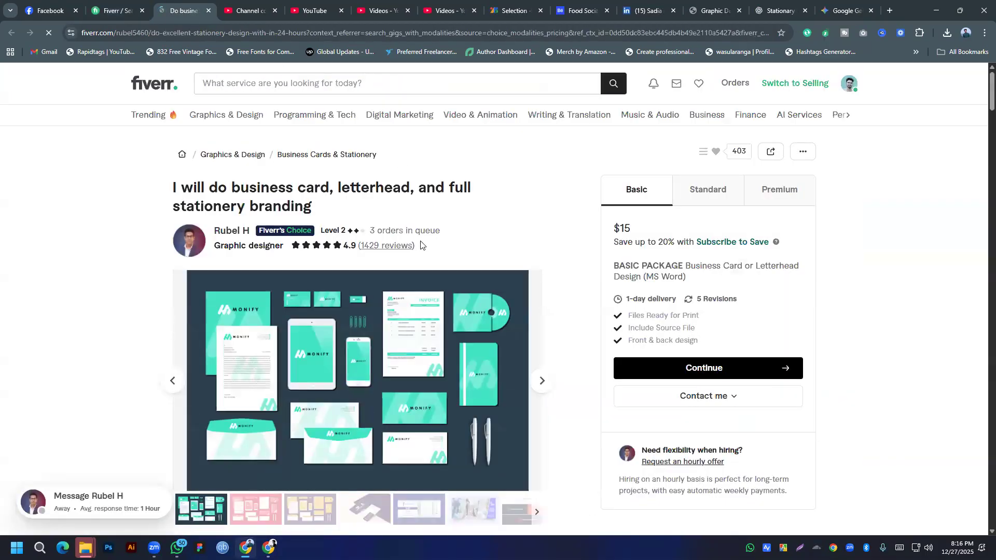
- Look over the gig's overview and Basic package, and view its Standard and Premium packages
scroll(407, 185, down, 3)
scroll(600, 262, up, 2)
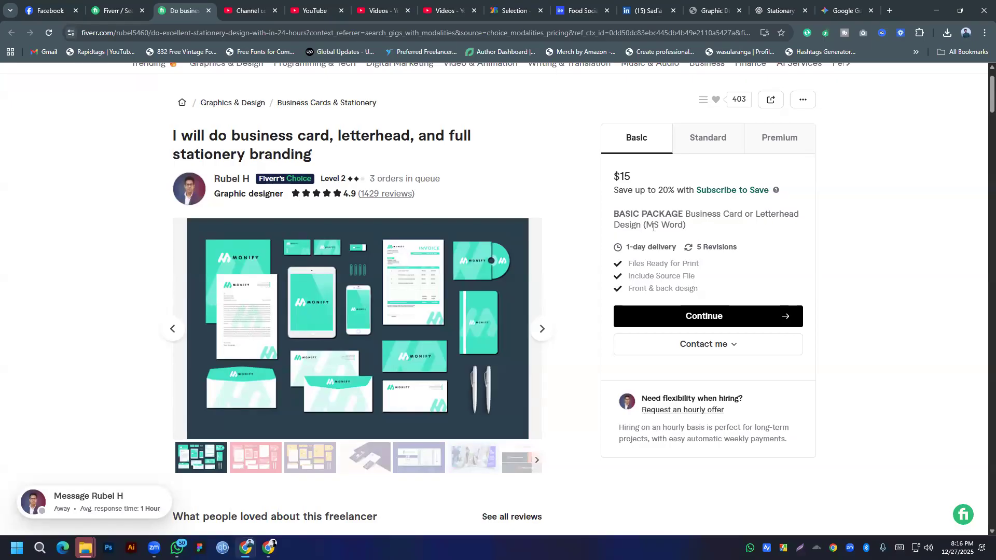
click(704, 150)
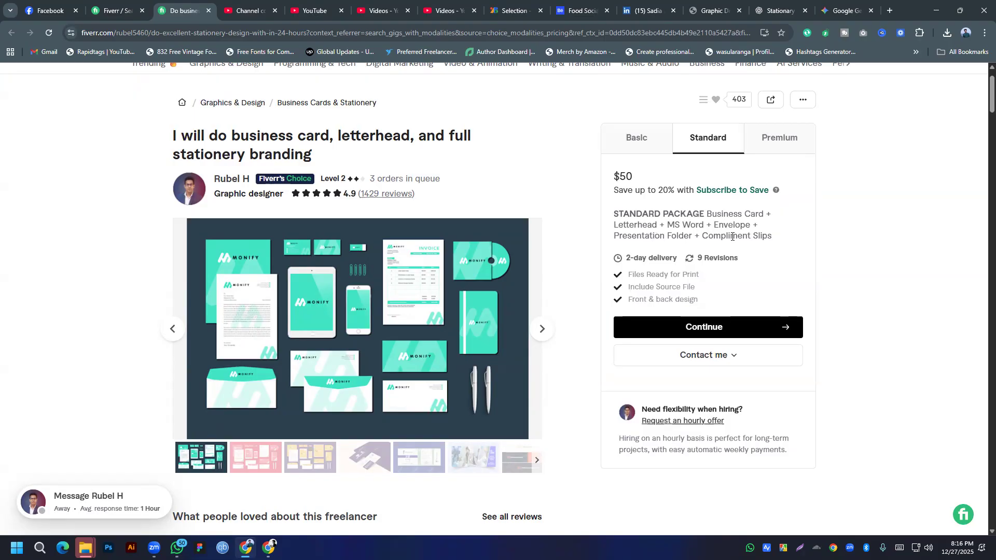
click(778, 140)
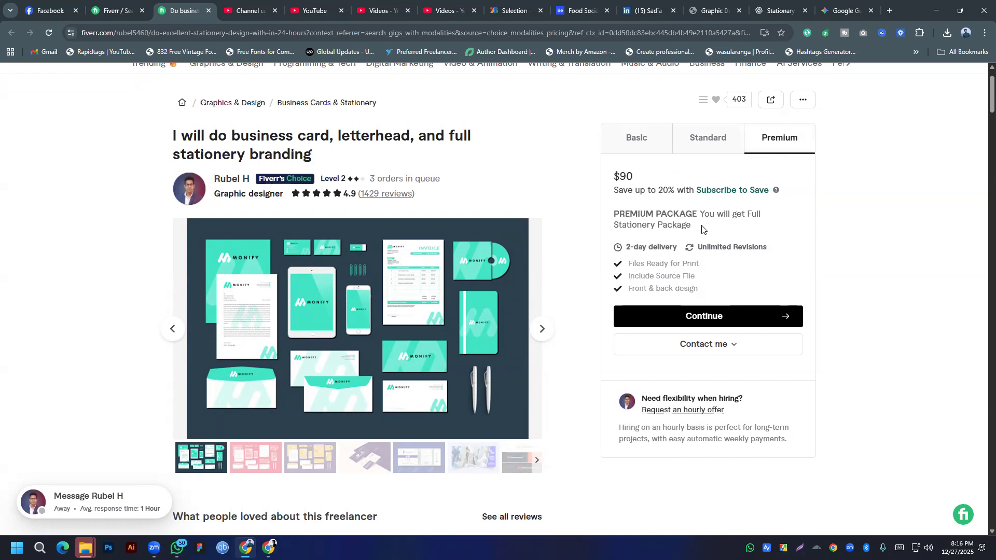
- Read the package contents in the gig description and highlight the full list of Premium package items
scroll(383, 238, down, 12)
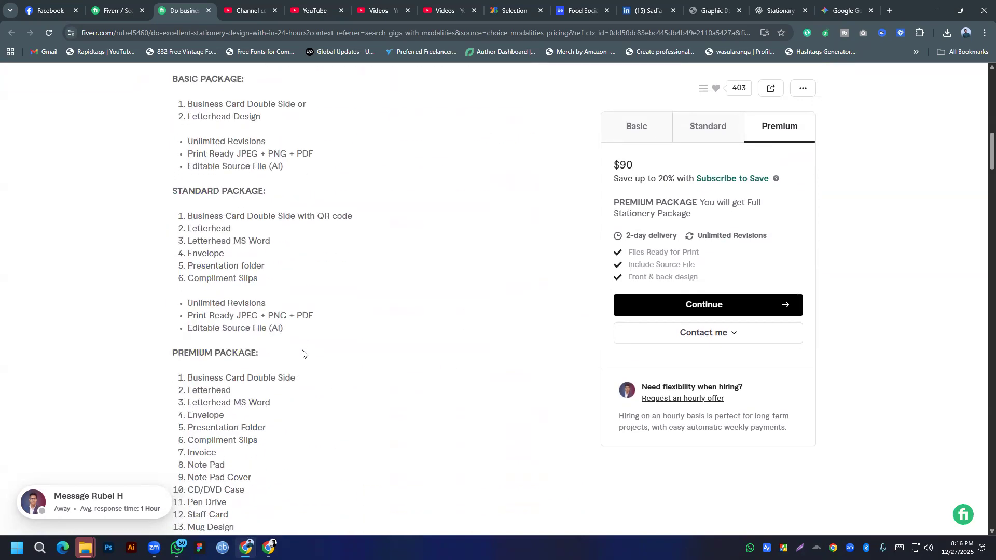
scroll(300, 337, down, 4)
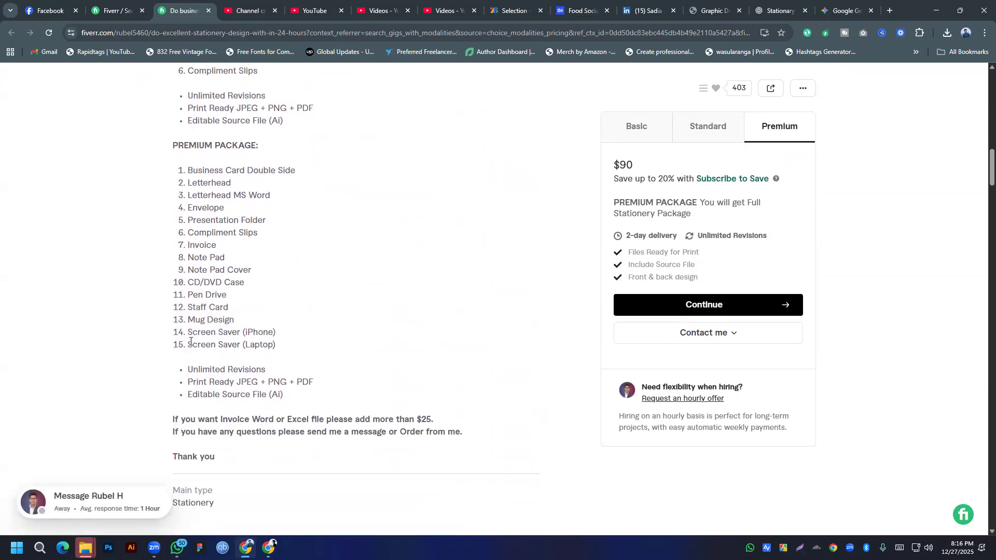
drag(179, 177, 286, 352)
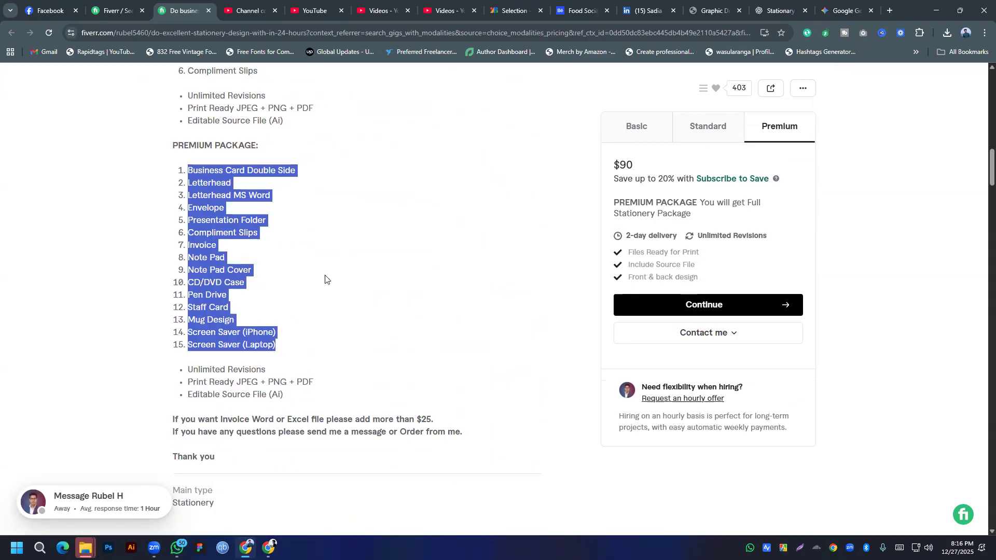
- Compare the prices and included items of the gig's Basic, Standard and Premium packages
scroll(237, 262, up, 9)
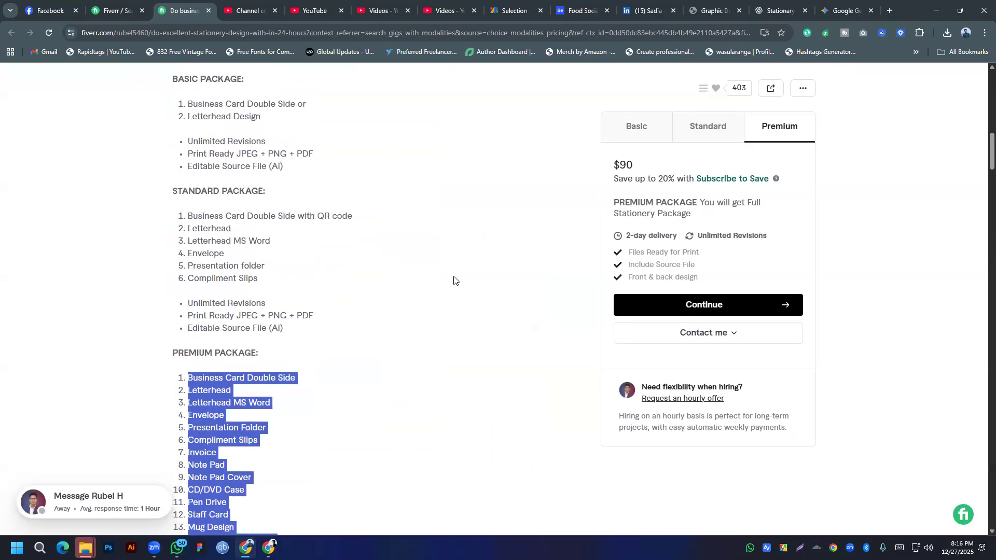
scroll(664, 234, up, 2)
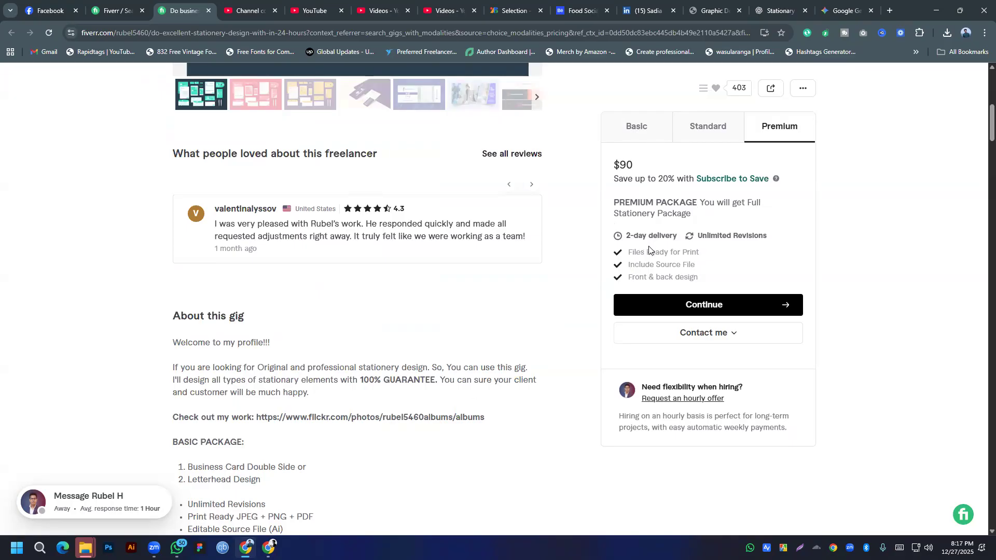
scroll(649, 249, up, 4)
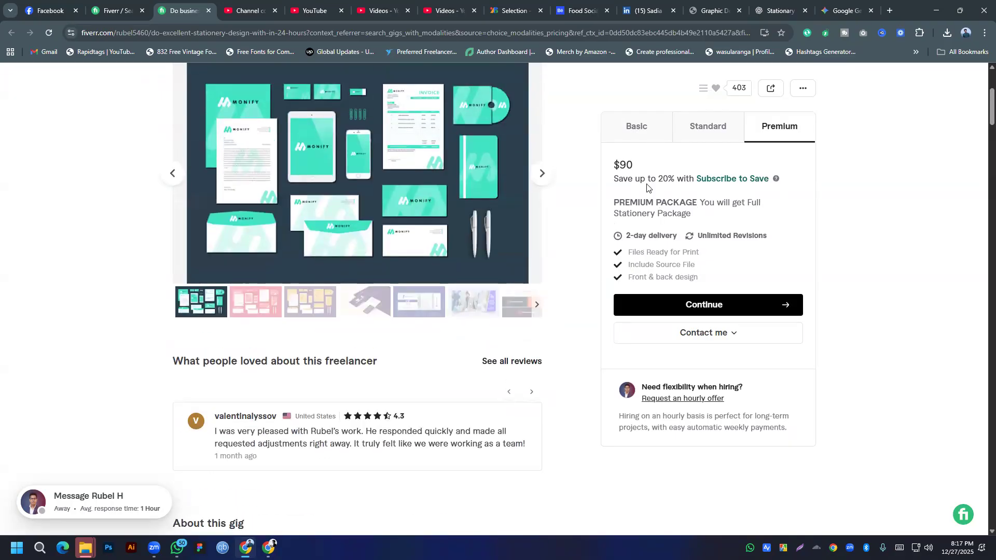
click(648, 137)
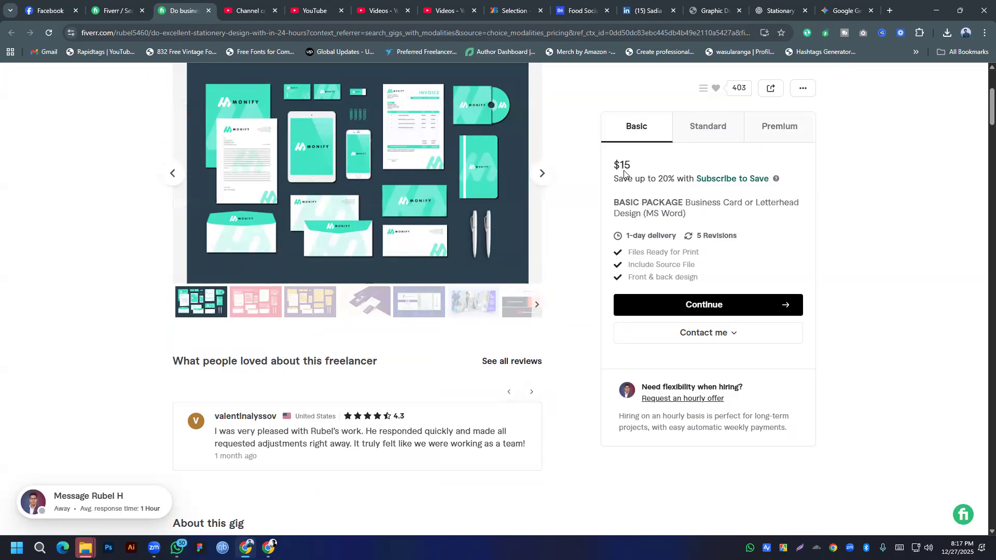
click(719, 129)
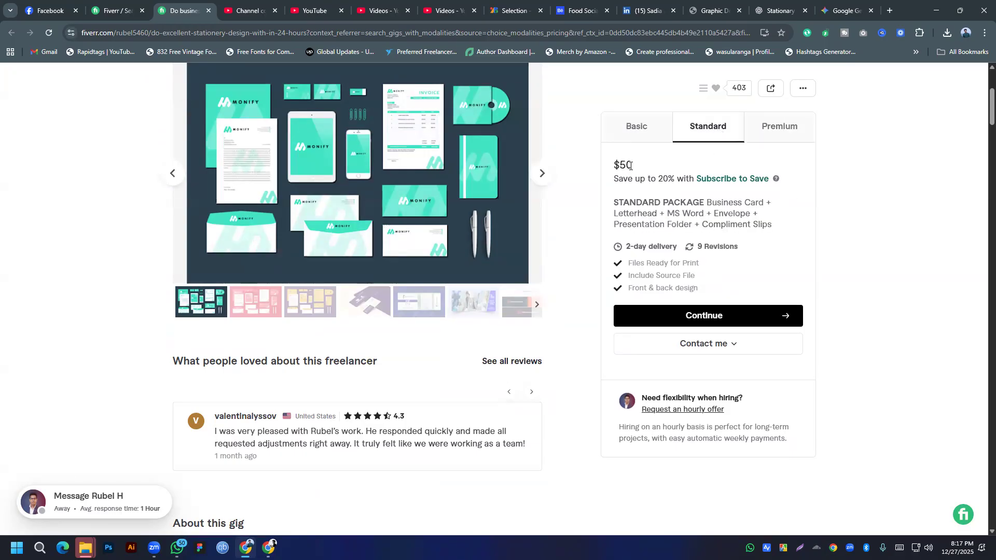
click(651, 136)
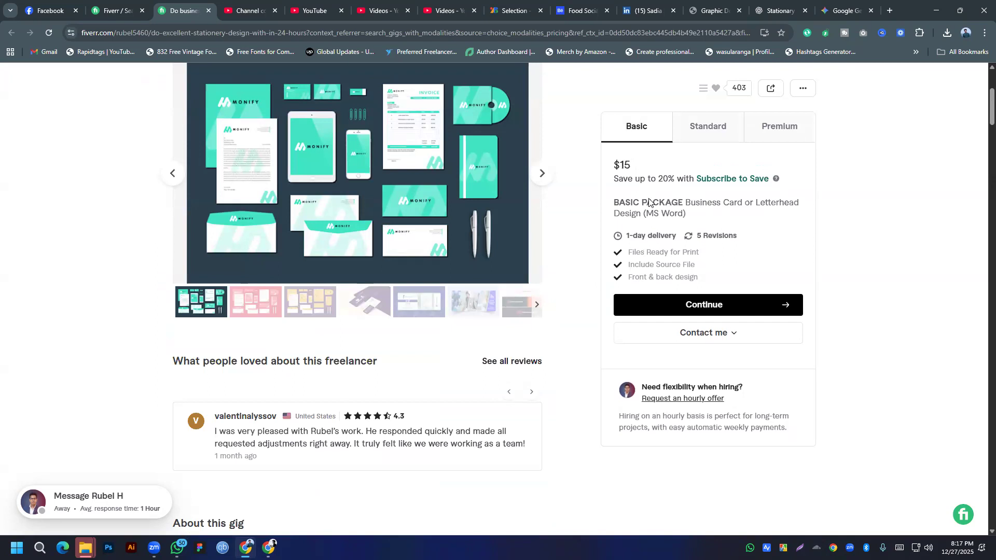
click(716, 129)
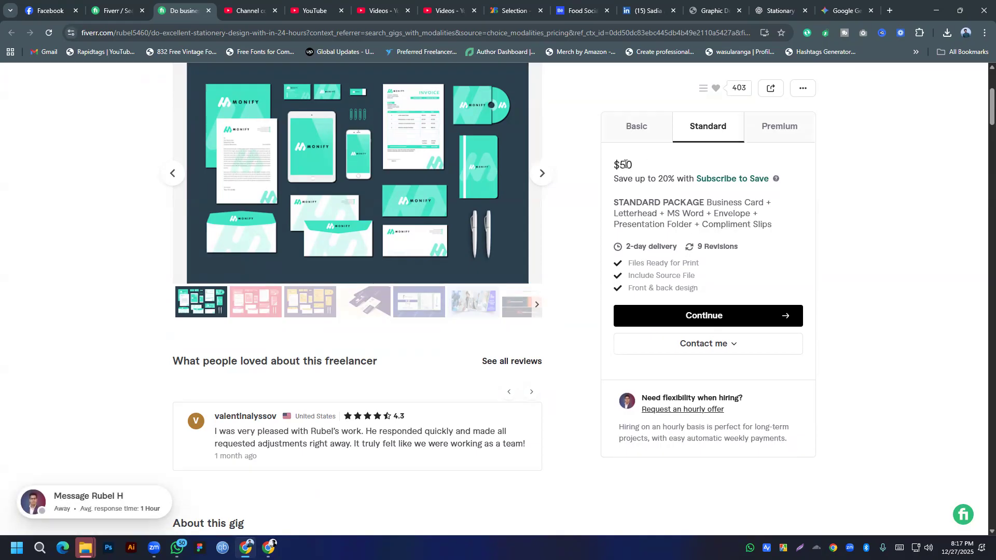
drag(637, 168, 618, 163)
click(772, 138)
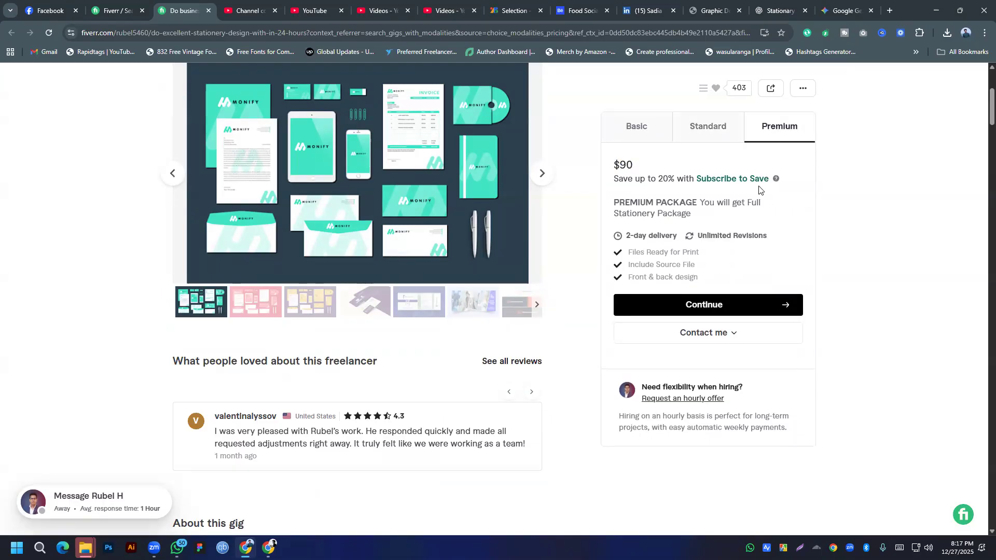
- Recheck the Premium item list in the gig description against the package price and highlight that price
scroll(480, 337, down, 15)
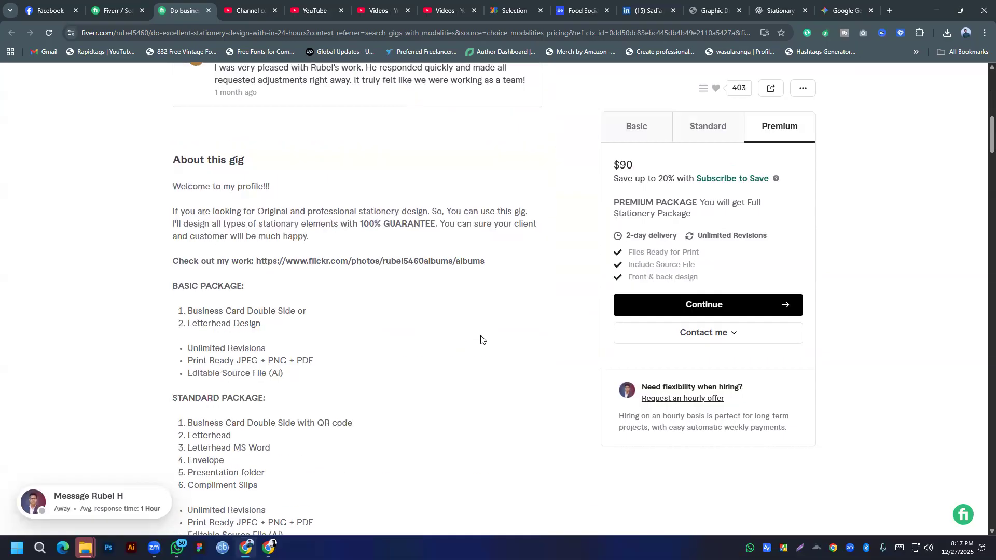
scroll(480, 338, up, 1)
scroll(481, 338, up, 2)
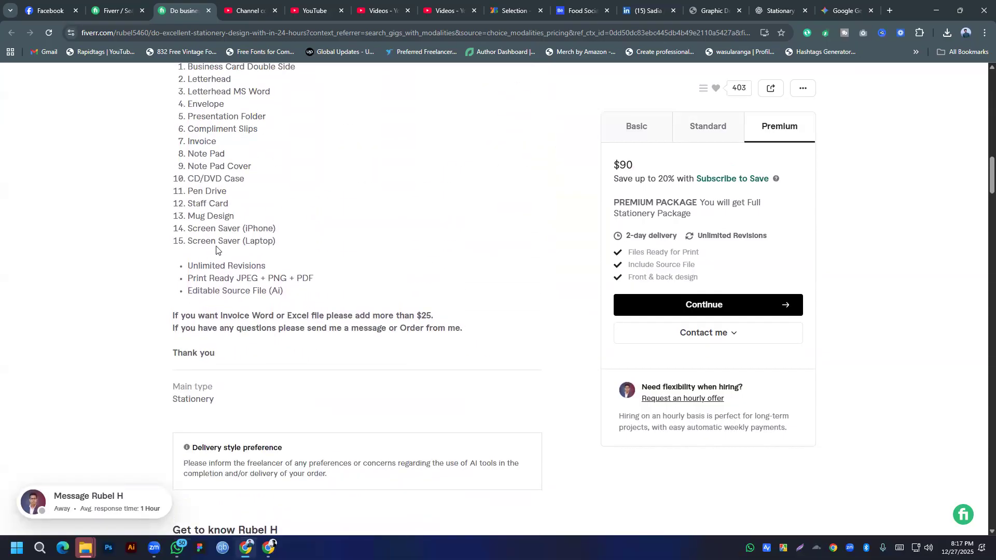
scroll(332, 265, up, 5)
drag(637, 165, 620, 164)
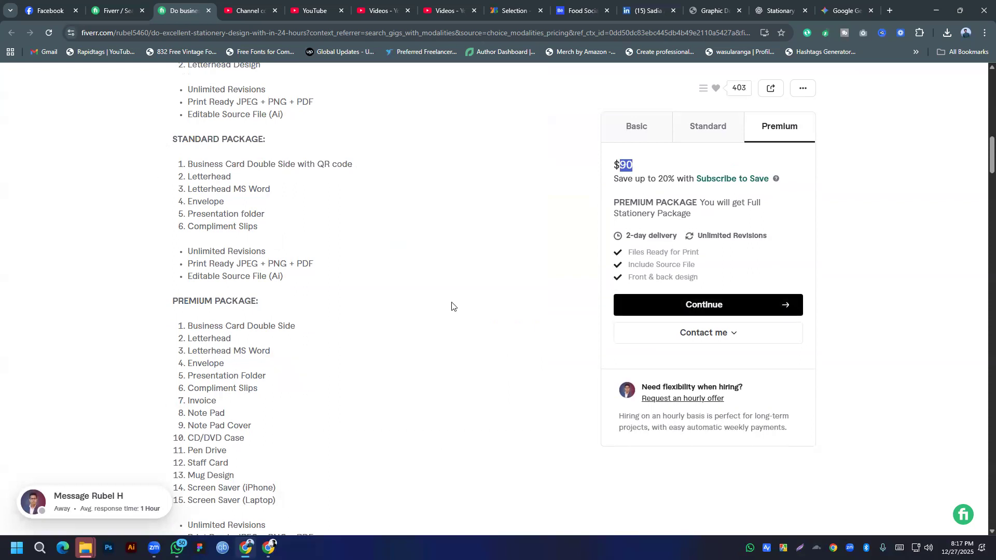
- Switch the Fiverr account back to selling mode
scroll(452, 307, up, 15)
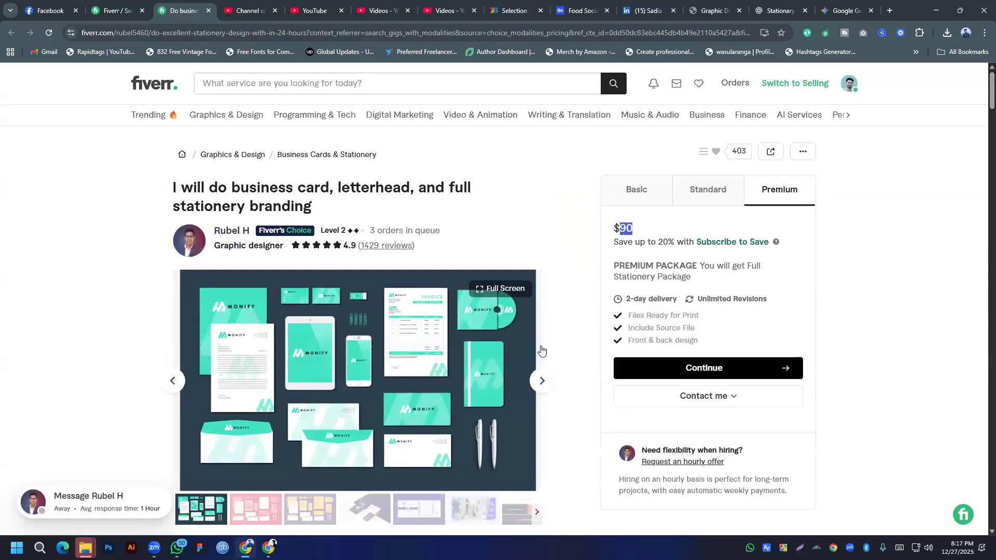
click(797, 87)
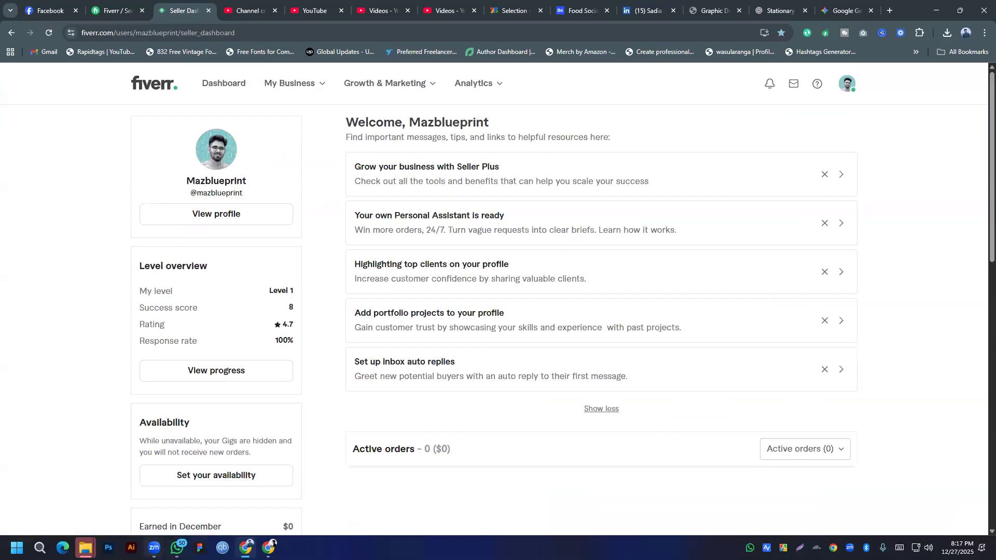
- Switch to Illustrator and start a new document
click(132, 548)
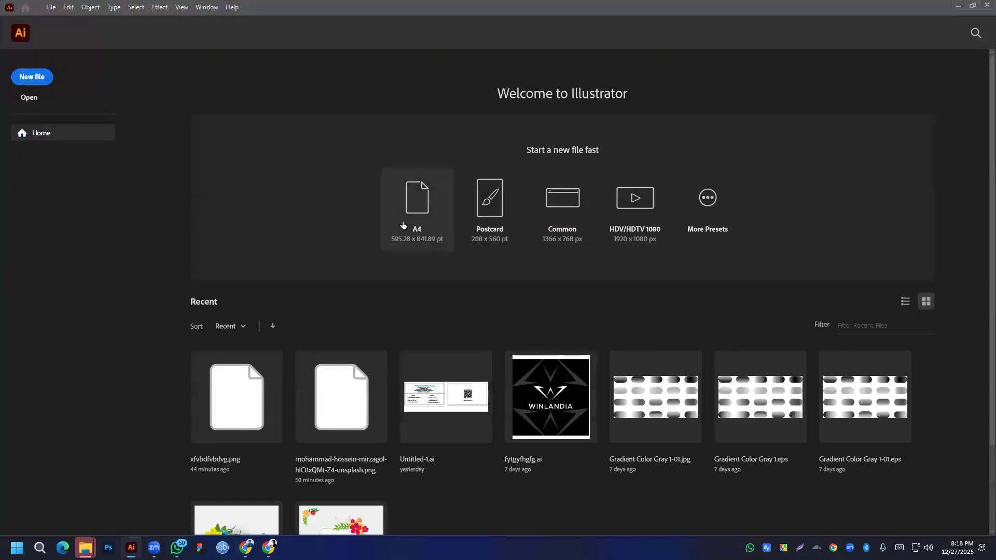
click(50, 8)
click(63, 15)
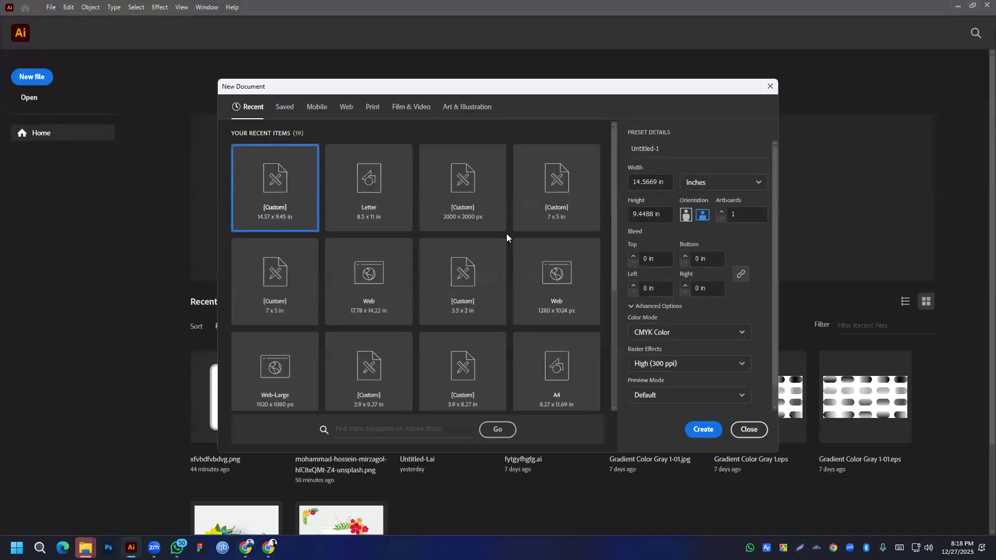
click(714, 182)
click(704, 255)
drag(660, 182, 651, 185)
- Use the Print presets for the new document and set its size to 3.5 in wide by 2 in high
click(373, 107)
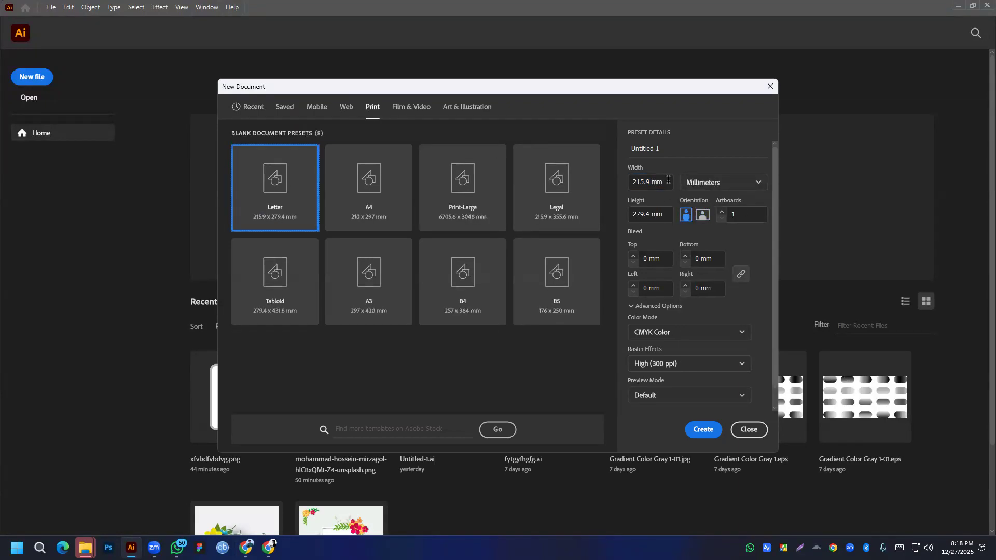
click(724, 182)
click(704, 254)
drag(656, 182, 630, 182)
text(3.5)
key(Tab)
text(2)
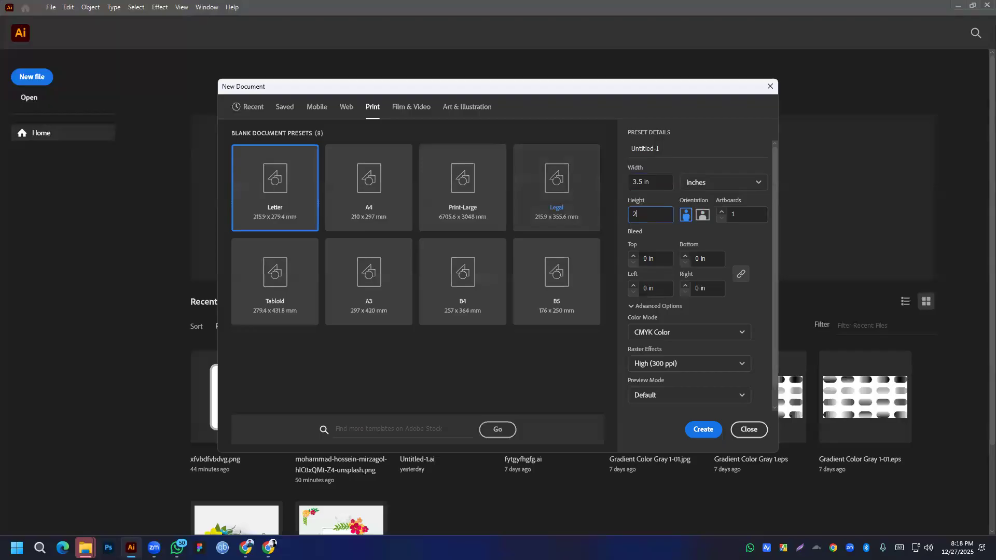
- Set a 0.125 in bleed on all sides and two artboards, and create the CMYK document
click(659, 260)
text(125)
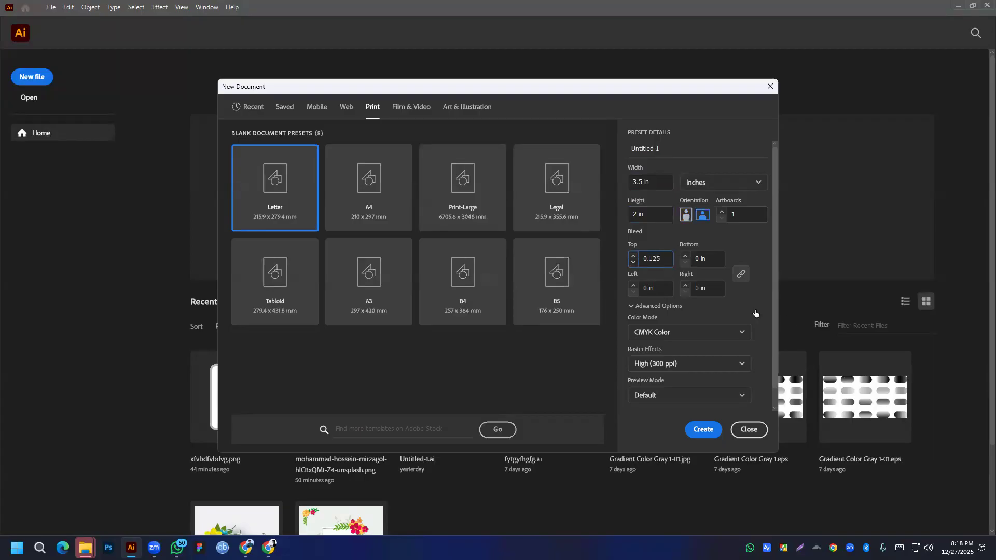
click(756, 310)
click(721, 211)
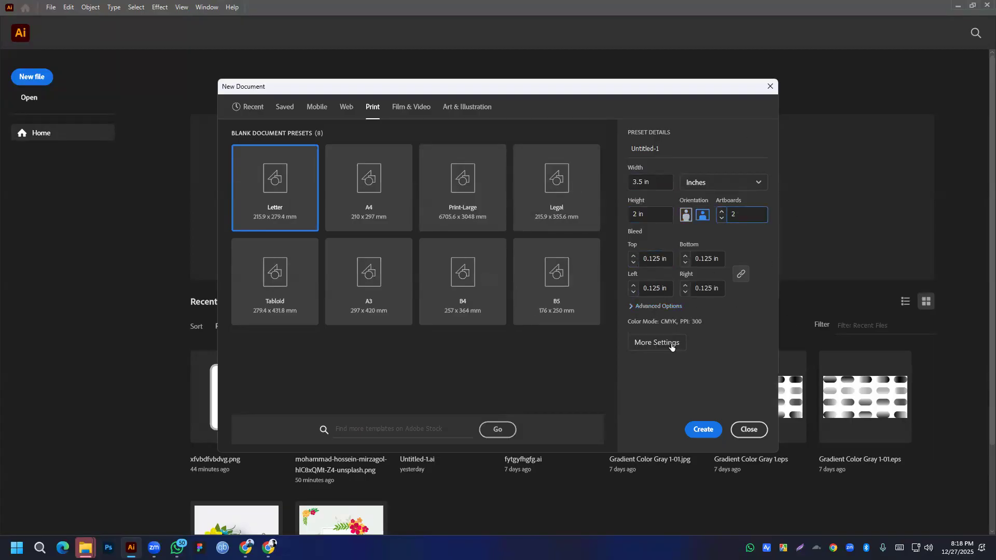
click(628, 307)
click(712, 435)
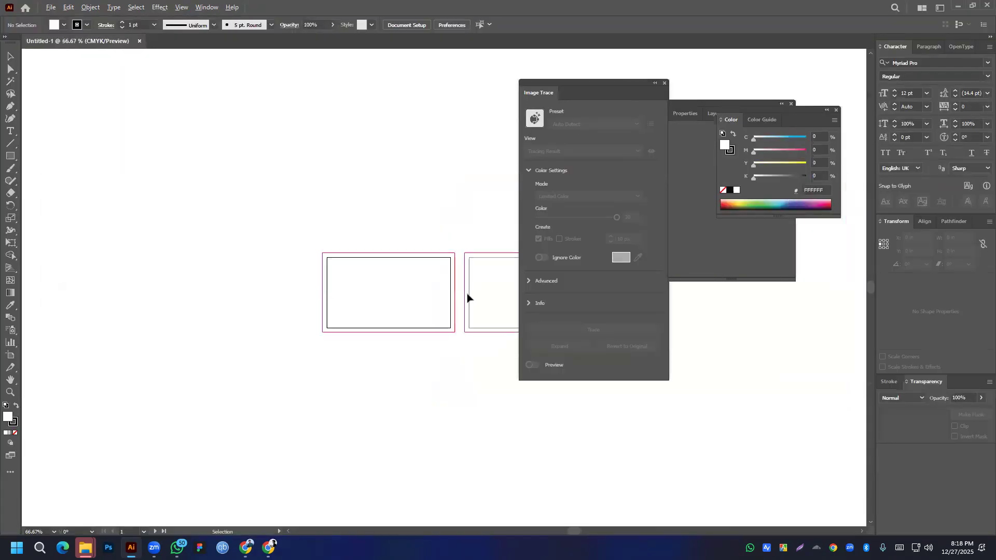
- Close the floating Image Trace panel to free the canvas beside the two artboards
drag(440, 285, 309, 282)
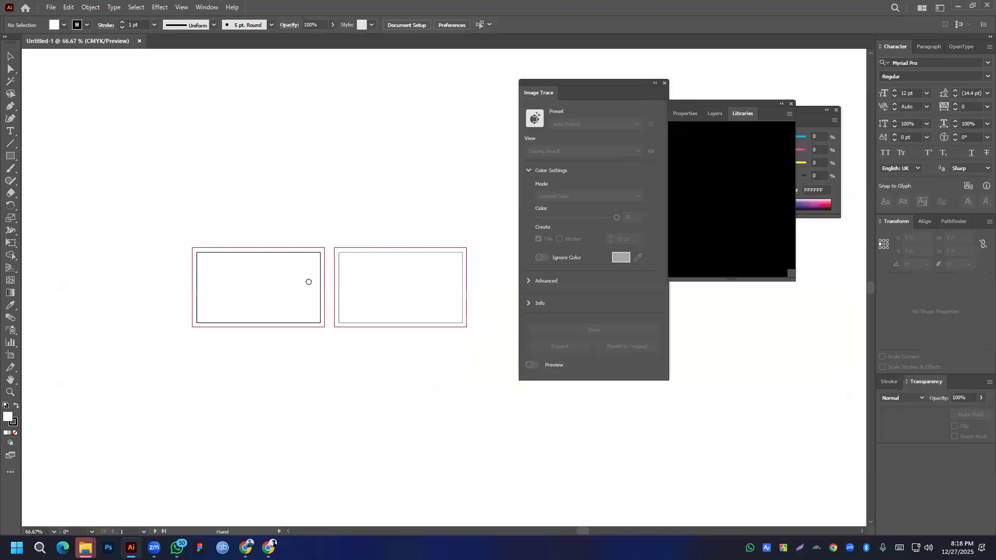
click(665, 84)
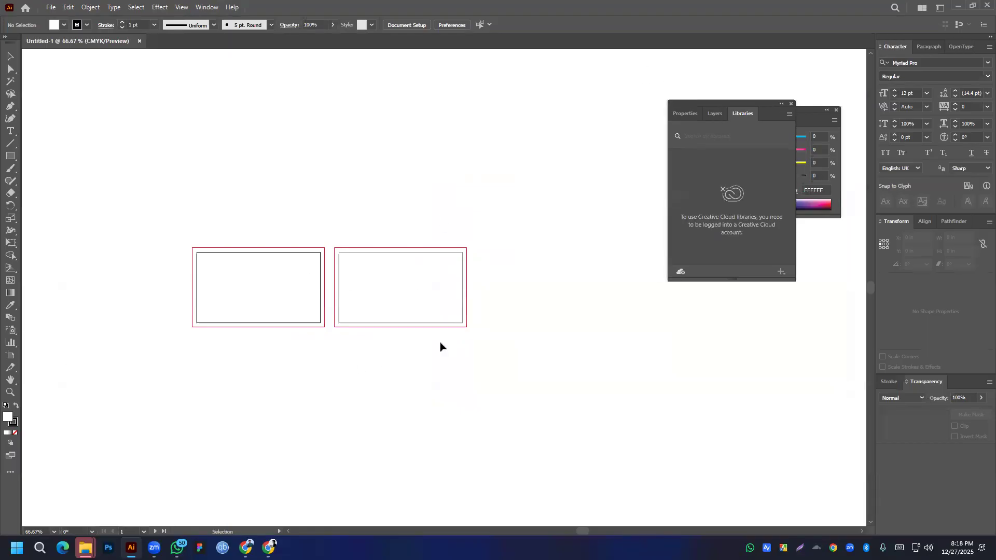
scroll(508, 251, down, 3)
scroll(508, 252, up, 2)
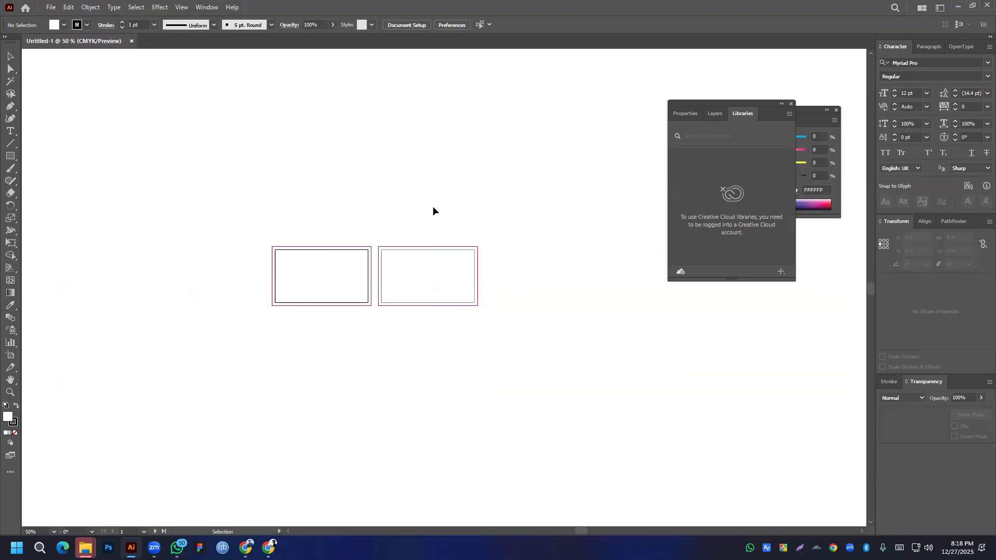
- Draw a third, portrait artboard about 4.7 in wide and 7 in high to the right of Artboard 2
click(11, 356)
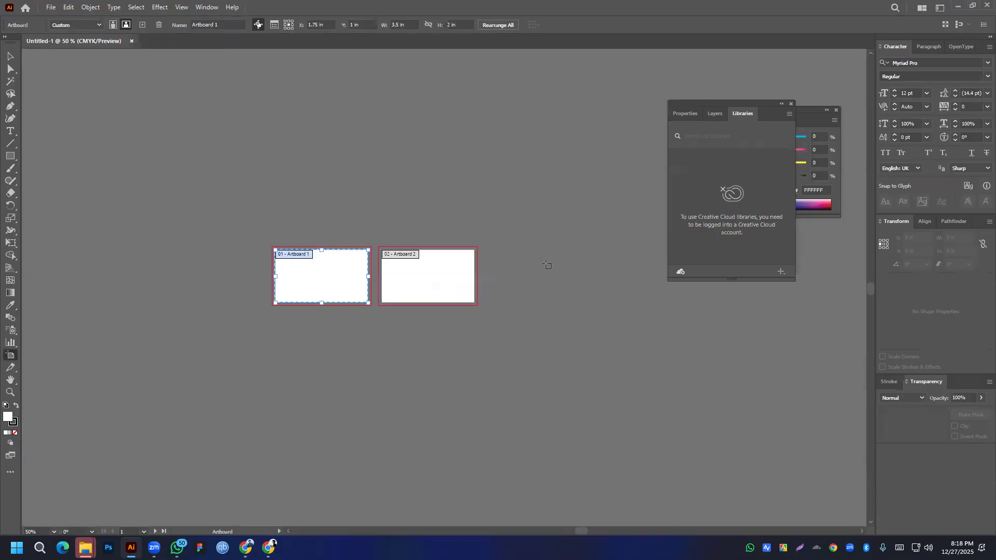
click(530, 269)
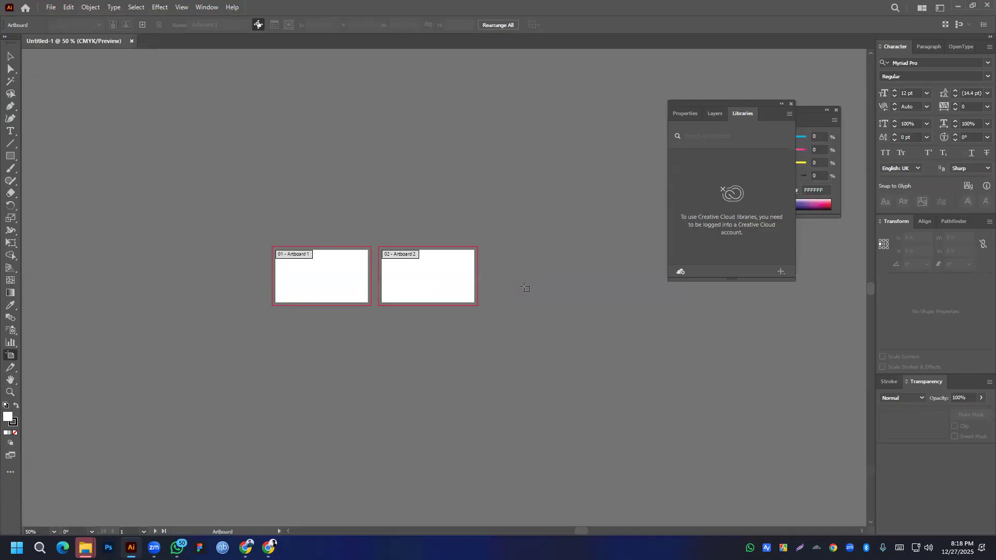
drag(493, 247, 619, 432)
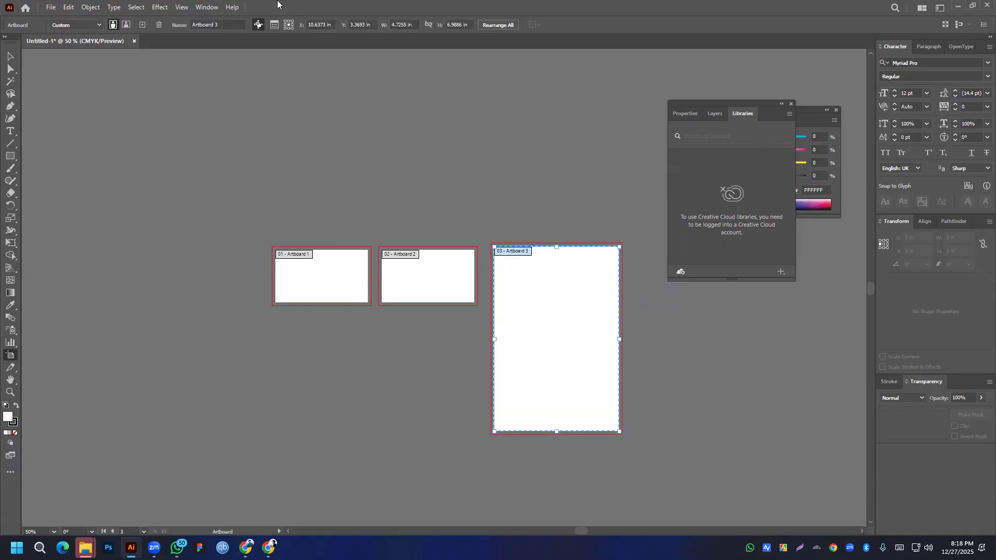
- Open the artboard options of Artboard 3 and set its size to 8 in wide by 13 in high
click(206, 8)
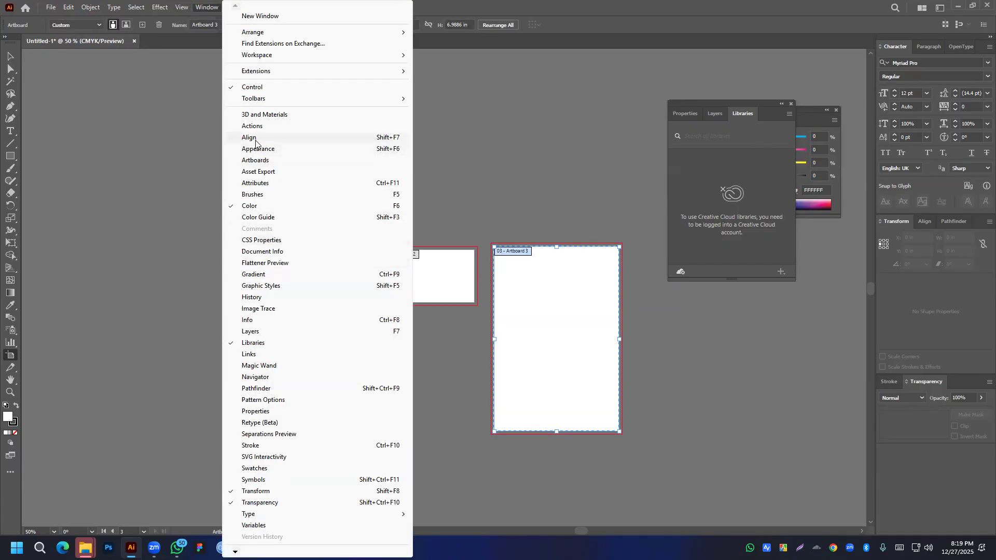
click(252, 161)
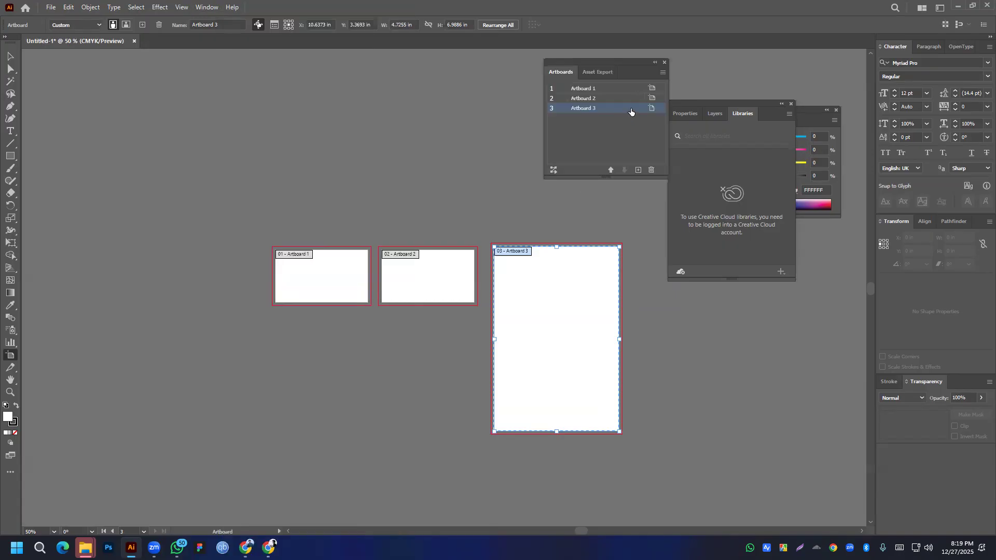
double_click(631, 108)
click(649, 108)
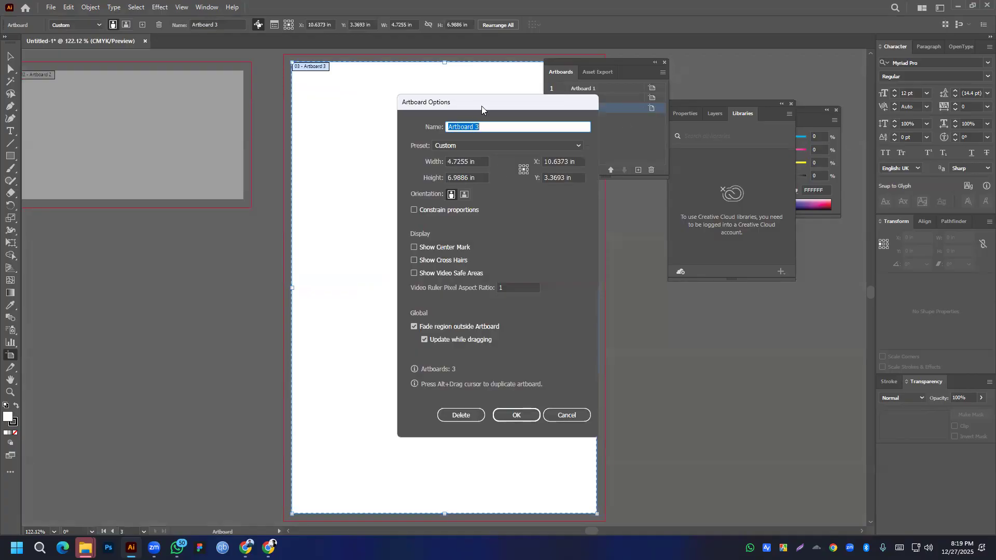
drag(481, 106, 699, 114)
click(698, 169)
text(13in)
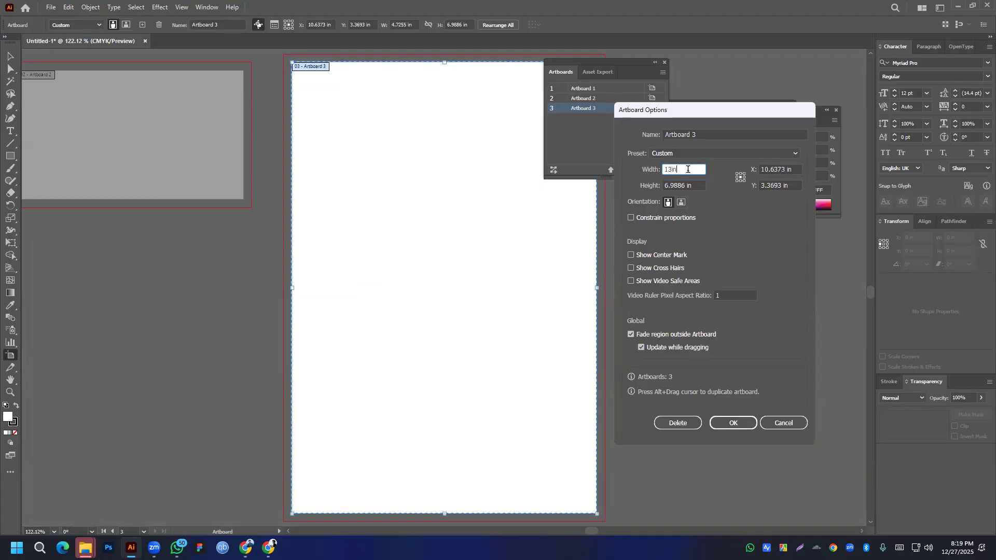
text(8 in)
key(Tab)
text(1)
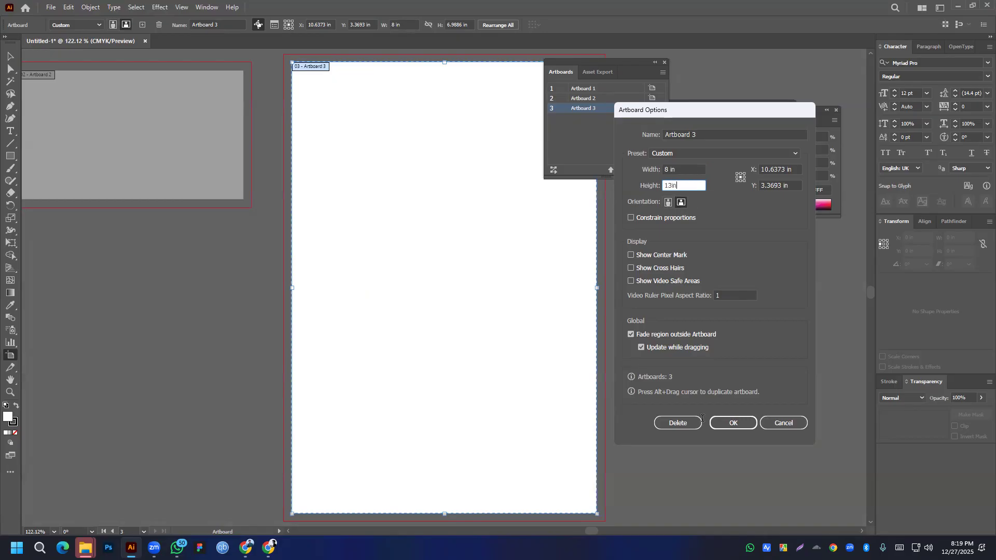
click(734, 423)
scroll(425, 230, down, 4)
key(Escape)
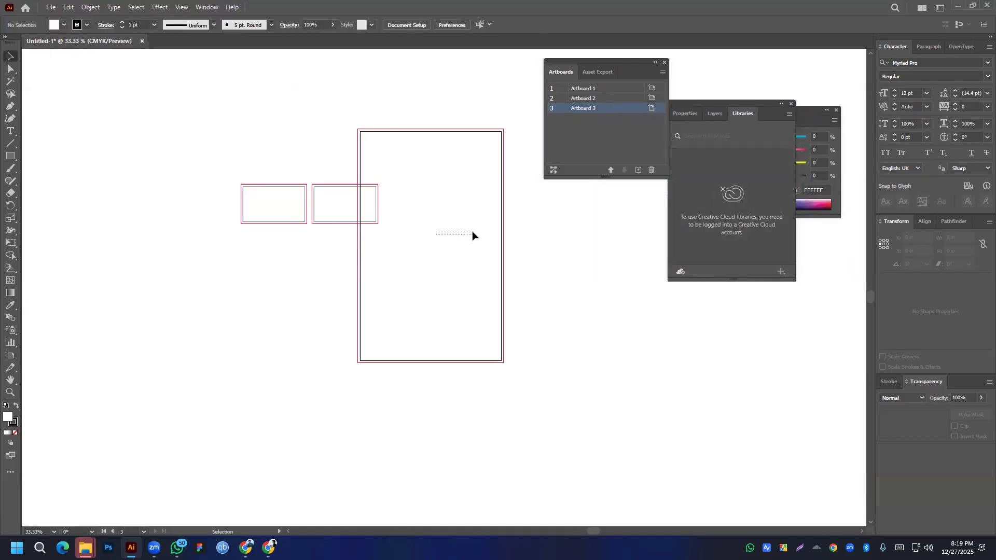
- Move the enlarged Artboard 3 up and to the right so it clears Artboard 2
click(10, 356)
drag(399, 221, 430, 195)
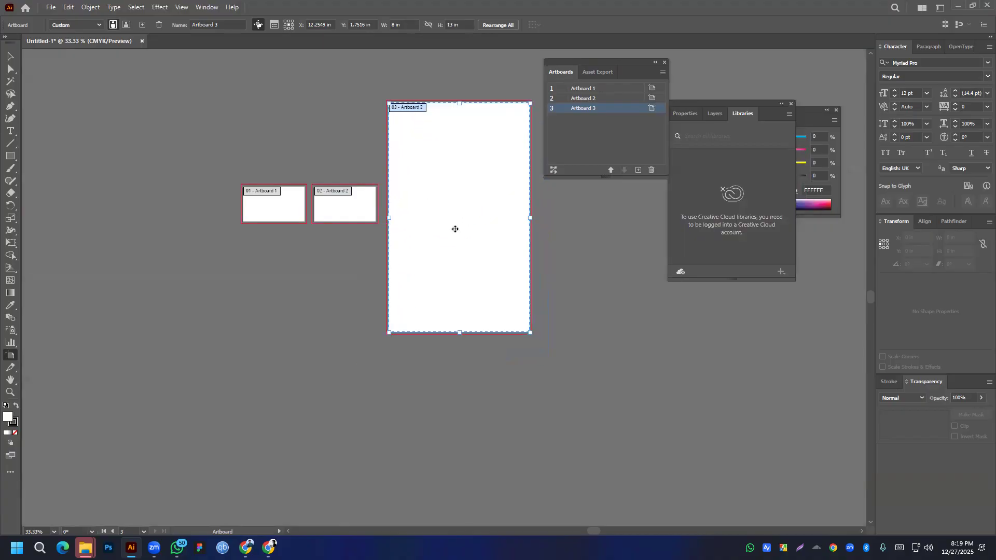
click(10, 55)
- Delete Artboard 3 from the document
drag(570, 270, 457, 276)
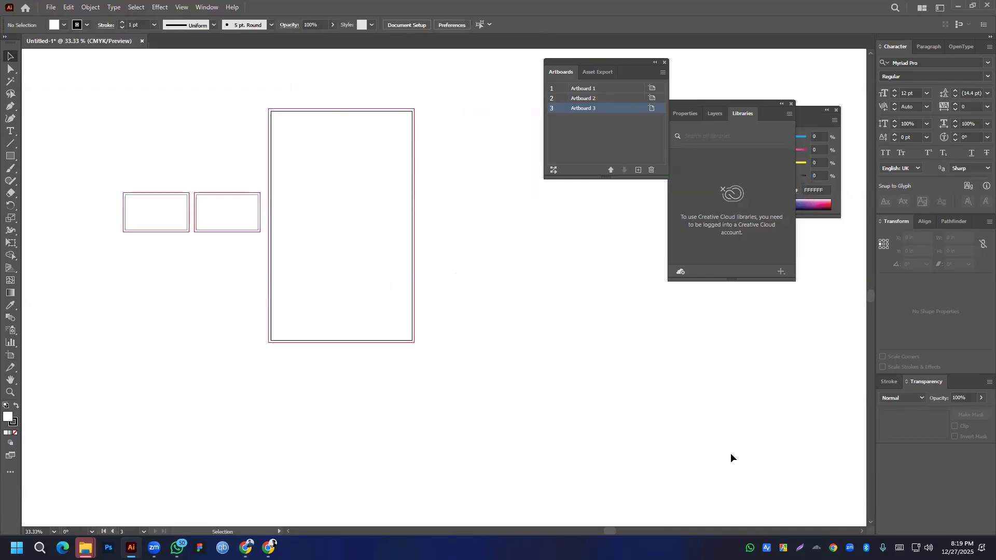
click(652, 170)
- Draw a closed Pen shape about 3.75 in wide with an arched upper edge, filling Artboard 1's lower part out to the bleed
drag(238, 285, 400, 315)
scroll(316, 235, up, 2)
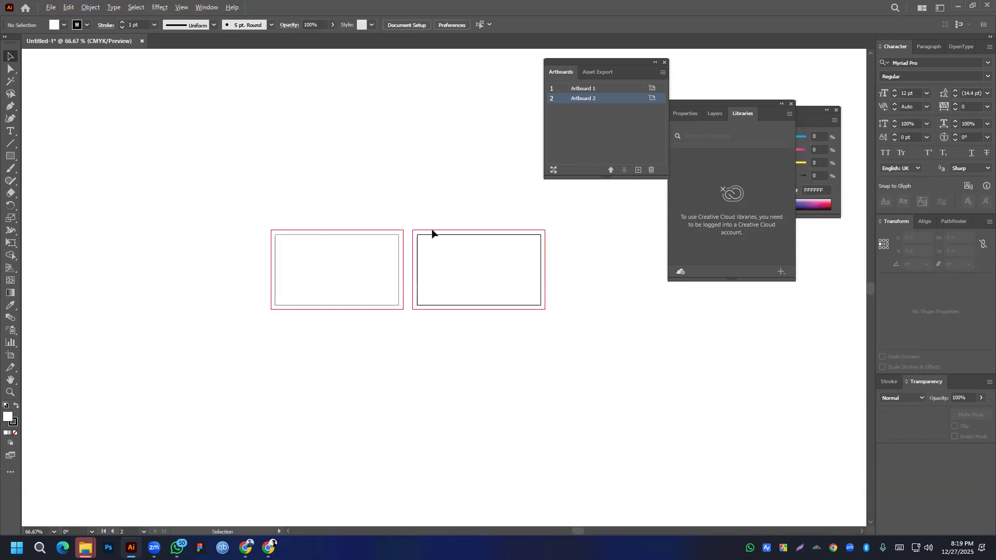
scroll(432, 233, up, 2)
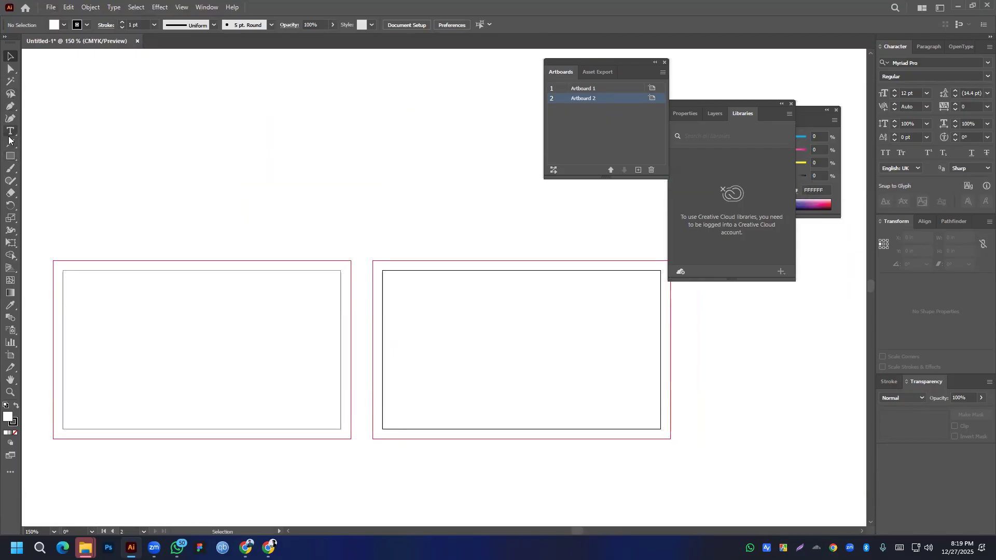
click(11, 107)
drag(44, 364, 151, 311)
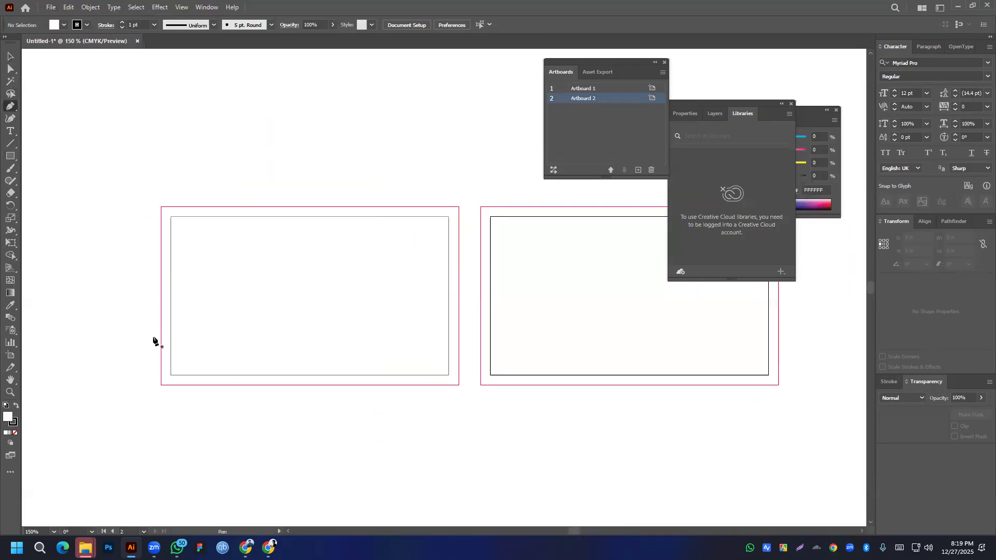
click(160, 334)
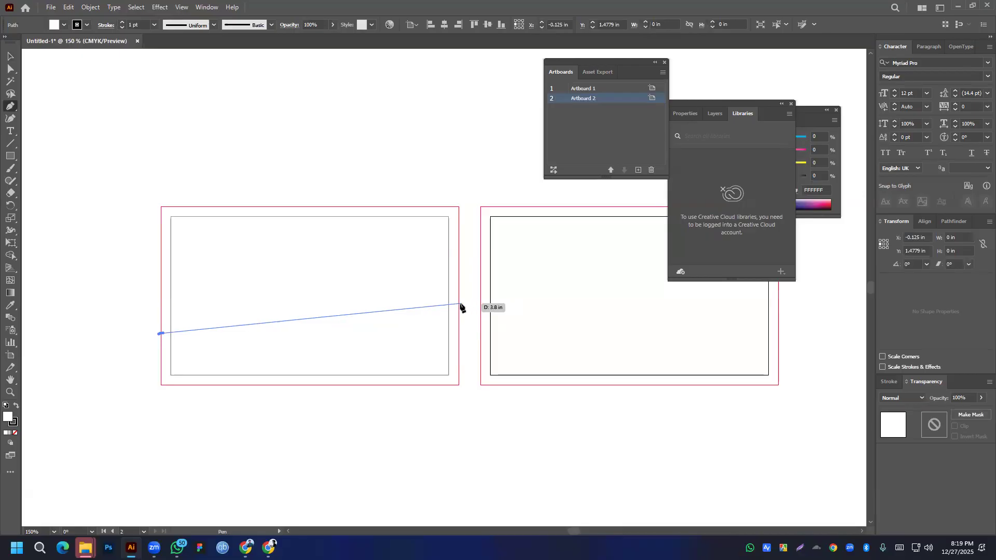
drag(459, 307, 567, 331)
click(459, 307)
click(458, 385)
shift+click(160, 385)
click(161, 333)
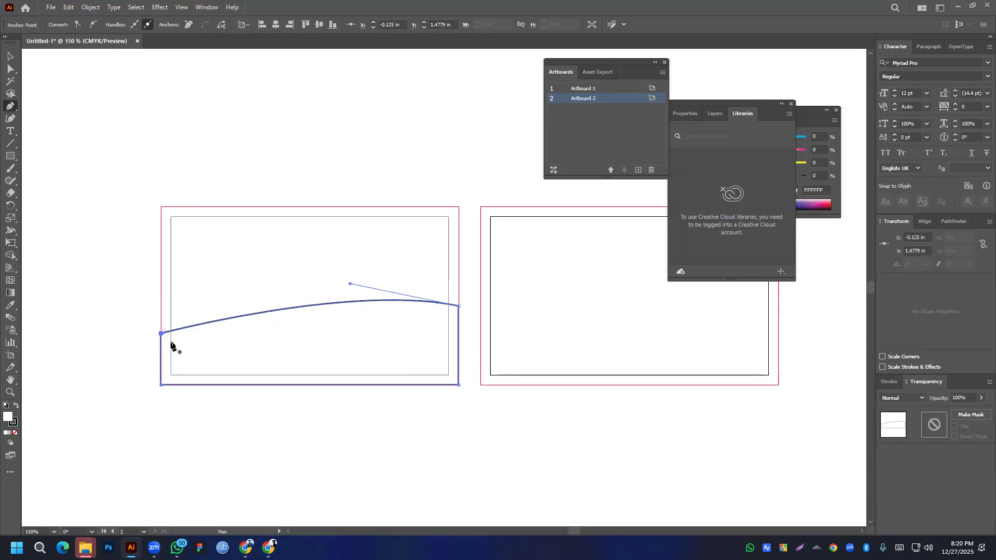
- Fill the arched shape with teal 00ACB5 and remove its stroke
double_click(5, 419)
click(492, 244)
drag(511, 228, 511, 273)
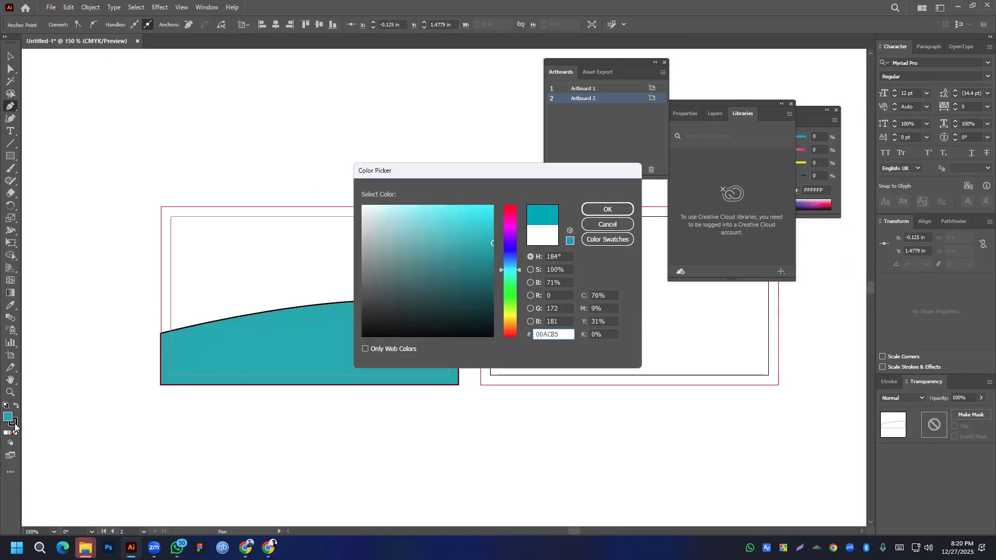
click(607, 209)
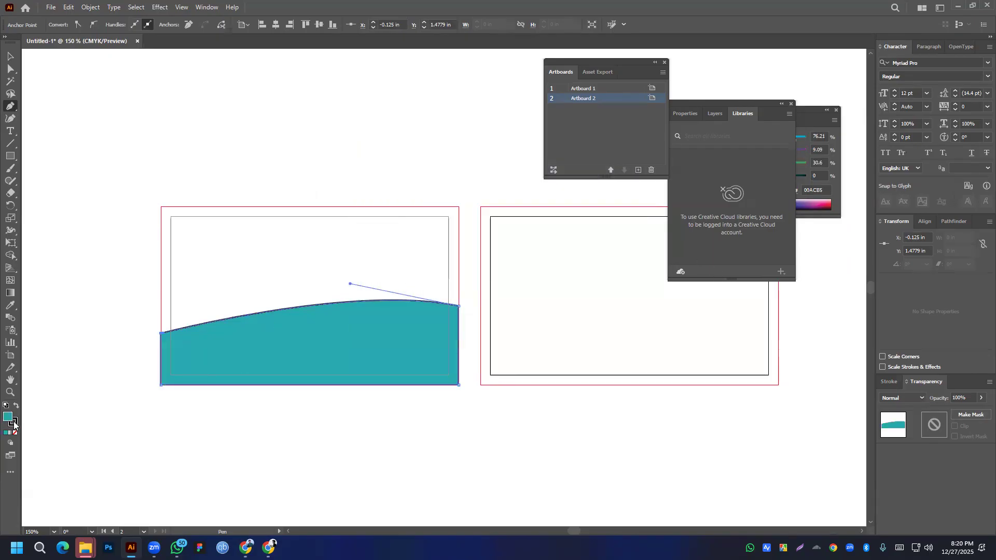
click(14, 424)
click(15, 432)
click(10, 55)
- Start a second Pen path curving from just outside Artboard 1's left bleed edge to the arched shape's upper right corner
click(9, 105)
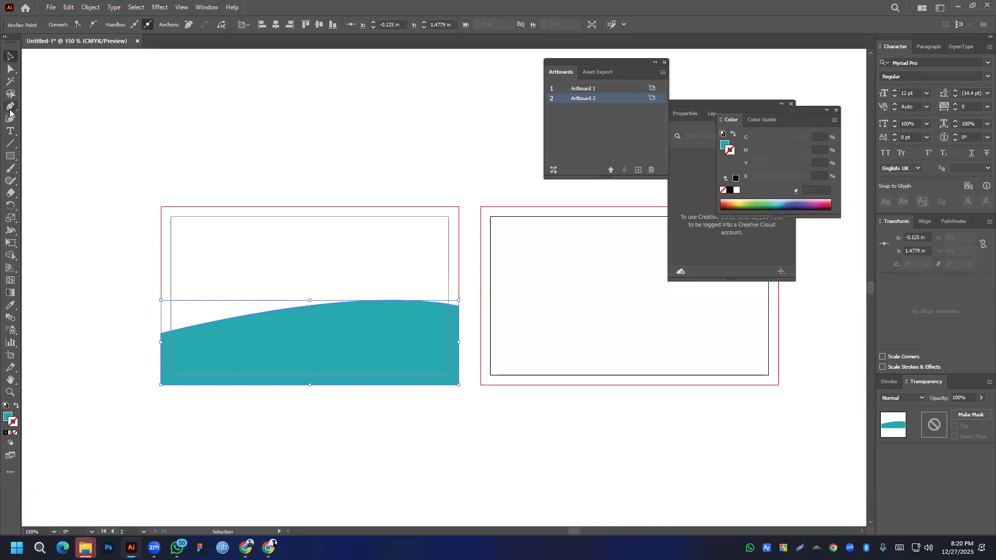
click(160, 362)
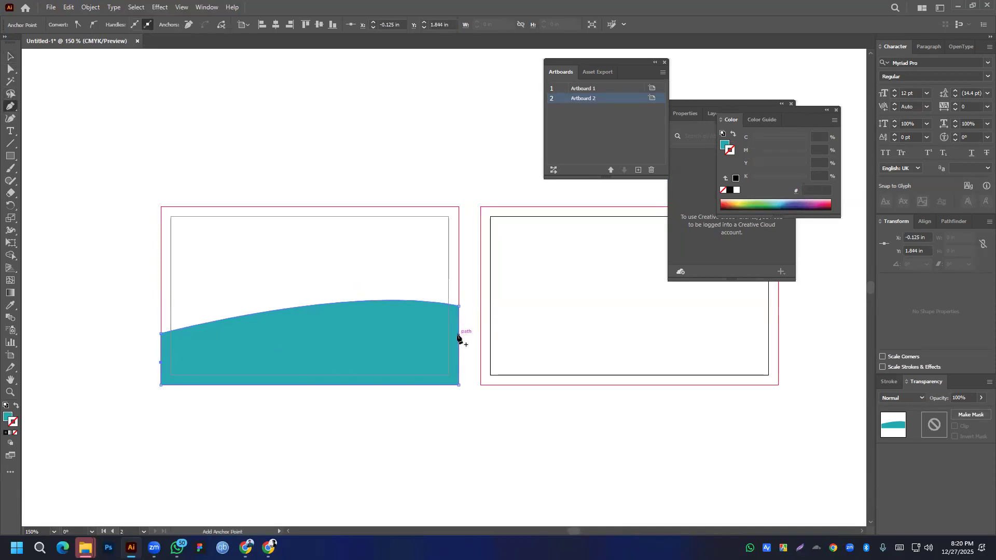
click(146, 362)
drag(459, 335, 532, 350)
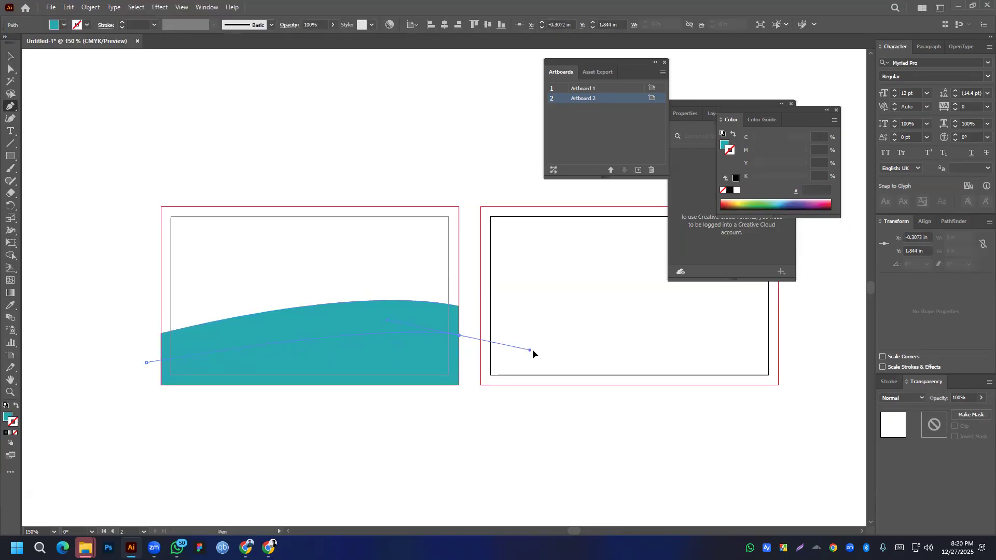
drag(607, 364, 567, 389)
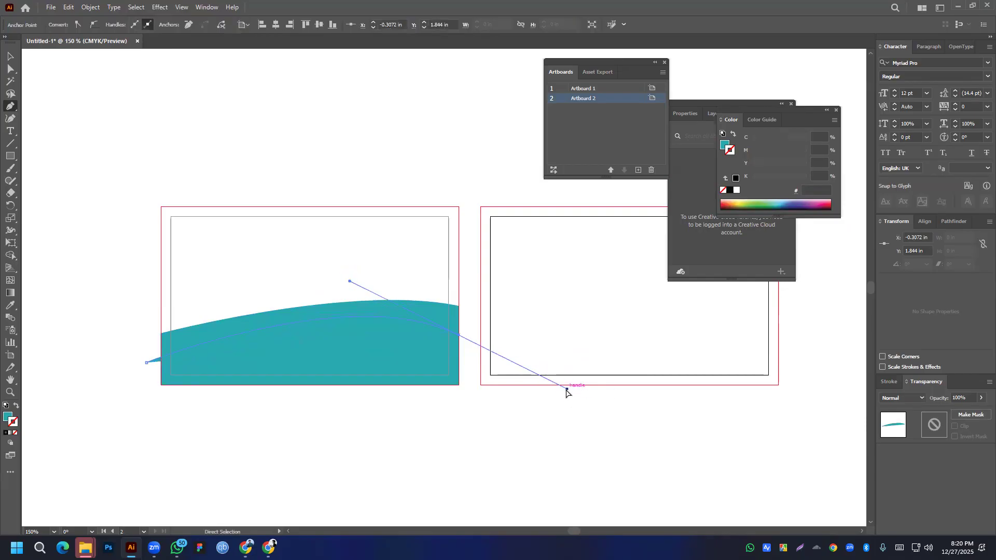
drag(458, 307, 634, 316)
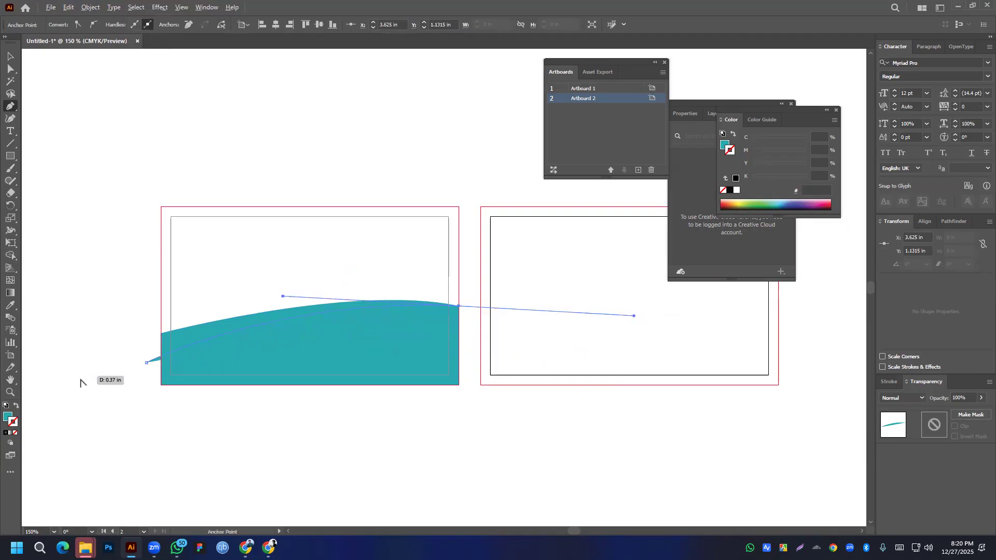
click(147, 363)
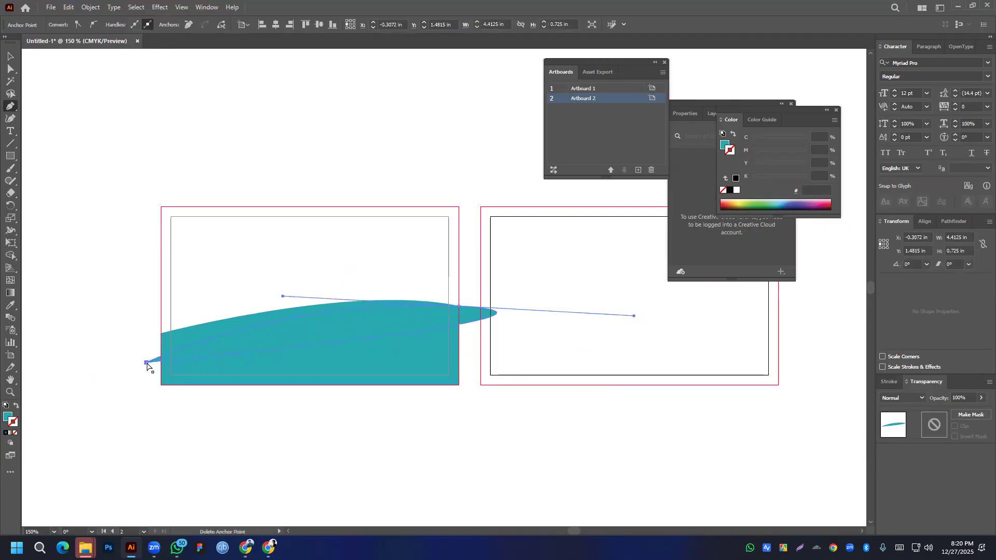
key(ctrl+z)
click(459, 307)
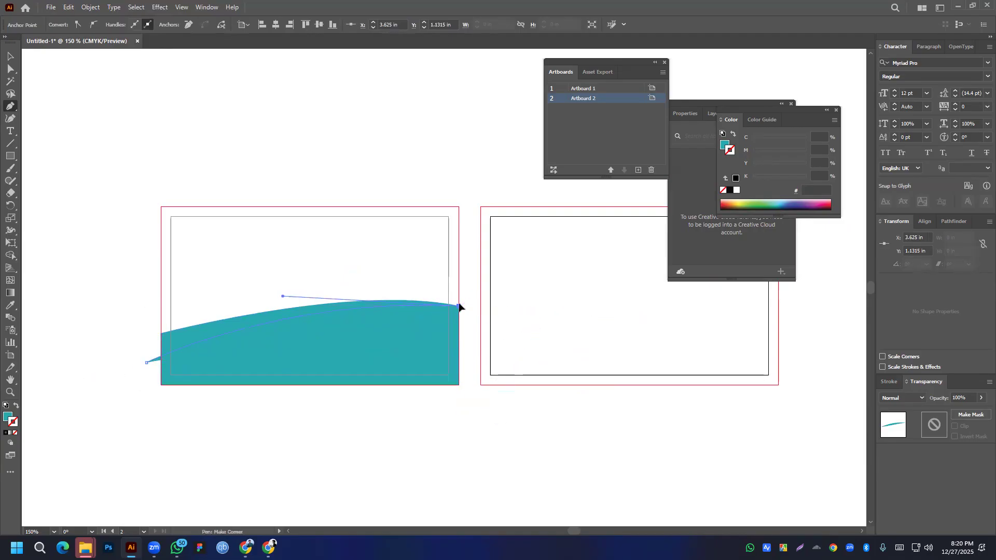
- Close the second path around the outside of Artboard 1's lower bleed, making a shape about 4.4 in wide
click(469, 316)
click(465, 384)
drag(433, 446, 421, 446)
click(292, 420)
drag(120, 406, 123, 400)
click(146, 365)
click(11, 56)
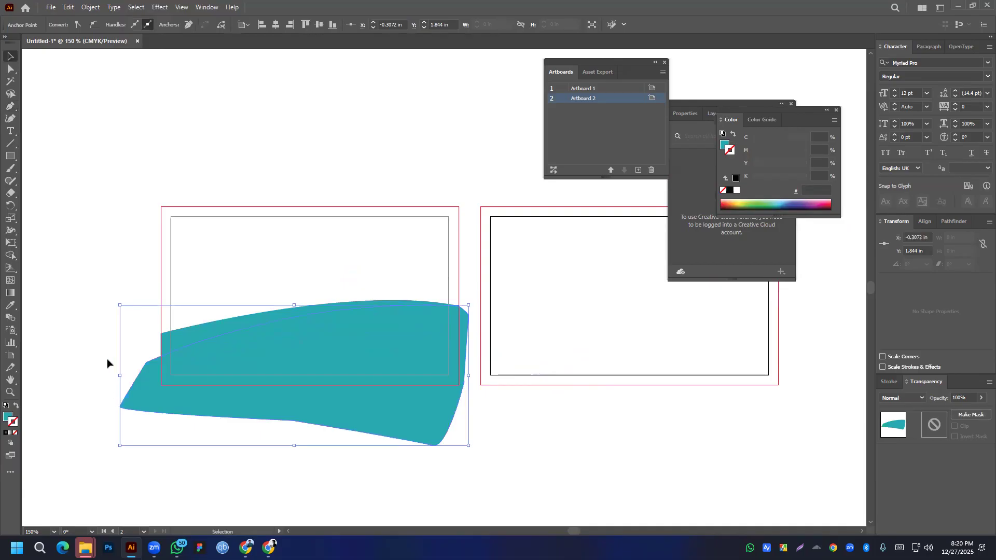
- Use Shape Builder on both shapes to remove the part outside the bleed and separate the lower area from the curved band
click(327, 433)
click(10, 267)
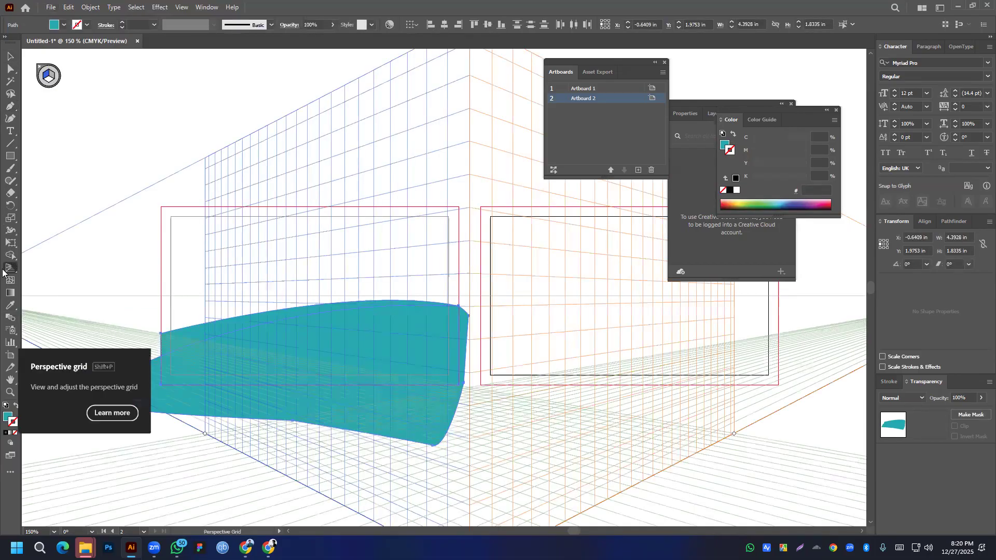
key(ctrl+shift+i)
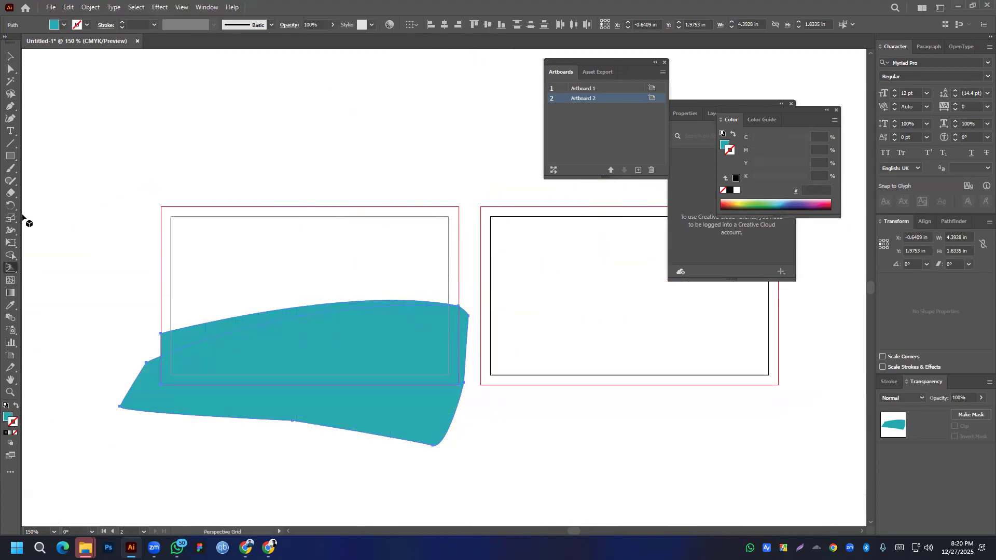
click(10, 255)
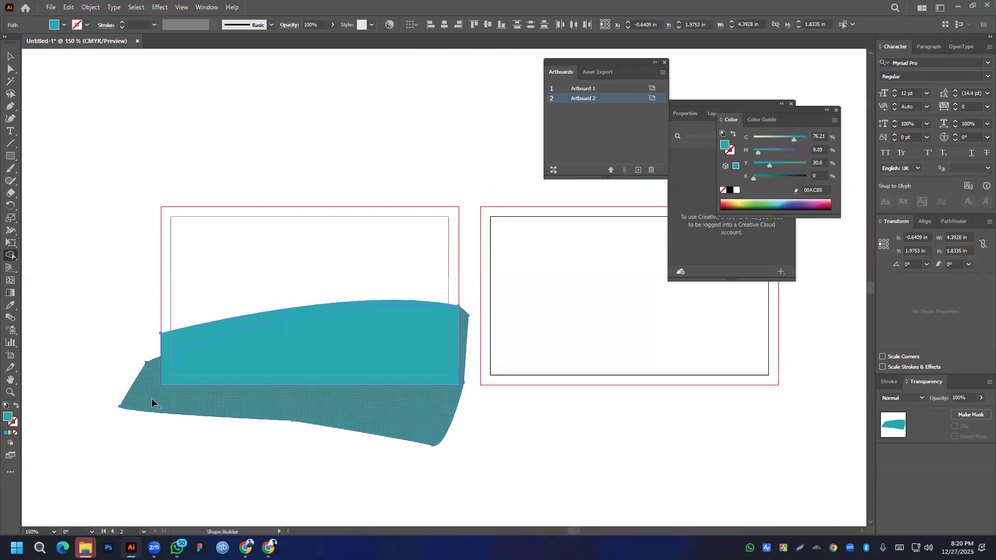
alt+click(167, 413)
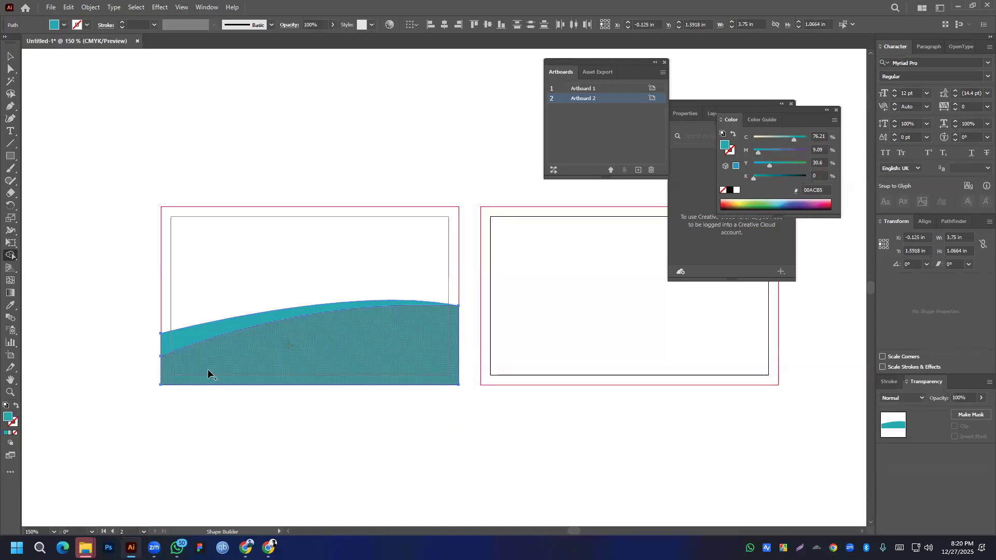
click(289, 371)
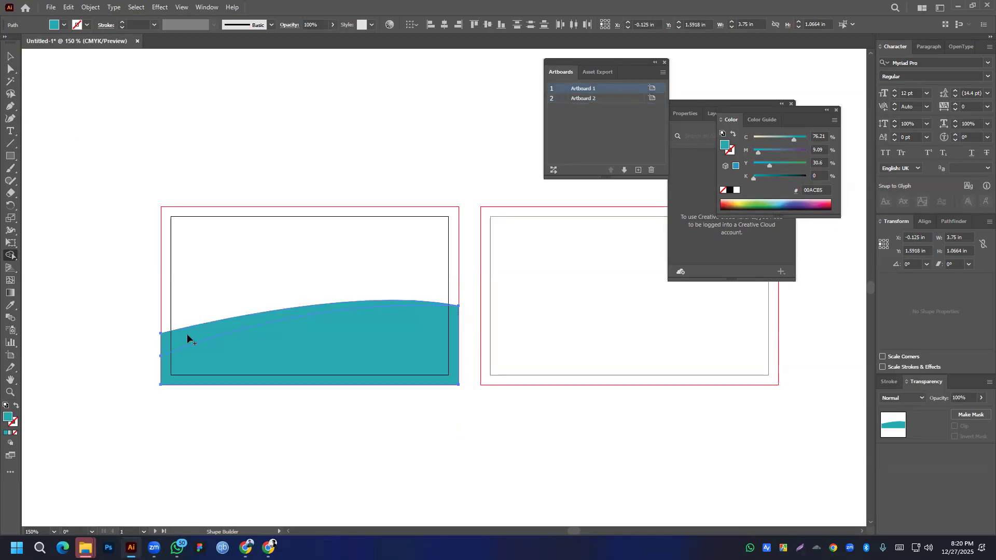
click(10, 56)
- Fill the large lower shape on Artboard 1 with yellow FFF800
click(312, 396)
click(248, 369)
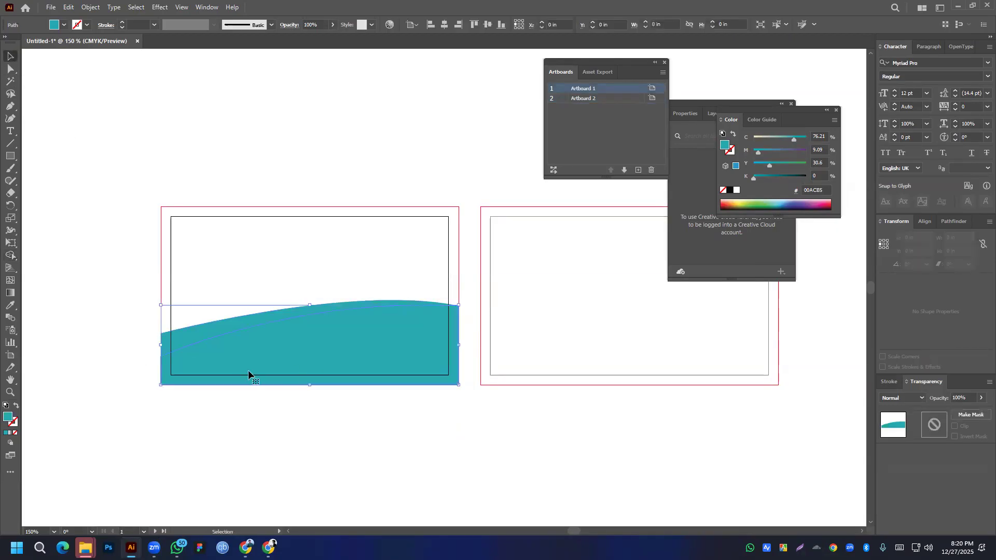
double_click(4, 421)
mouse_move(518, 309)
mouse_down()
mouse_move(512, 295)
mouse_move(510, 312)
mouse_up()
drag(492, 245, 497, 197)
drag(514, 312, 512, 316)
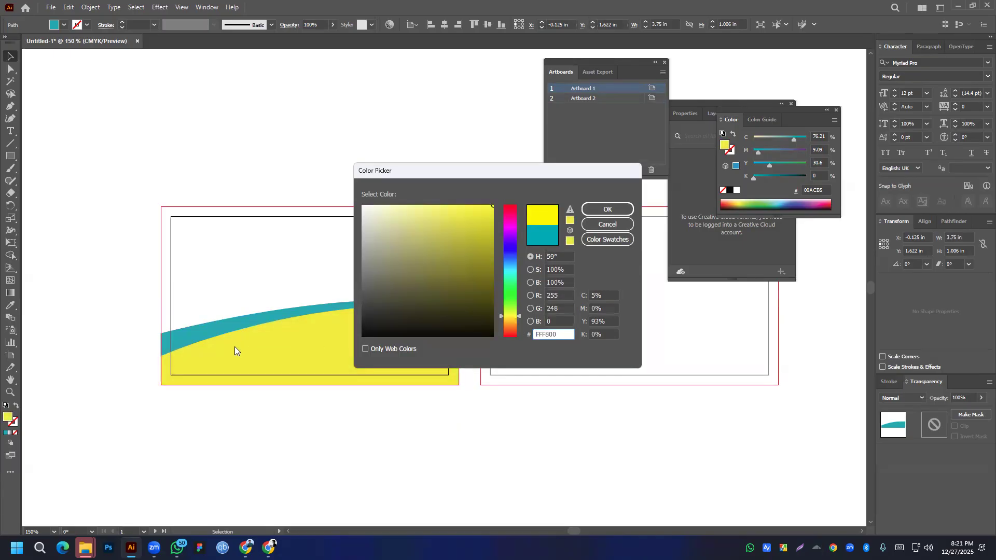
click(607, 209)
- Recolor the thin curved band above the yellow shape to dark blue, about C 97%, M 90%, Y 0%, K 0%, and deselect it
click(173, 345)
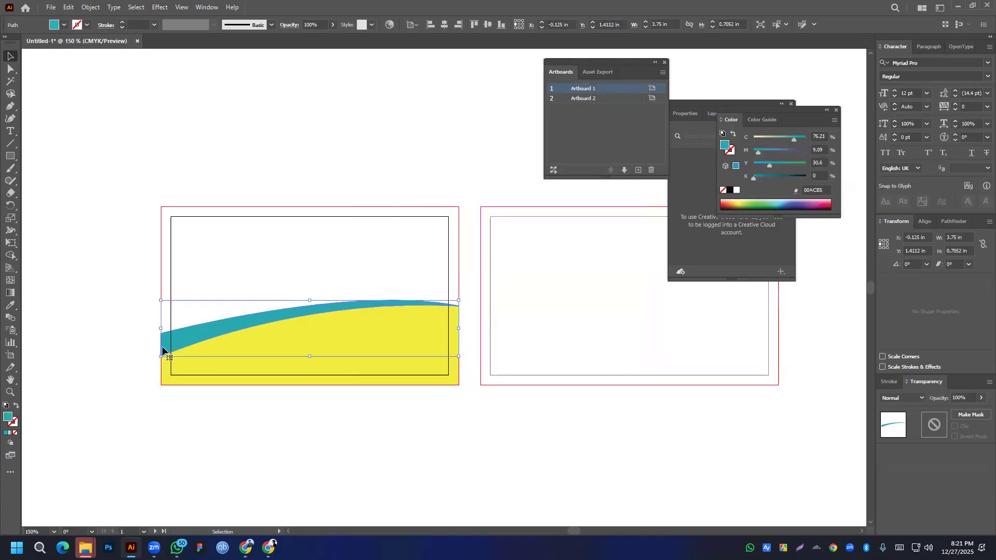
double_click(7, 416)
drag(510, 270, 498, 201)
mouse_move(507, 250)
mouse_down()
mouse_move(511, 268)
mouse_move(511, 228)
mouse_move(511, 251)
mouse_up()
click(490, 212)
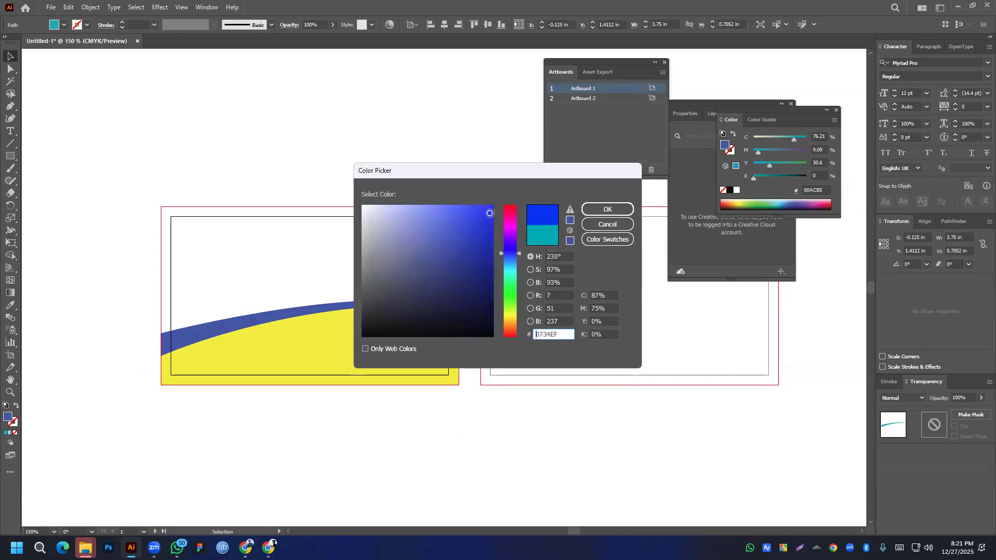
click(608, 209)
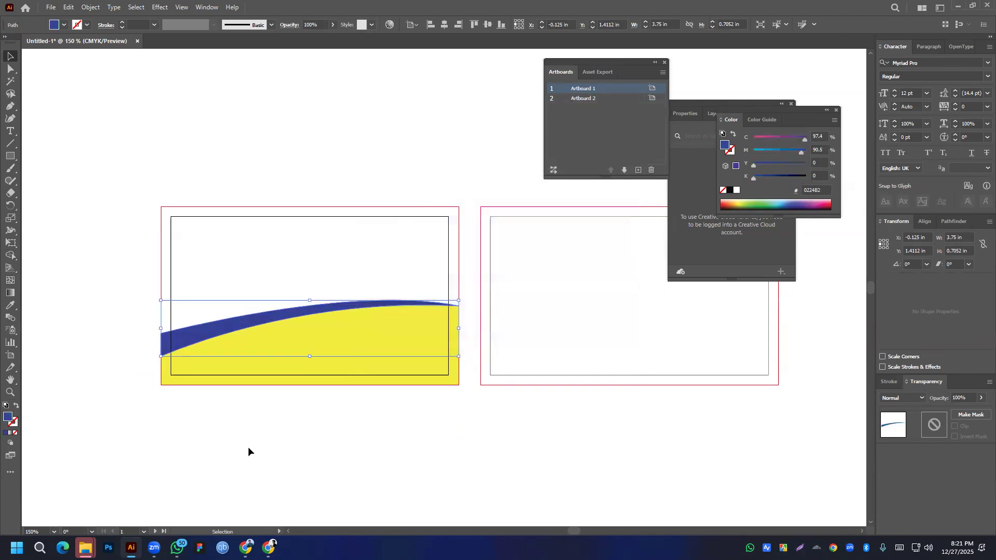
click(249, 451)
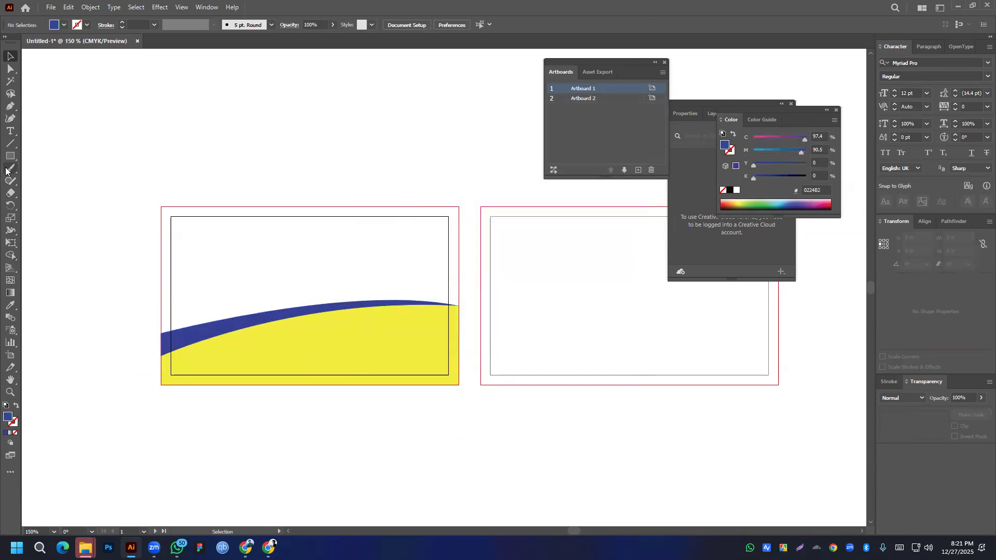
- Draw a dark blue circle about 2.7 in in diameter over the lower right part of Artboard 1 with the Ellipse tool
drag(9, 155, 57, 182)
mouse_move(355, 344)
mouse_down()
mouse_move(531, 414)
mouse_move(477, 387)
mouse_move(462, 392)
mouse_up()
click(16, 57)
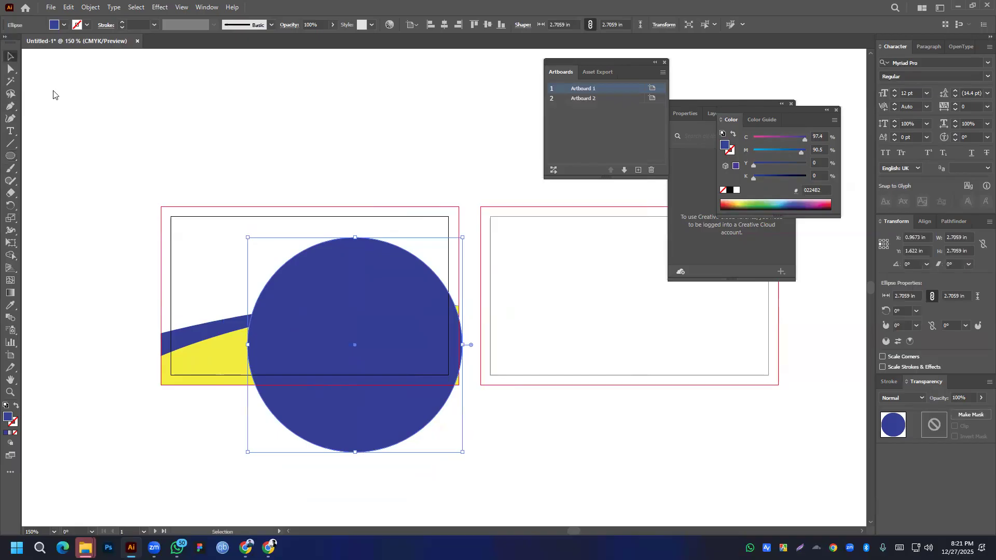
- Widen the circle to about 5.97 in, lower it over the bottom of Artboard 1, and trim it to the bleed with Shape Builder
drag(462, 344, 592, 345)
drag(365, 353, 343, 447)
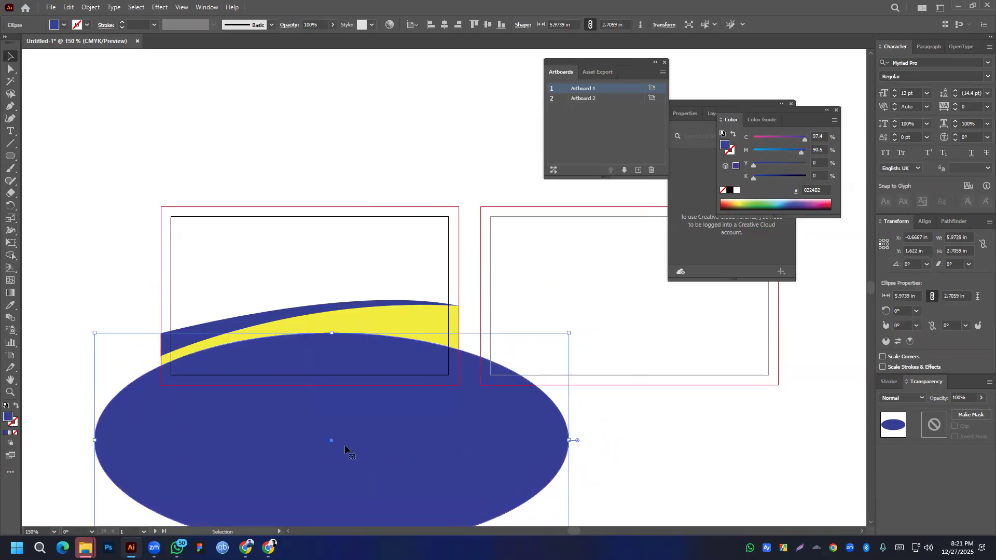
key(ctrl+a)
key(shift+m)
alt+click(251, 456)
key(v)
click(358, 235)
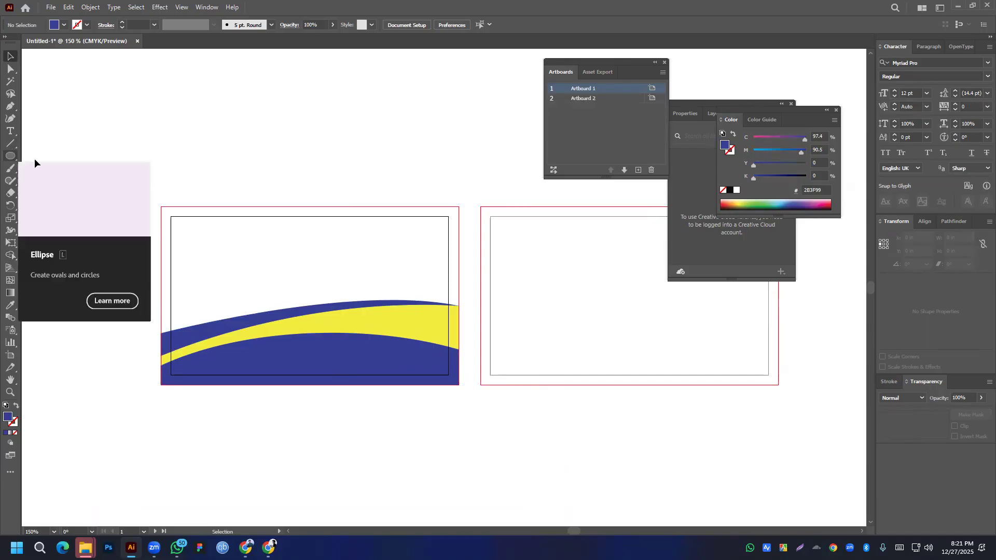
- Lower the grouped curves on Artboard 1 past the bottom bleed, centered horizontally, and duplicate the group to the same place on Artboard 2
click(255, 362)
drag(381, 353, 352, 379)
key(v)
click(924, 221)
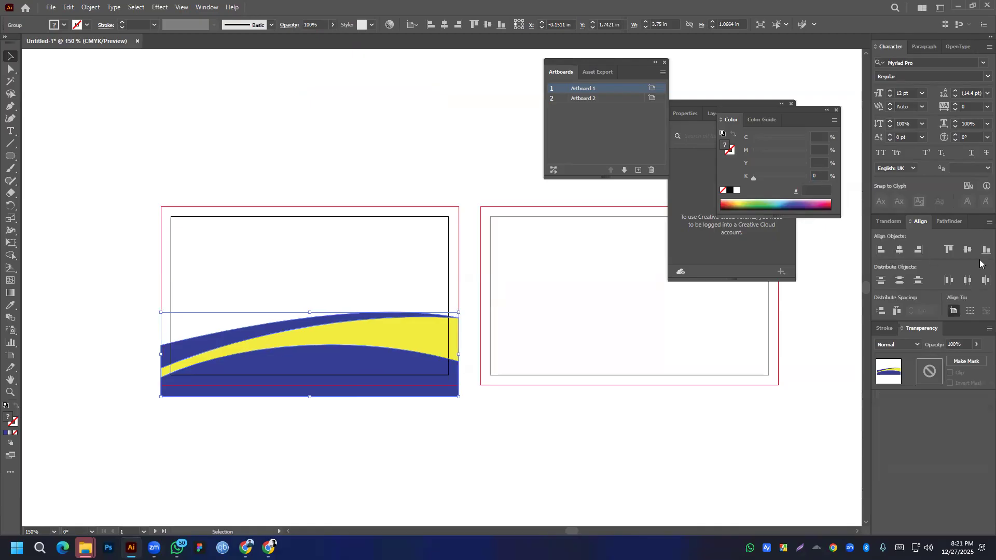
drag(338, 345, 340, 384)
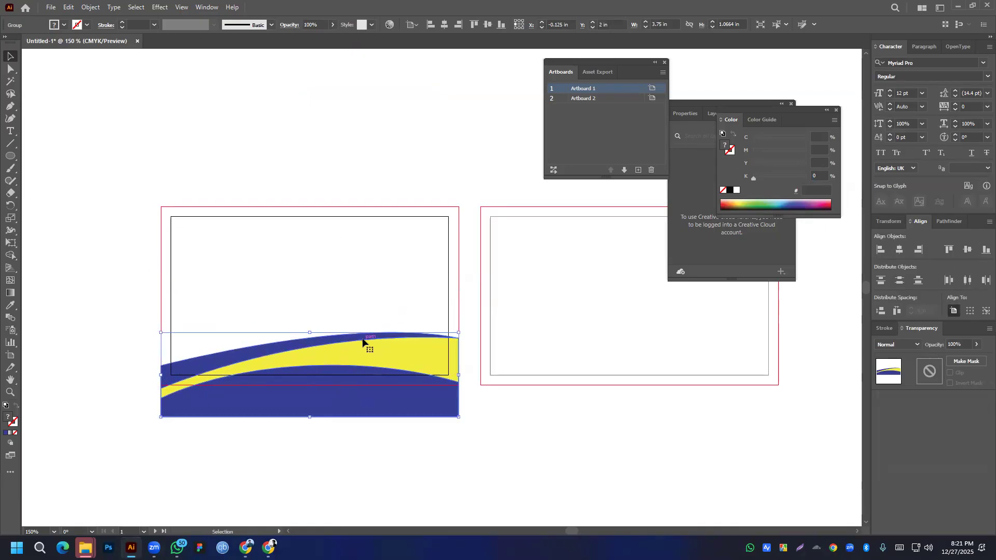
drag(368, 386, 690, 388)
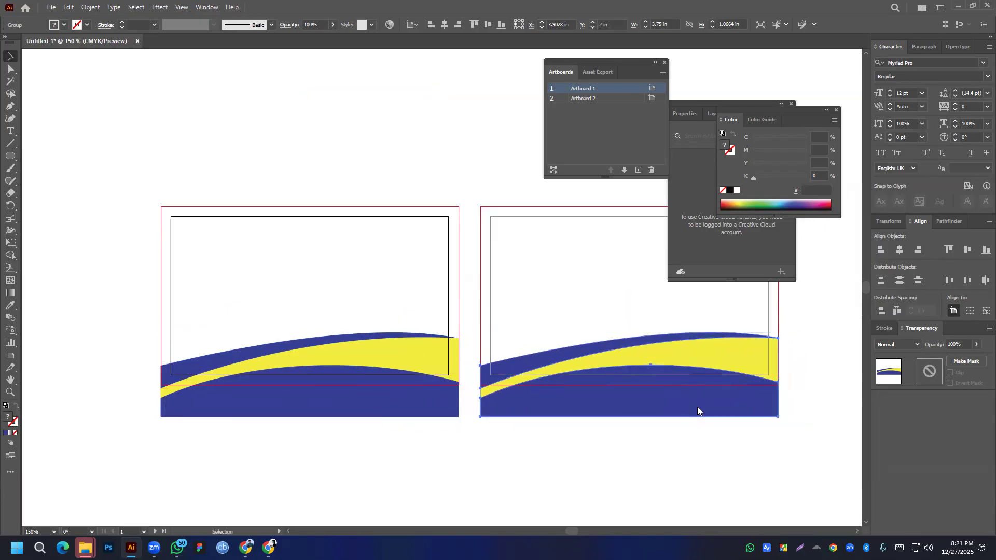
- Try rotating the copied curves 90° and placing them along the right edge of Artboard 2, and undo the attempt
scroll(623, 384, right, 5)
drag(548, 429, 493, 220)
drag(409, 379, 514, 313)
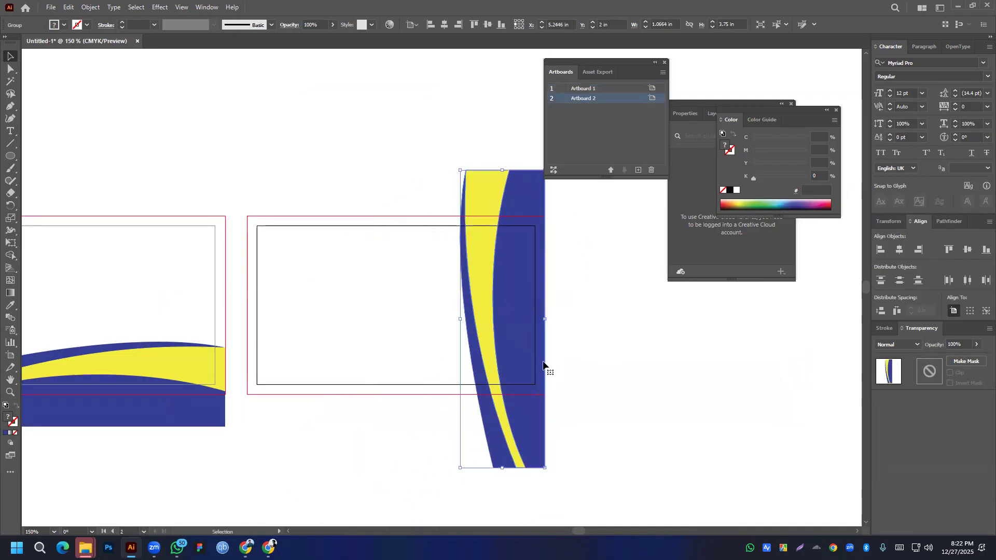
scroll(596, 311, down, 2)
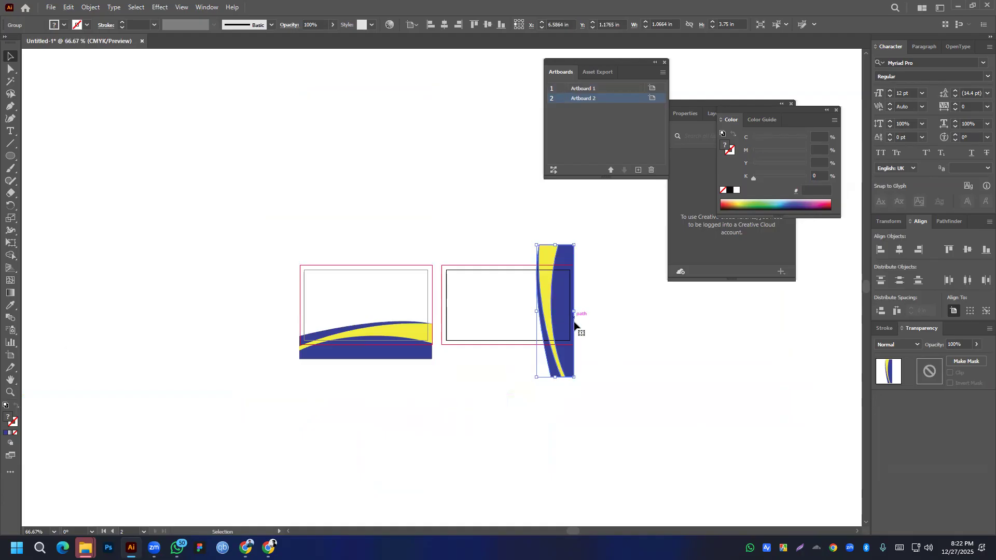
key(ctrl+z)
key(ctrl+z)
key(ctrl+z)
- Select both curve groups and create a new portrait A4 print document in inches with CMYK color and zero bleed
key(v)
drag(407, 405, 576, 334)
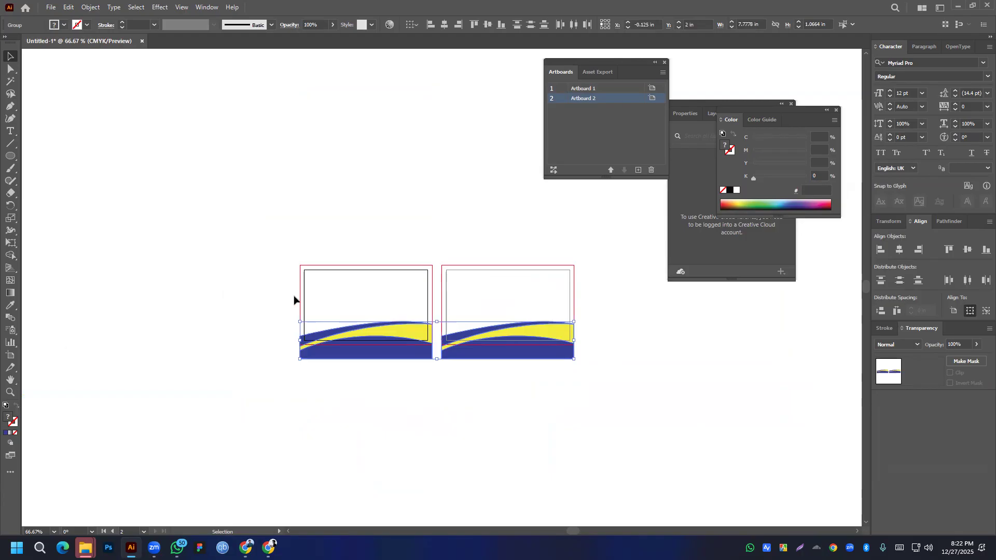
click(50, 7)
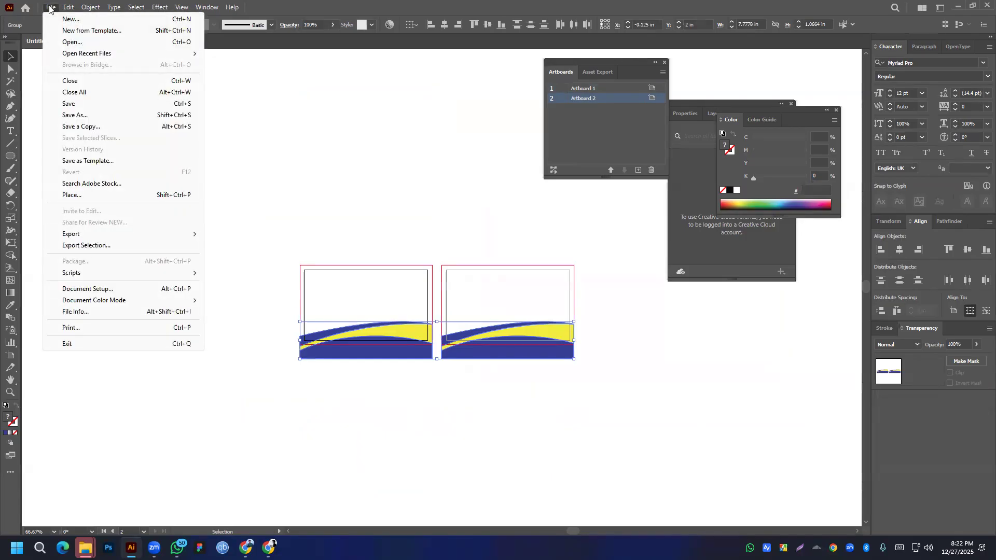
click(71, 20)
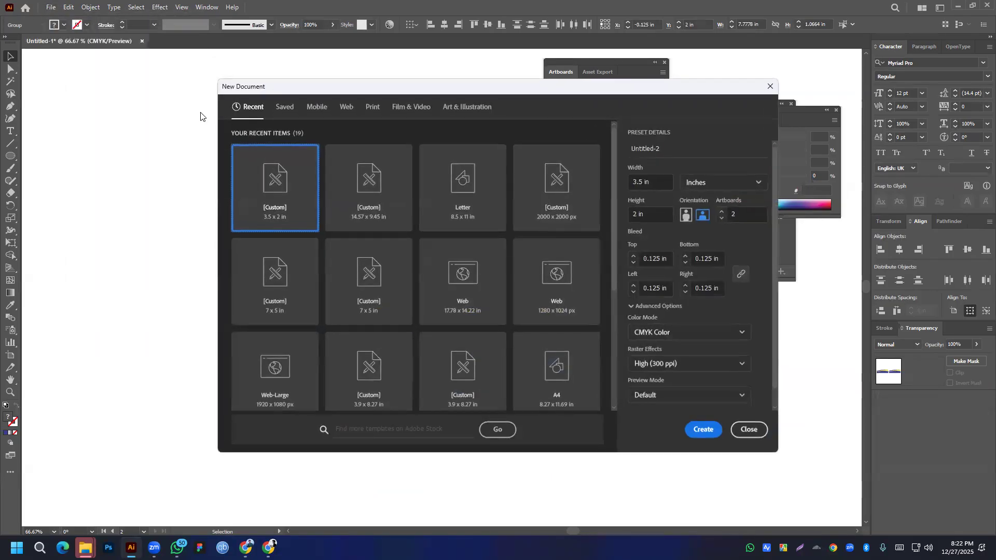
click(373, 108)
click(379, 203)
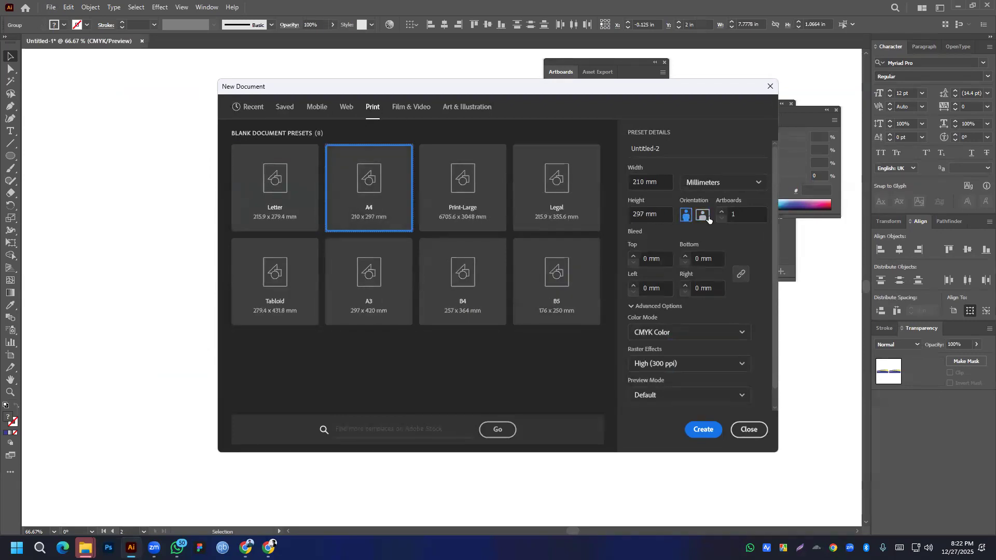
click(686, 258)
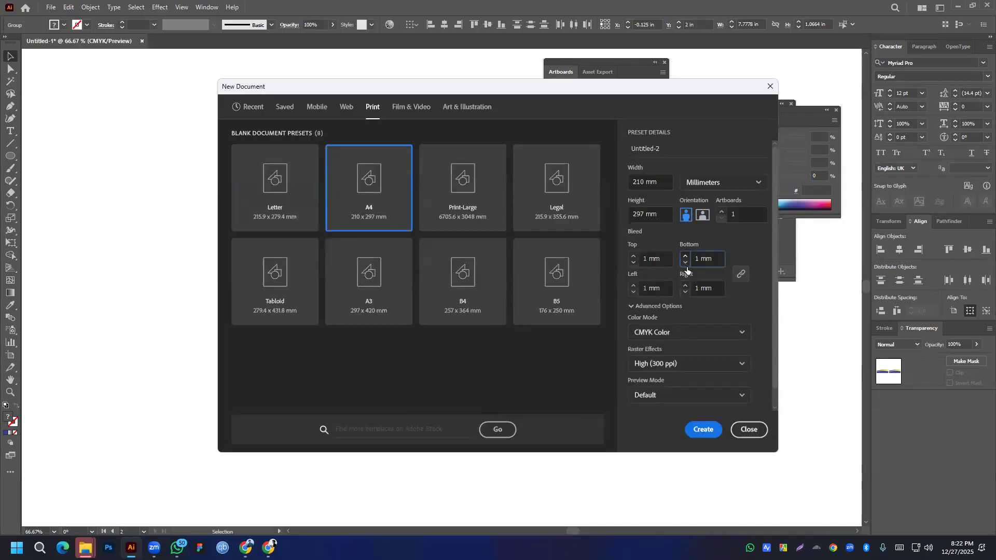
click(753, 183)
click(700, 247)
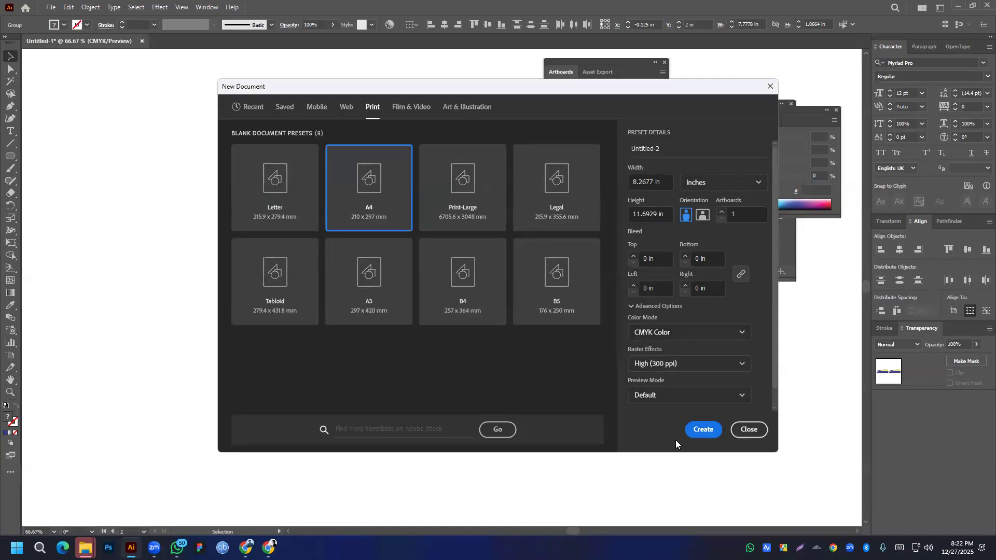
click(704, 430)
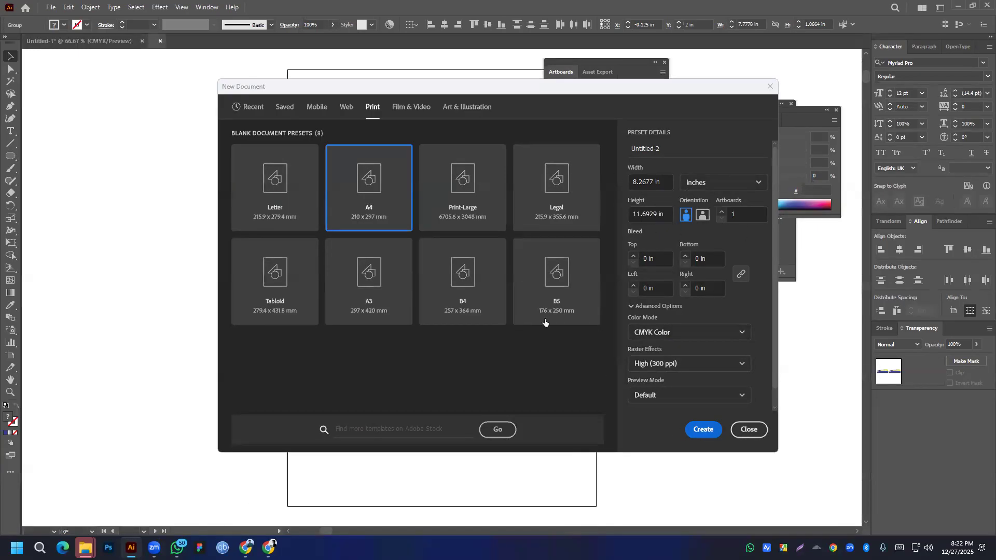
- Copy one curve group from Untitled-1 into Untitled-2, scale it to the 8.2677 in page width and align it to the page bottom
click(77, 40)
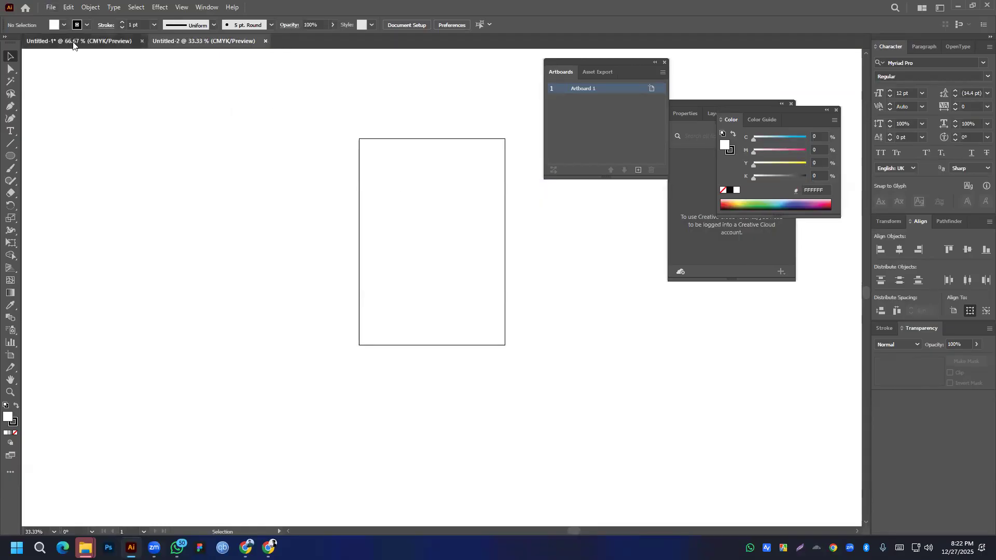
drag(512, 340, 302, 165)
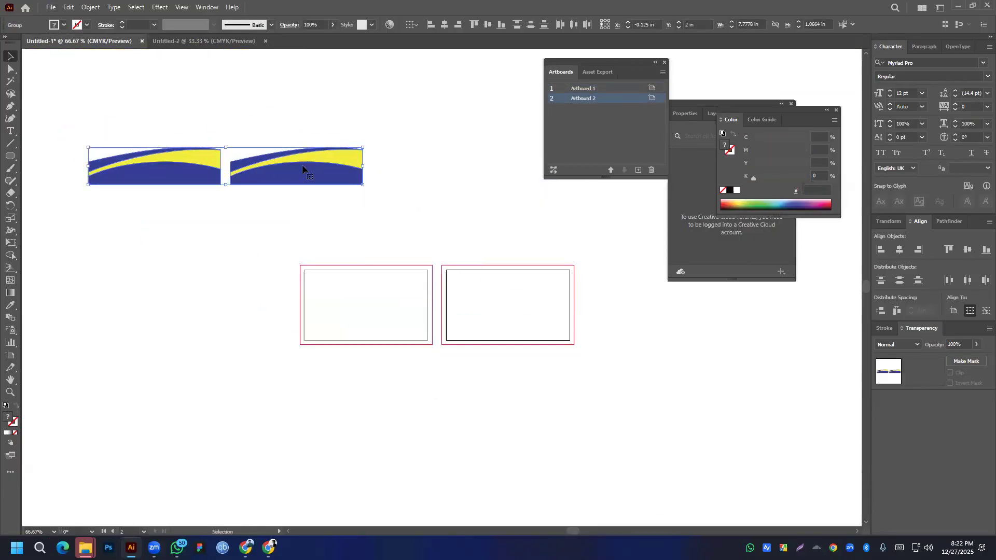
key(ctrl+z)
click(309, 407)
drag(357, 355, 505, 303)
drag(372, 303, 359, 302)
click(986, 250)
click(332, 365)
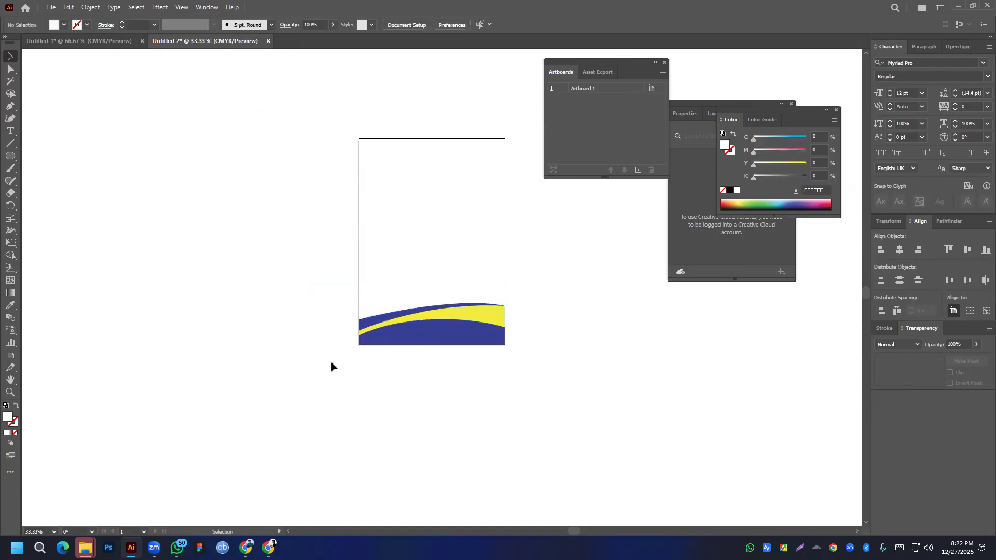
- Duplicate the bottom curve group upward on the A4 page and reflect the copy across the horizontal axis
drag(552, 246, 465, 255)
scroll(400, 318, up, 2)
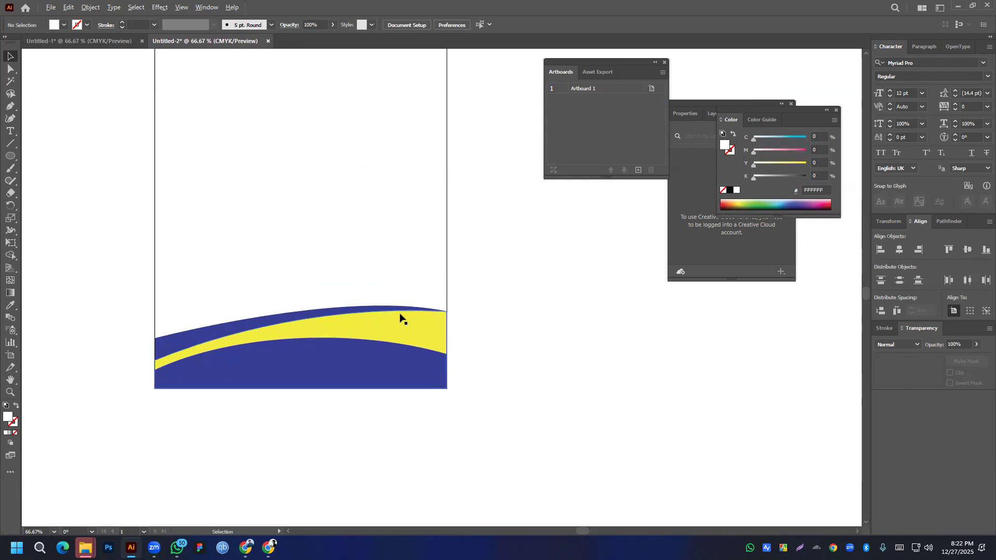
drag(391, 349, 393, 118)
drag(298, 187, 331, 353)
right_click(351, 284)
mouse_move(391, 222)
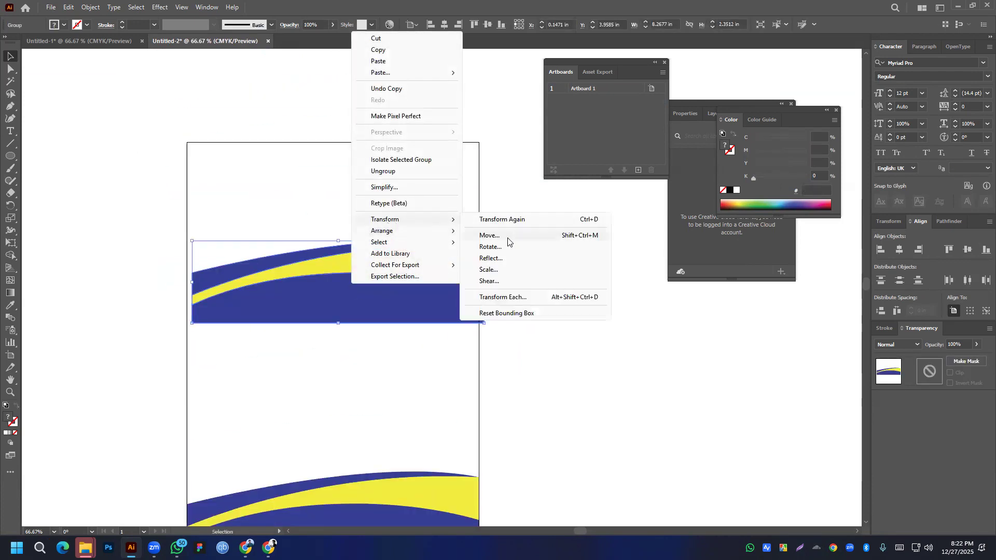
click(490, 258)
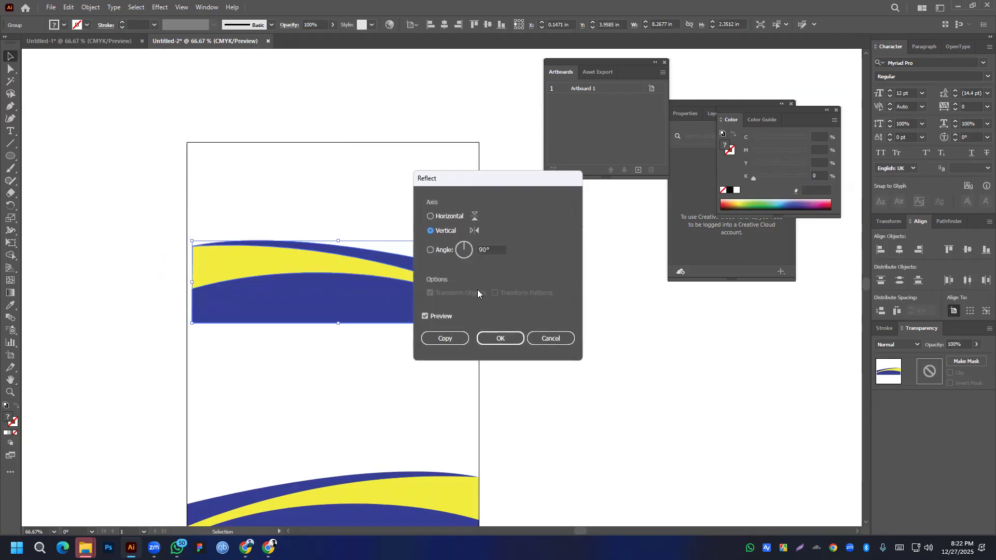
click(430, 217)
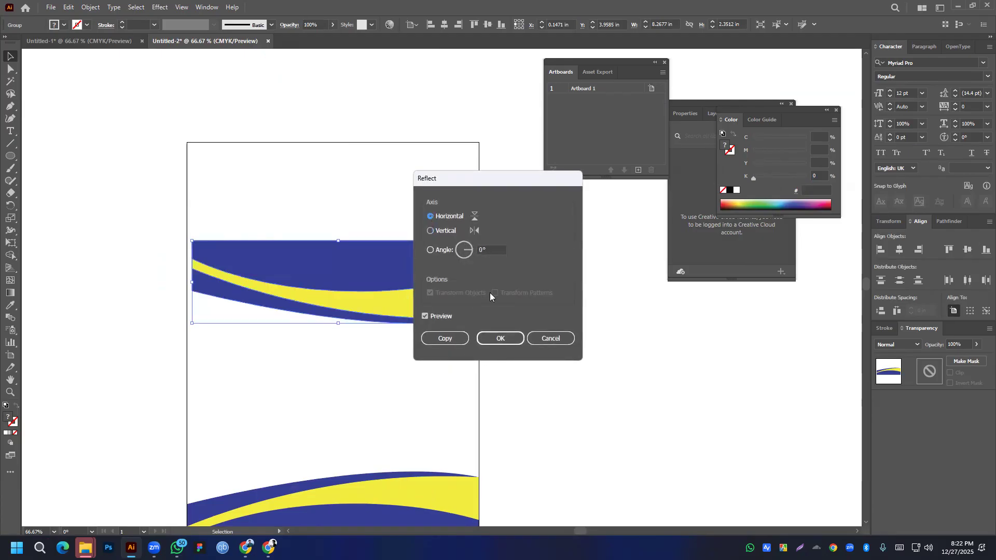
click(487, 339)
- Move the reflected curve group to the top edge of the A4 page as a header, flush with both sides, and deselect it
drag(342, 292, 338, 198)
scroll(568, 372, down, 3)
drag(568, 371, 440, 305)
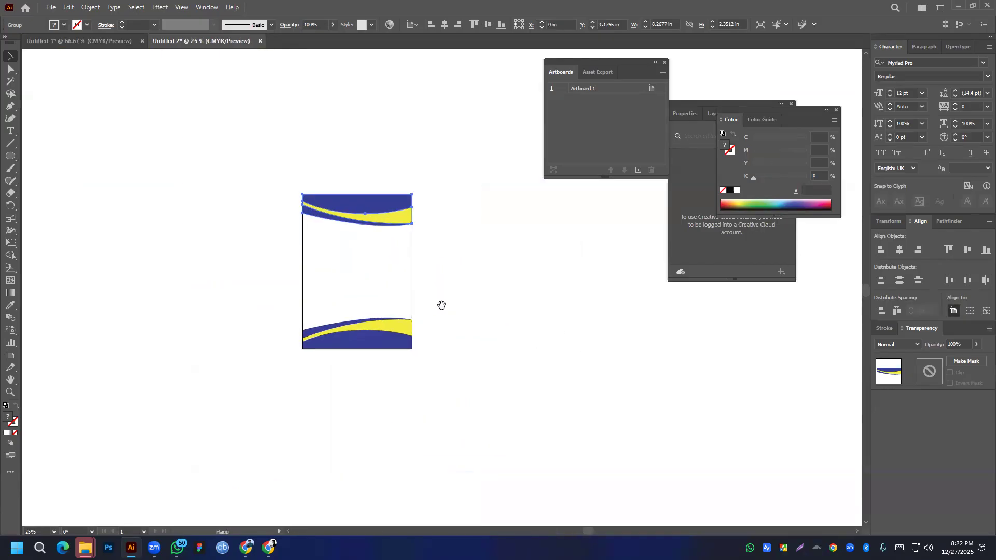
click(273, 247)
- Add a placeholder point text just below the header curves, near the left edge of the A4 page
key(t)
click(310, 234)
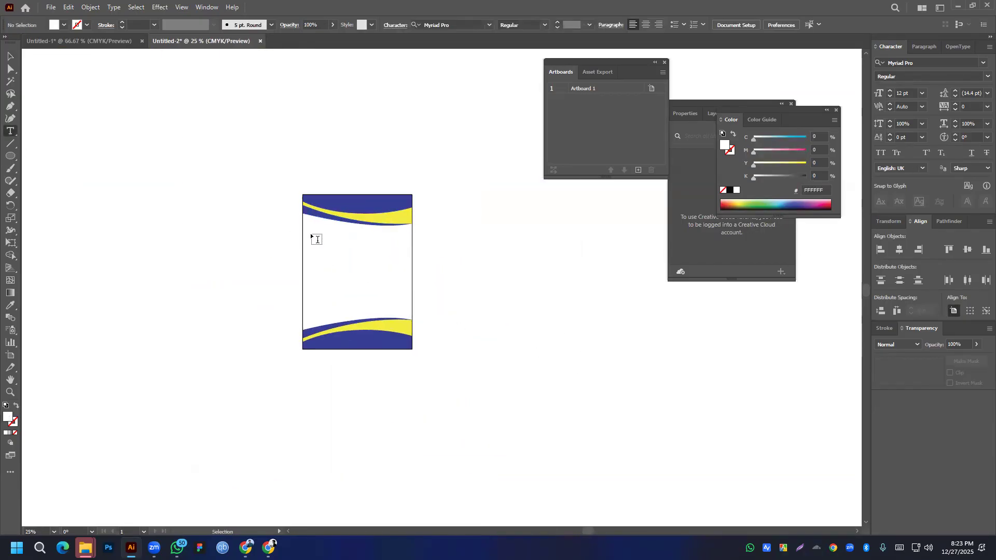
click(11, 56)
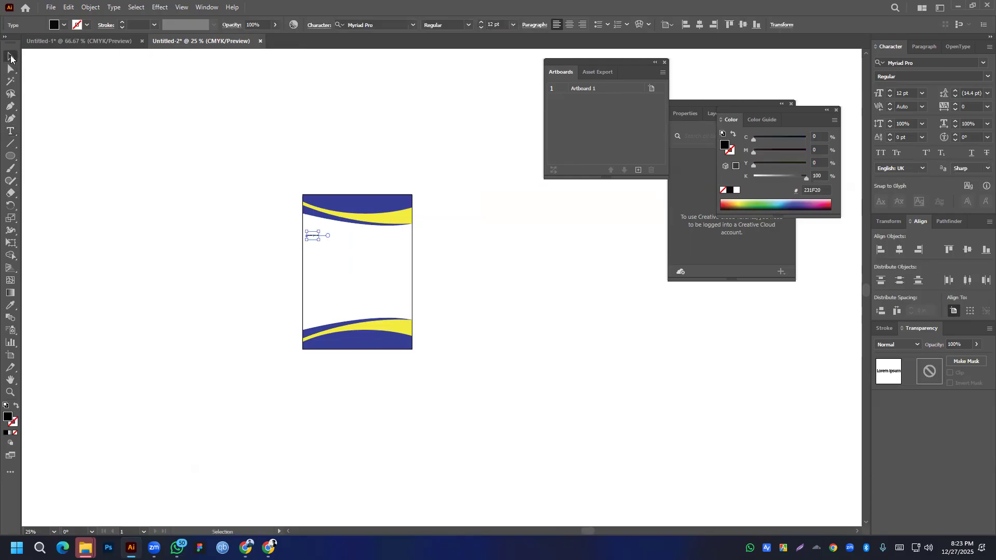
key(n)
key(o)
key(t)
key(i)
key(c)
key(e)
click(11, 58)
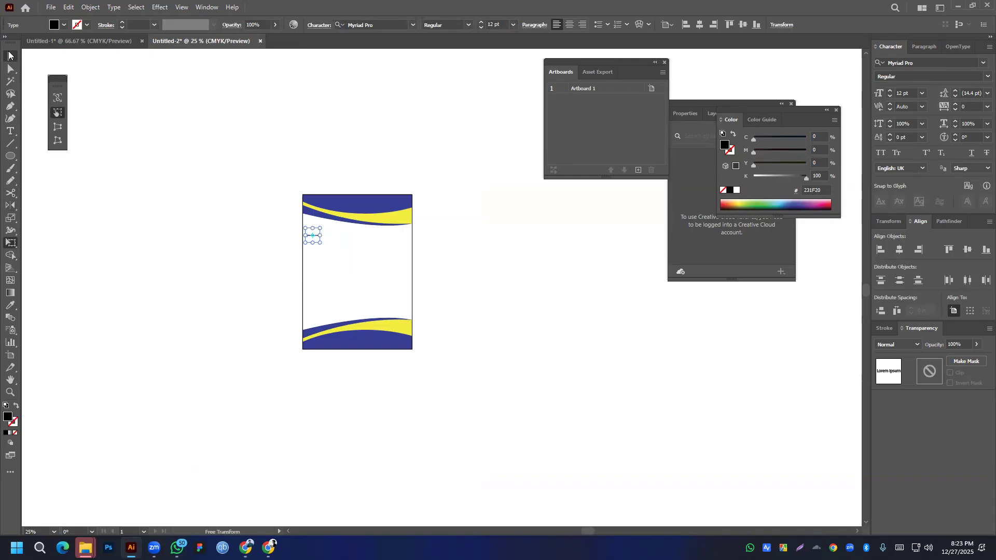
click(374, 256)
- Replace the "Lorem ipsum" placeholder text with "Invoice"
scroll(322, 251, up, 5)
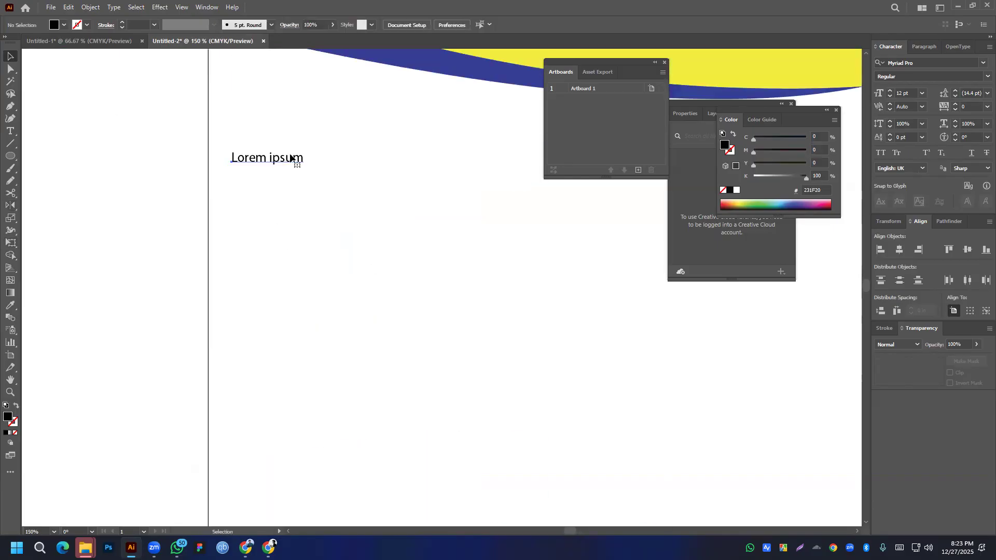
triple_click(291, 155)
text(Invoice)
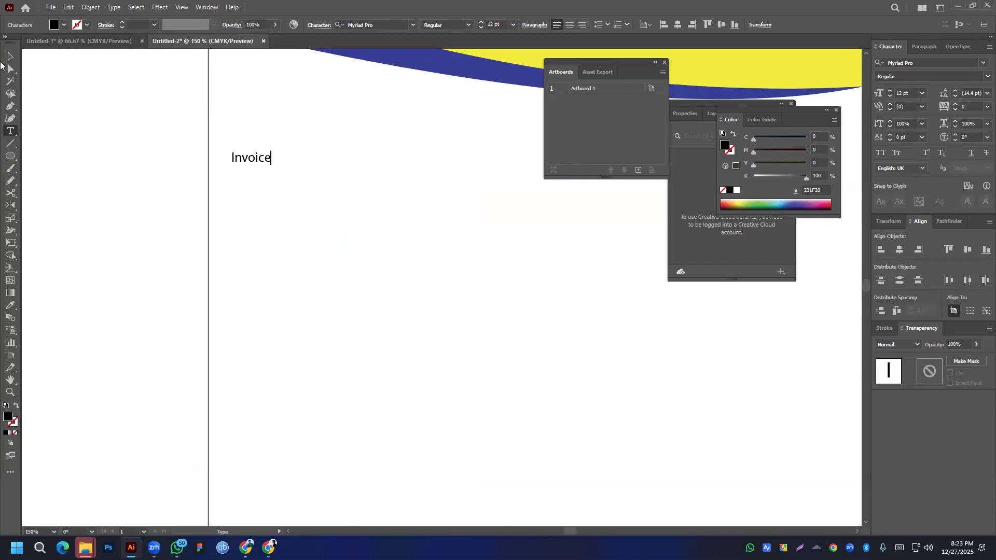
- Enlarge the Invoice text to about 73 pt and place it below the header curves, inside the left page edge
click(11, 56)
drag(272, 165, 359, 264)
key(ctrl+0)
drag(335, 206, 305, 206)
drag(277, 208, 322, 212)
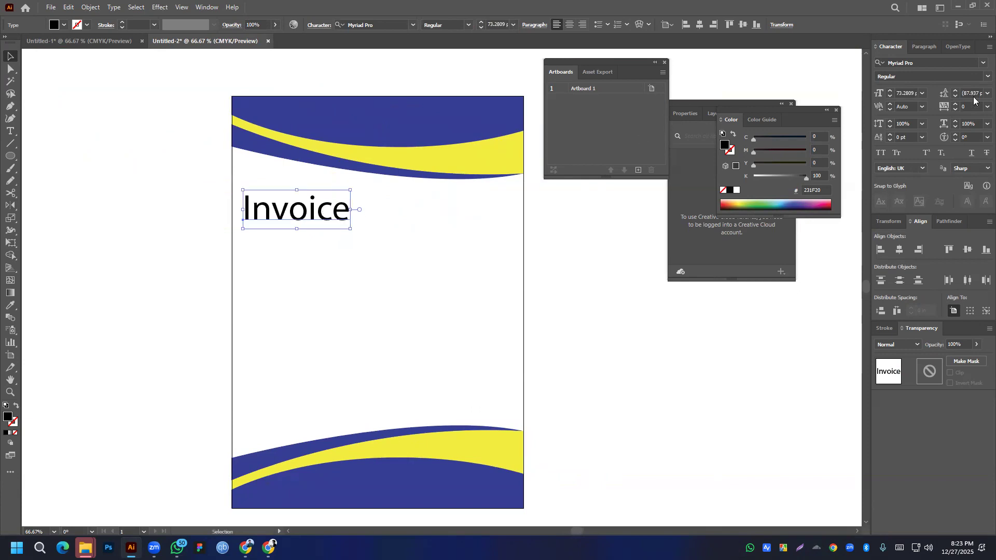
- Set the Invoice text in Montserrat Medium and reduce it to about 34 pt below the header curves
click(982, 63)
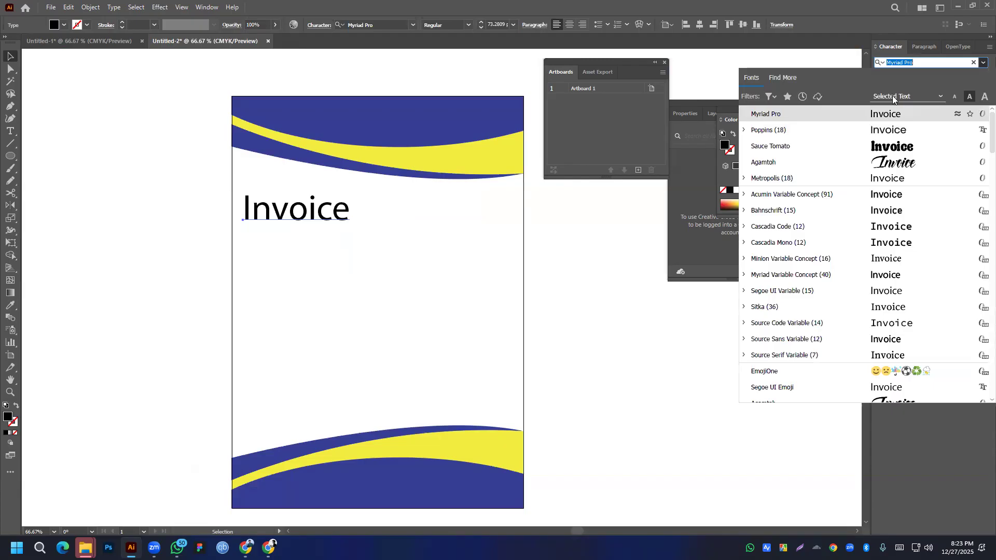
text(mont)
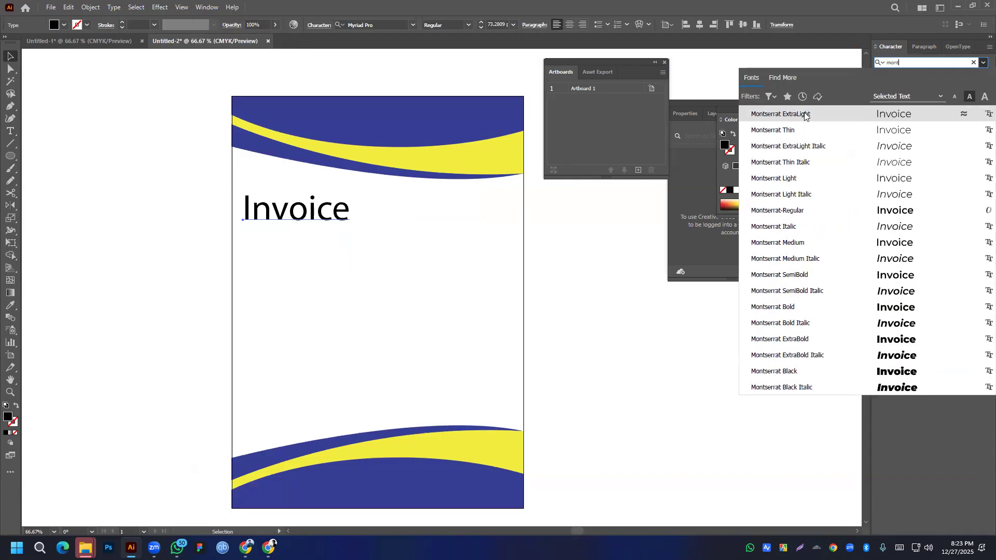
click(795, 131)
click(987, 77)
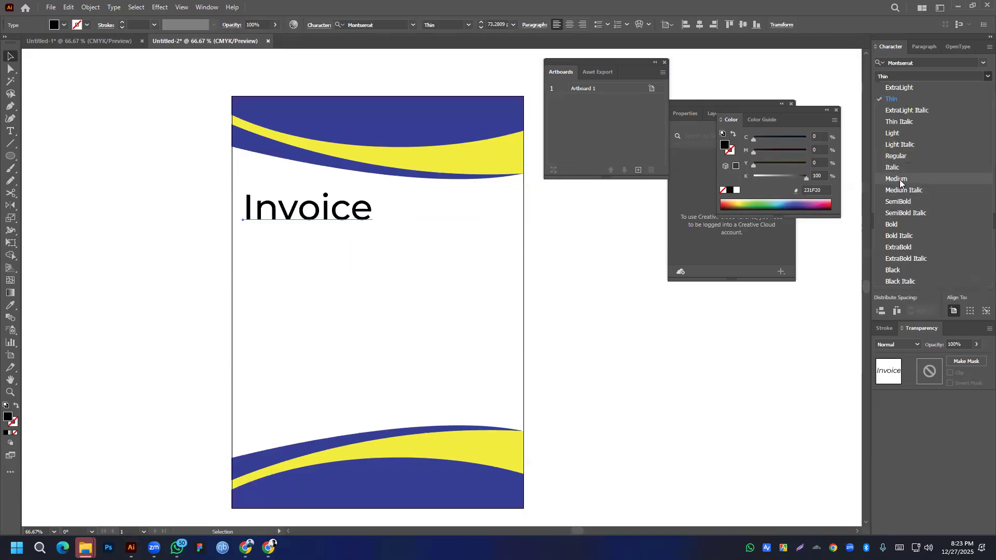
drag(372, 213, 356, 200)
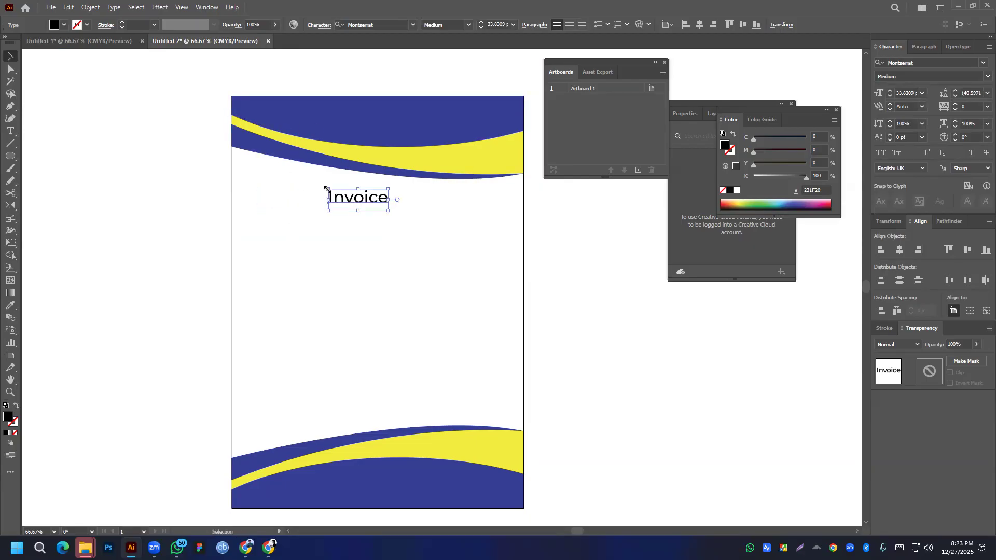
- Set the Invoice heading in all caps, center it horizontally on the page, and deselect it
click(898, 251)
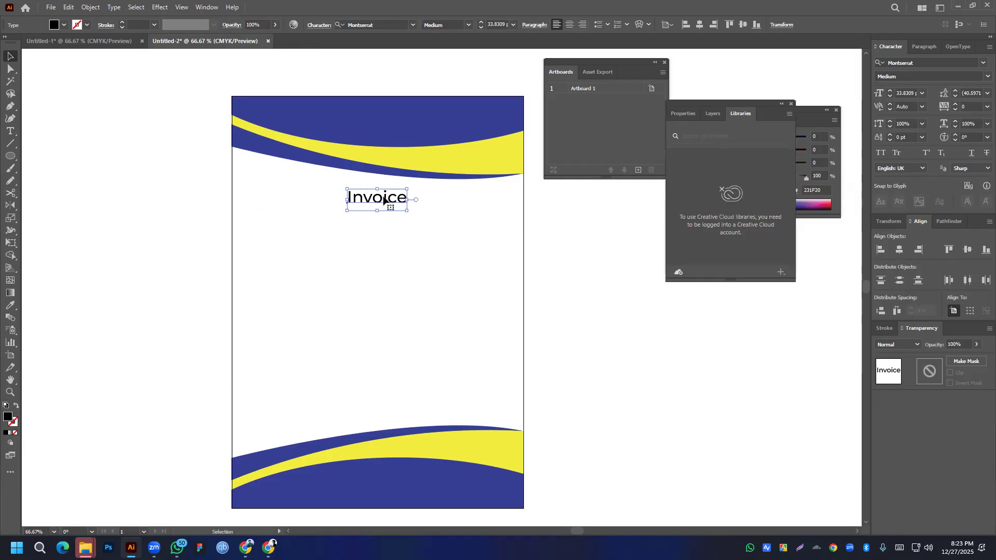
click(881, 154)
click(898, 251)
click(649, 343)
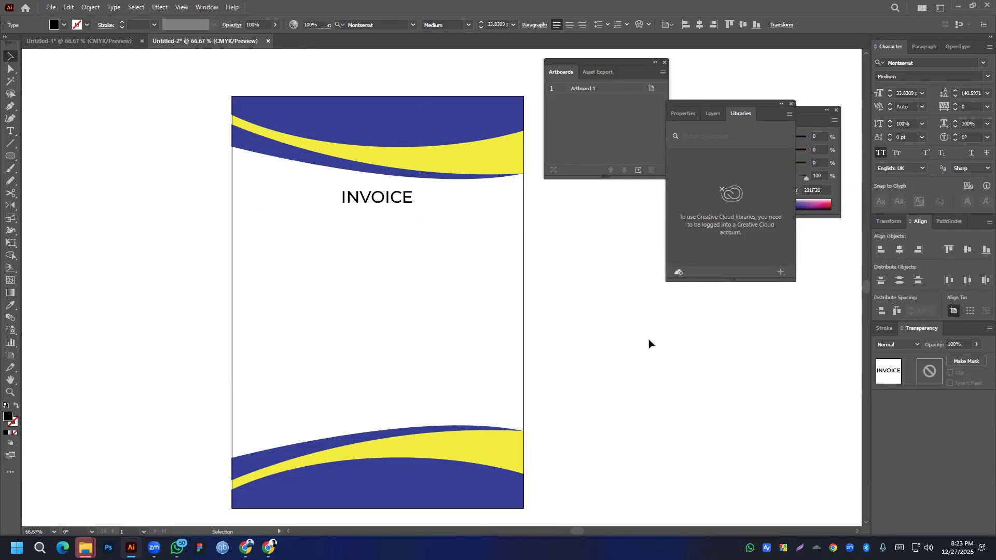
click(379, 206)
click(648, 329)
scroll(437, 237, down, 2)
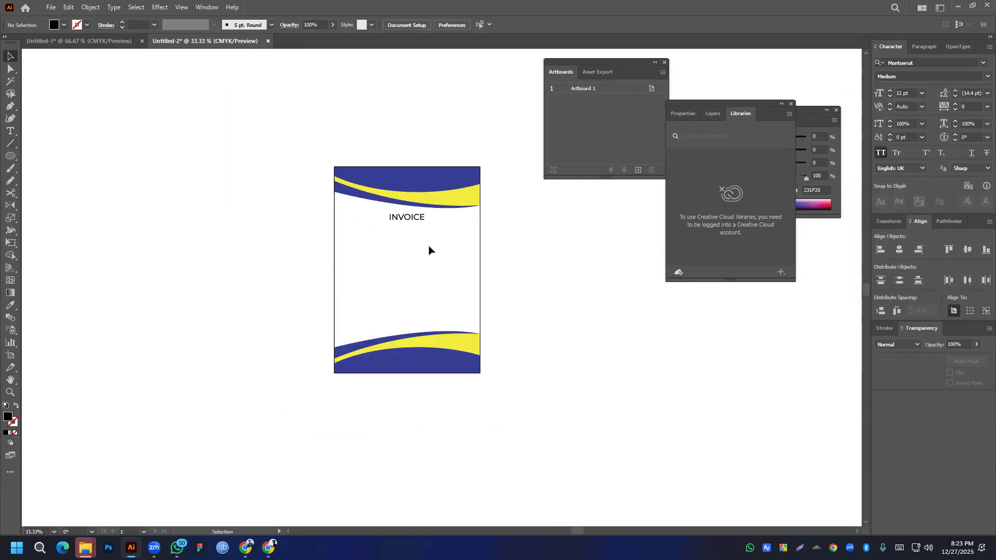
- Draw a rectangle about 7.35 by 5.32 in below the Invoice heading and center it horizontally on the page
right_click(4, 157)
click(58, 156)
drag(344, 231, 473, 325)
key(v)
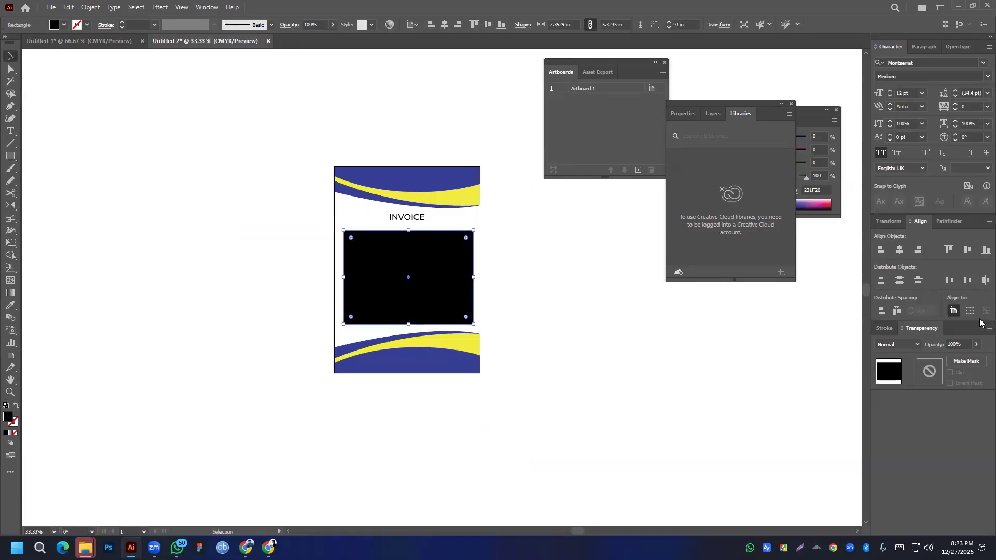
click(900, 253)
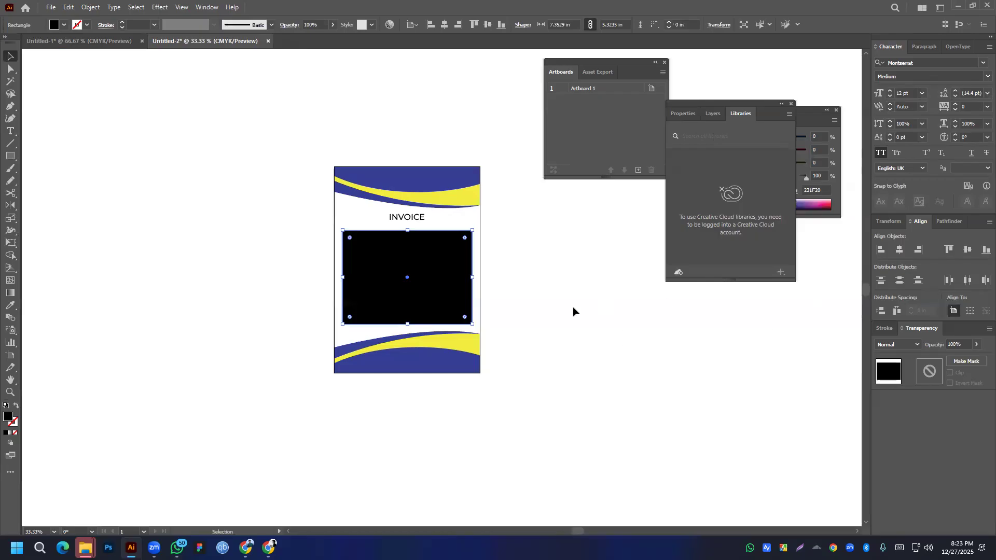
click(545, 309)
- Swap the rectangle's fill and stroke so it has a black outline and no fill
scroll(384, 298, up, 2)
click(412, 290)
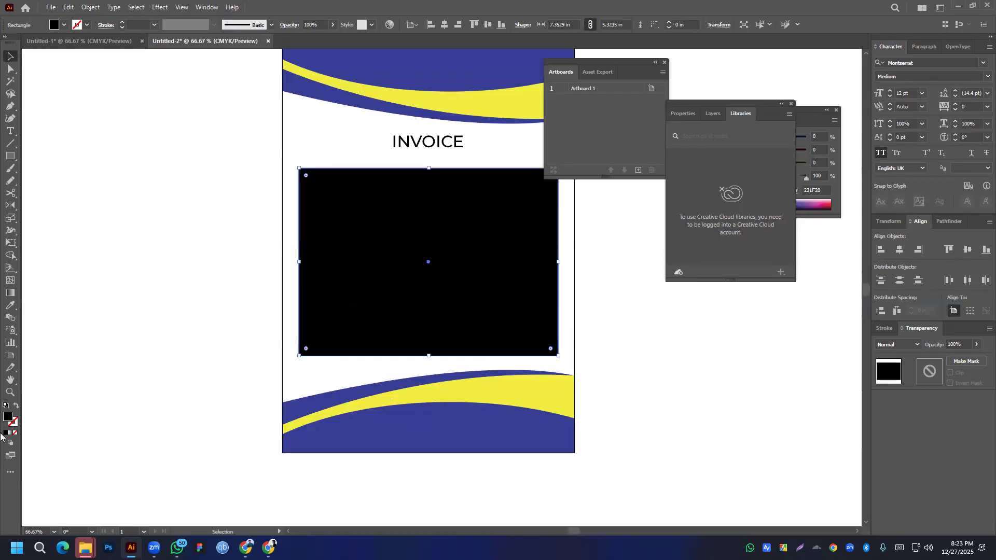
click(16, 410)
- Start Split Into Grid on the outlined rectangle with preview on, and set 10 rows with a 0 in gutter
click(90, 7)
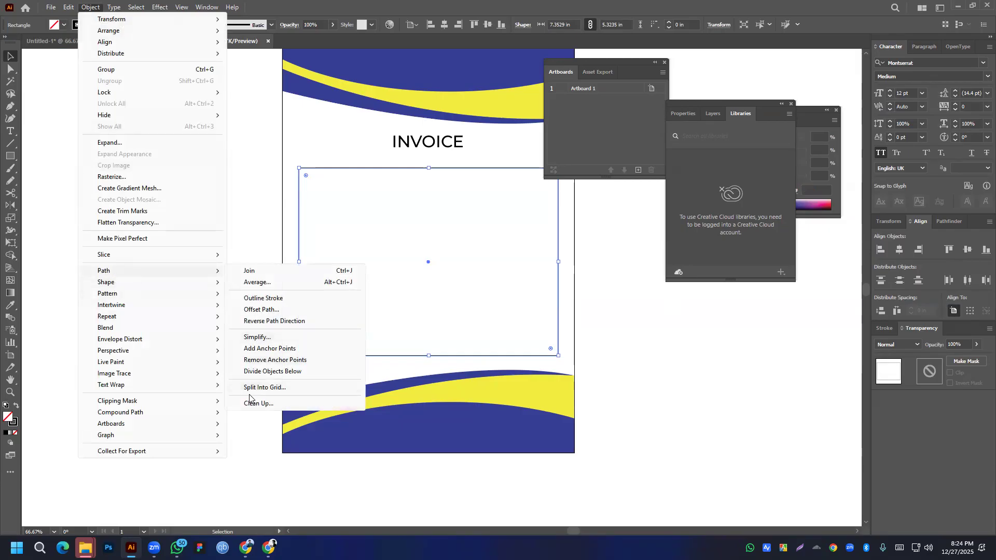
click(253, 388)
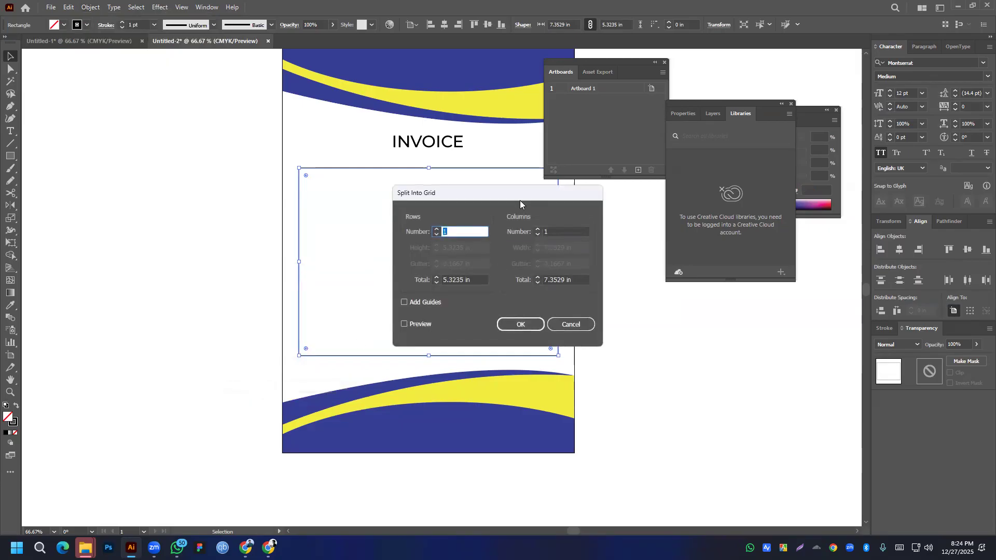
drag(521, 204, 727, 245)
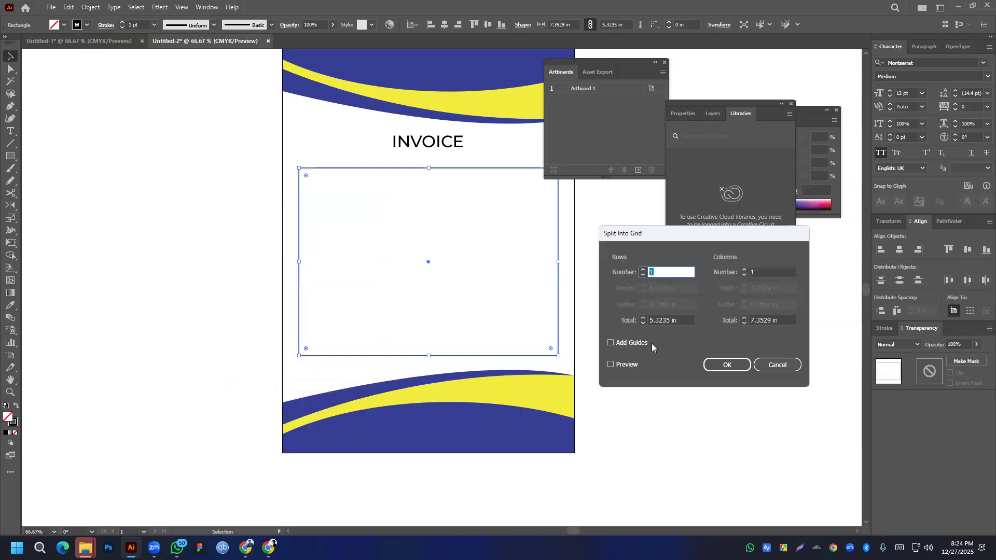
click(611, 364)
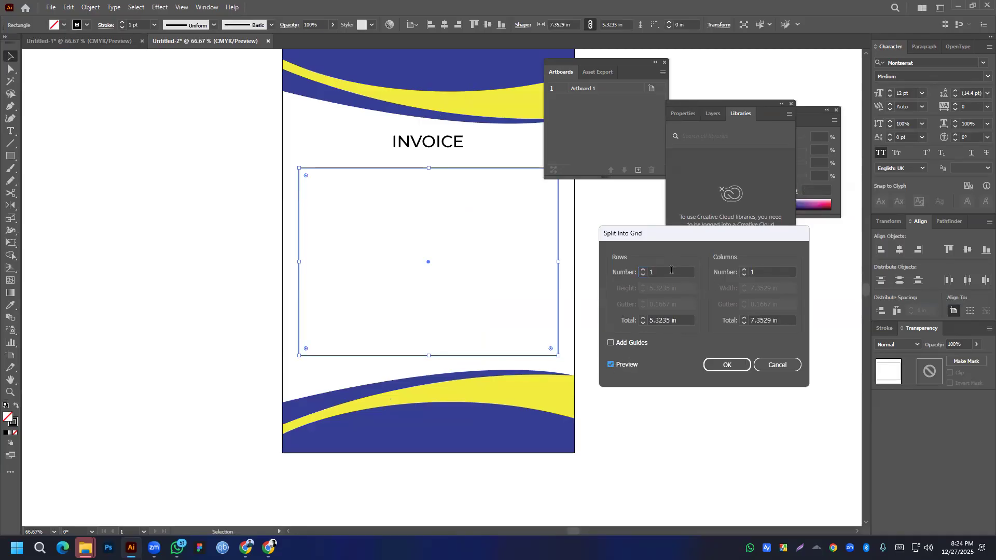
click(671, 271)
key(Up)
key(Up)
key(Up)
key(Up)
key(Up)
key(Up)
key(Up)
key(Up)
key(Up)
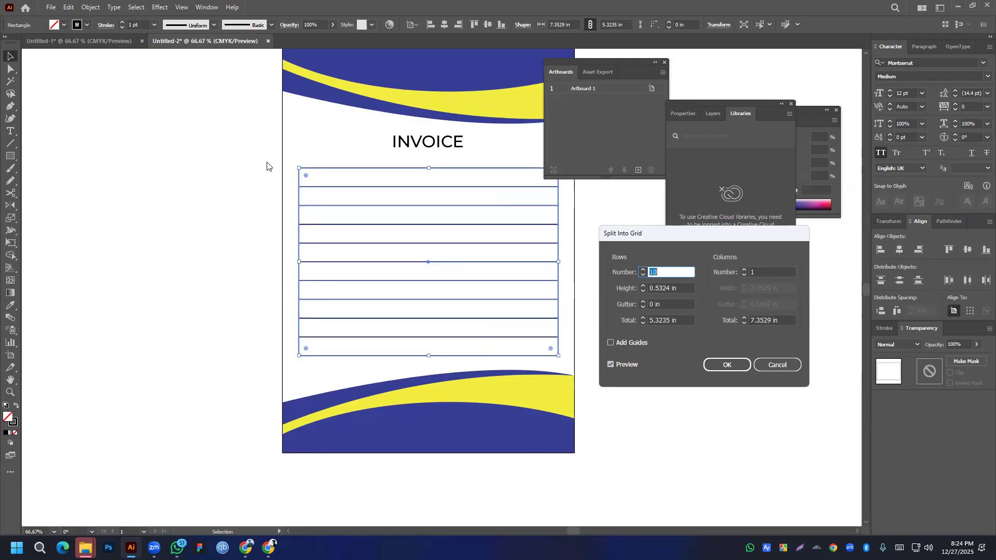
- Set the grid to 5 columns with a 0 in gutter, apply the split, and deselect the cells
click(776, 271)
key(Up)
key(Up)
key(Up)
key(Down)
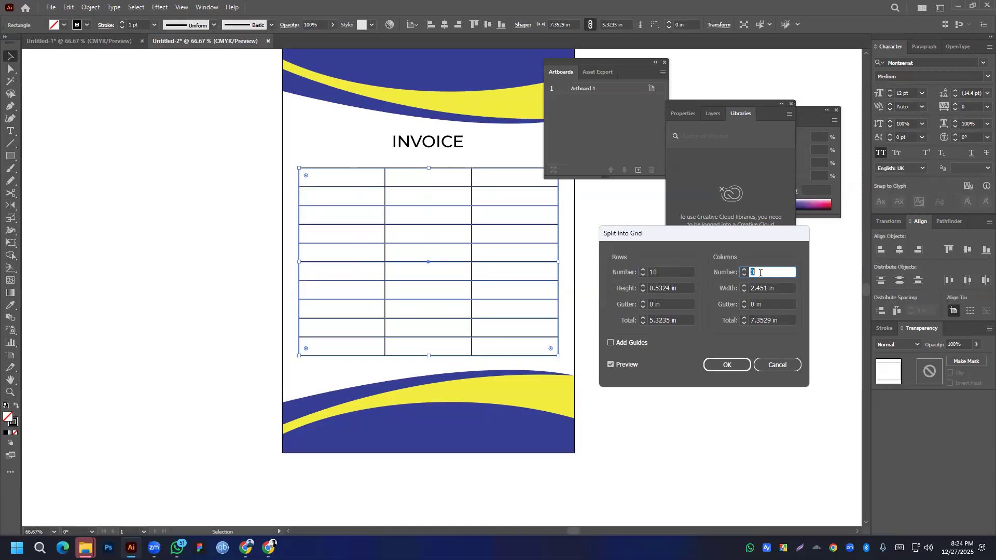
scroll(771, 271, up, 1)
scroll(771, 270, up, 1)
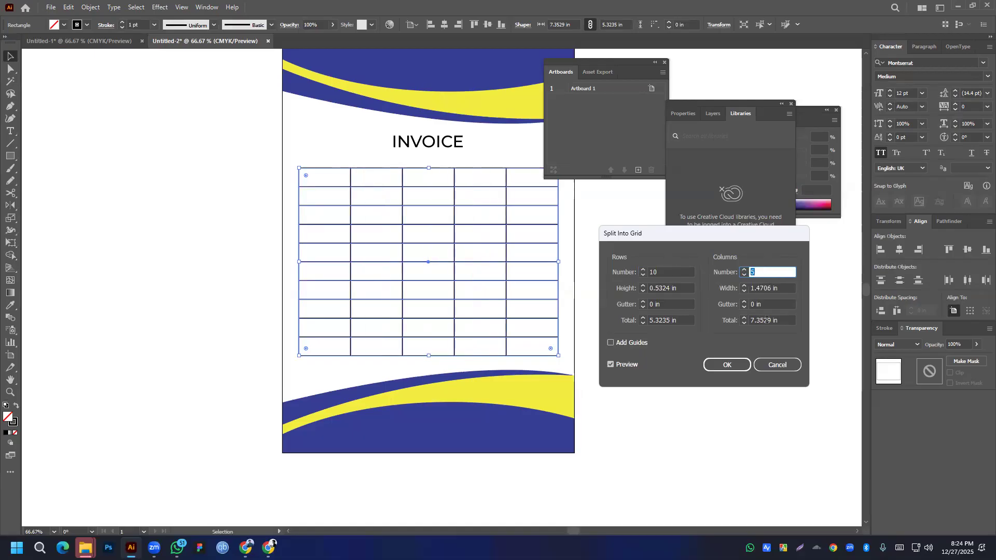
click(726, 364)
click(481, 308)
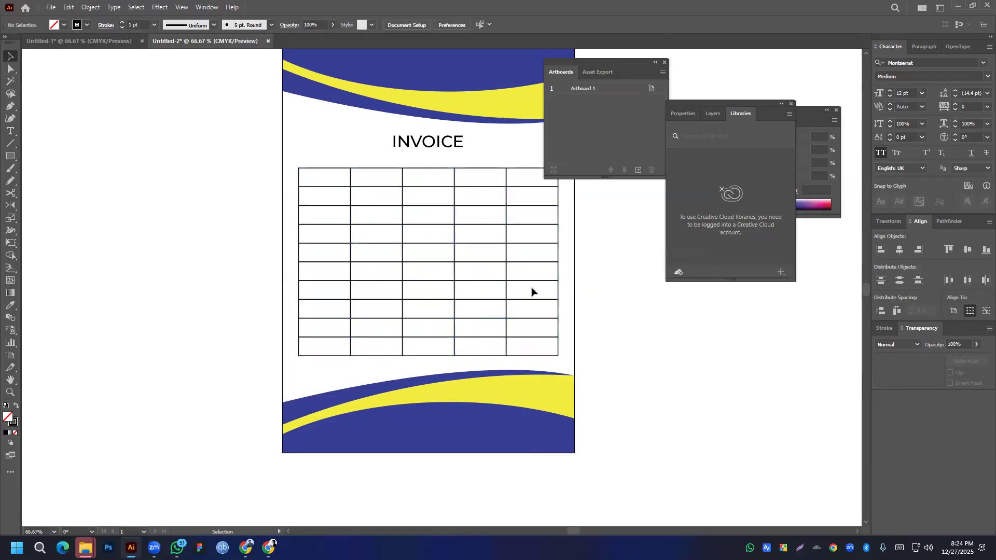
- Narrow all cells of the table's fourth column to 0.4471 in wide, keeping the column's right edge in place
click(555, 289)
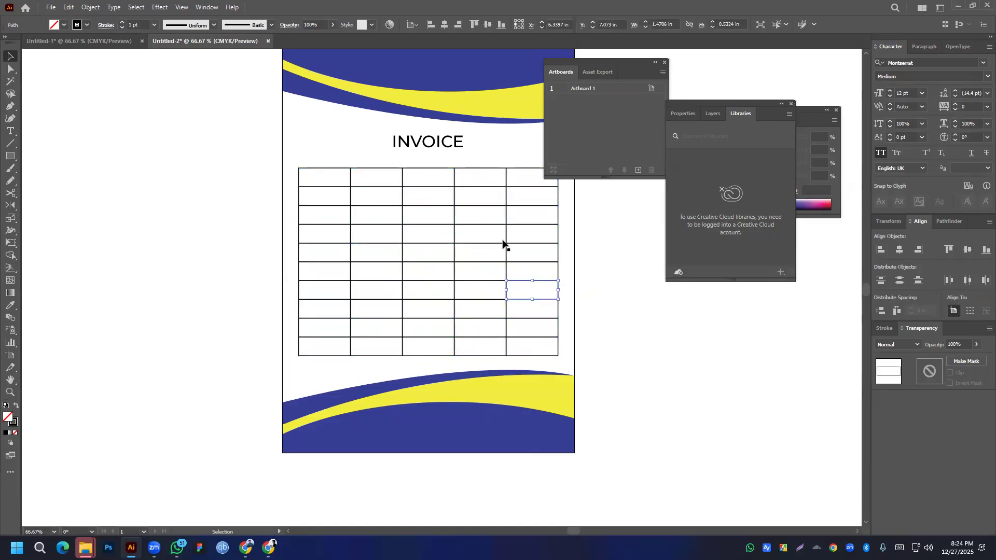
drag(520, 236, 413, 210)
click(568, 252)
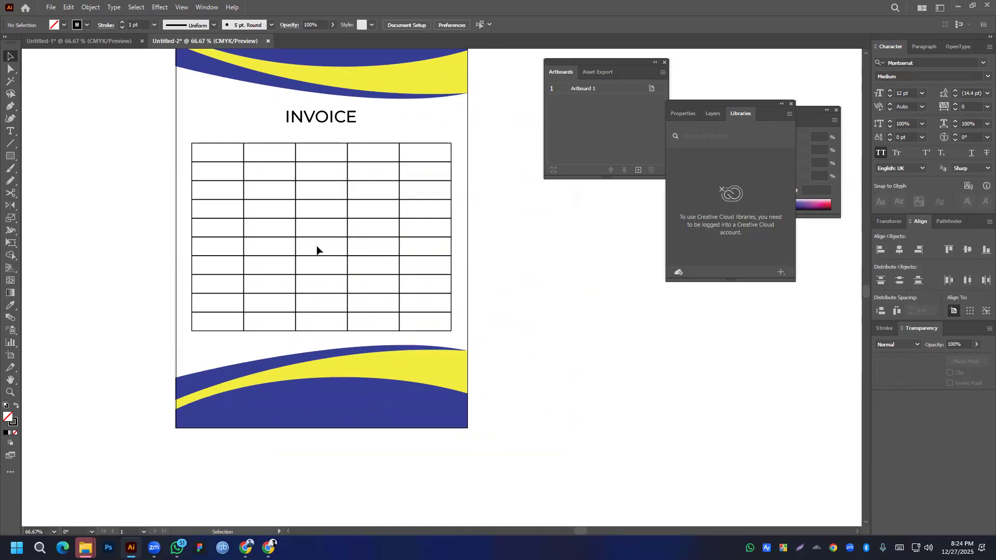
click(11, 68)
key(v)
drag(460, 133, 416, 341)
click(367, 179)
drag(362, 128, 385, 340)
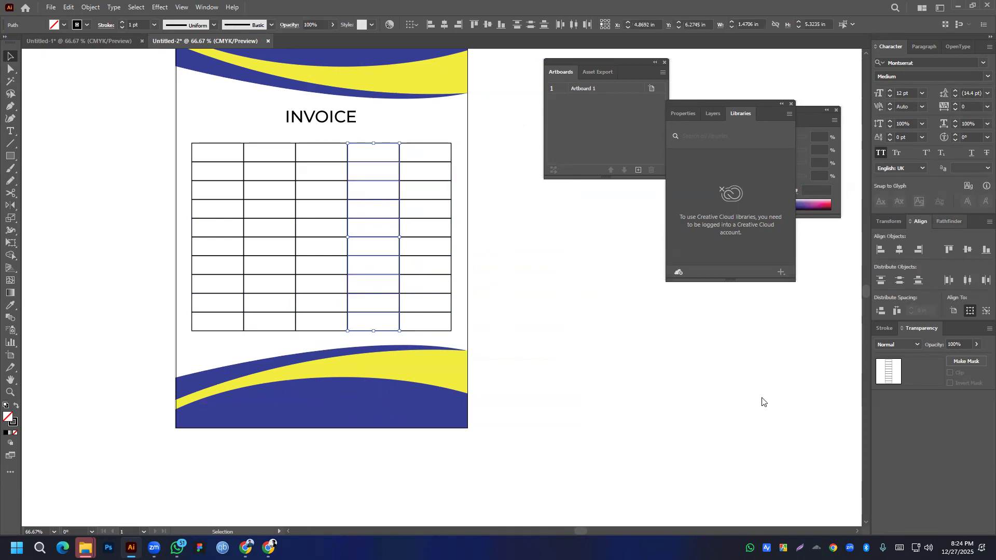
click(892, 223)
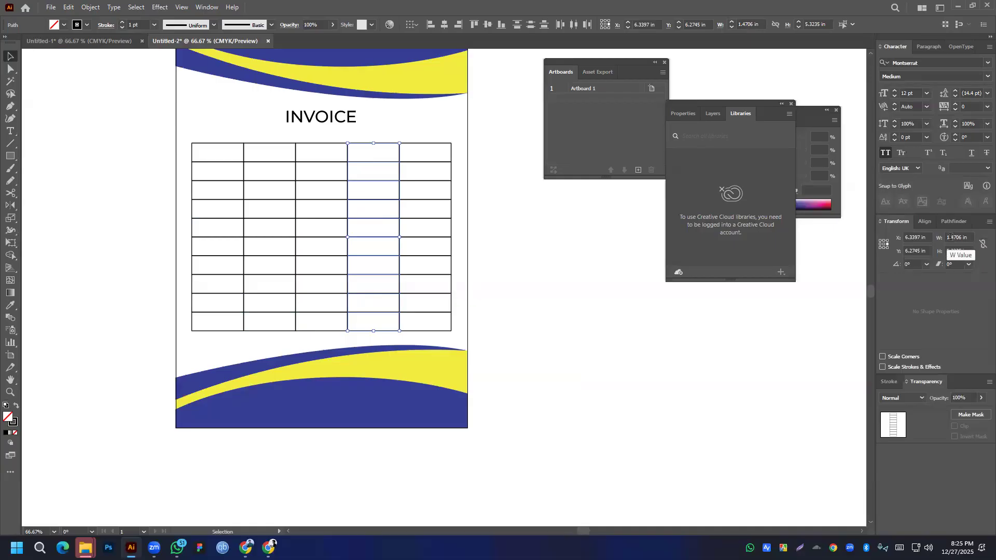
drag(951, 237, 946, 238)
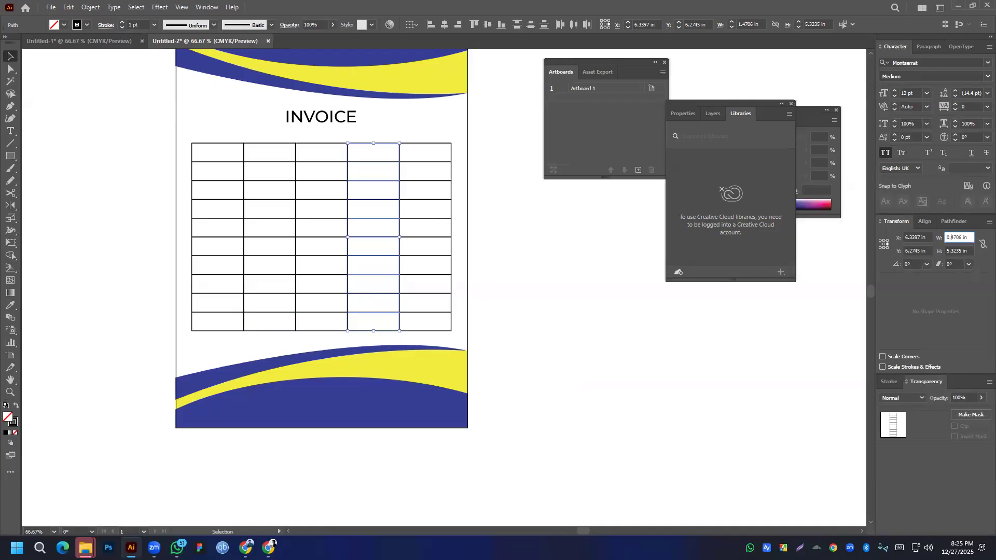
text(0.4)
key(Return)
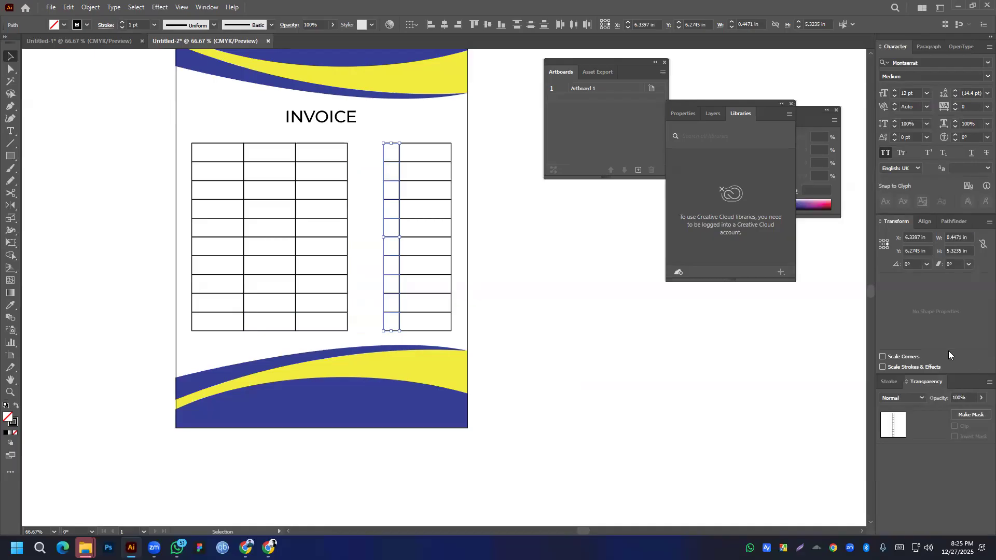
- Move the whole third column right until it meets the narrowed fourth column
click(508, 298)
drag(314, 136, 350, 338)
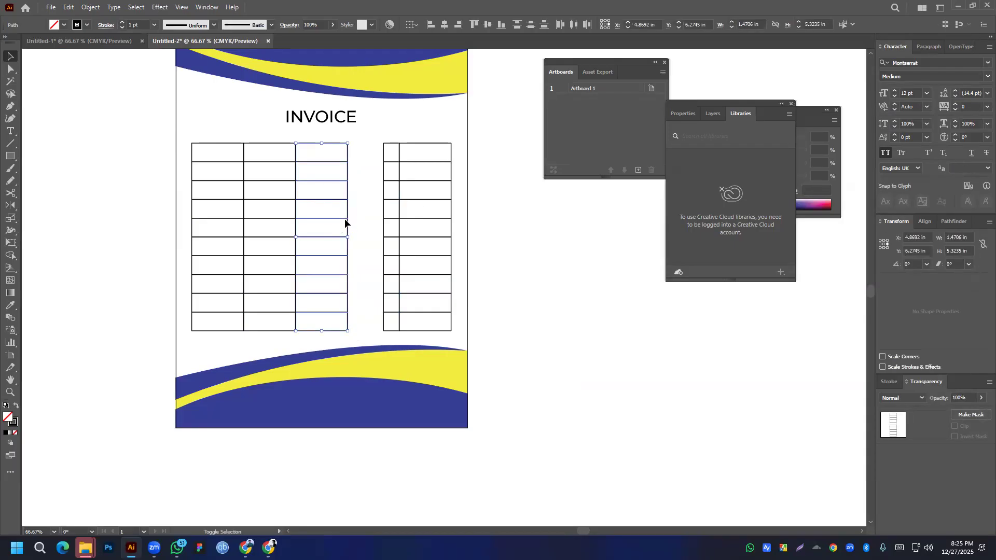
drag(358, 138, 324, 337)
drag(338, 237, 371, 235)
click(546, 256)
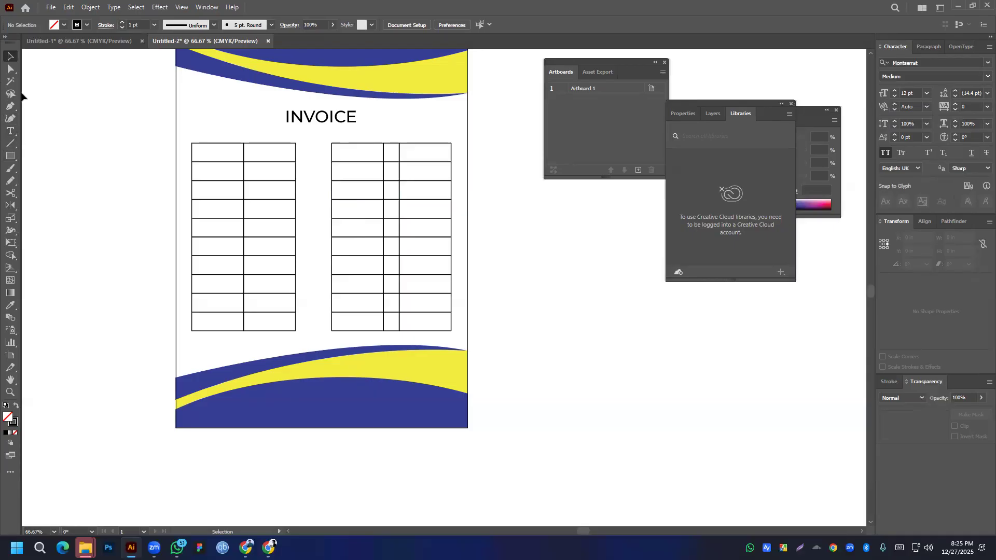
- Narrow the moved third column to about 0.47 in wide, keeping its right edge against the fourth column
drag(328, 139, 363, 337)
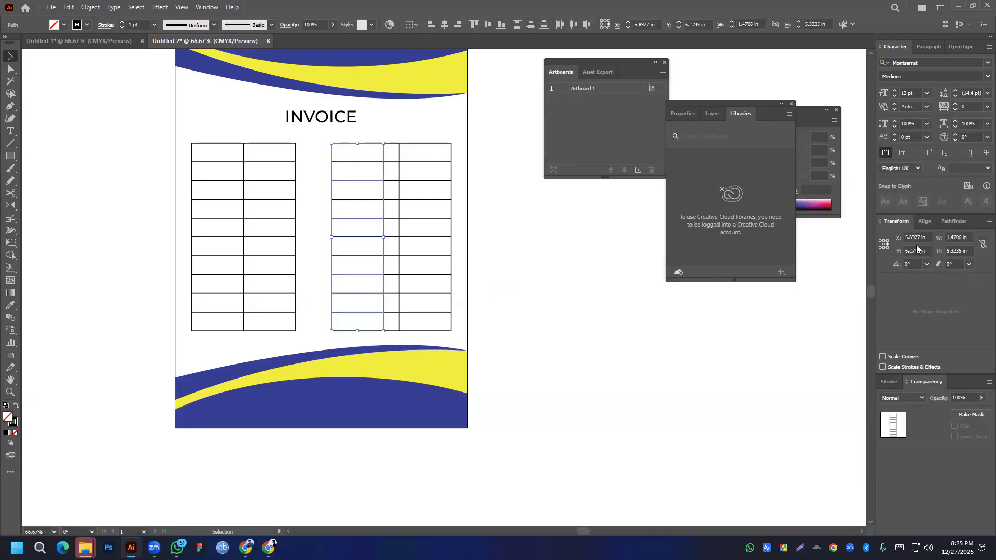
click(947, 237)
text(0)
key(Return)
click(479, 275)
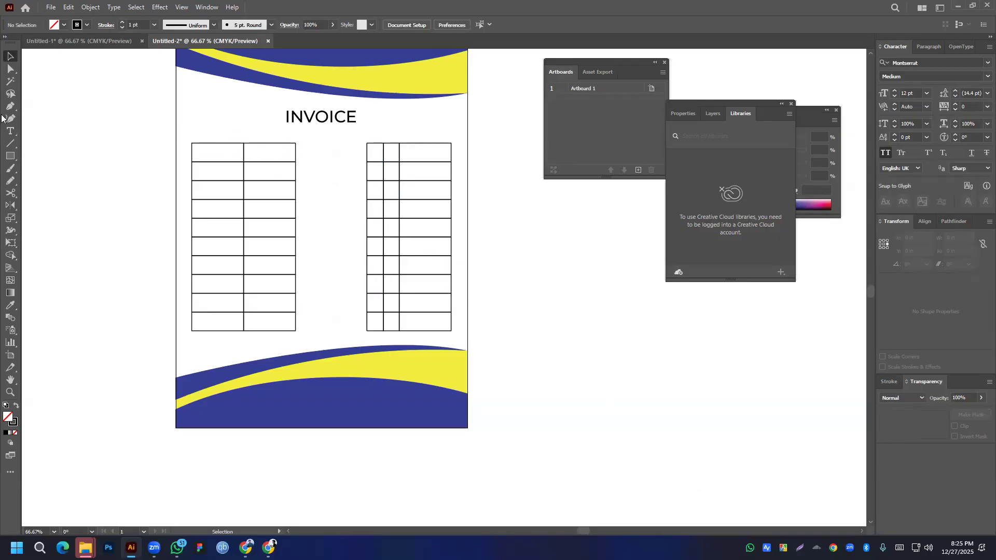
- Stretch the right edge of the second column's cells across the gap to meet the third column
click(11, 69)
drag(300, 185, 318, 345)
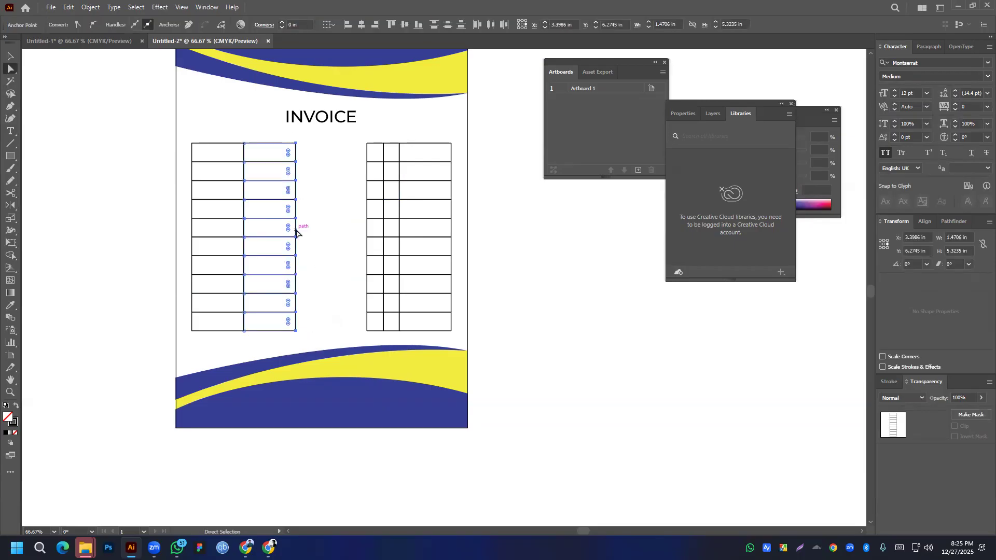
drag(296, 232, 367, 233)
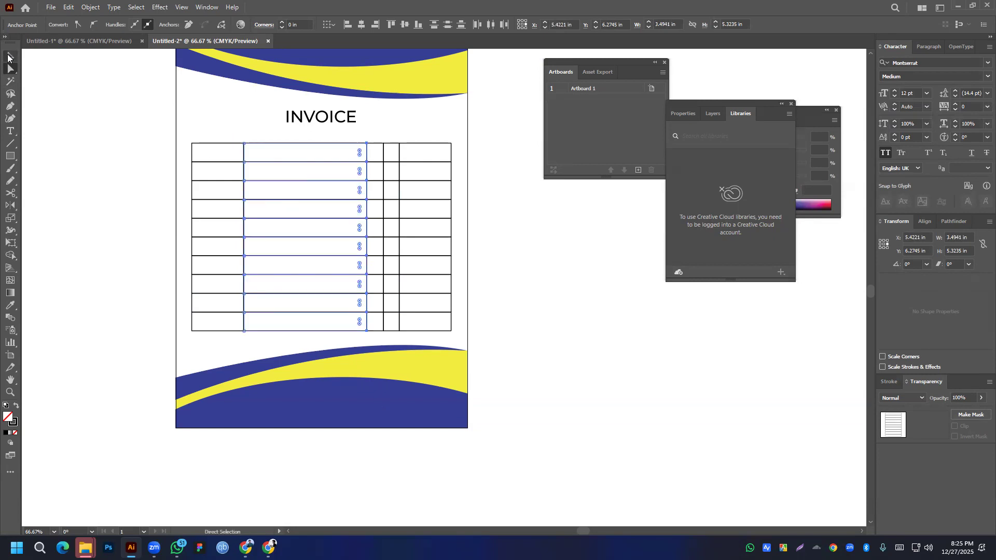
click(244, 149)
- Set the first column's width to 0.6 in with its left edge as the reference point
click(10, 57)
drag(184, 133, 228, 344)
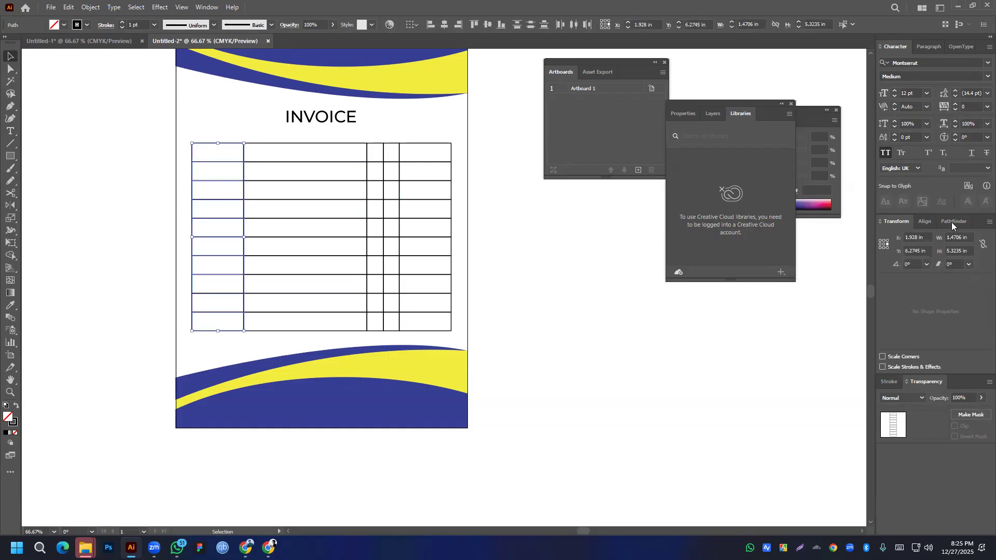
click(880, 244)
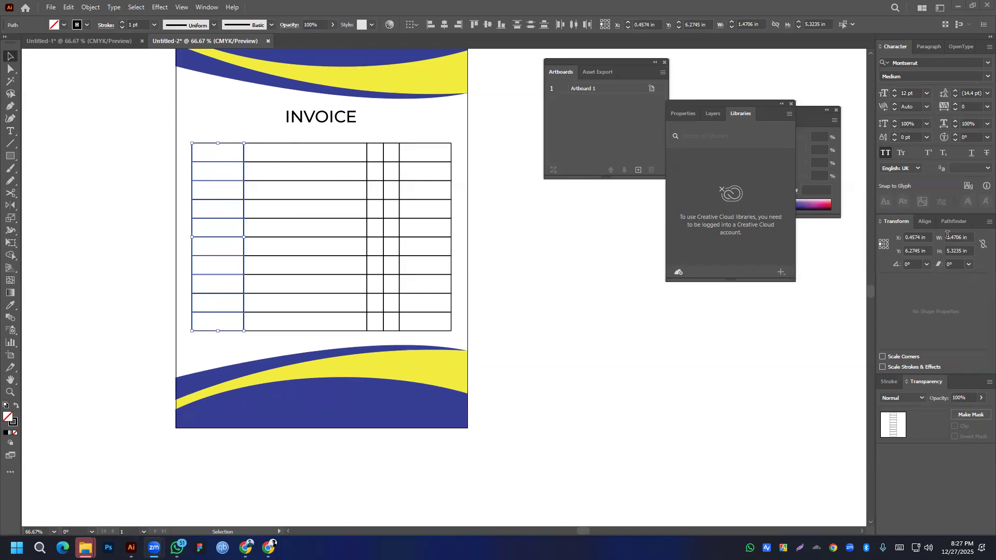
drag(951, 237, 941, 237)
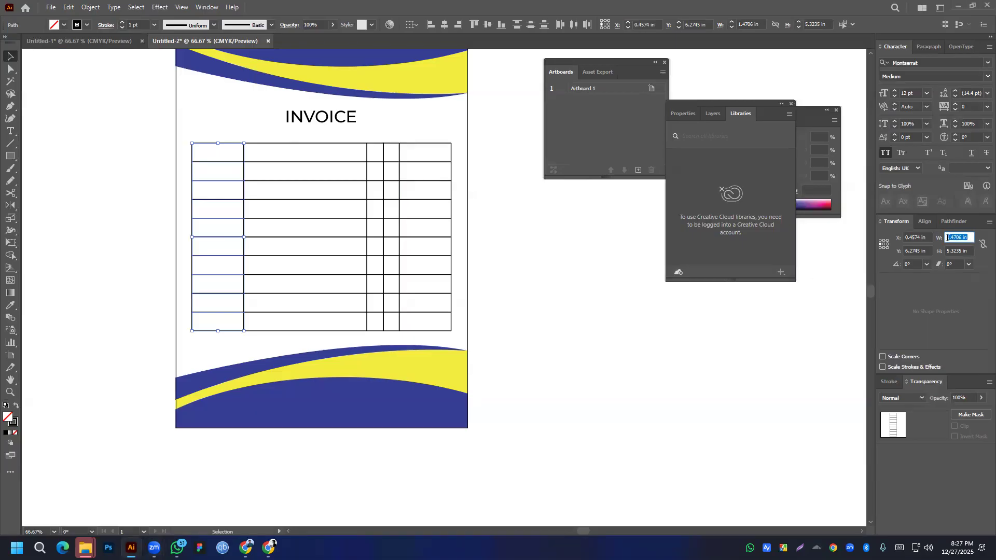
text(0.5)
key(Return)
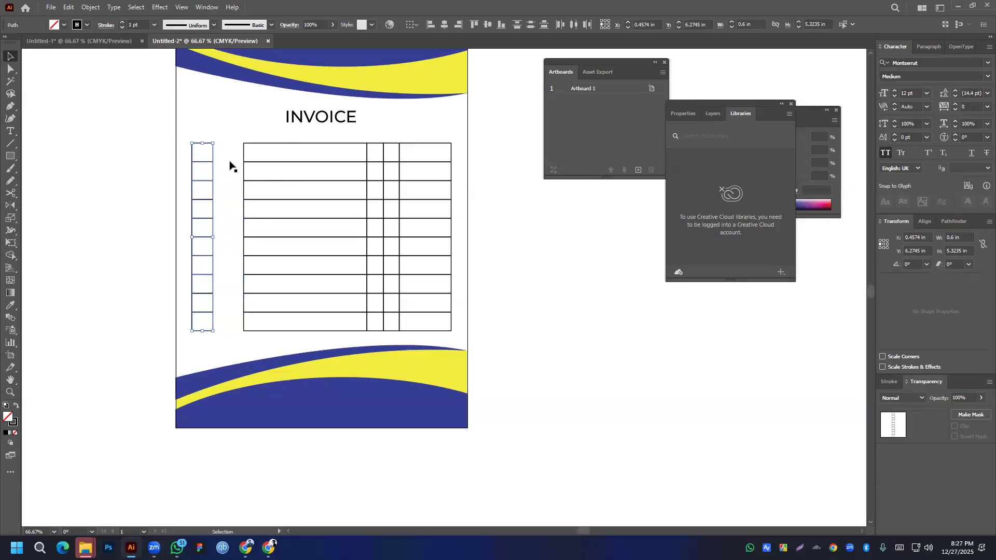
click(224, 133)
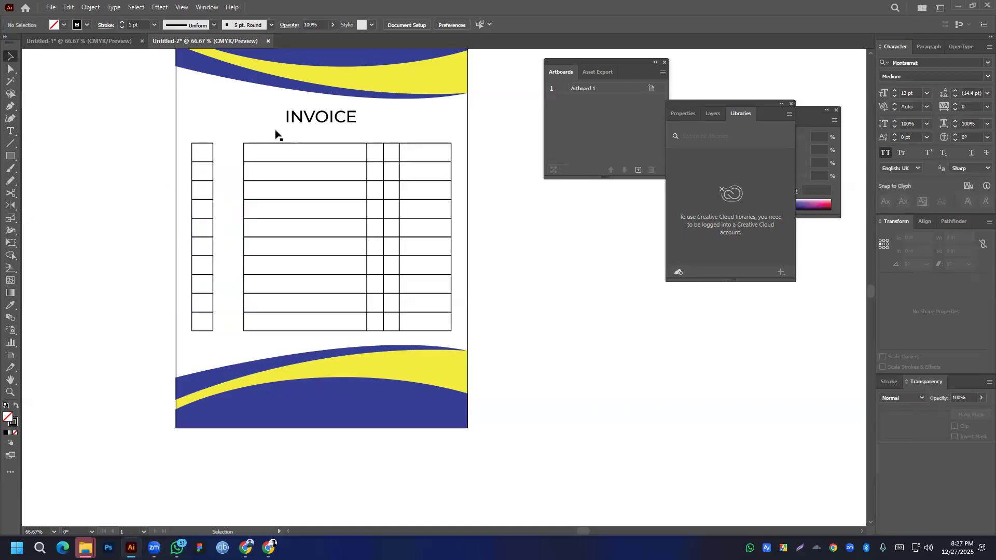
- Extend the left edge of the second column's cells to meet the narrowed first column, and deselect the table
click(11, 68)
drag(226, 132, 260, 345)
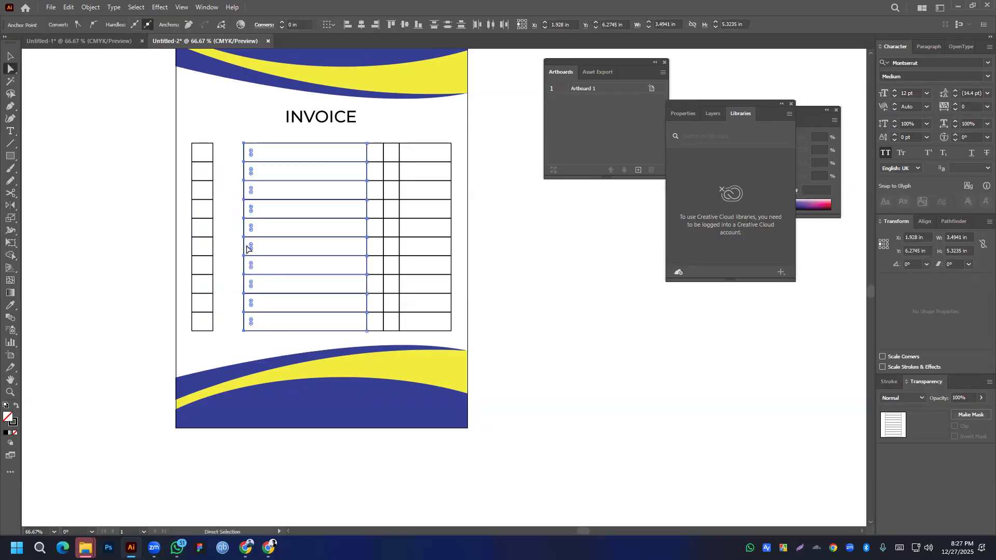
drag(247, 248, 215, 248)
click(11, 56)
click(111, 168)
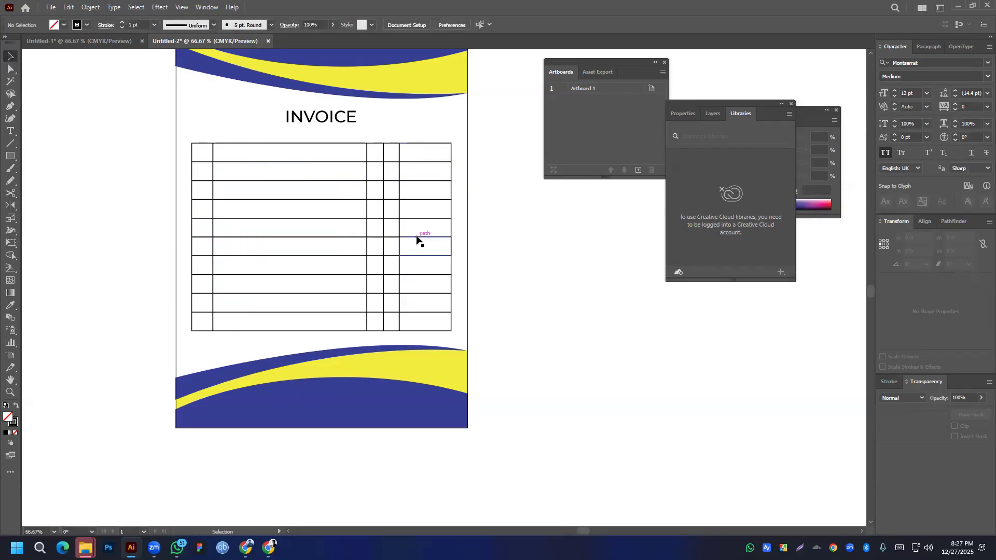
scroll(413, 223, down, 2)
scroll(413, 223, up, 1)
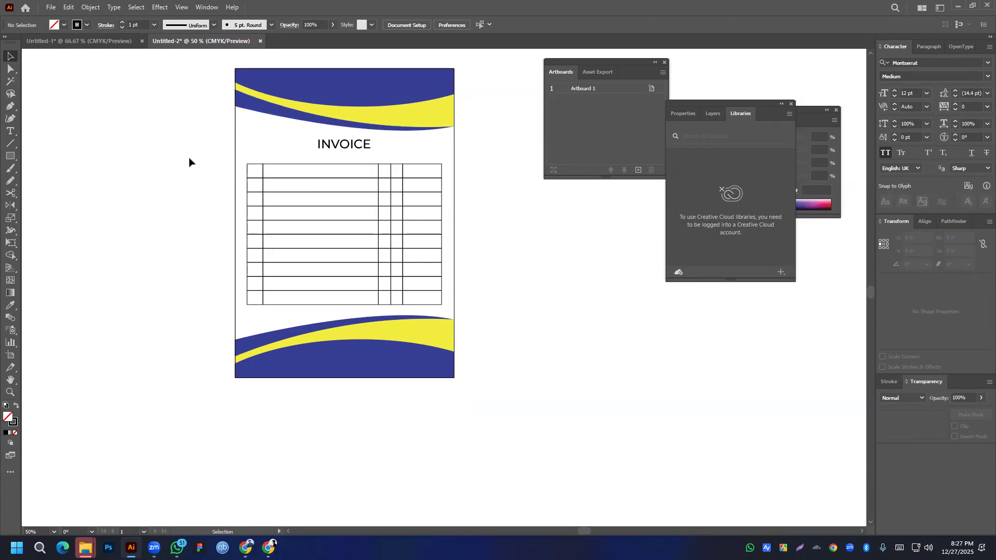
- Start a new print document from the A4 preset with the units set to inches
click(54, 8)
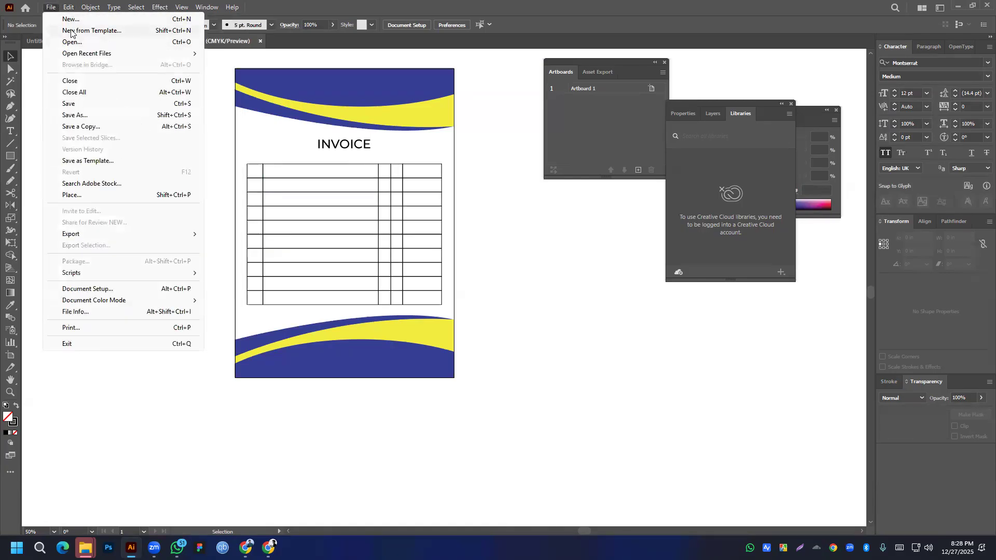
click(70, 19)
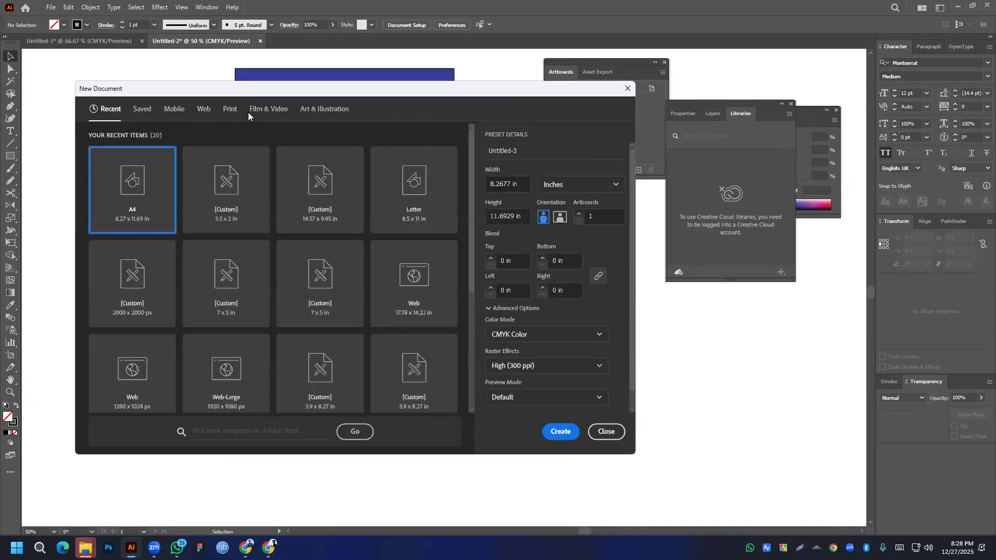
click(231, 112)
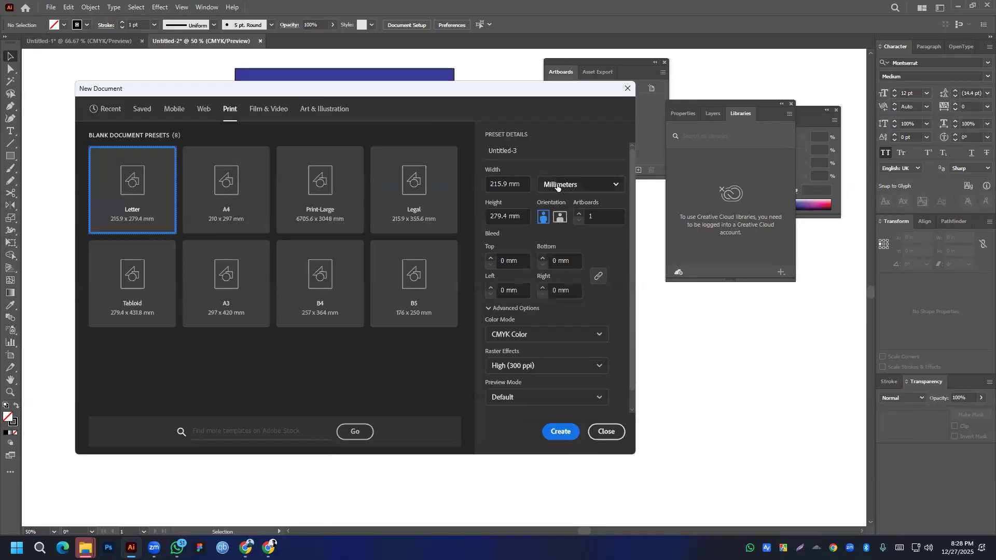
click(580, 185)
click(553, 253)
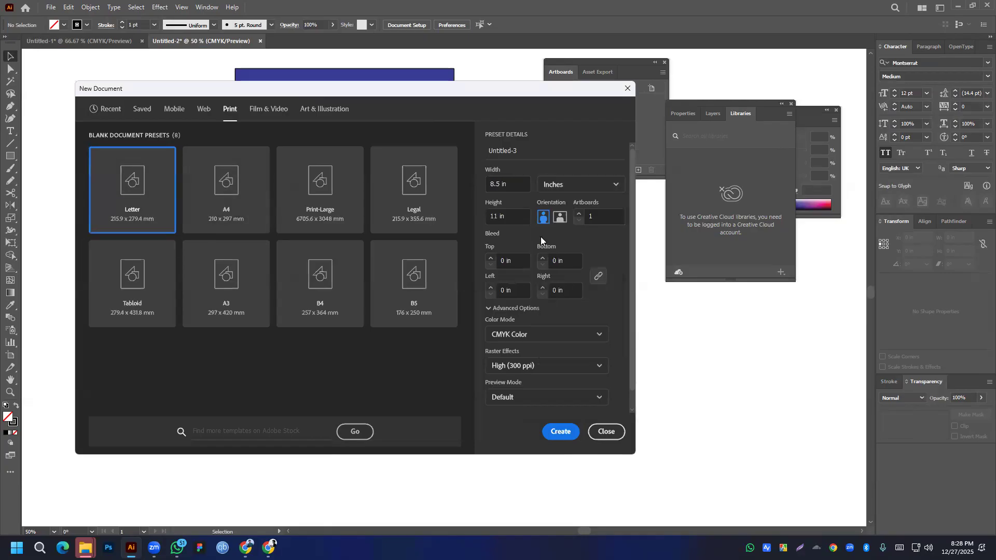
click(208, 192)
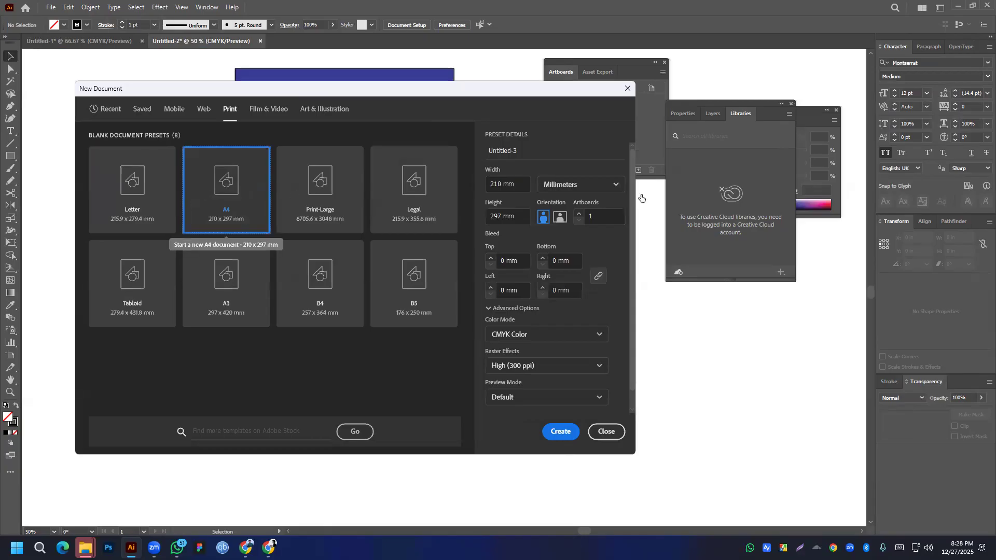
click(599, 184)
click(554, 254)
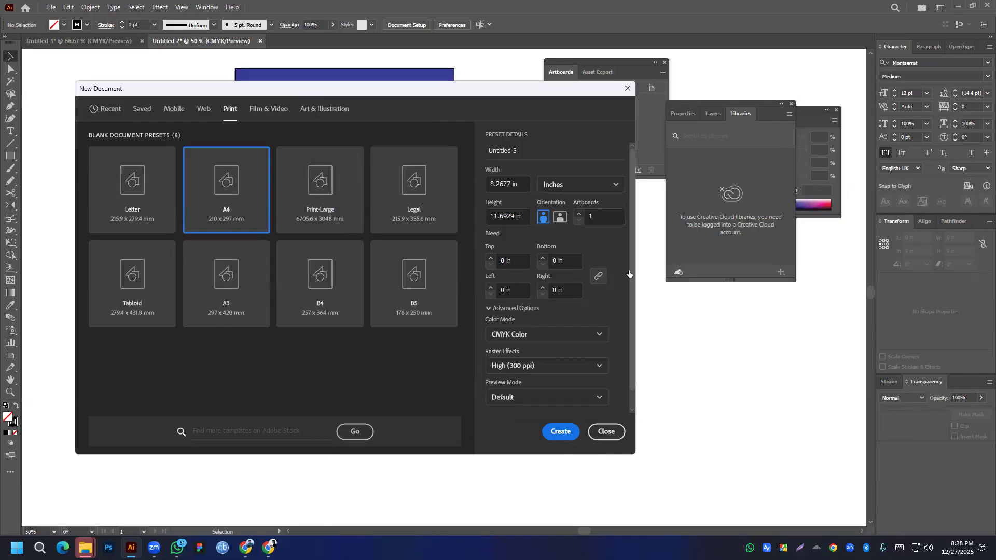
- Add 1.5 in to the A4 width and create the document
drag(493, 184, 489, 183)
click(512, 185)
text(+1.5)
key(Return)
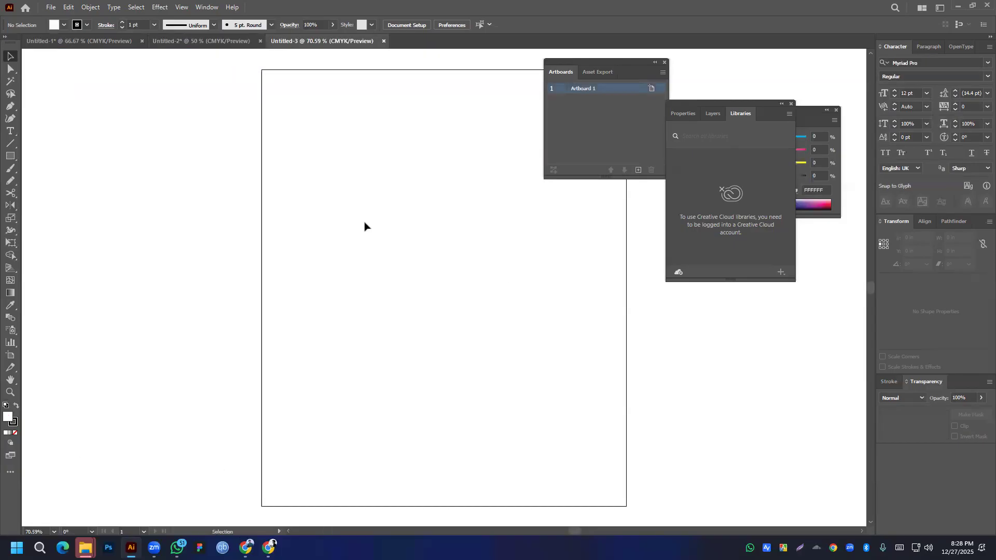
- Close the new document and create another 9.7677 in wide, with 1.5 in added to its 11.6929 in height and 0.125 in bleed on all sides
click(384, 41)
click(48, 8)
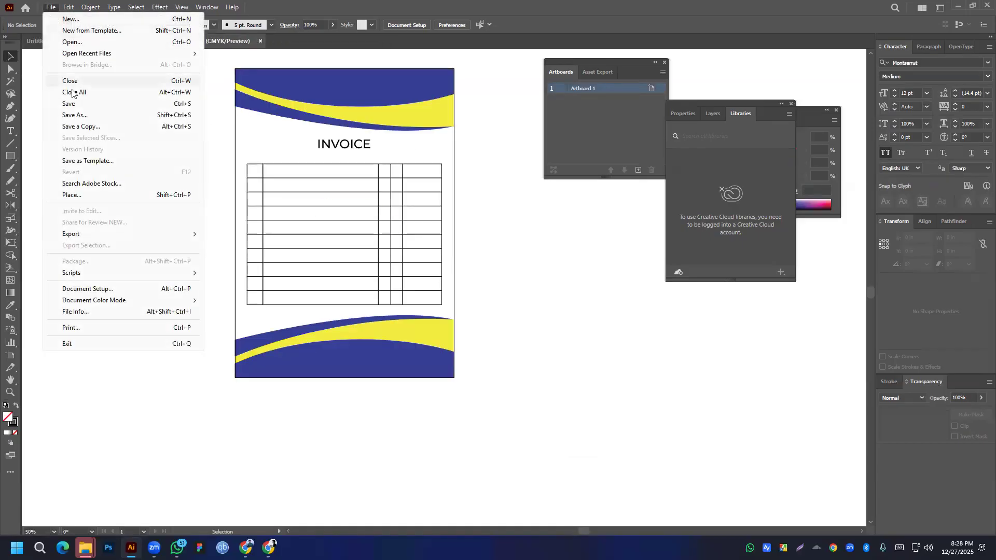
click(75, 18)
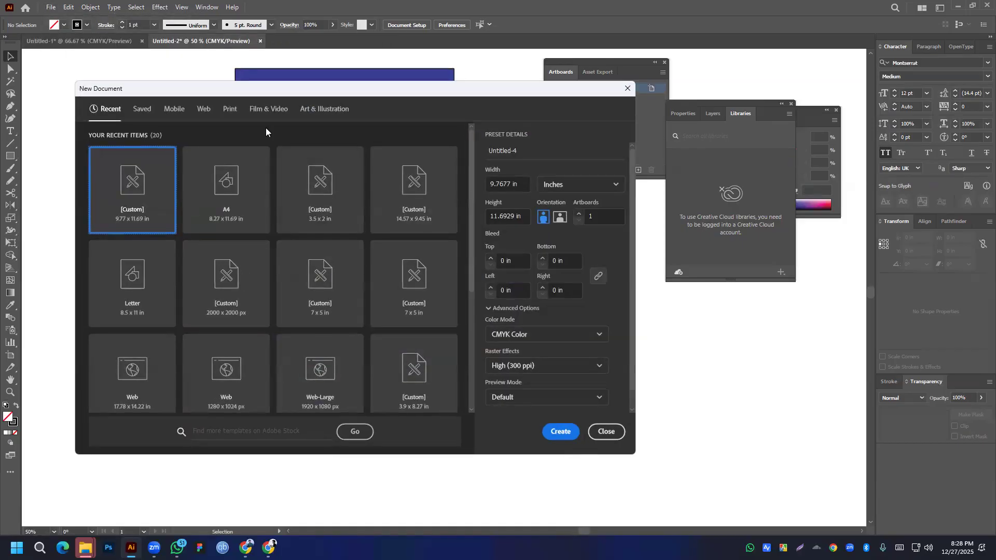
click(517, 216)
text(+1.5)
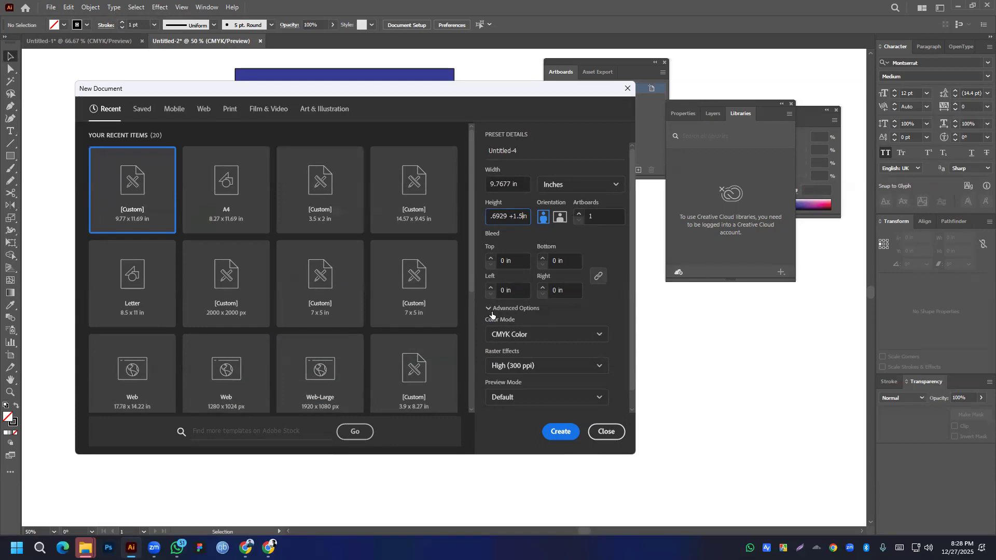
click(490, 260)
click(491, 259)
click(490, 265)
click(559, 431)
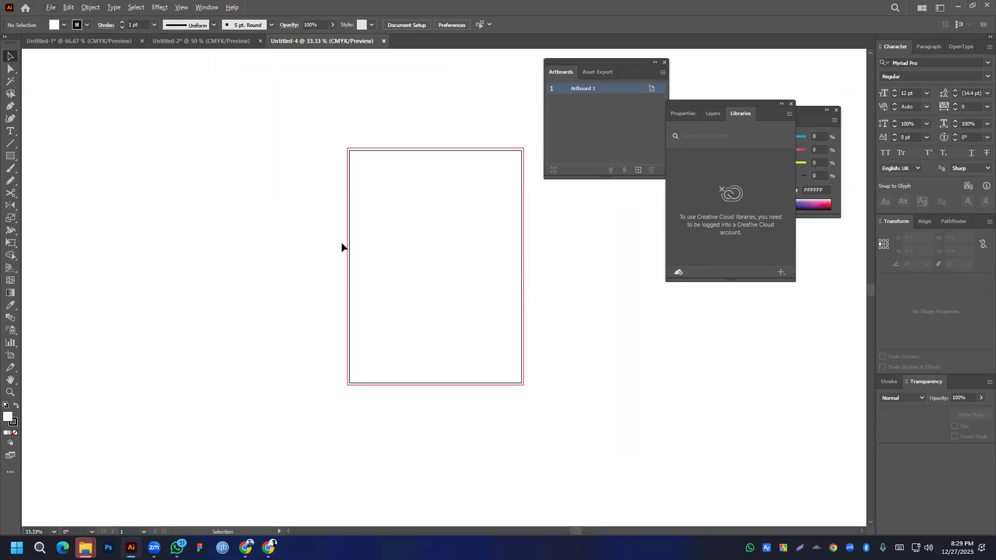
- Copy the curved shapes at the bottom of the invoice into the new document, rotated 270°, and align them to the artboard's left and top edges
click(197, 41)
drag(315, 349, 516, 400)
drag(451, 336, 374, 261)
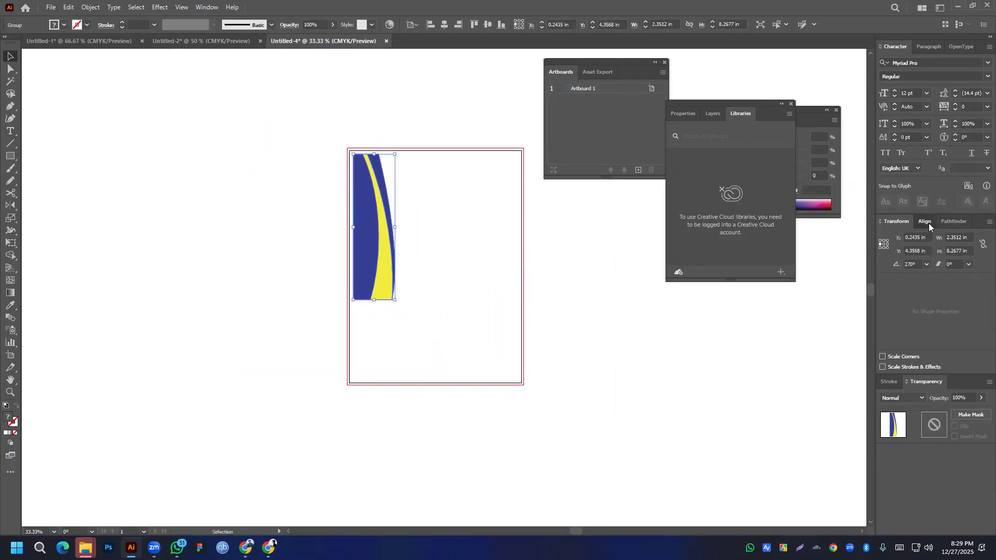
click(925, 222)
click(881, 250)
click(949, 249)
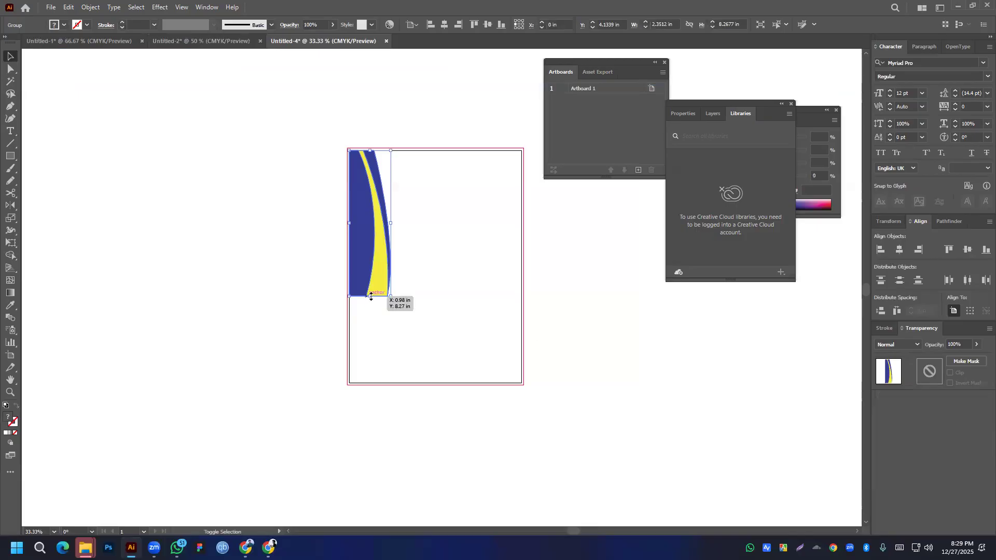
- Enlarge the curved shapes to about 3.82 by 13.45 in, reaching the bleed lines at the left, top and bottom, and deselect them
drag(390, 295, 451, 387)
drag(377, 150, 383, 148)
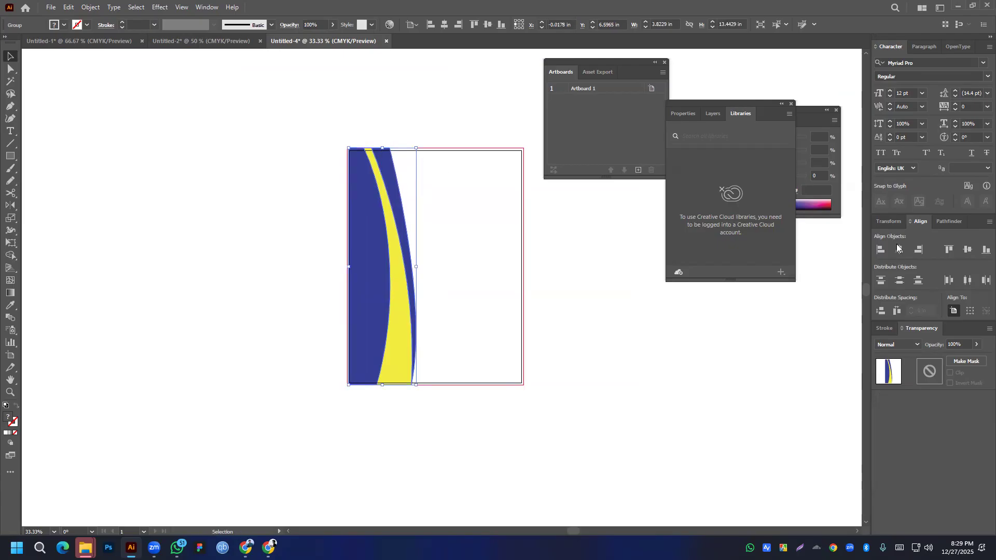
scroll(384, 244, up, 2)
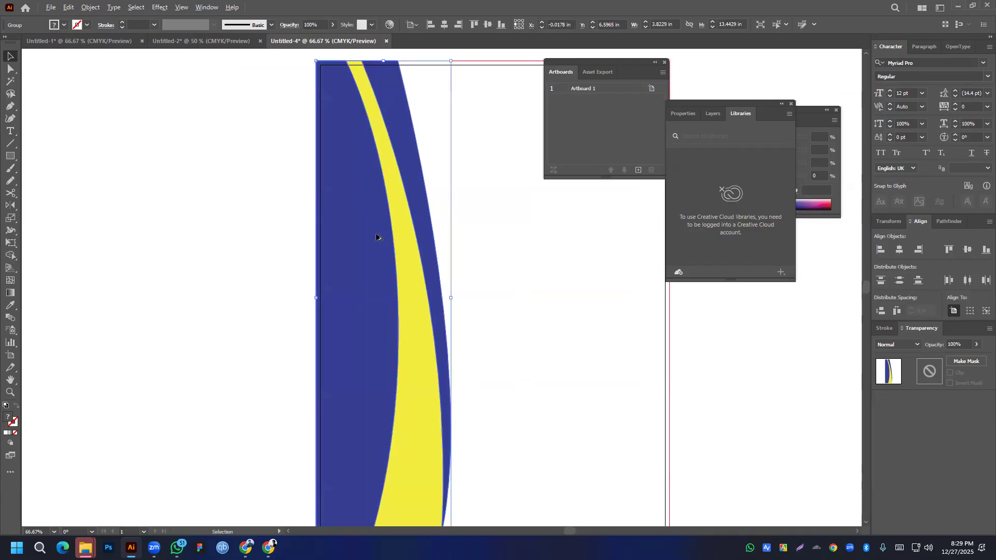
scroll(376, 237, down, 3)
click(255, 280)
scroll(362, 305, up, 2)
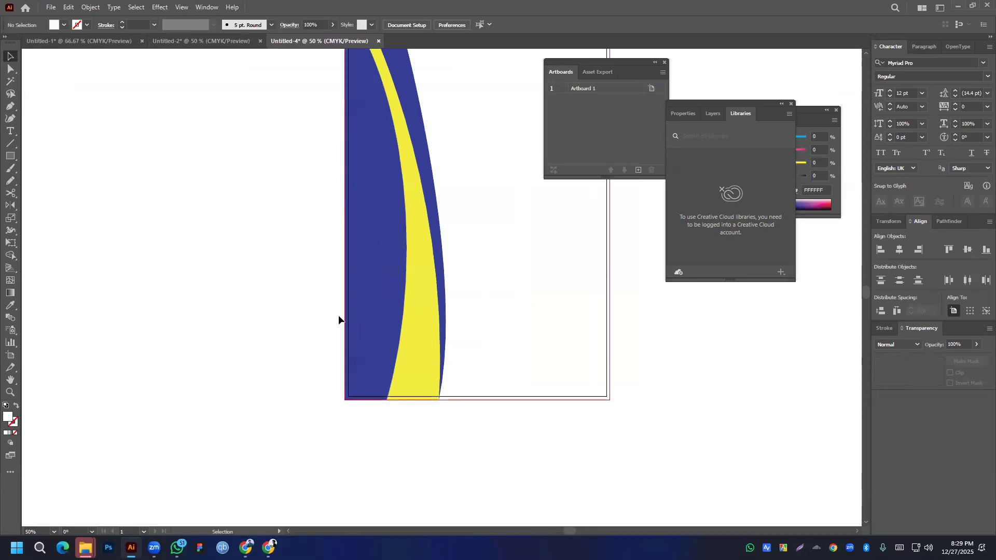
drag(545, 279, 441, 330)
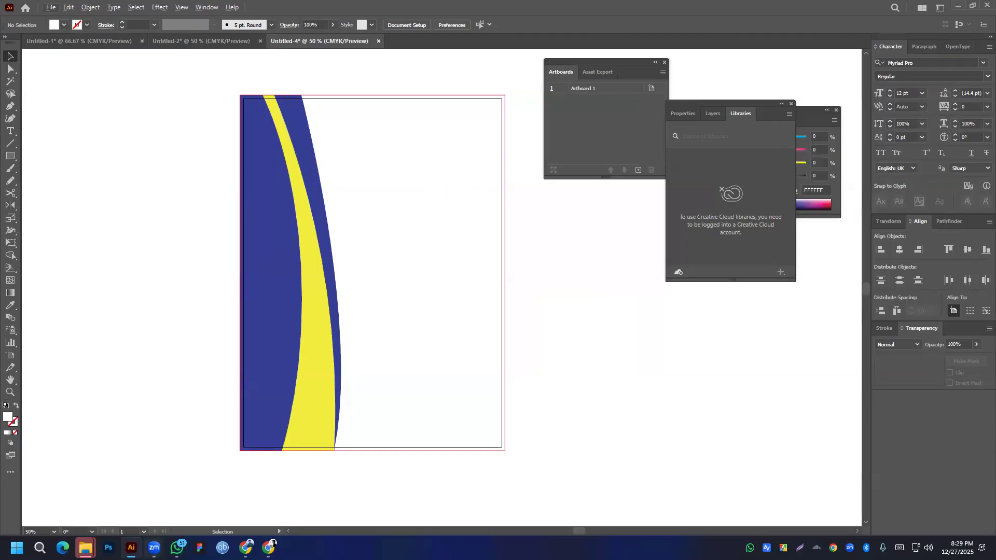
- Switch to Chrome and examine the Stationery Design image results, opening the Dribbble set and the Vecteezy branding set as references
click(246, 548)
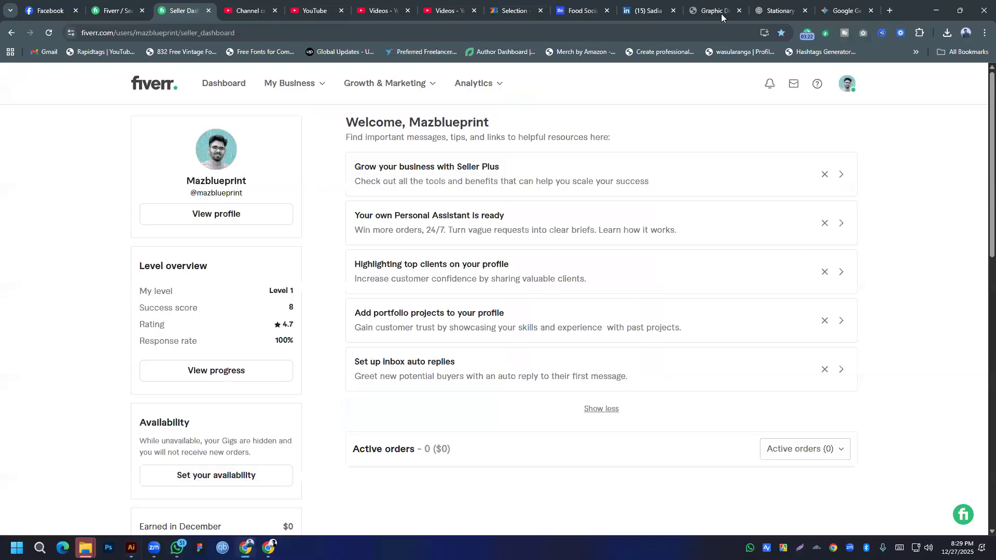
click(774, 11)
key(alt+Left)
key(alt+Left)
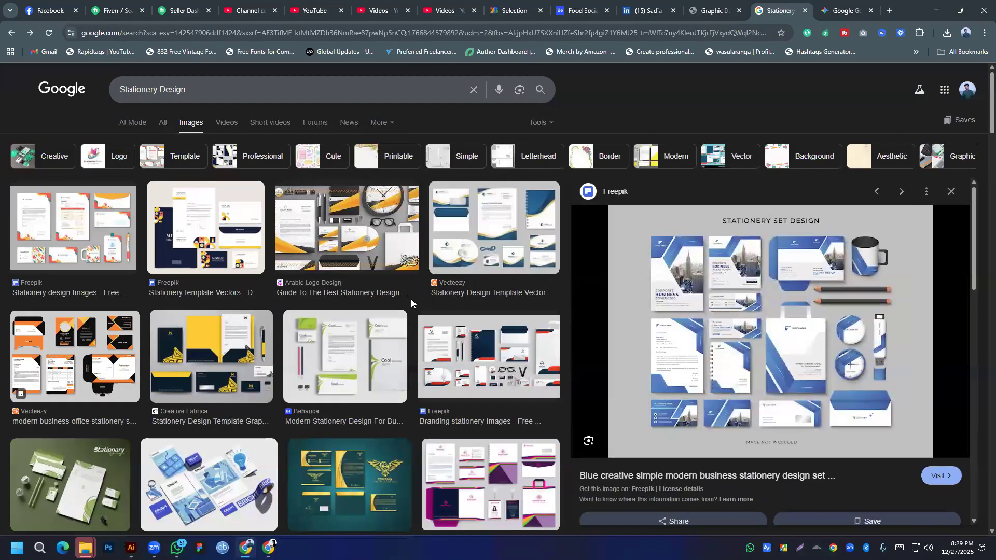
scroll(389, 322, down, 3)
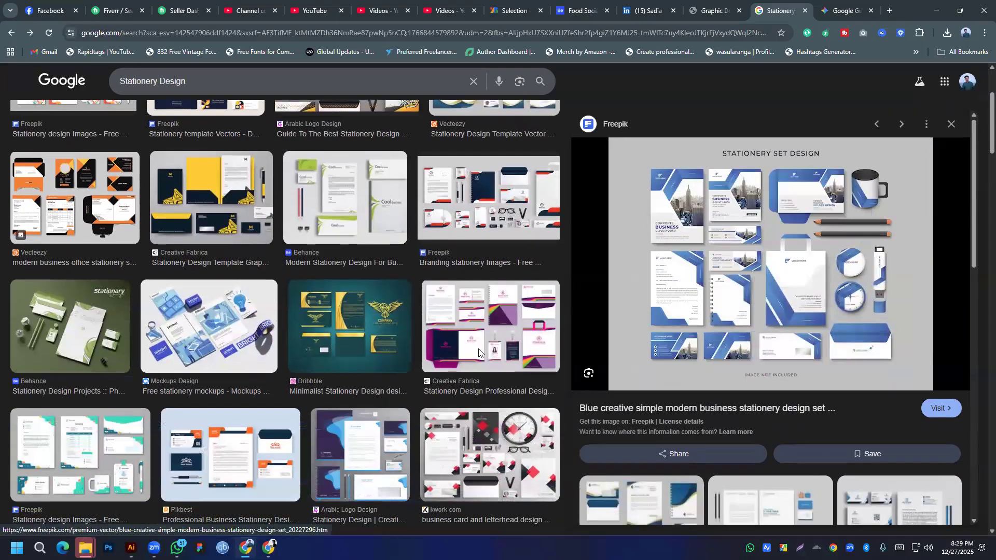
scroll(357, 327, down, 3)
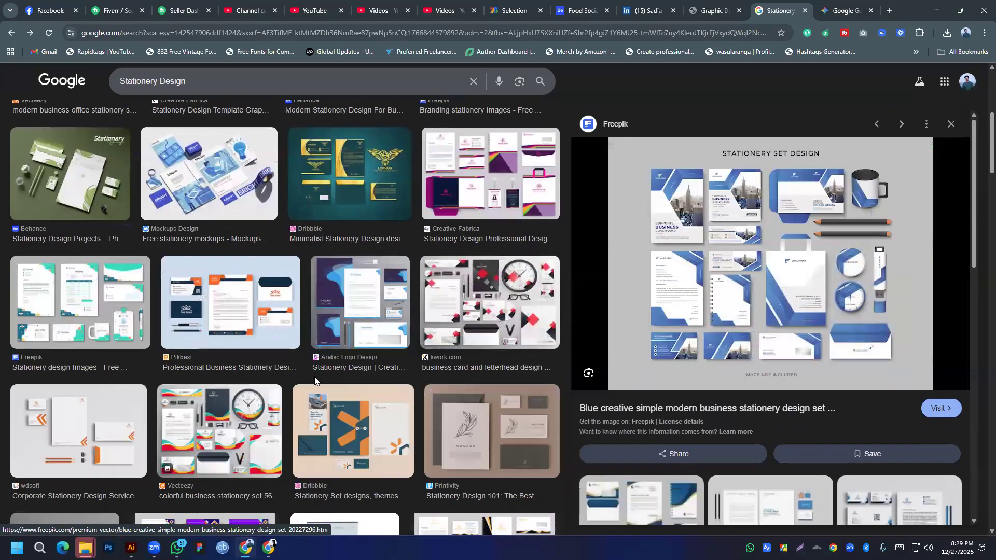
click(381, 423)
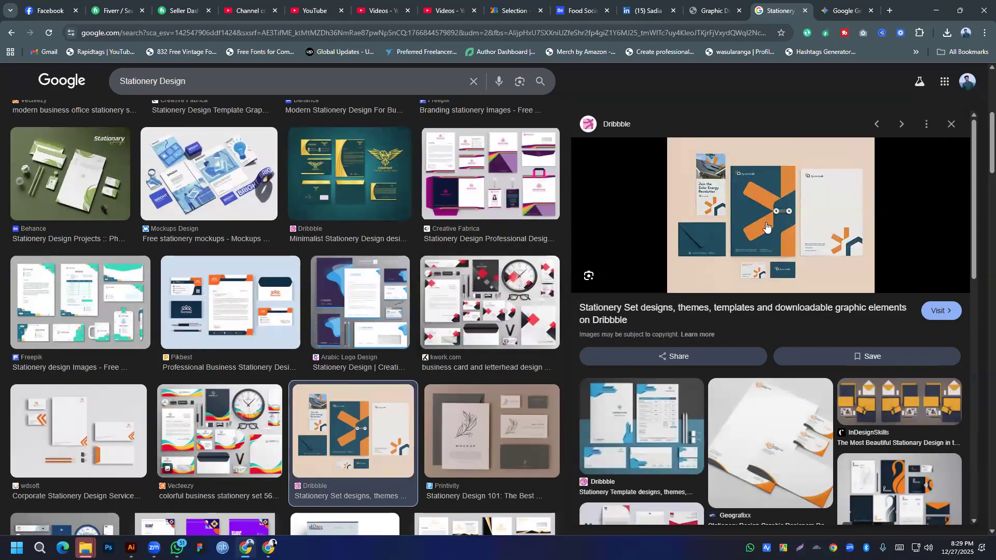
scroll(796, 367, down, 6)
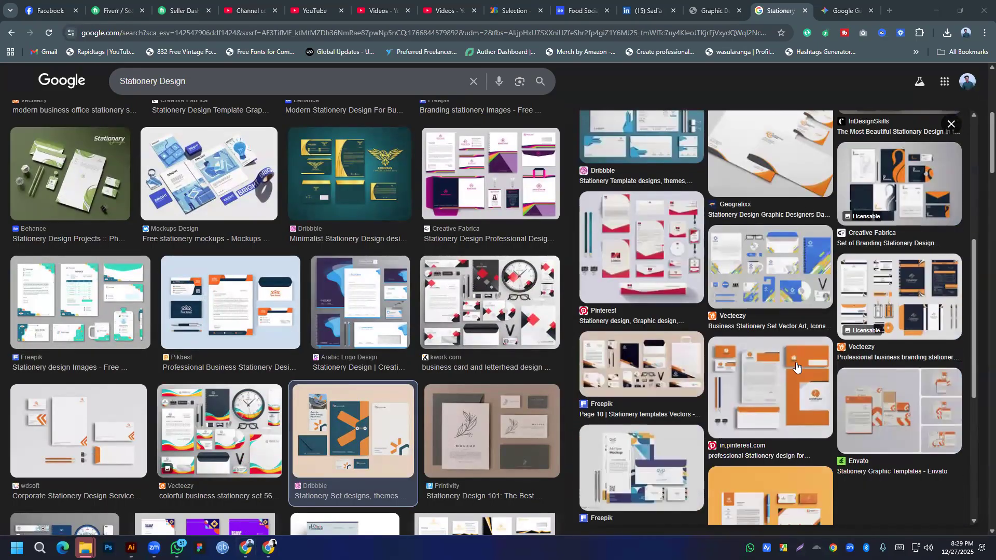
click(927, 295)
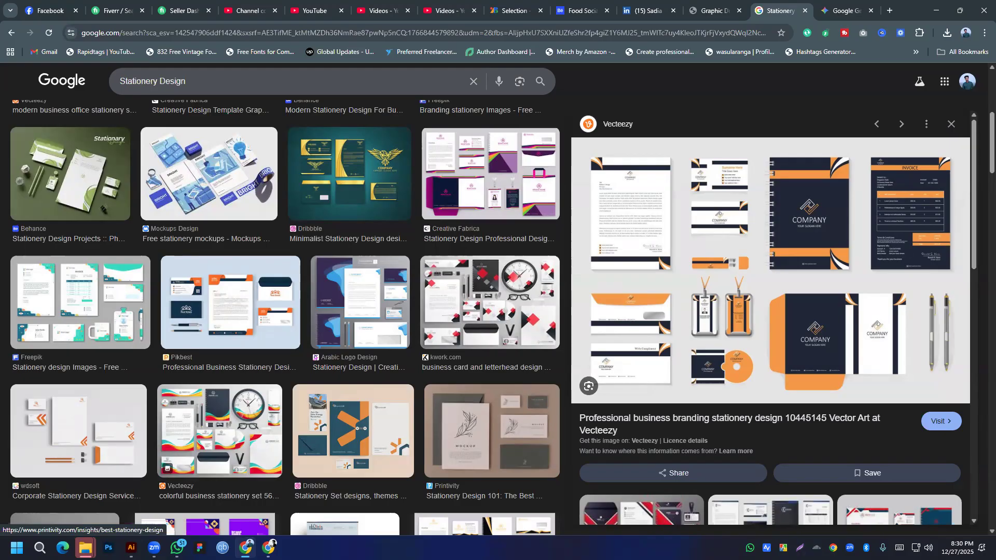
- Switch back to Illustrator and look through the open stationery documents
click(131, 548)
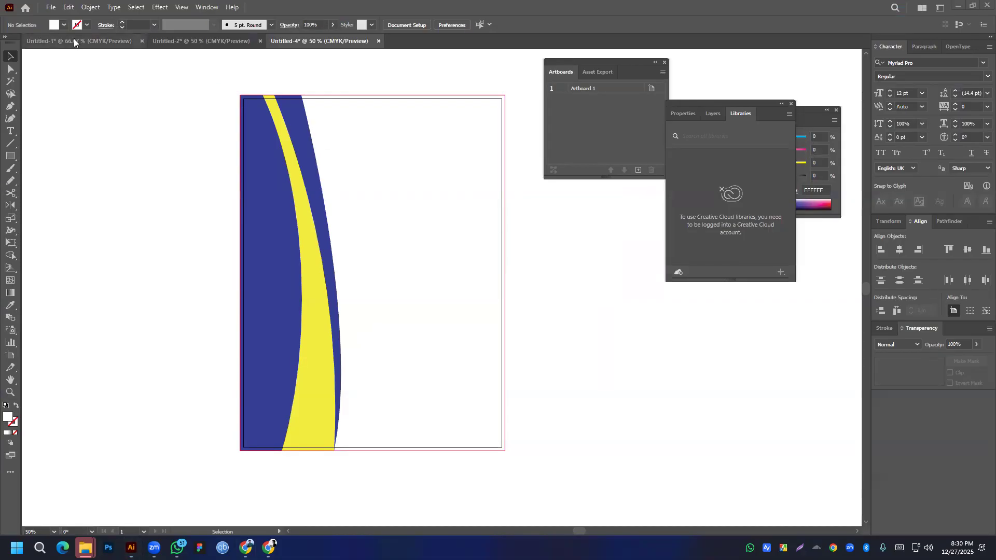
click(54, 43)
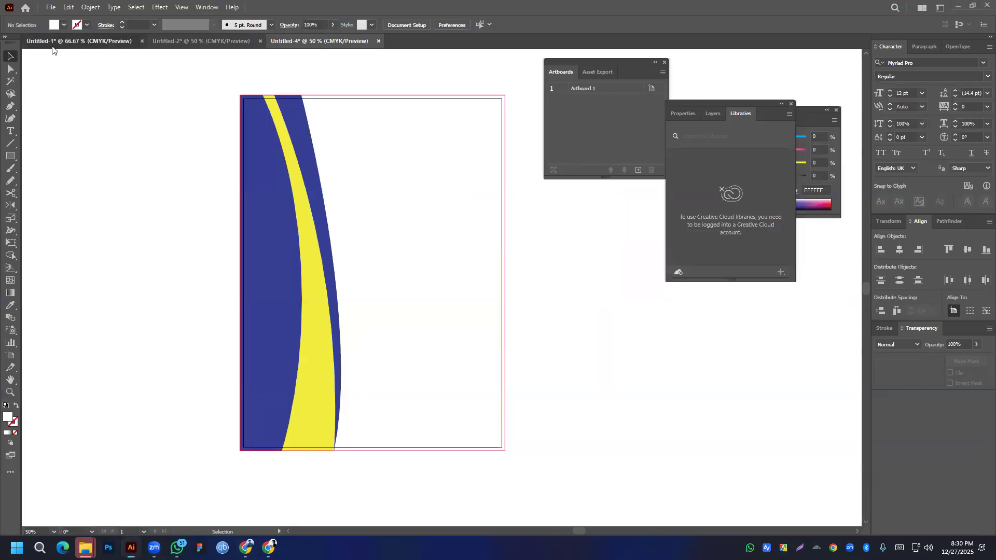
click(190, 41)
click(312, 42)
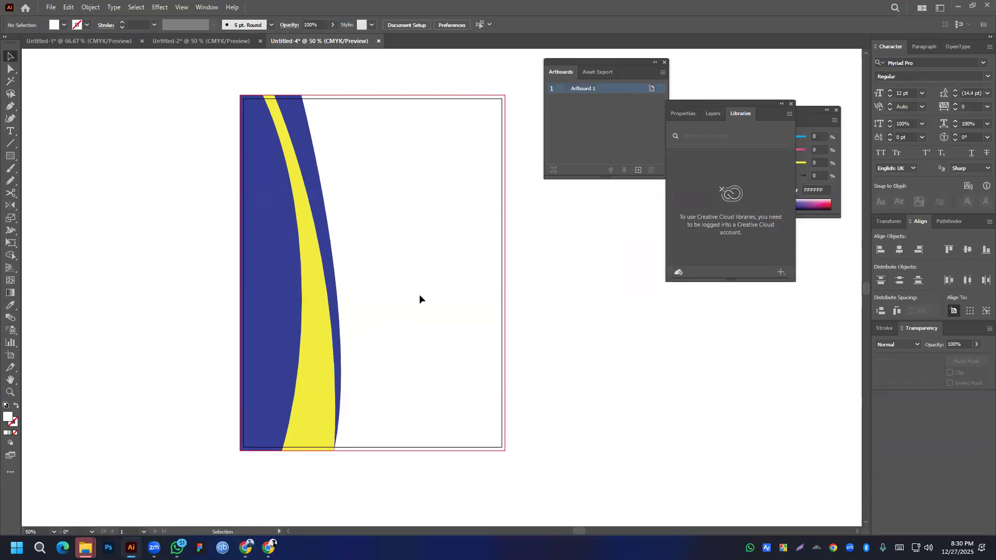
- Create a new 5 by 5 in CMYK document with 0.125 in bleed on all sides
click(50, 7)
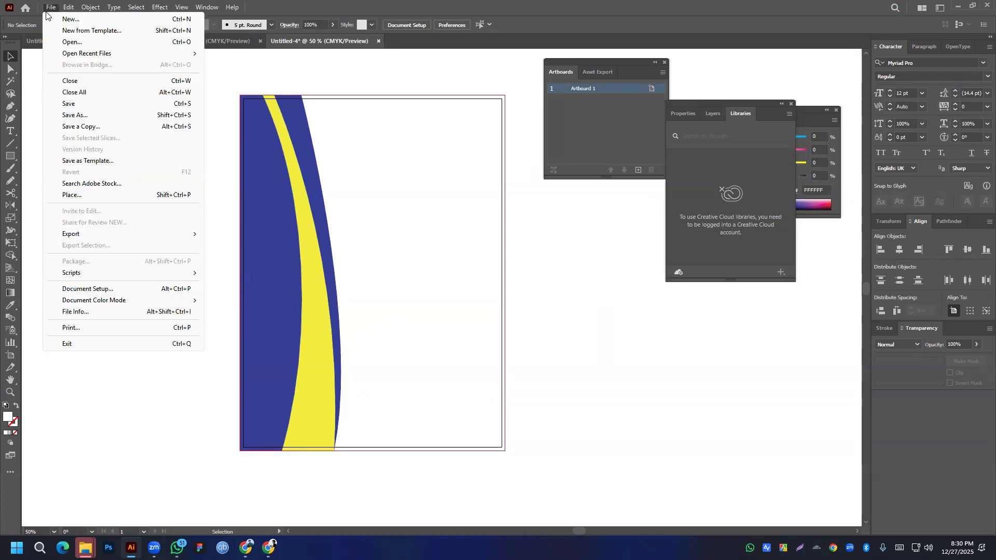
click(69, 20)
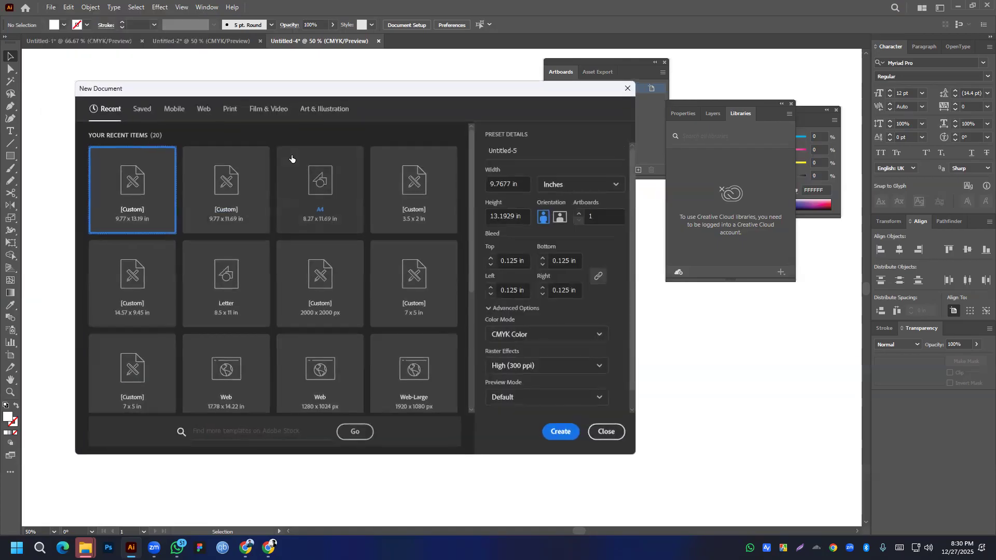
click(516, 184)
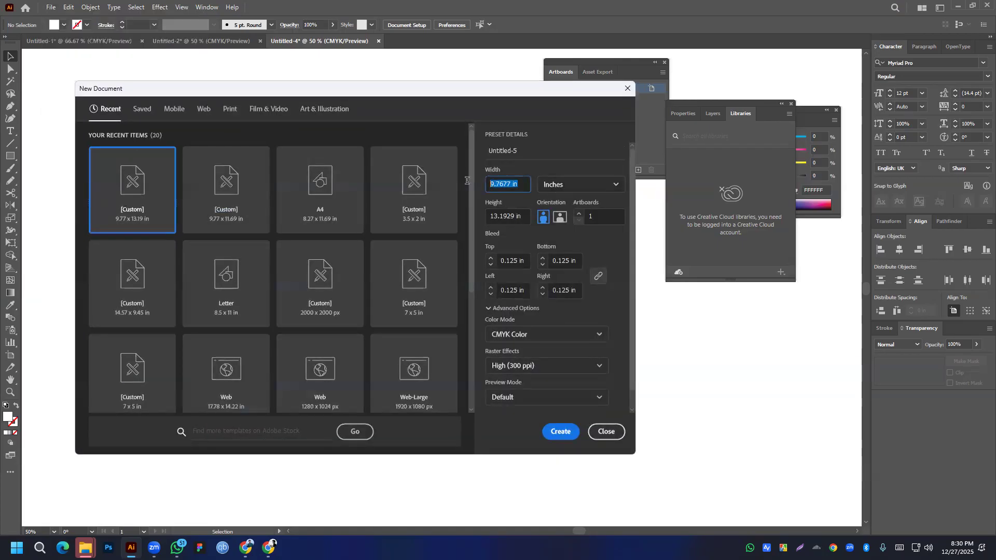
text(6)
key(BackSpace)
text(5)
click(525, 215)
text(5)
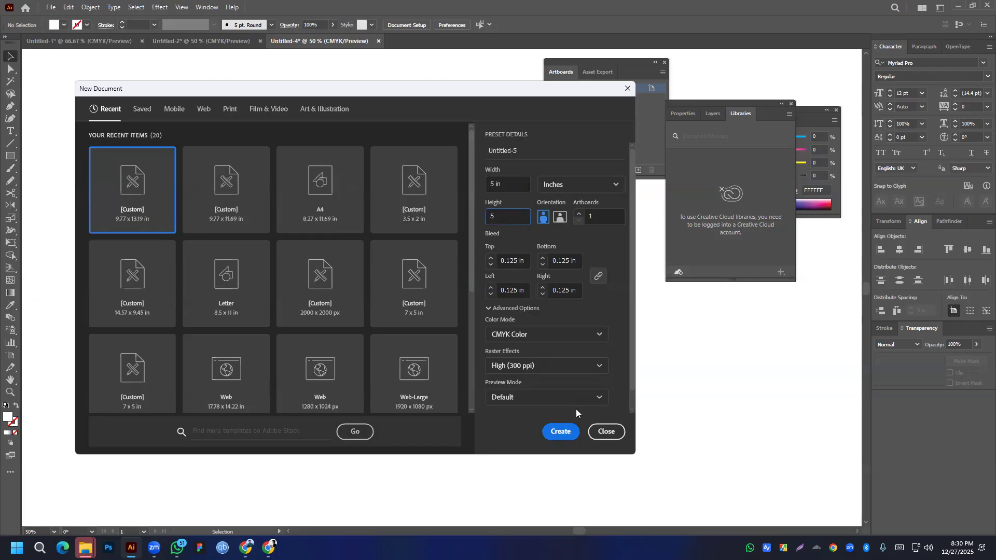
click(559, 431)
scroll(429, 235, down, 3)
scroll(434, 312, up, 1)
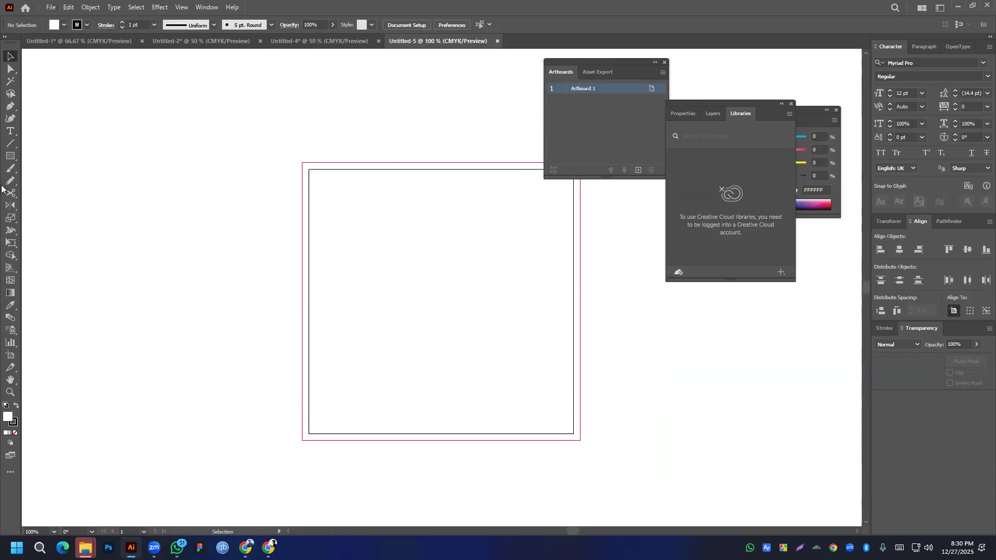
- Draw a circle about 4.98 in across with the Ellipse tool, center it vertically on the artboard, and select it
right_click(10, 156)
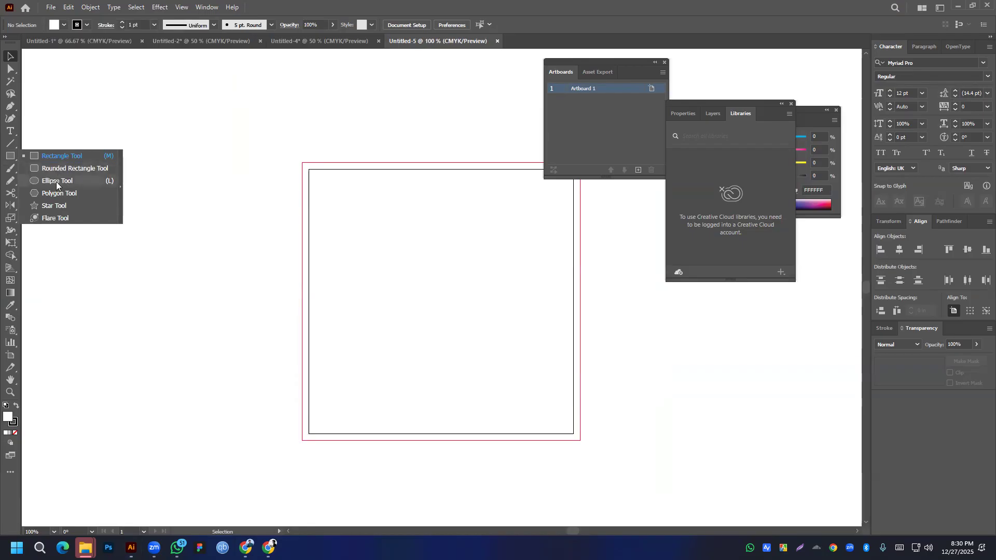
click(56, 182)
drag(441, 298, 573, 427)
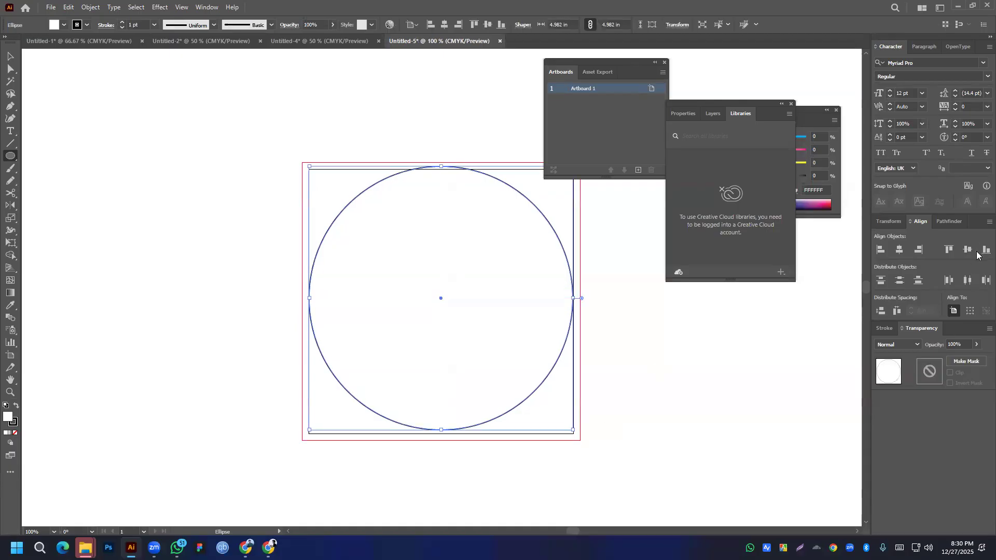
click(969, 250)
click(10, 56)
click(198, 113)
click(515, 200)
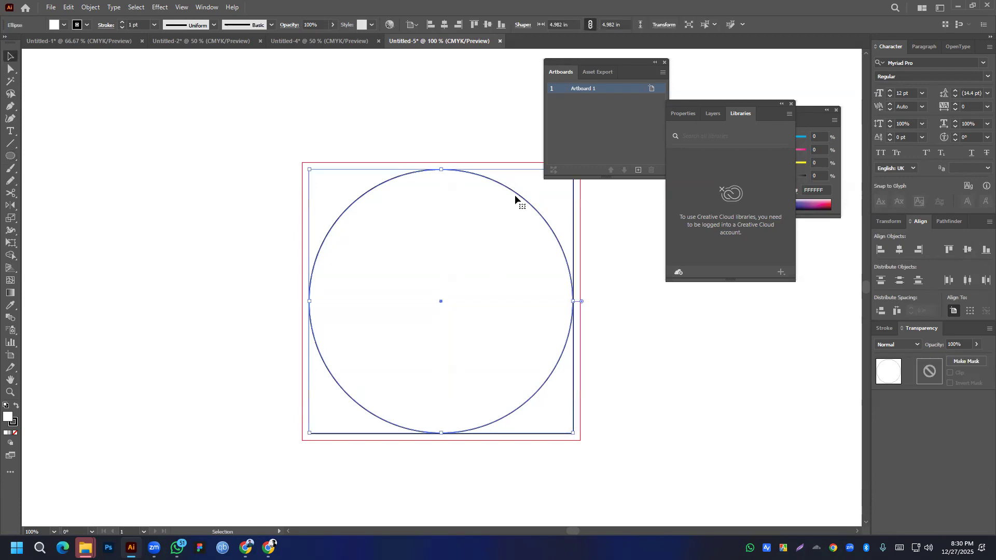
- Copy the blue and yellow wave group from Untitled-2 onto the circle, rotate it 180° and fit it across the circle's lower part
click(201, 41)
drag(353, 119, 514, 389)
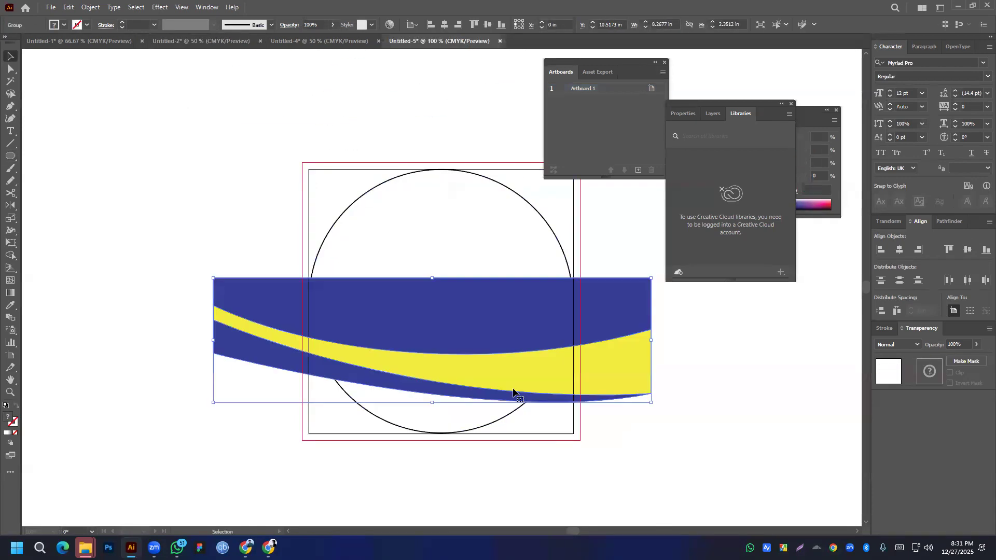
drag(660, 287, 218, 363)
drag(453, 367, 525, 380)
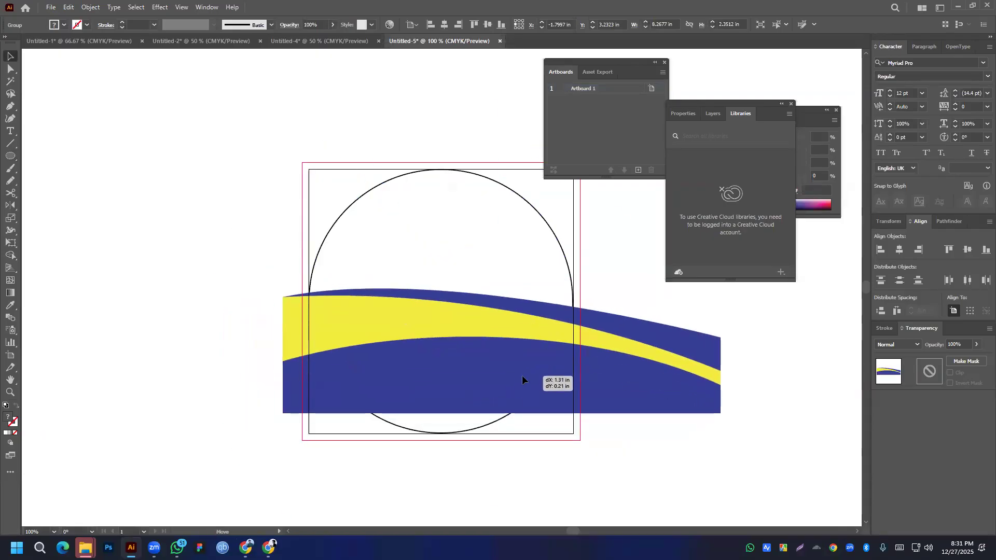
drag(718, 353, 646, 351)
drag(533, 375, 475, 426)
drag(449, 358, 465, 312)
- Duplicate the wave group over the circle's upper part and reflect the copy across the horizontal axis
scroll(460, 352, down, 1)
drag(449, 359, 547, 231)
click(904, 253)
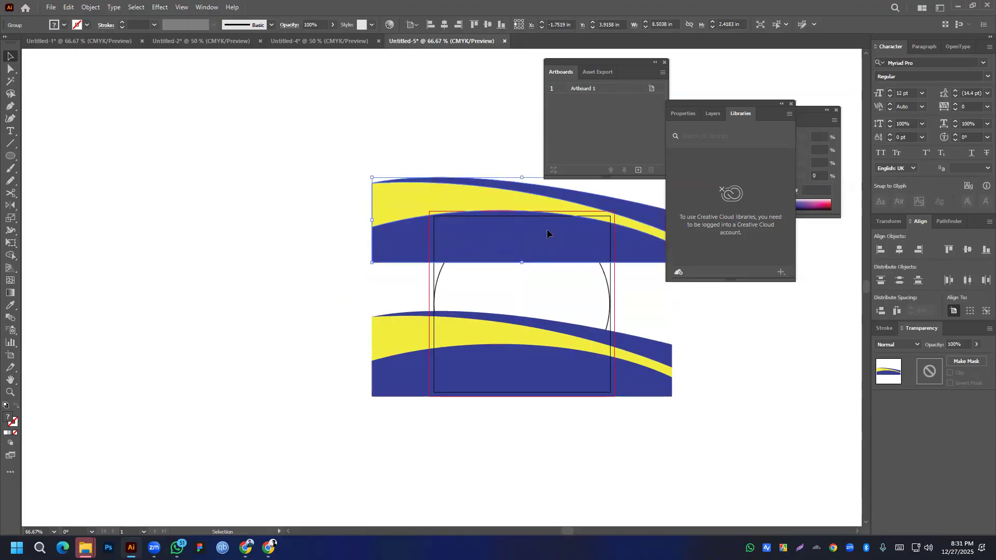
right_click(548, 231)
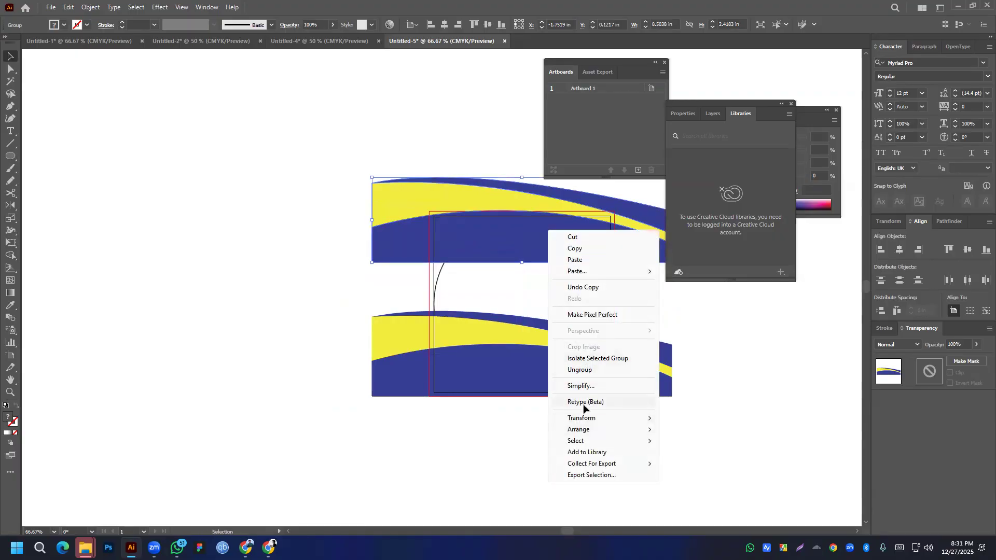
mouse_move(576, 418)
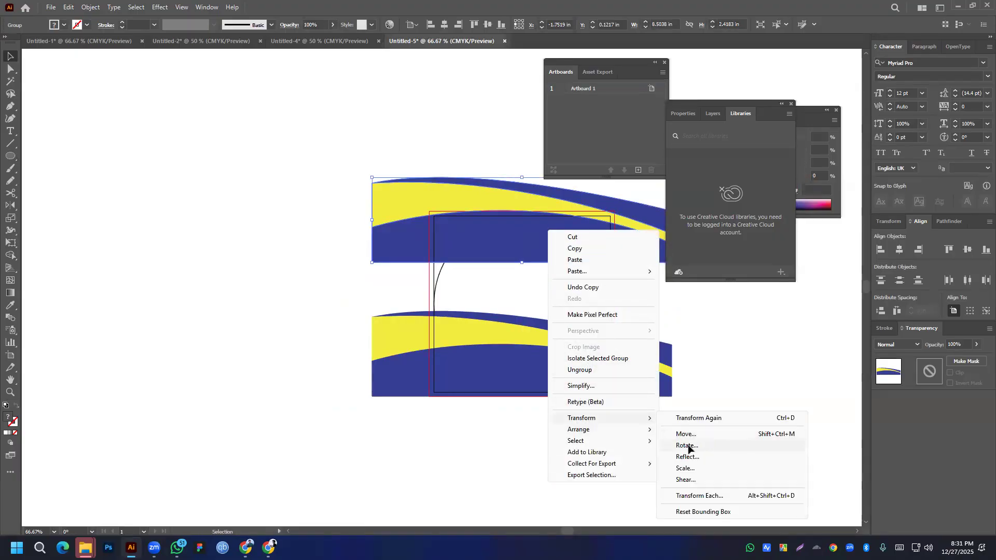
click(691, 456)
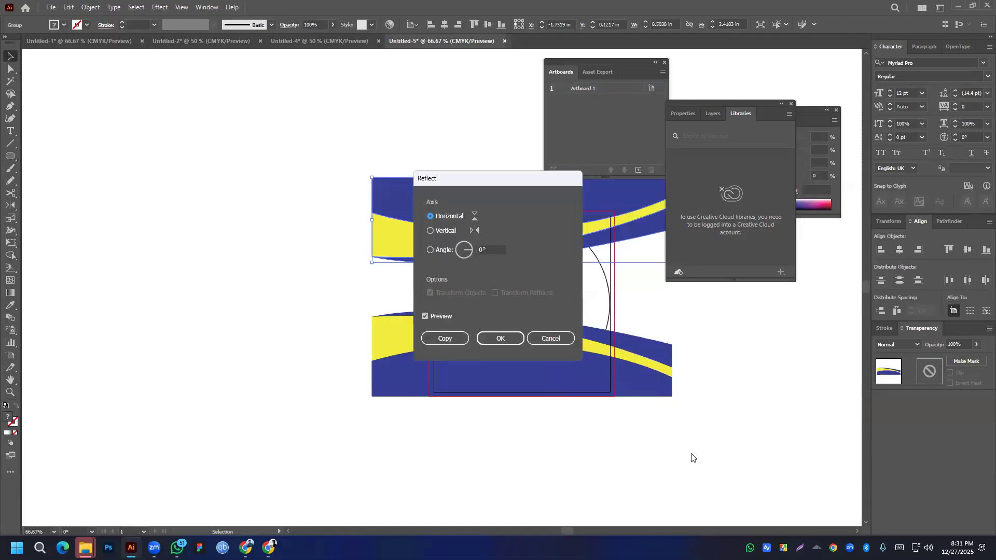
click(500, 339)
- Reflect the upper wave copy across the vertical axis and shift it slightly down over the circle
right_click(423, 194)
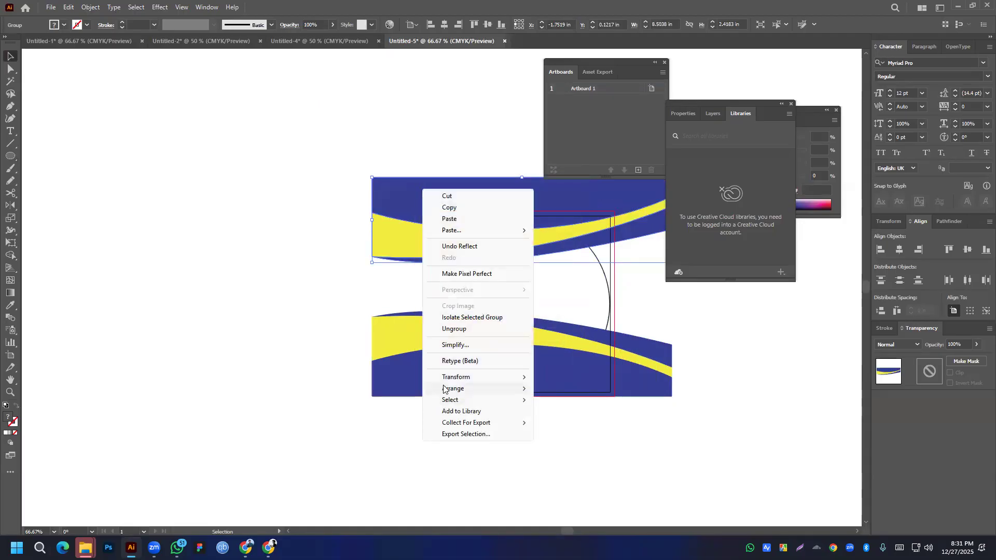
mouse_move(455, 379)
click(571, 414)
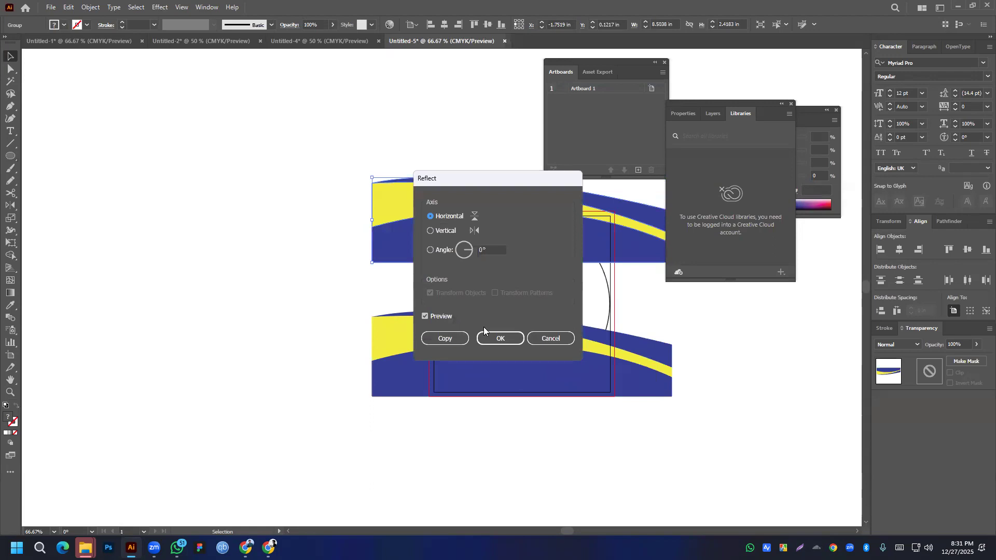
click(433, 231)
click(501, 338)
click(718, 338)
drag(536, 244, 533, 258)
- Select both wave groups without the circle and center them vertically on the artboard
drag(402, 154, 609, 420)
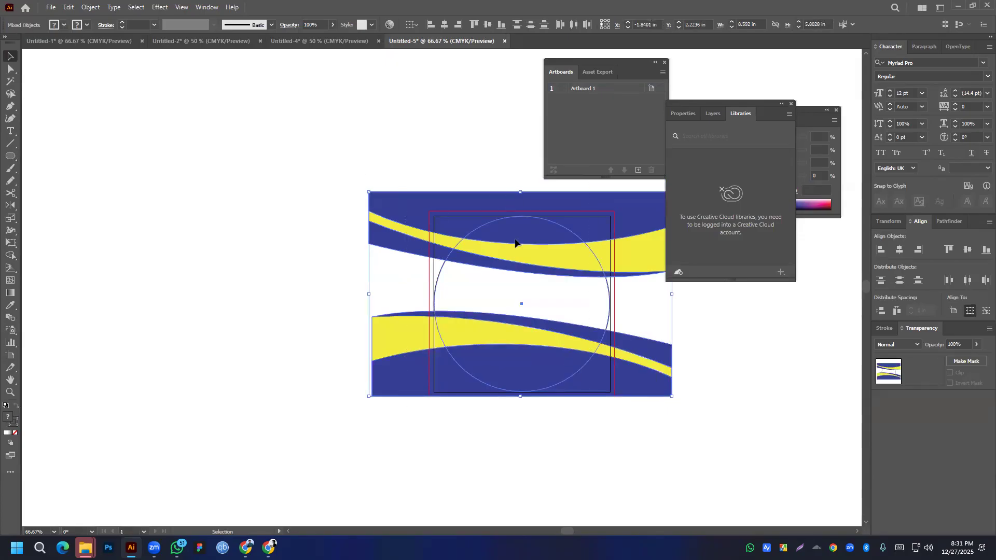
click(704, 355)
key(a)
drag(338, 174, 384, 358)
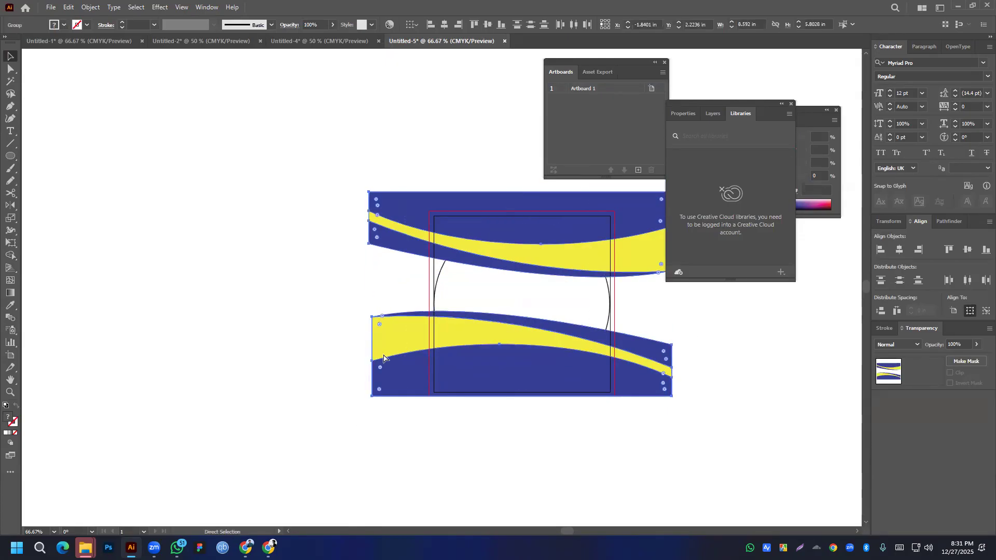
key(v)
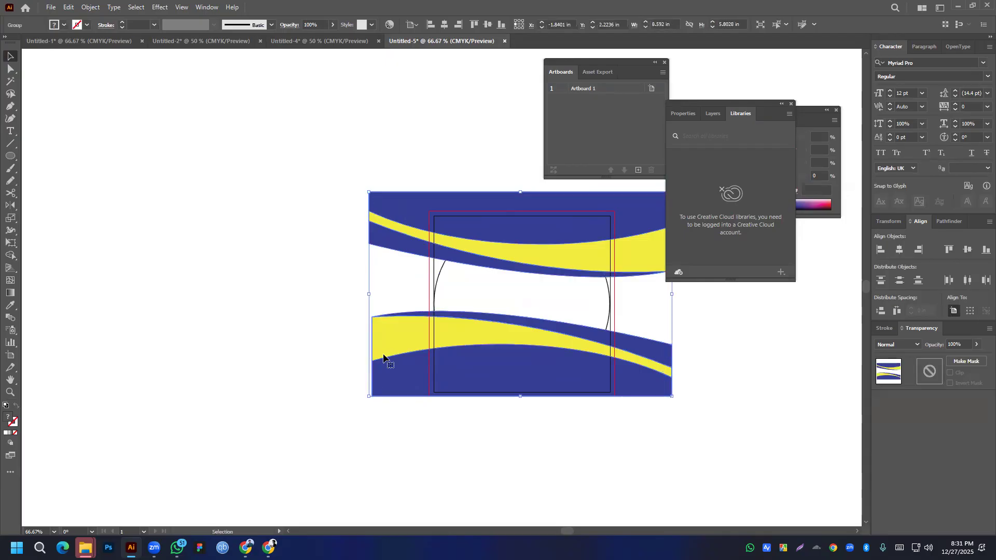
click(961, 251)
- Trim away all wave parts outside the circle with the Shape Builder tool
drag(435, 163, 567, 408)
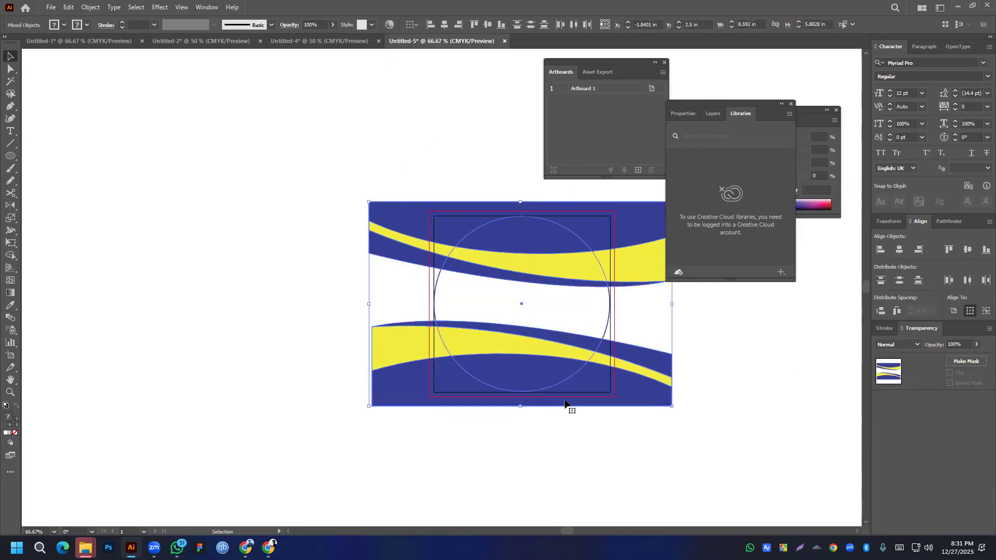
click(10, 255)
drag(386, 225, 378, 402)
drag(657, 401, 646, 218)
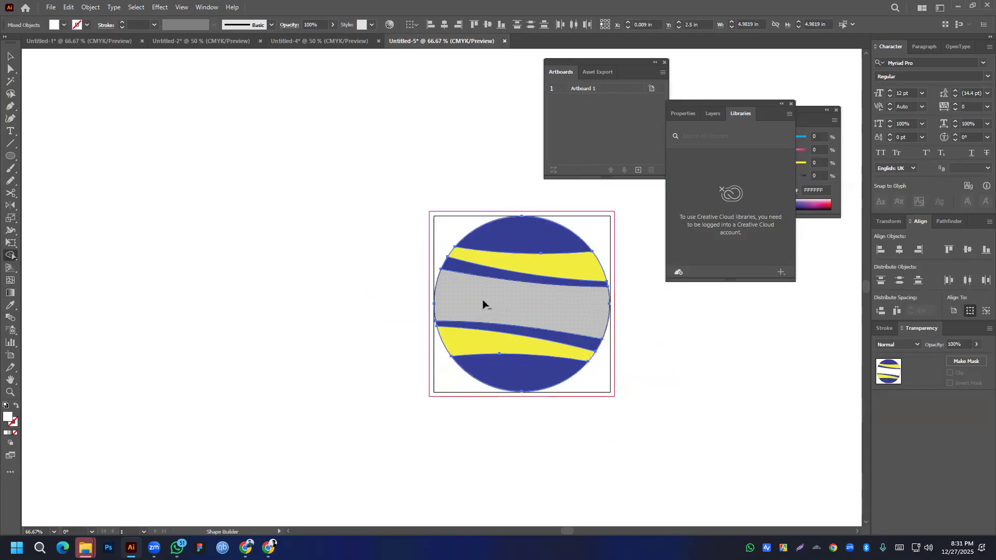
click(9, 57)
click(634, 304)
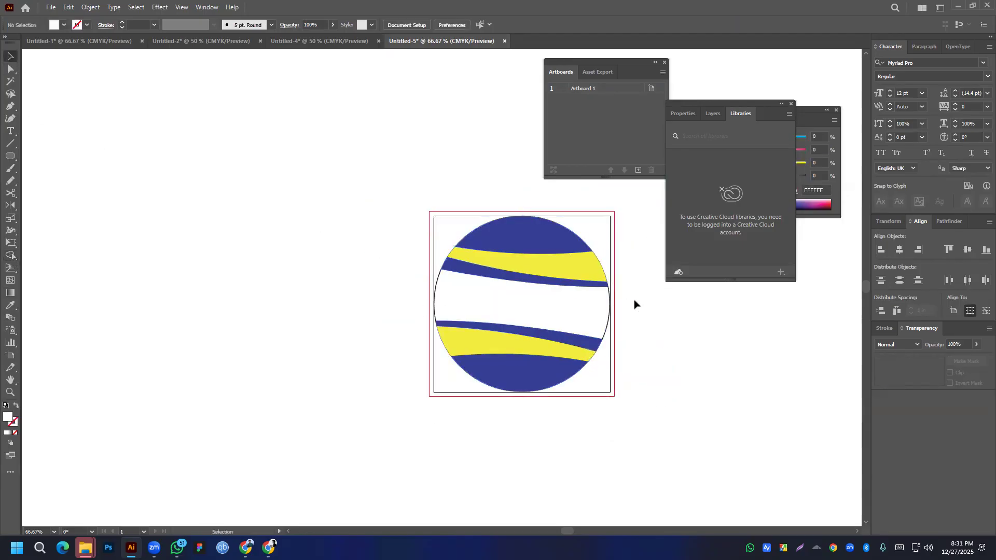
- Create two smaller concentric copies of the circle at its center, about 1.77 in and 0.91 in across
click(612, 306)
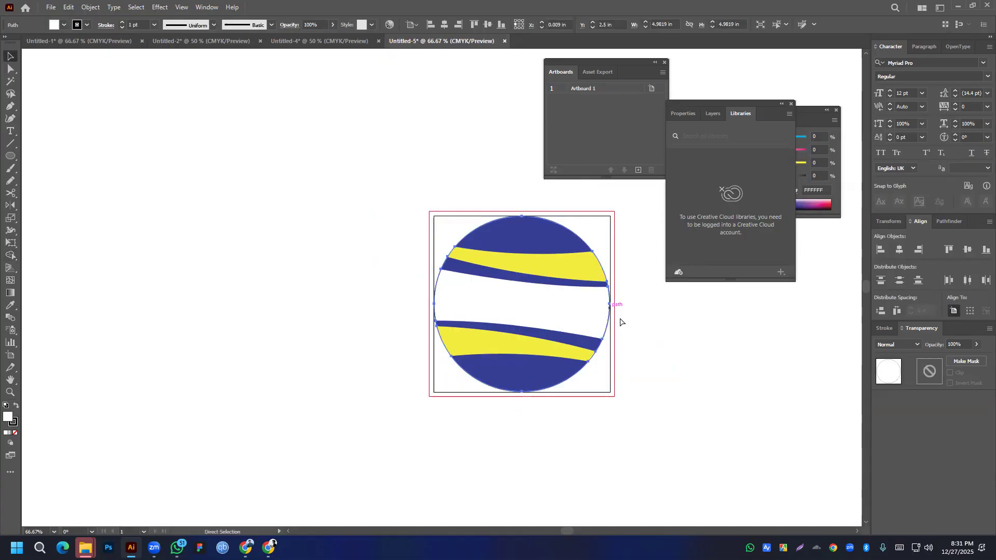
click(623, 319)
key(a)
click(608, 323)
key(v)
drag(610, 304, 549, 309)
drag(549, 309, 539, 308)
click(553, 302)
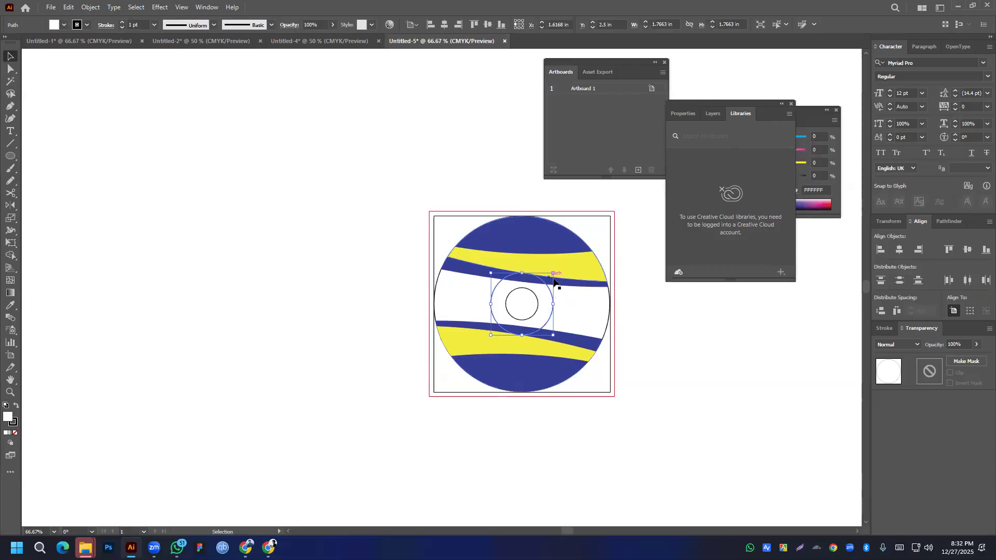
- Select all the disc artwork and form rings from the concentric circles with the Shape Builder tool
scroll(532, 278, up, 2)
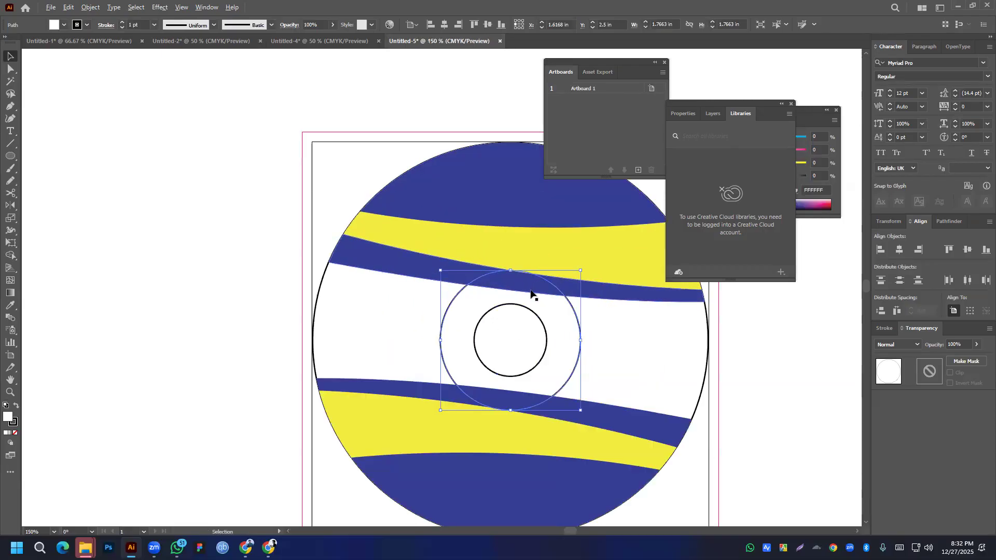
drag(753, 322, 337, 483)
click(10, 255)
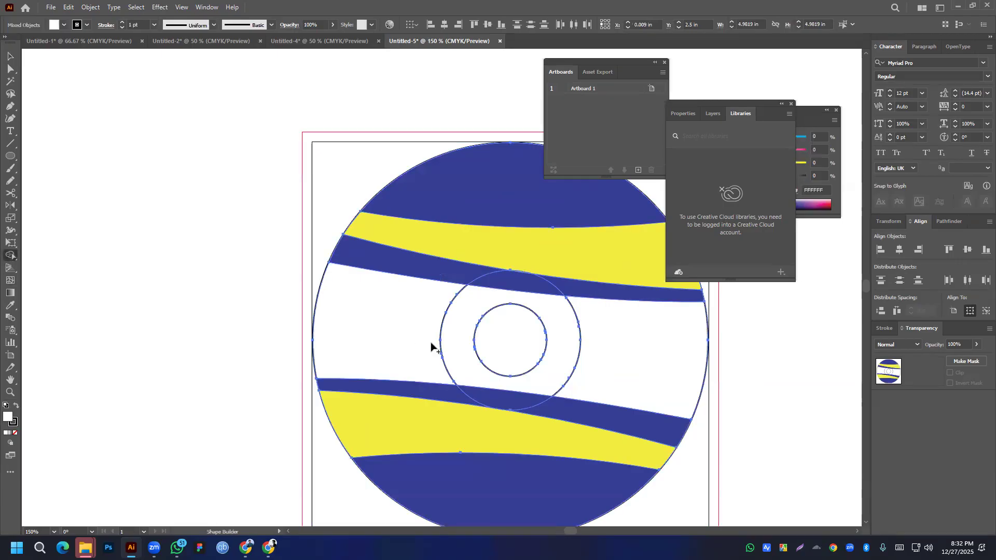
click(9, 58)
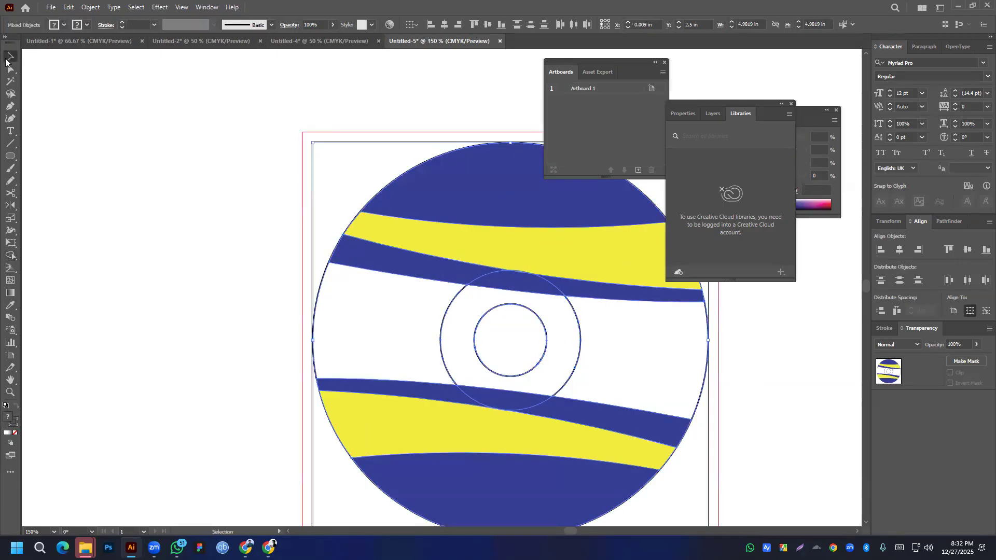
click(92, 99)
click(580, 339)
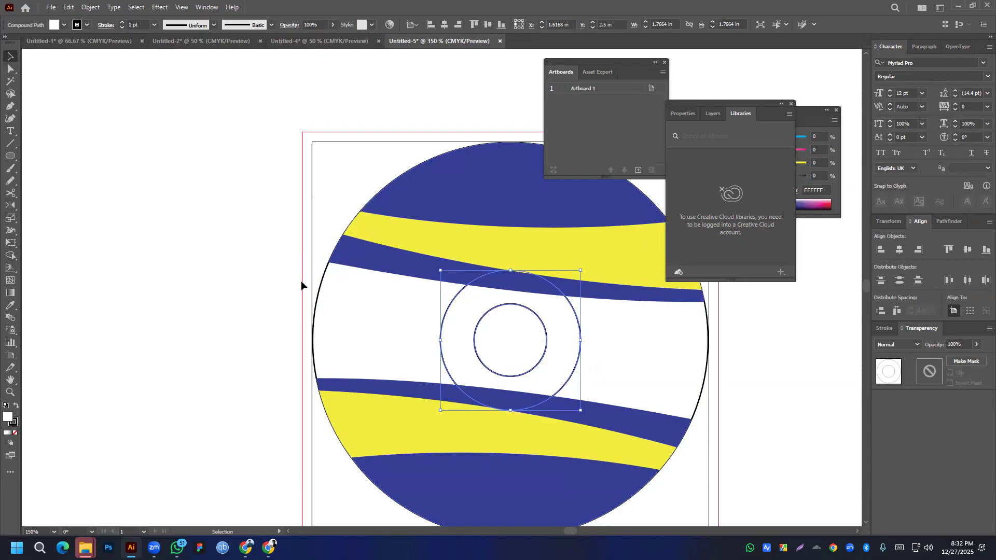
- Convert the outer, middle and inner circle outlines into guides
click(383, 334)
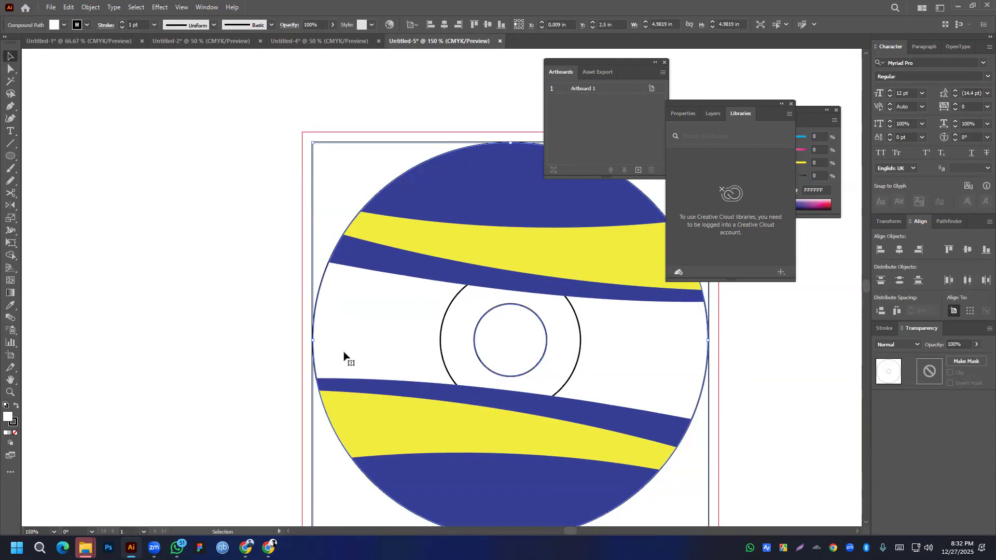
click(274, 67)
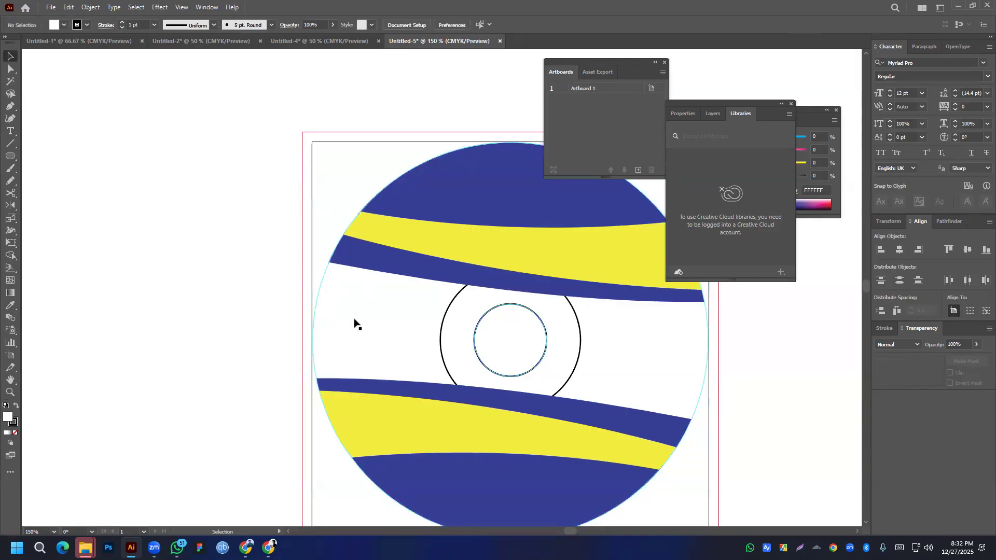
click(576, 345)
key(ctrl+5)
click(771, 345)
scroll(544, 301, down, 2)
drag(570, 345, 537, 350)
scroll(494, 319, up, 5)
key(v)
scroll(536, 349, down, 2)
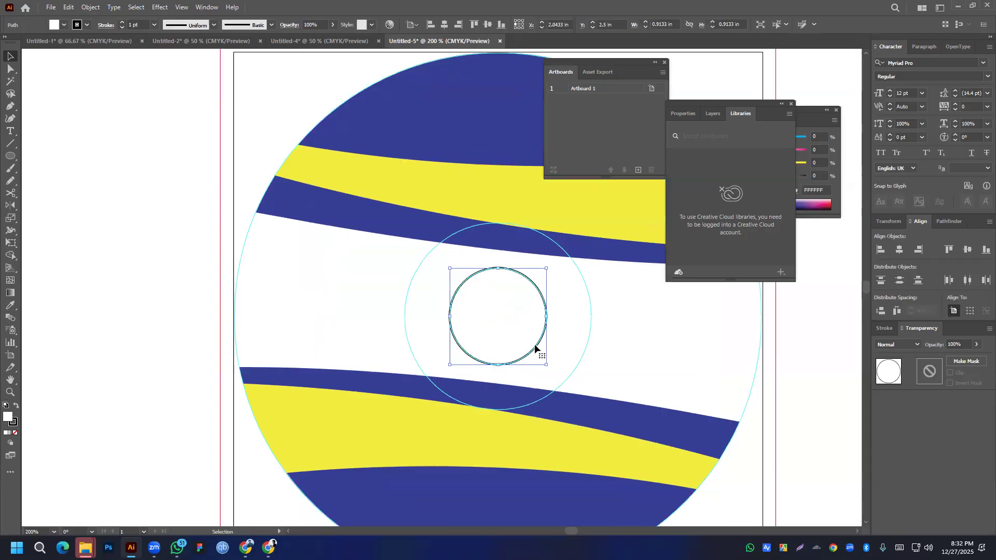
key(ctrl+5)
scroll(535, 344, down, 3)
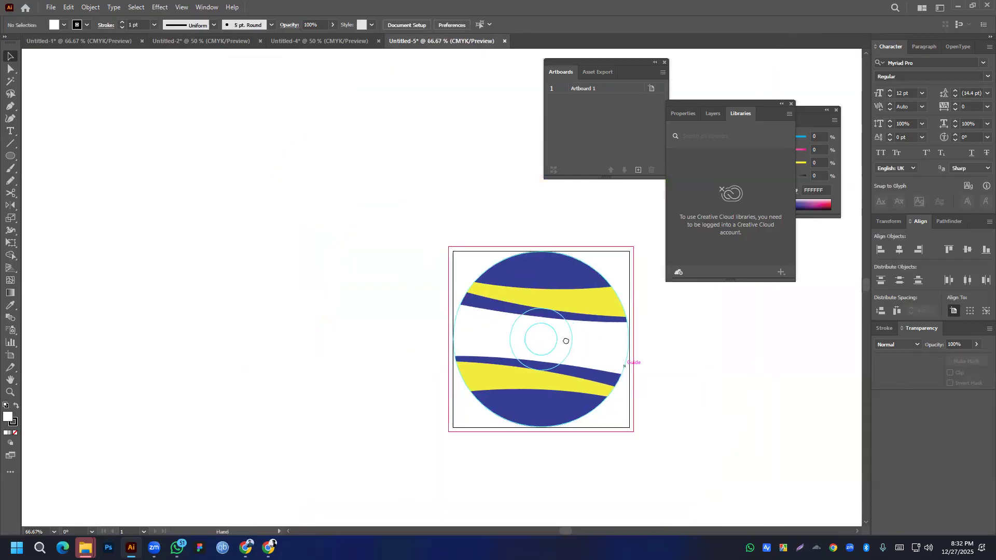
drag(566, 341, 505, 299)
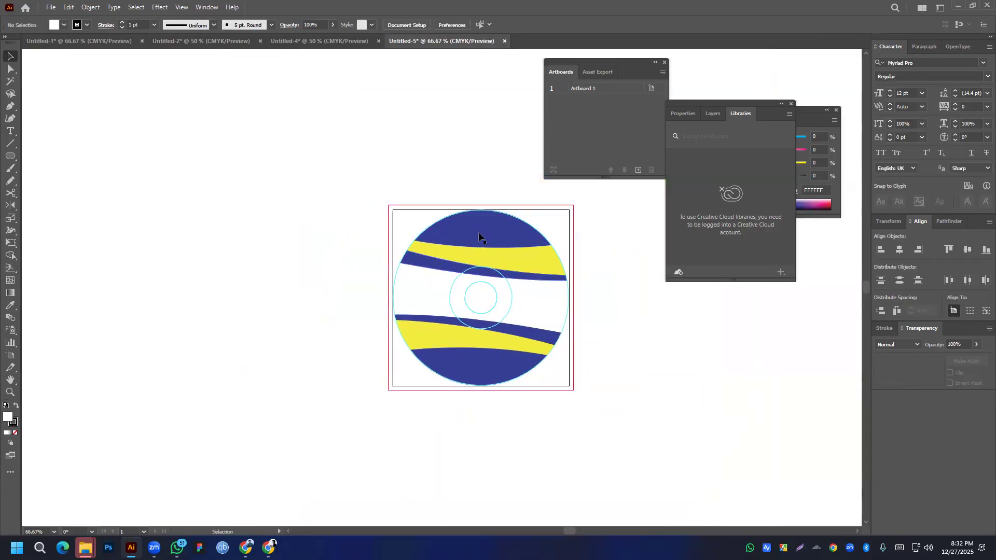
- Draw a horizontal line about 1.1 in long with the Pen tool in the white band left of the center circles
click(10, 107)
scroll(443, 305, up, 3)
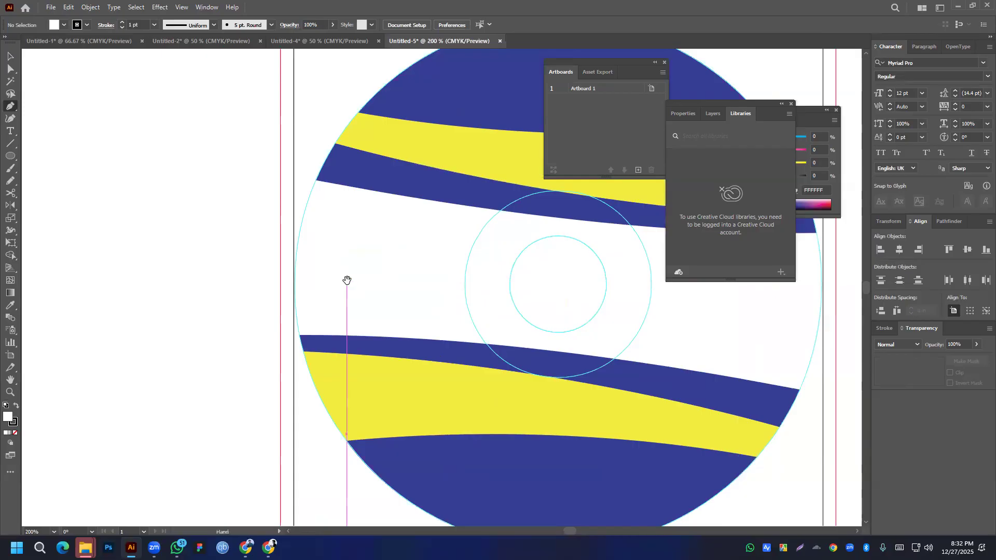
drag(347, 280, 405, 270)
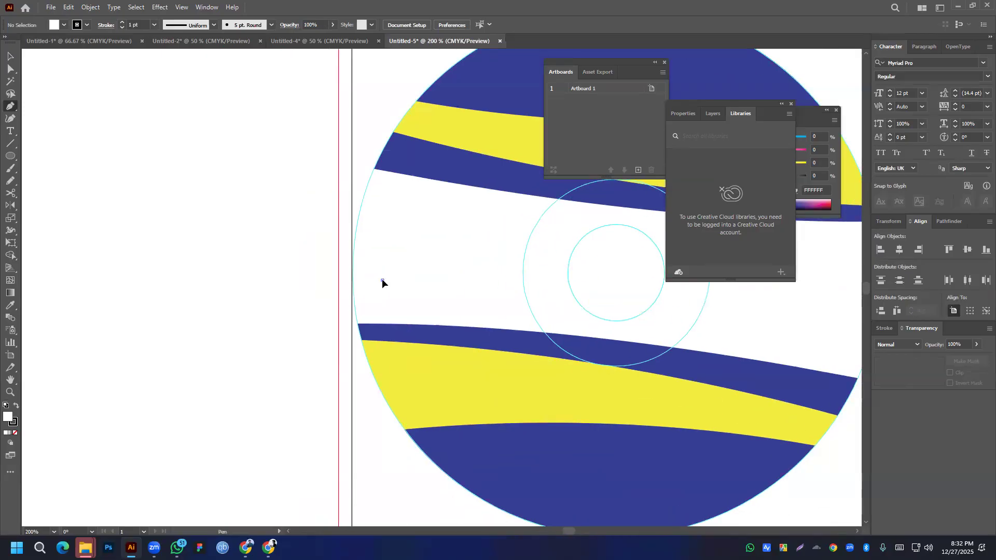
click(382, 280)
shift+click(499, 280)
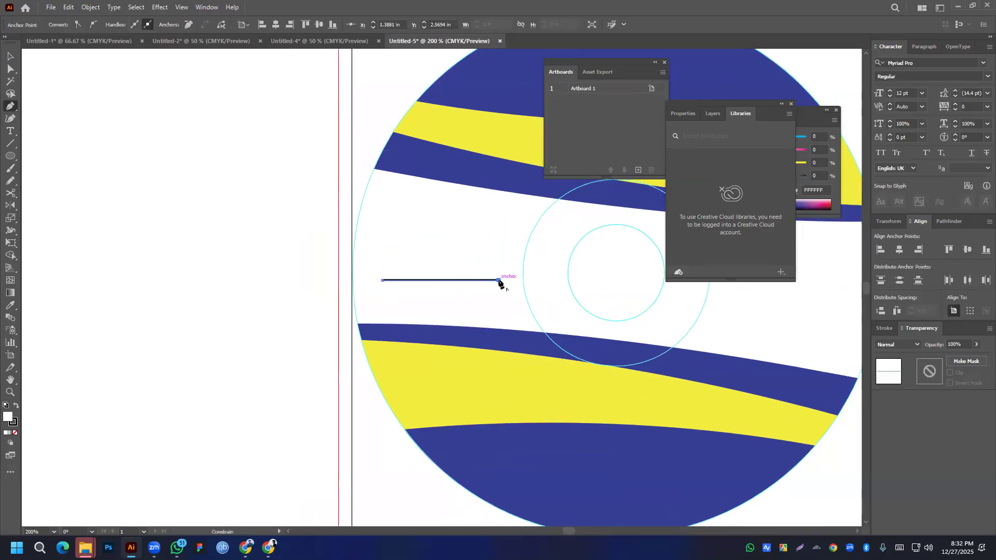
click(10, 56)
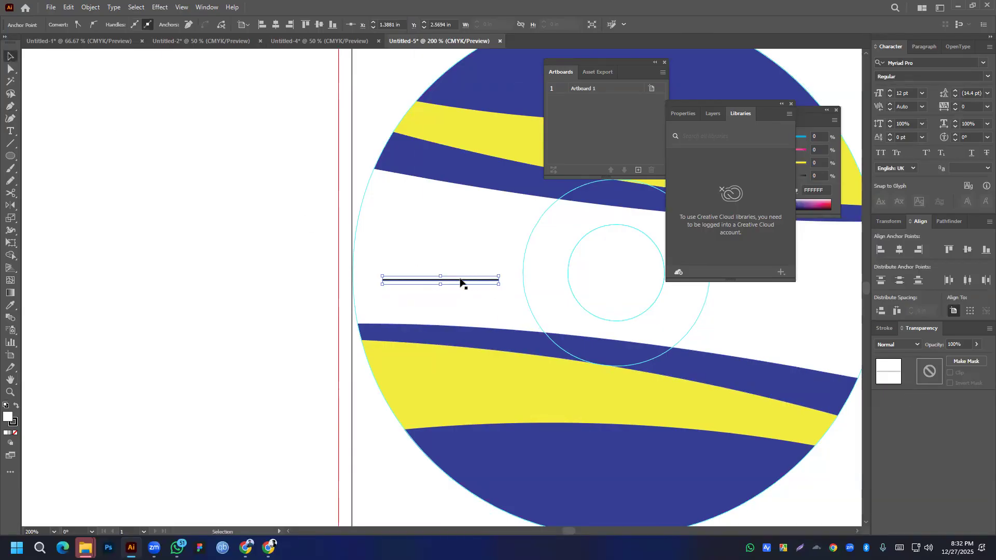
- Turn the line into a dashed stroke with 3 pt dashes that preserves exact dash and gap lengths
click(877, 328)
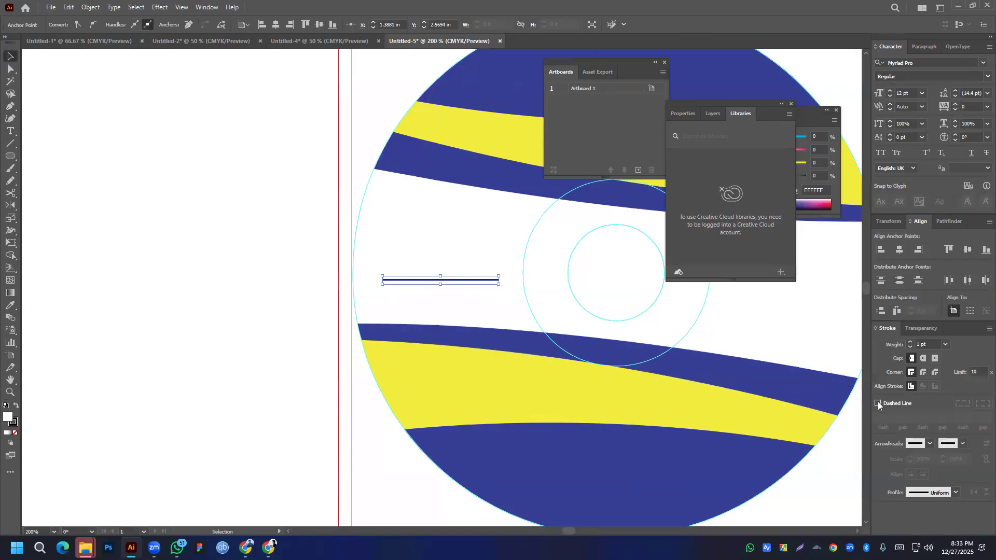
click(877, 403)
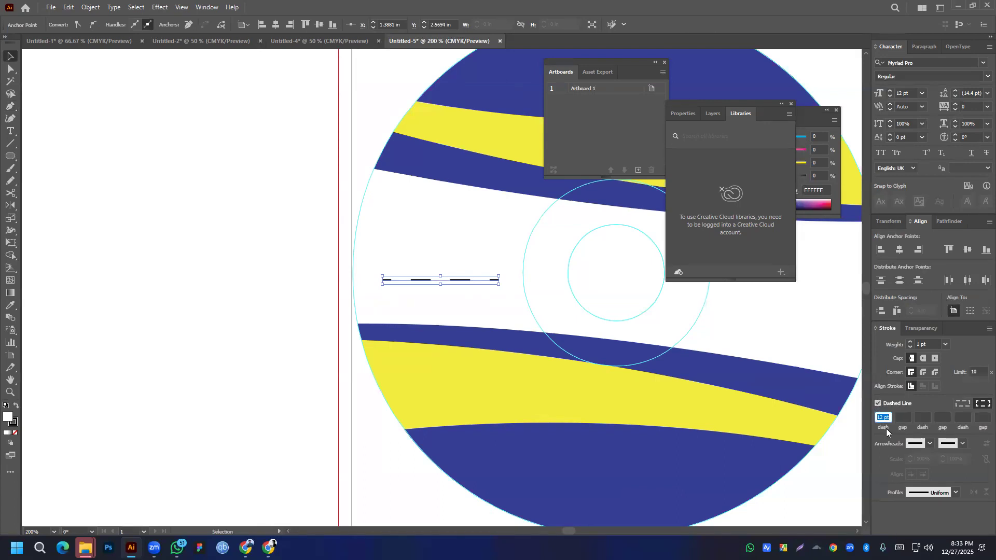
key(Up)
key(Up)
key(Up)
key(Up)
key(Down)
key(Down)
key(Down)
key(Down)
key(Down)
key(Down)
key(Down)
key(Down)
key(Down)
key(Down)
key(Down)
key(Down)
key(Down)
key(Down)
key(Up)
key(Up)
click(909, 416)
key(Up)
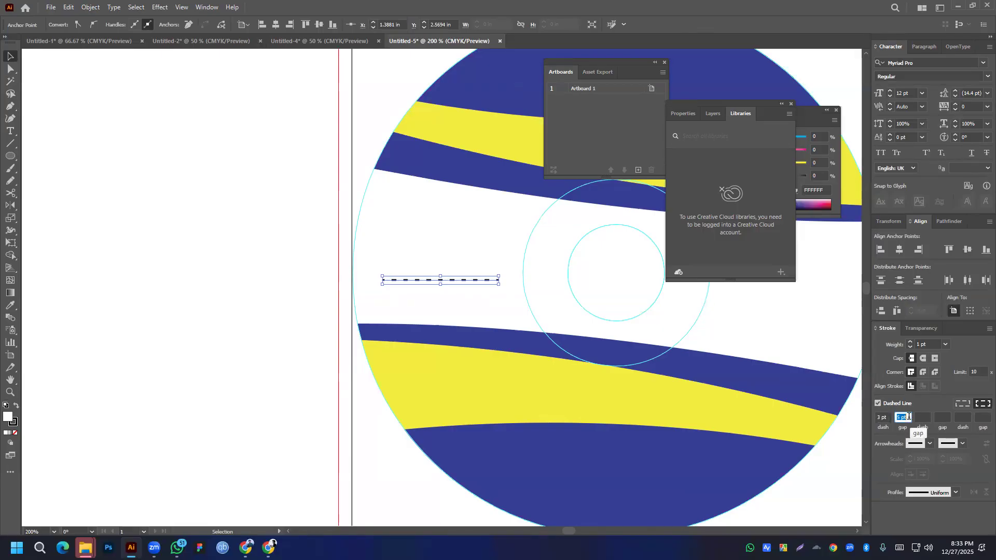
key(Down)
key(Down)
key(Down)
click(319, 328)
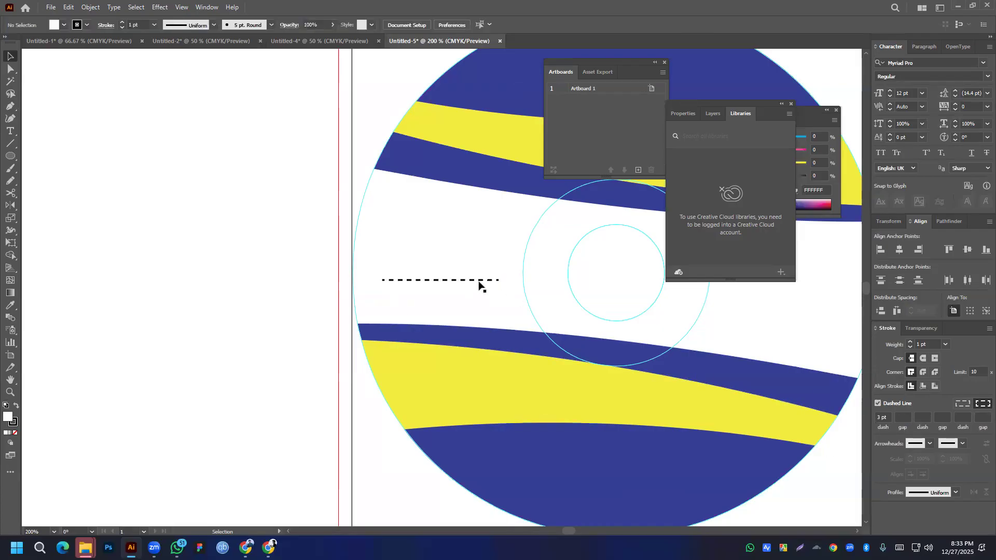
scroll(469, 303, down, 1)
click(473, 285)
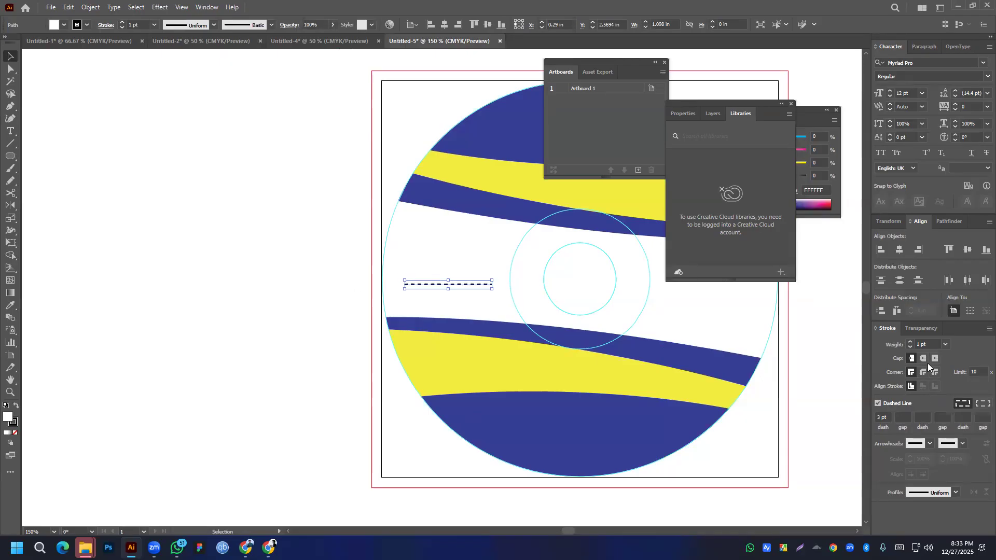
click(352, 315)
- Duplicate the dashed line horizontally to the white band right of the center circles
drag(483, 285, 754, 287)
drag(726, 320, 618, 338)
key(ctrl+minus)
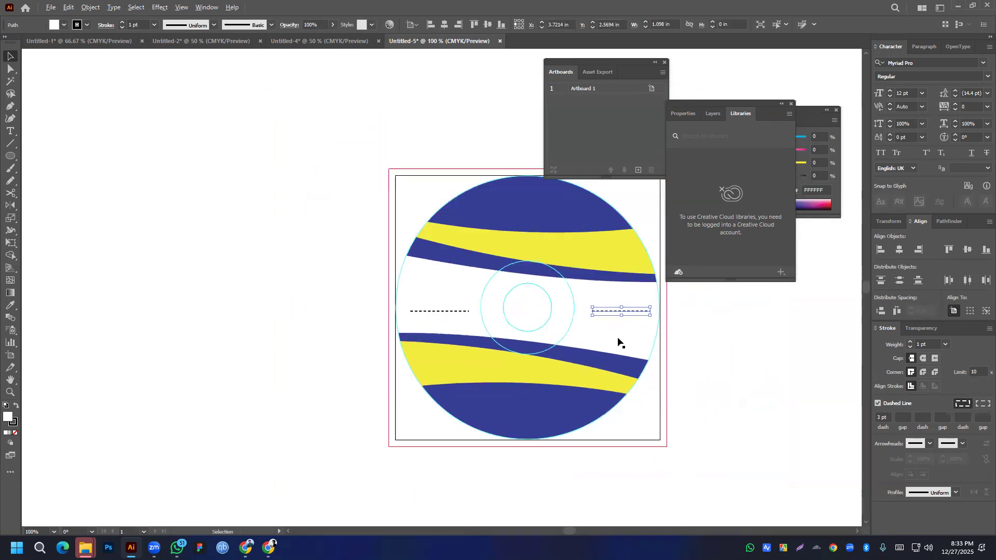
- Move both dashed lines together about 0.23 in down within the disc's white band
click(708, 325)
click(608, 310)
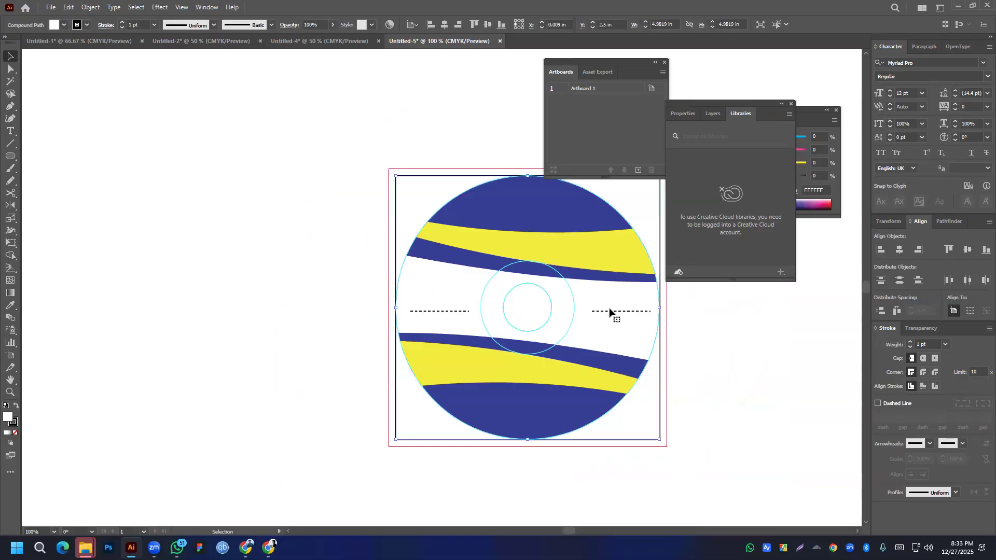
shift+click(442, 310)
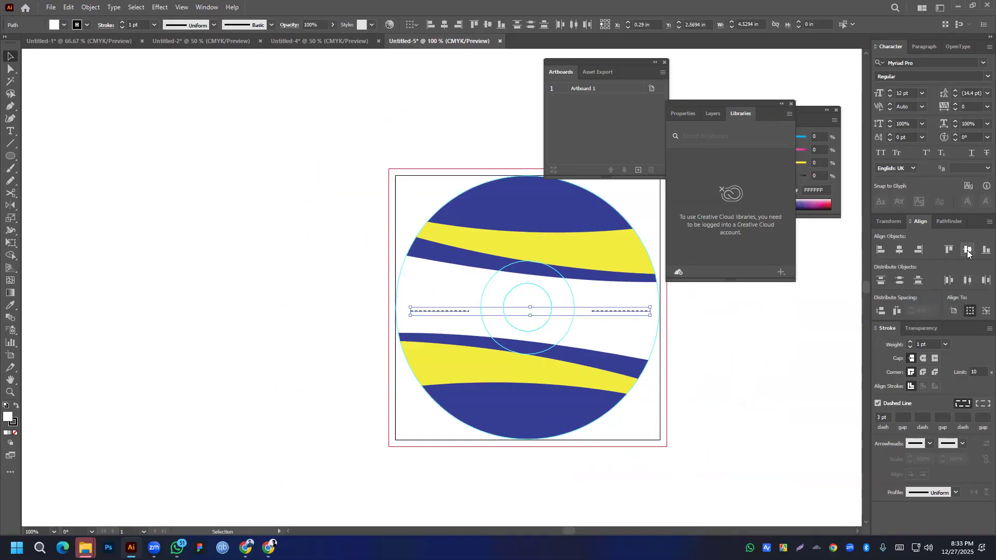
drag(632, 310, 633, 323)
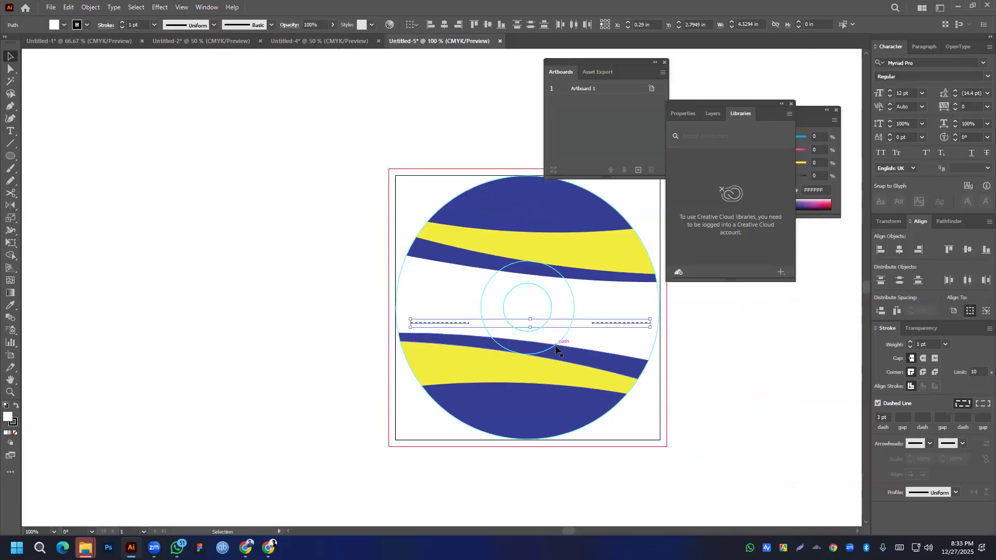
scroll(611, 325, up, 3)
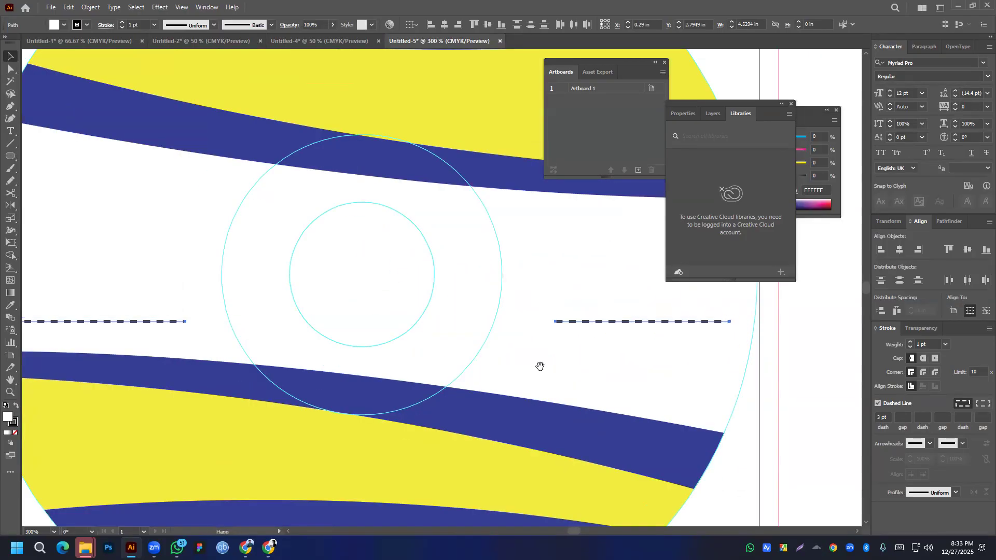
drag(540, 365, 758, 356)
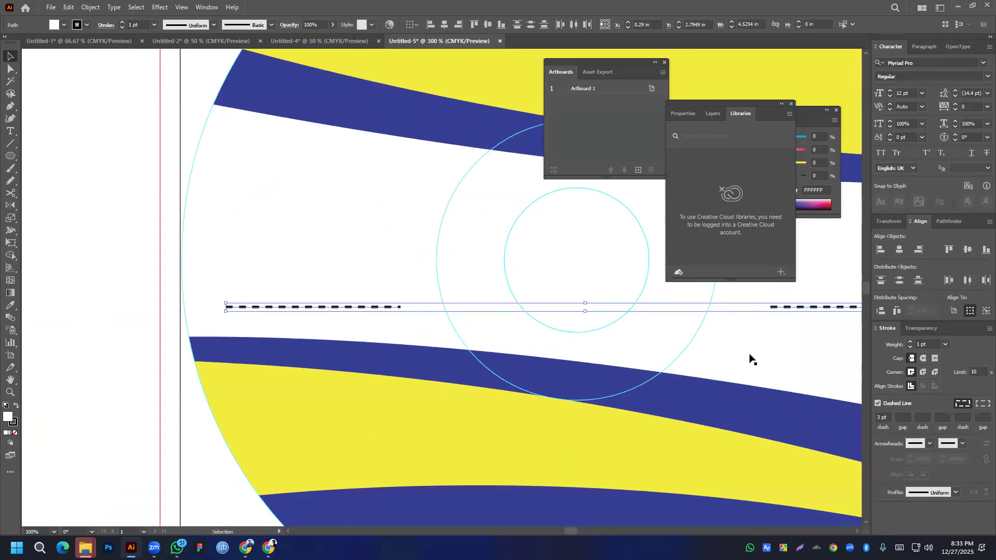
scroll(666, 343, down, 3)
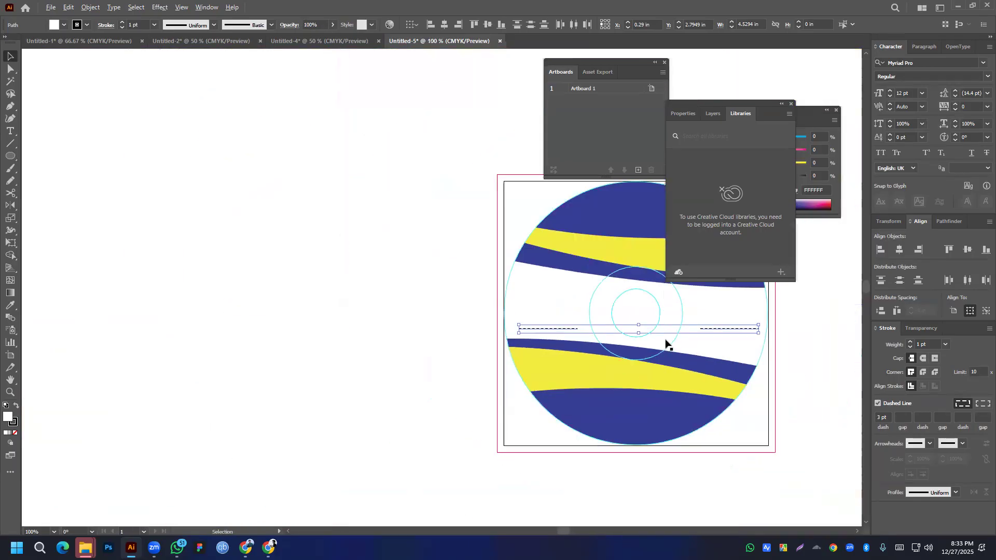
scroll(665, 343, right, 3)
click(712, 348)
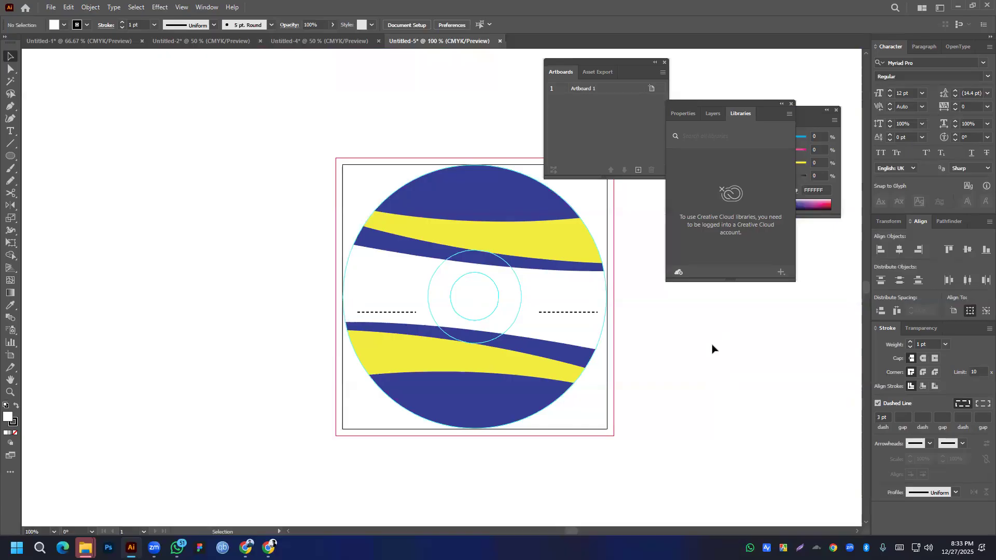
scroll(663, 334, down, 2)
drag(663, 333, 590, 323)
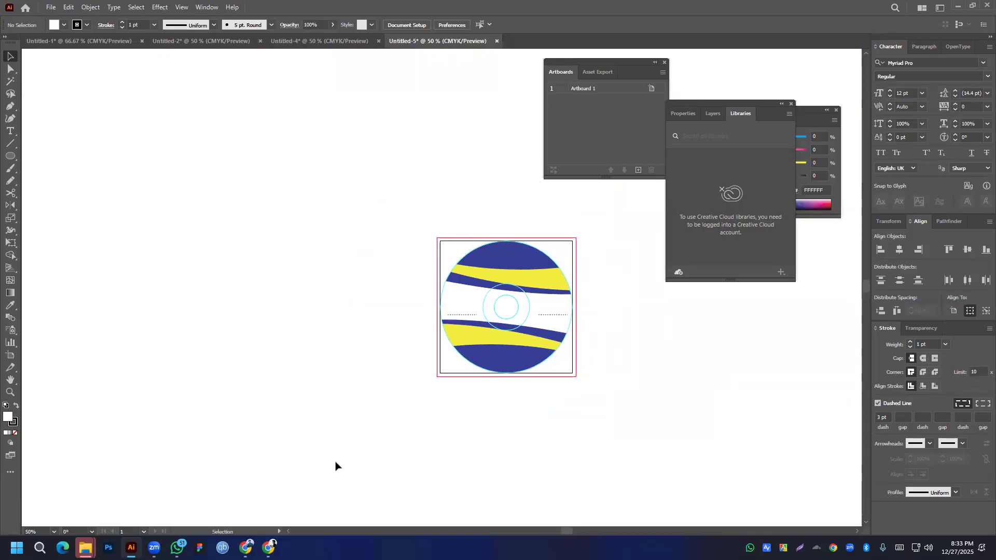
- Glance at the stationery reference in the browser, return to Illustrator and create a new 5 × 5 in CMYK document with 0.125 in bleed
click(268, 548)
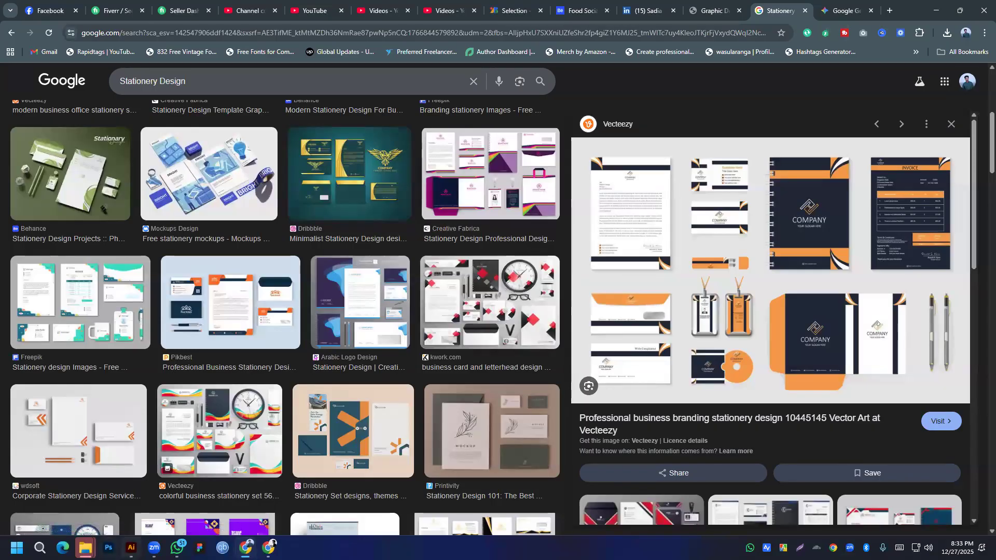
click(131, 547)
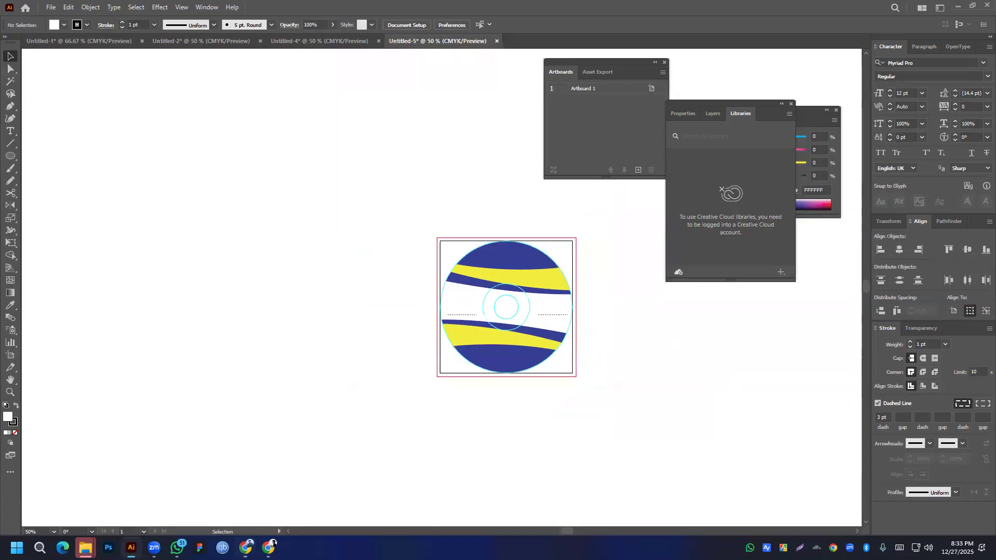
click(52, 10)
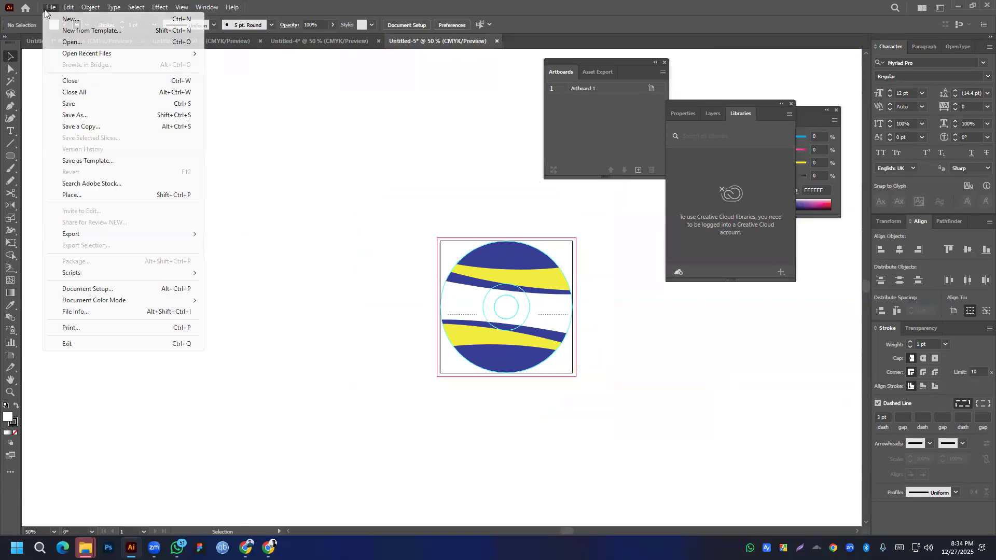
click(71, 19)
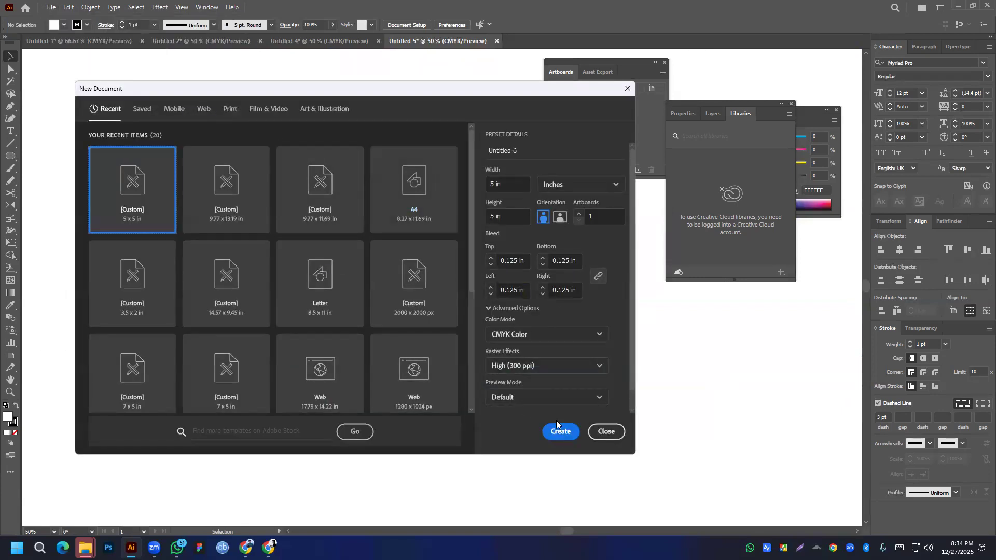
click(562, 433)
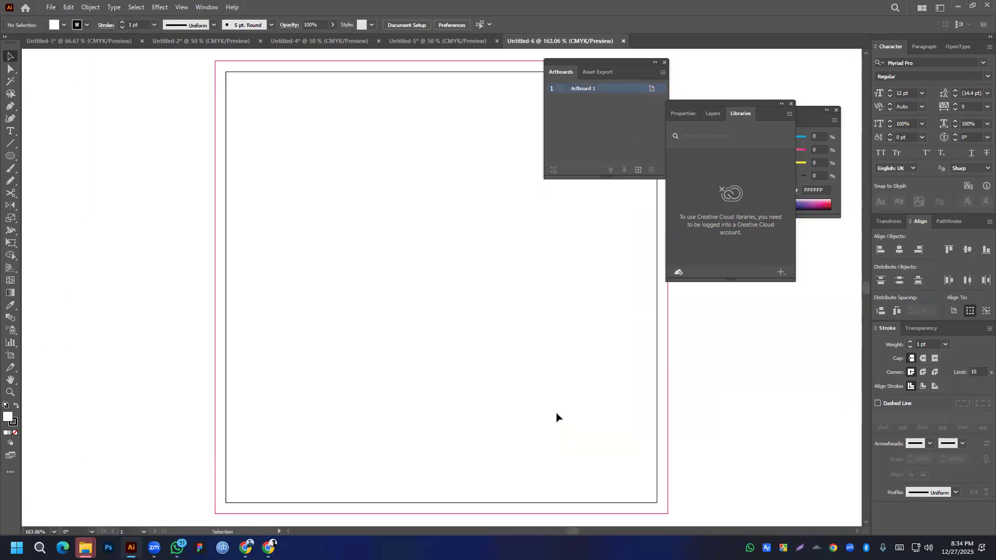
- Copy the disc design from Untitled-5 into the new document and center it horizontally and vertically on the artboard
click(437, 40)
drag(558, 354, 525, 349)
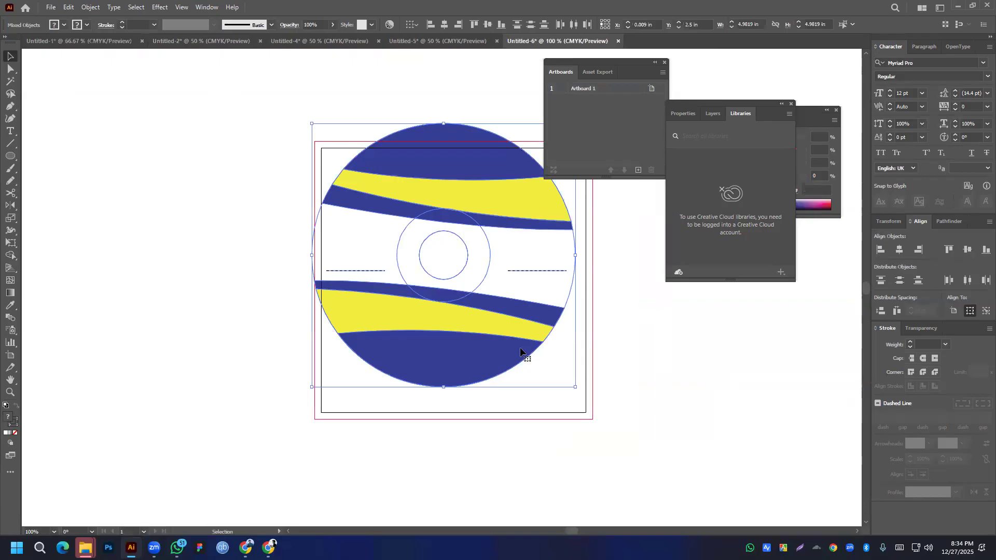
scroll(550, 300, down, 2)
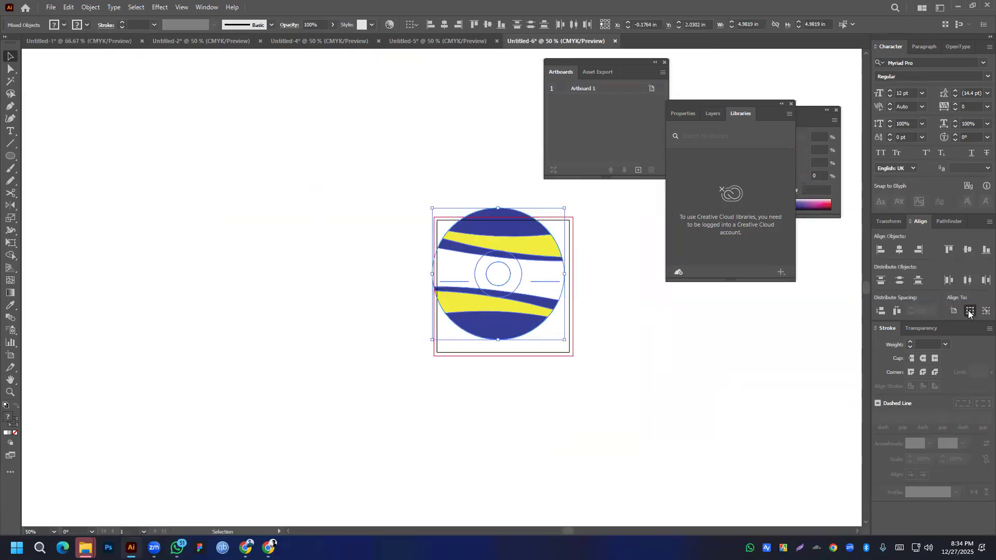
click(953, 310)
click(899, 250)
click(969, 251)
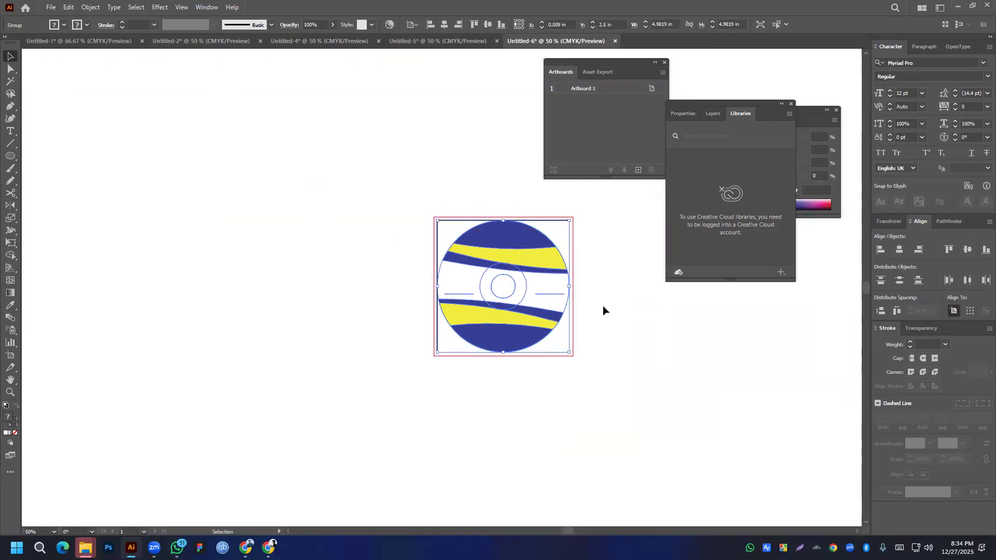
click(628, 316)
scroll(465, 285, up, 1)
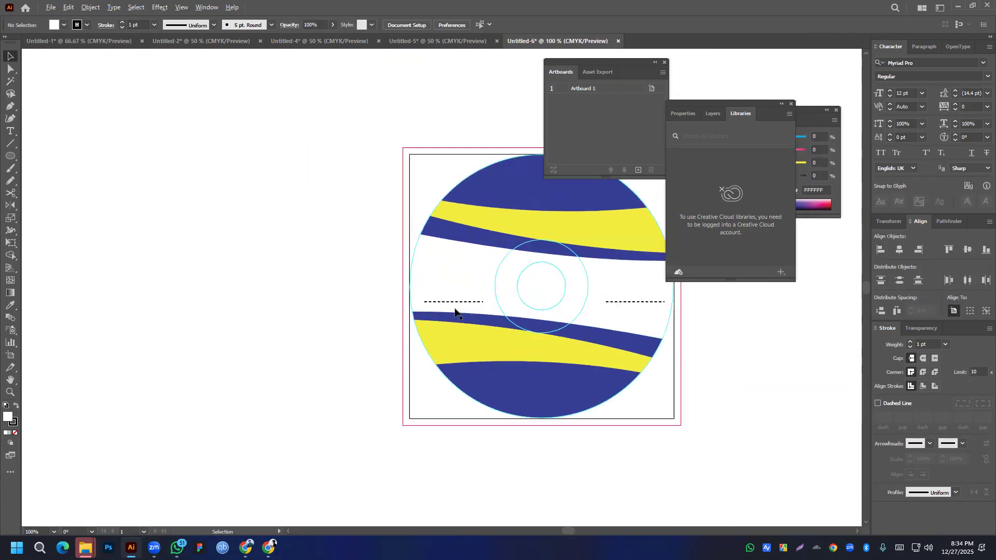
- Ungroup the copied disc design and delete both dashed lines from its white band
click(454, 304)
key(ctrl+shift+g)
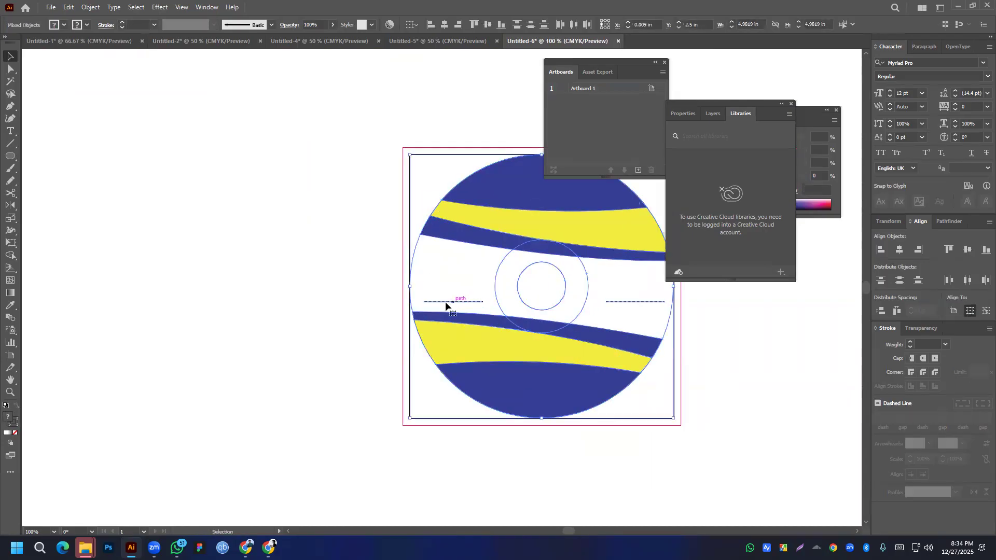
click(385, 283)
click(467, 303)
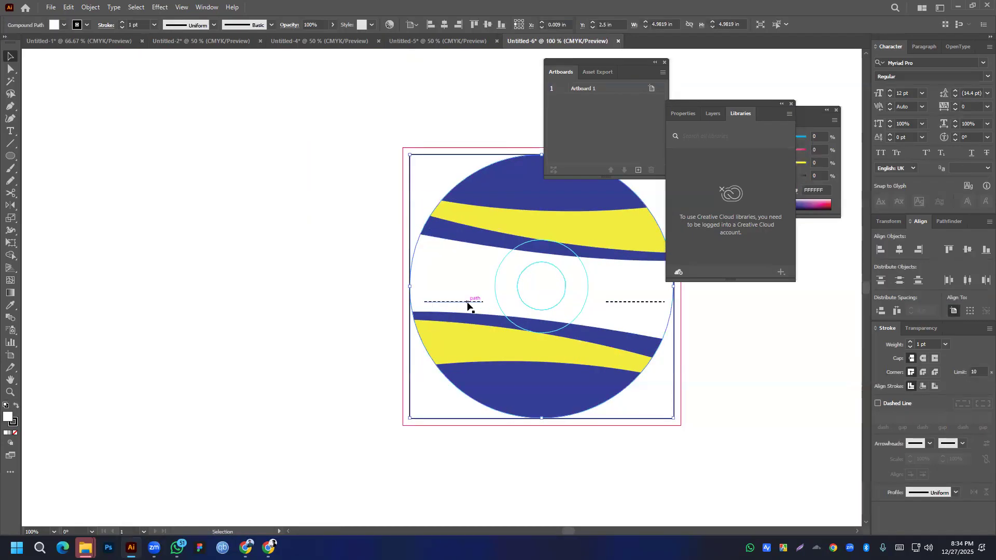
key(ctrl+shift+a)
click(477, 303)
key(Delete)
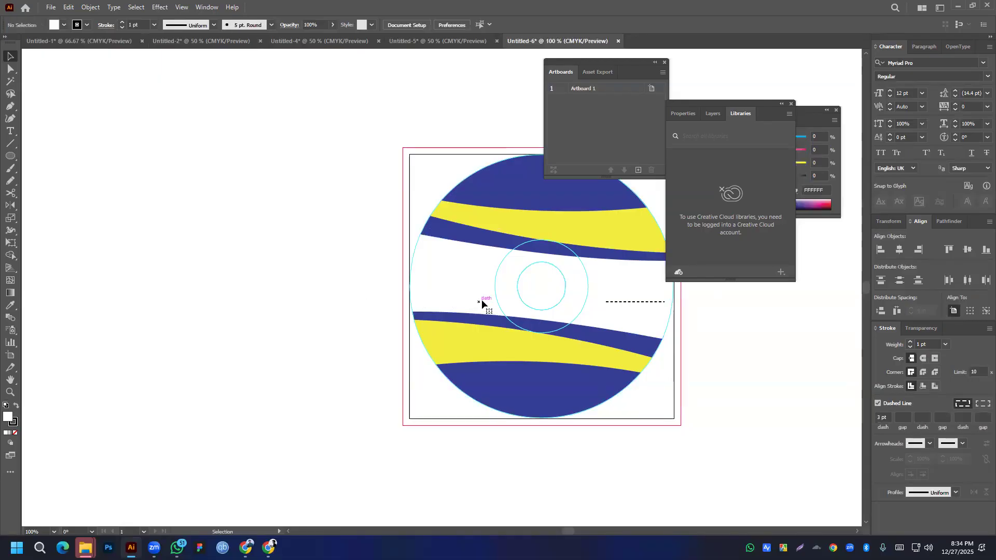
click(651, 305)
key(Delete)
- Delete the circular guides from the copied design
click(493, 283)
click(495, 284)
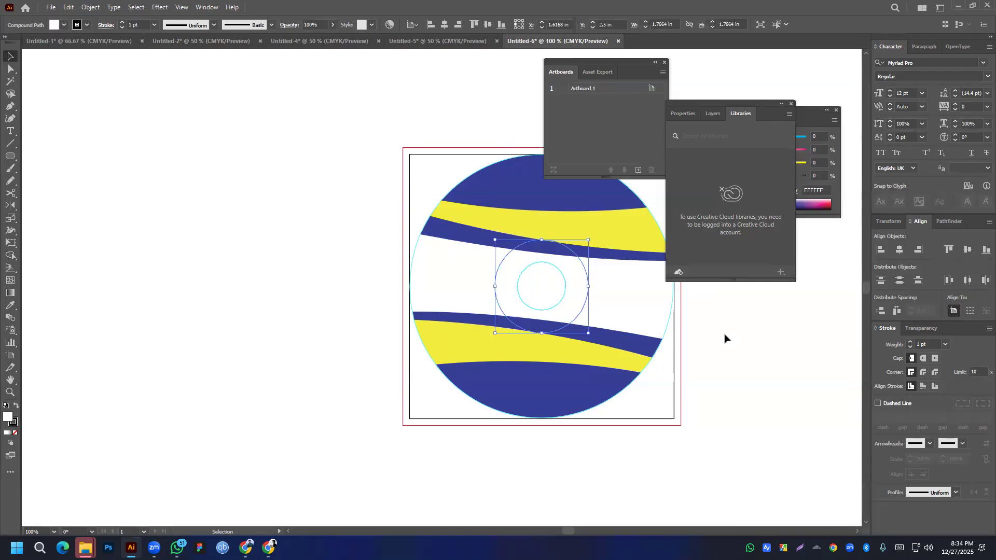
key(Delete)
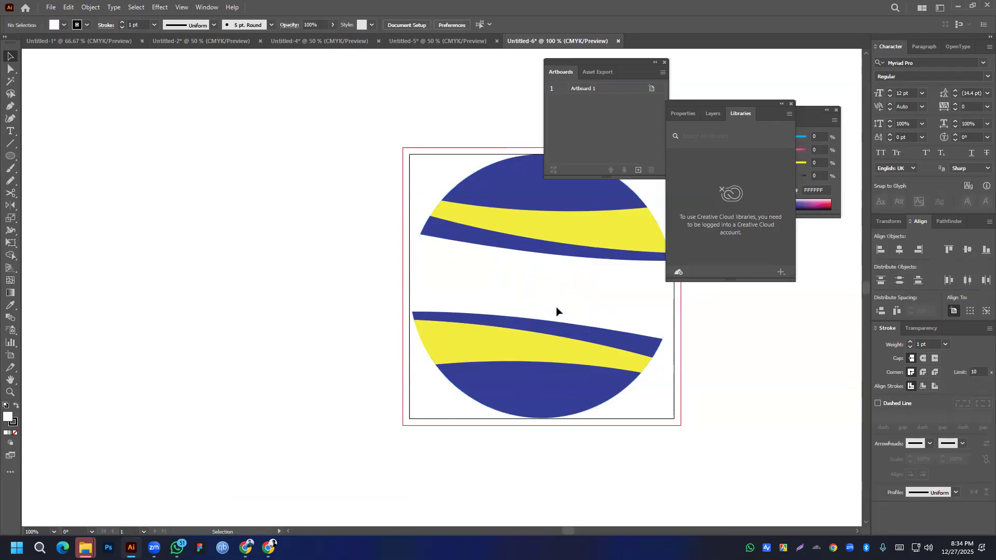
scroll(480, 270, down, 2)
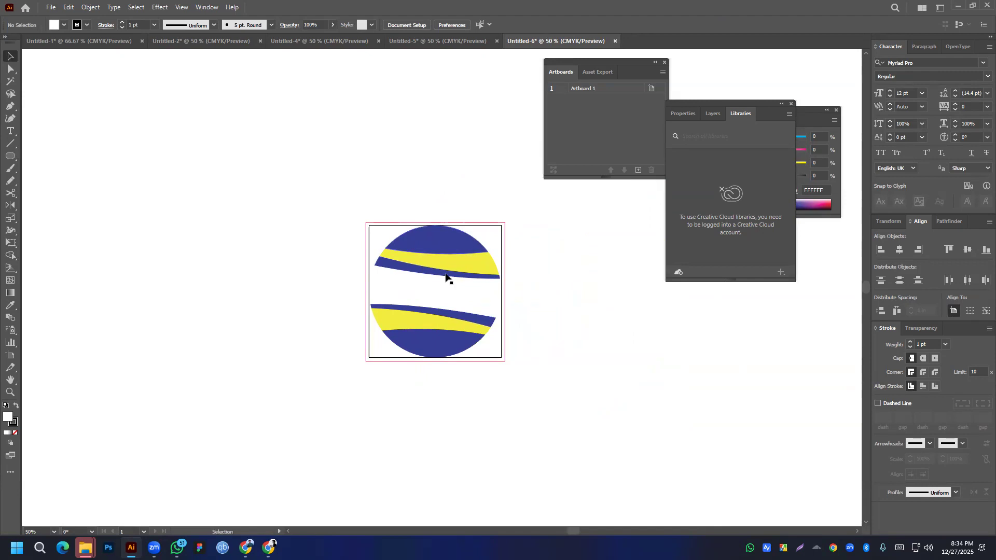
- Draw a white circle with a 1 pt black outline over the design, center it on the artboard and size it to 5 in
click(10, 156)
drag(435, 291, 499, 315)
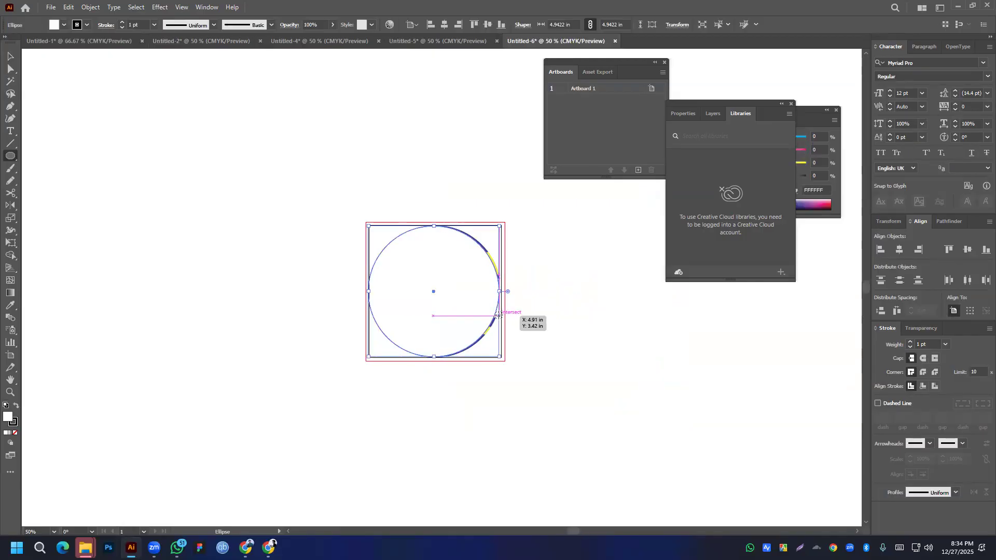
click(901, 250)
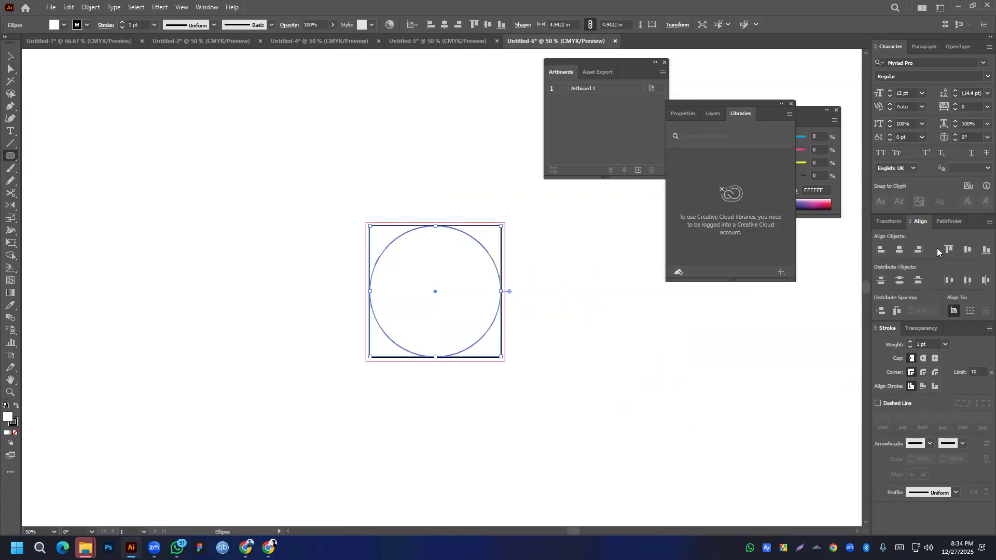
scroll(504, 267, up, 2)
scroll(500, 310, up, 5)
drag(484, 344, 488, 342)
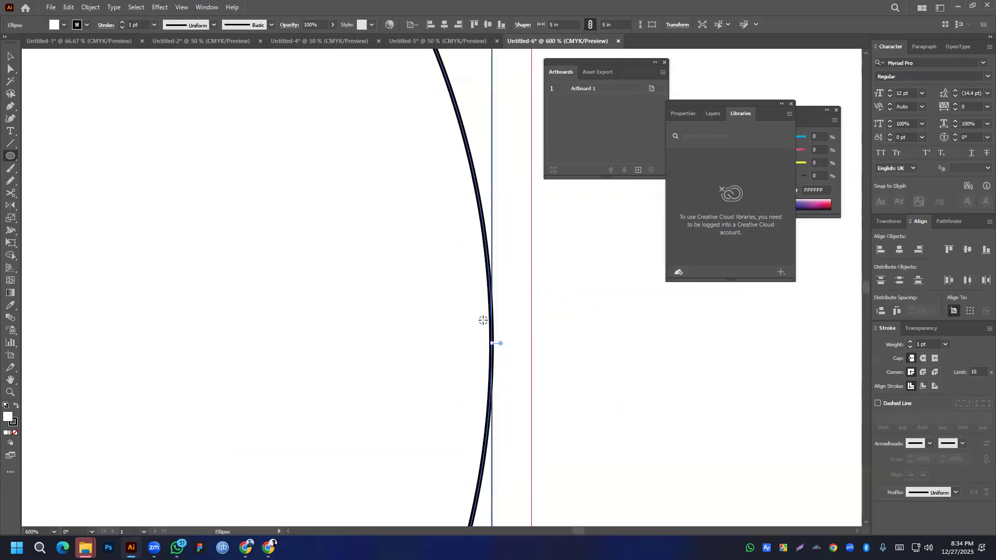
scroll(484, 319, down, 5)
drag(423, 310, 525, 306)
key(v)
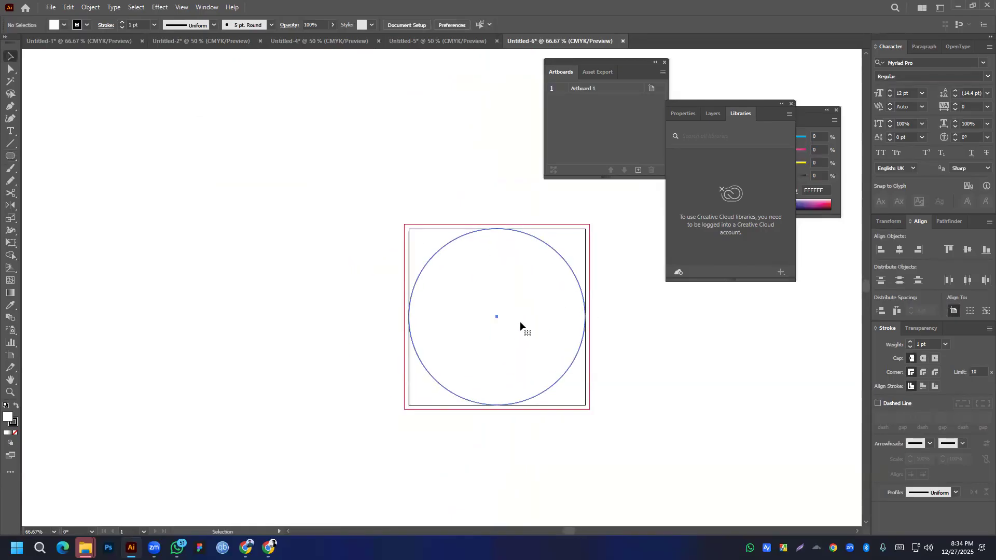
click(285, 163)
- Draw a vertical line about 0.53 in long just inside the circle's top with the Pen tool and give it a 5 pt stroke
click(10, 106)
click(496, 238)
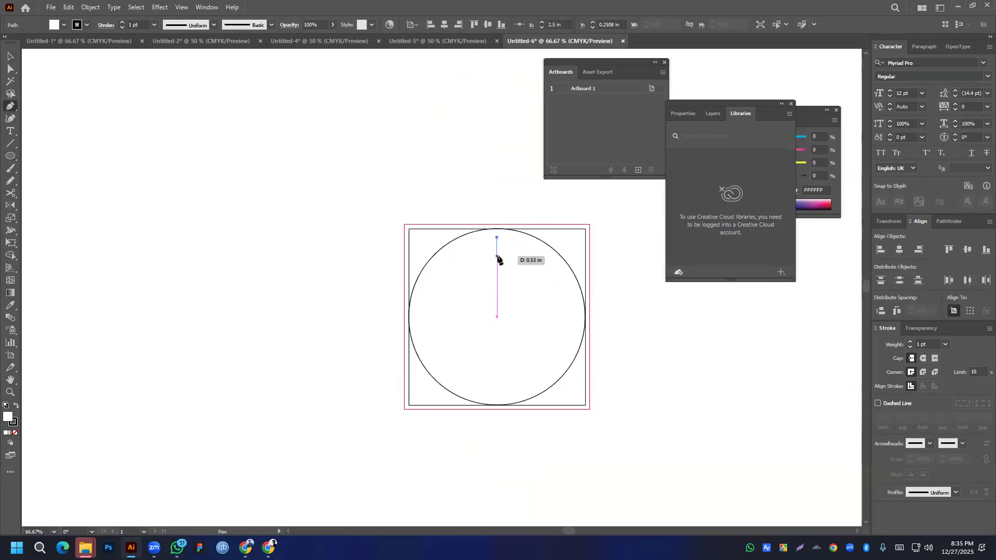
click(497, 257)
key(v)
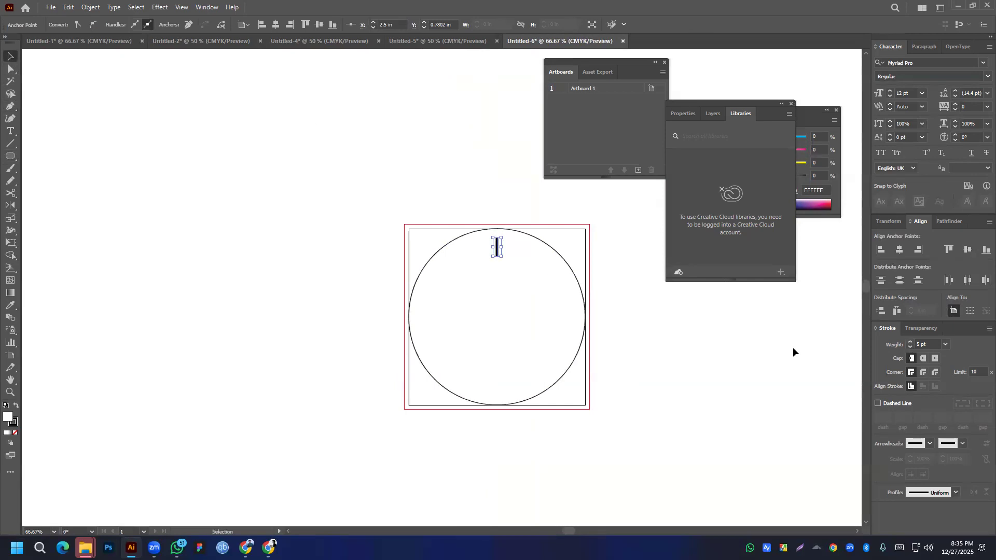
click(666, 333)
- Make a copy of the short vertical line rotated 30° about the circle's center
click(497, 253)
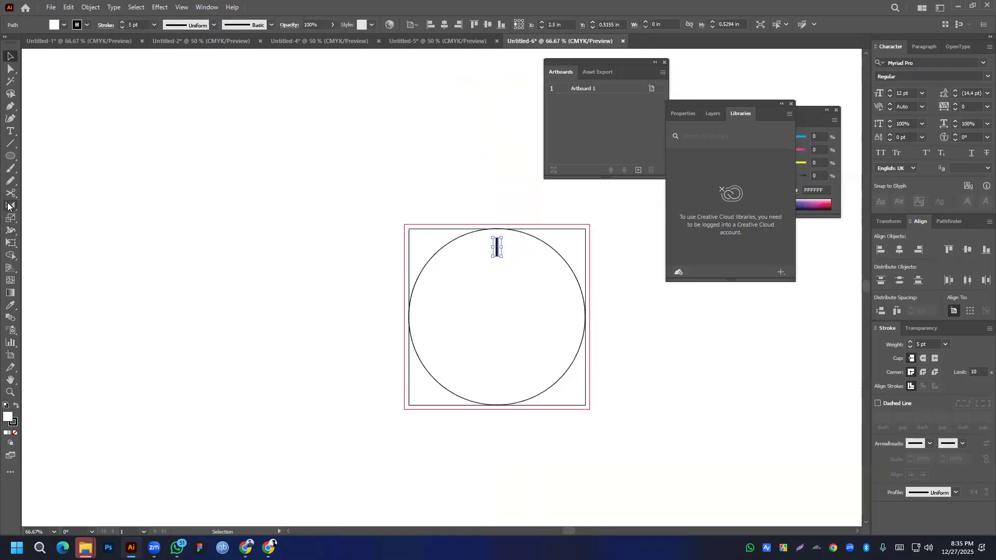
key(r)
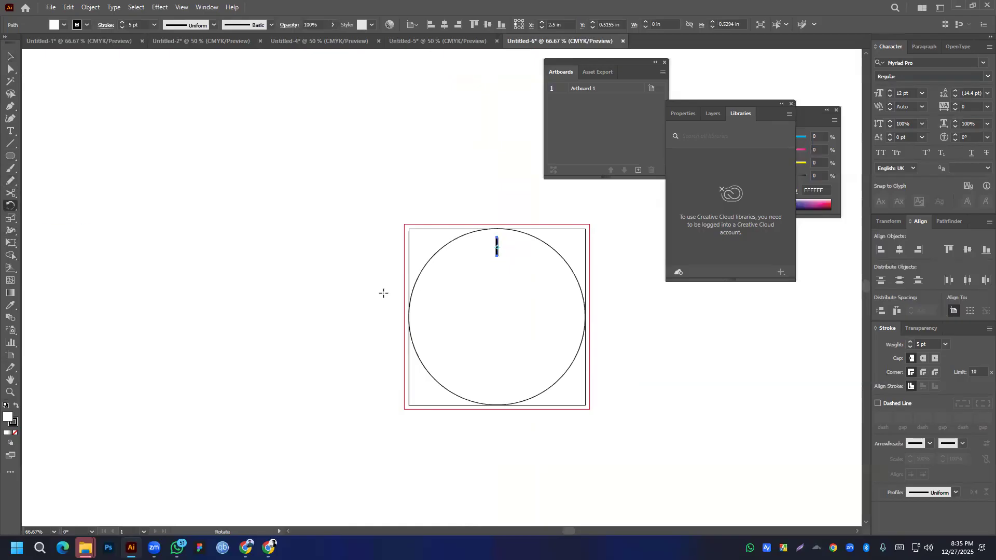
alt+click(496, 317)
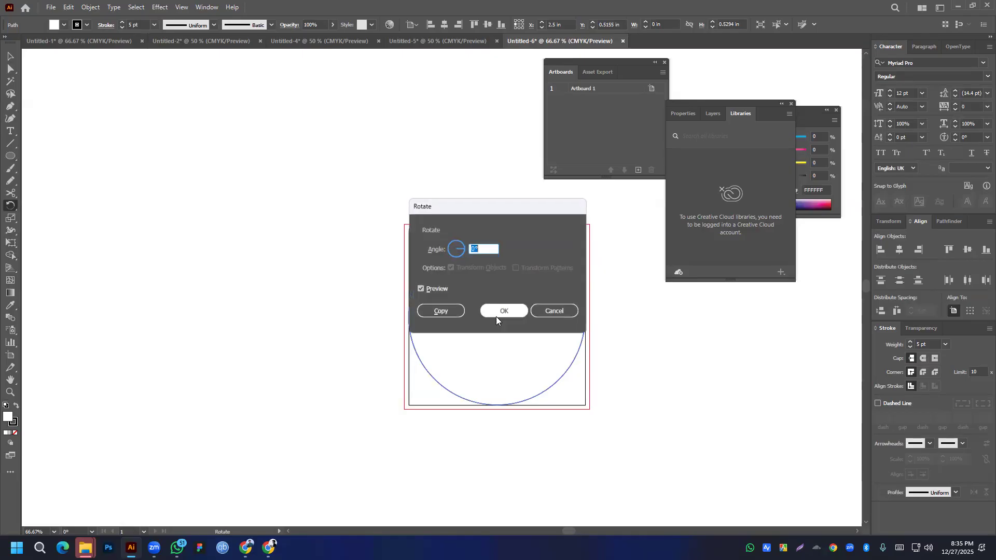
text(30)
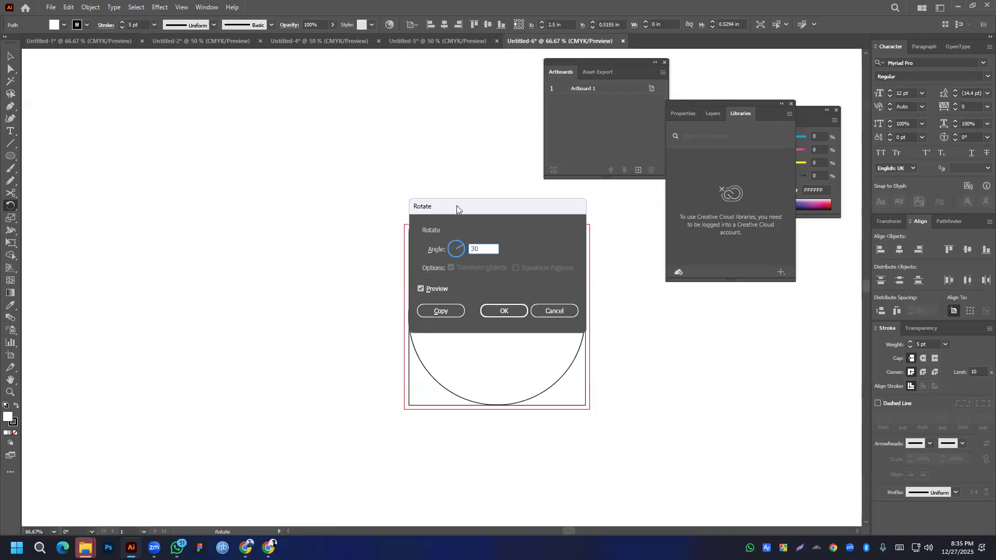
drag(456, 205, 331, 136)
click(308, 219)
click(308, 219)
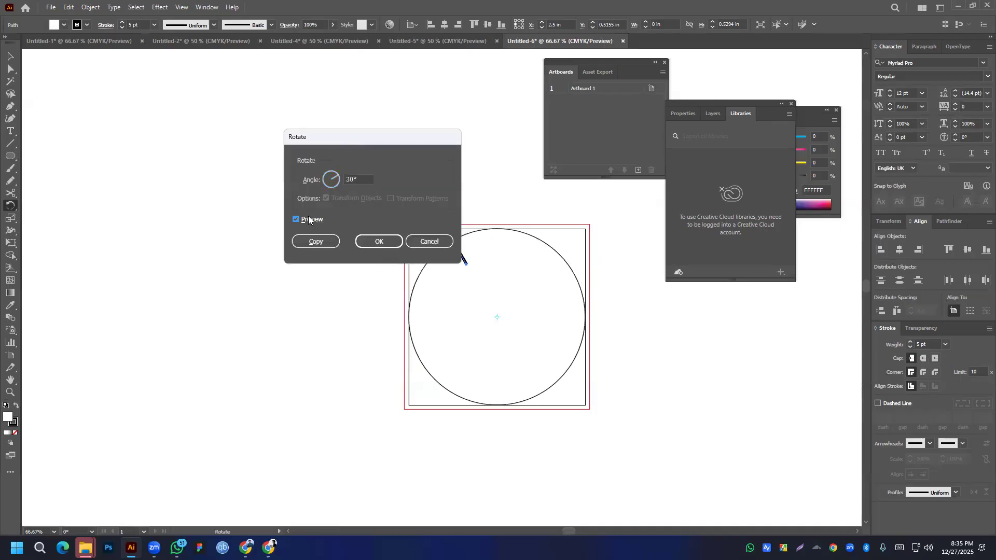
click(314, 241)
- Repeat the 30° rotated copy ten times to complete a ring of twelve hour marks
key(ctrl+d)
key(ctrl+d)
key(ctrl+d)
key(ctrl+d)
key(ctrl+d)
key(ctrl+d)
key(ctrl+d)
key(ctrl+d)
key(ctrl+d)
key(ctrl+d)
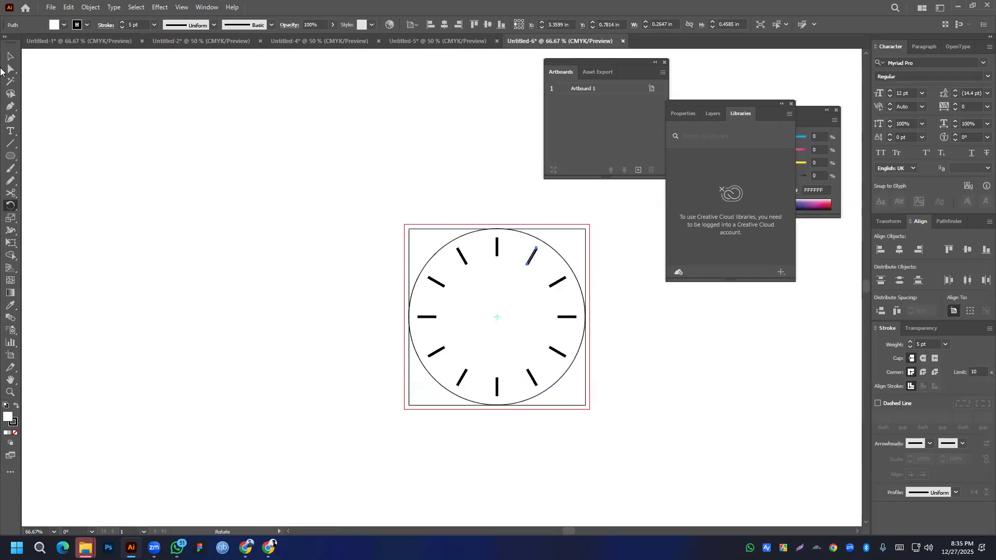
- Convert the white 5 in circle into a guide so the curved design beneath the hour marks shows
click(10, 57)
click(509, 240)
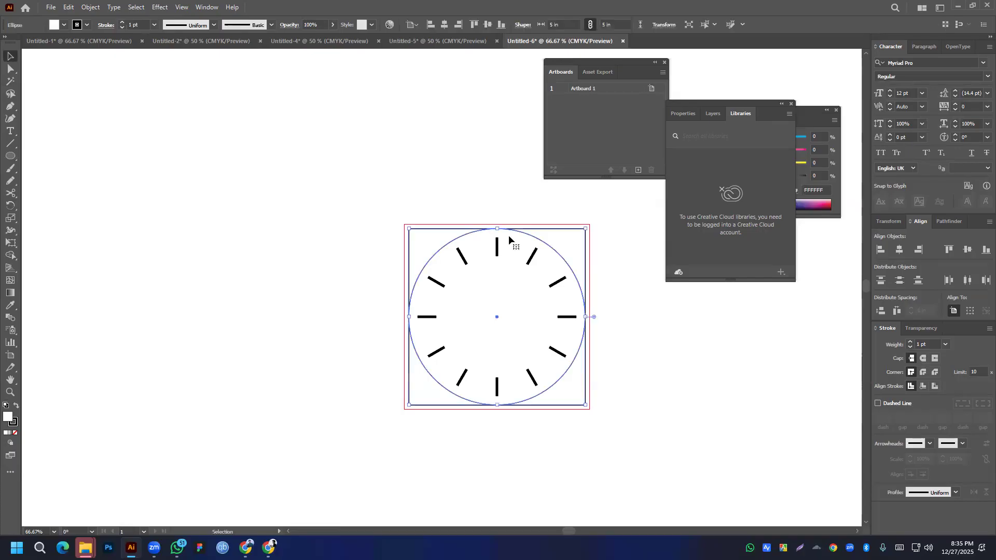
key(ctrl+5)
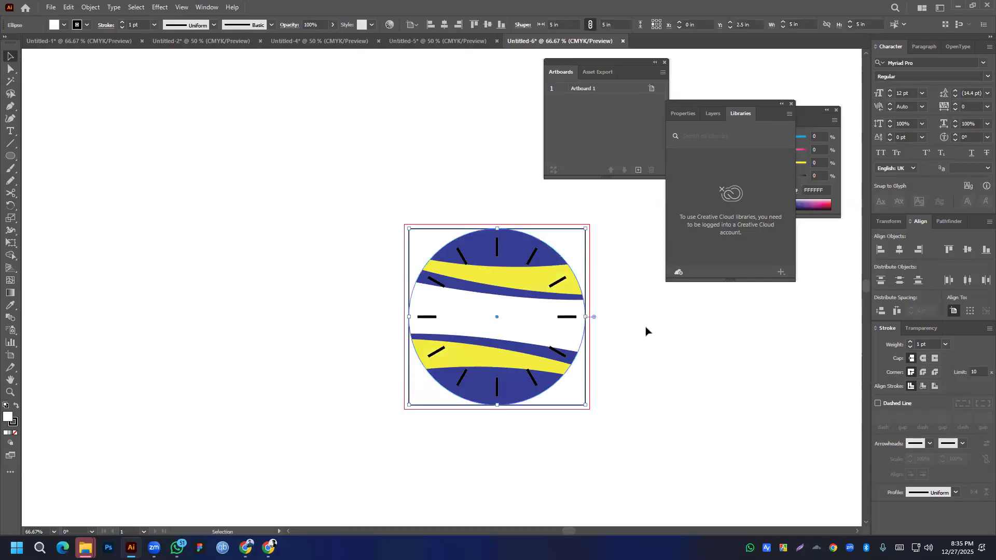
click(644, 329)
- Select the twelve hour marks without the circle guide and give them a white stroke with no fill
scroll(482, 265, up, 2)
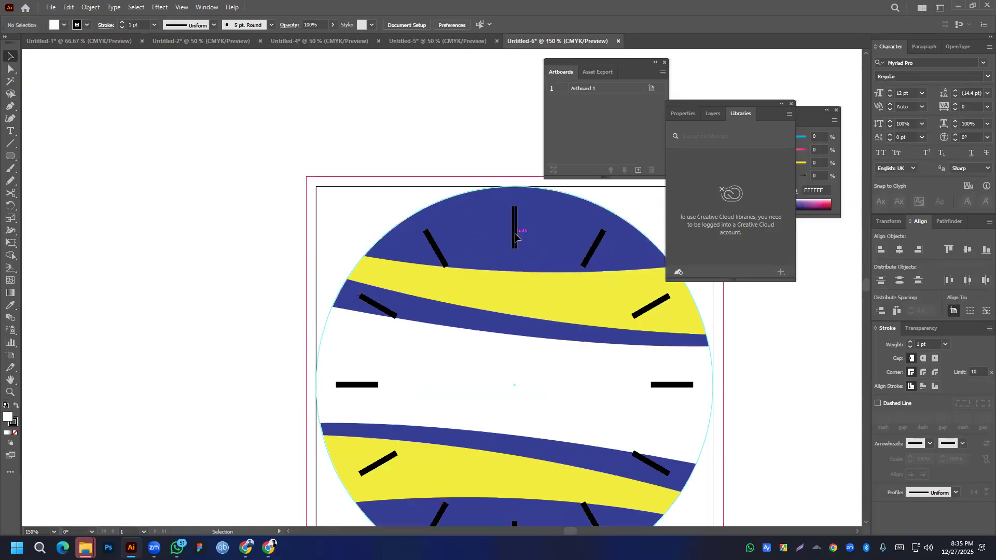
click(515, 236)
scroll(381, 178, down, 2)
drag(376, 164, 540, 389)
drag(426, 341, 426, 340)
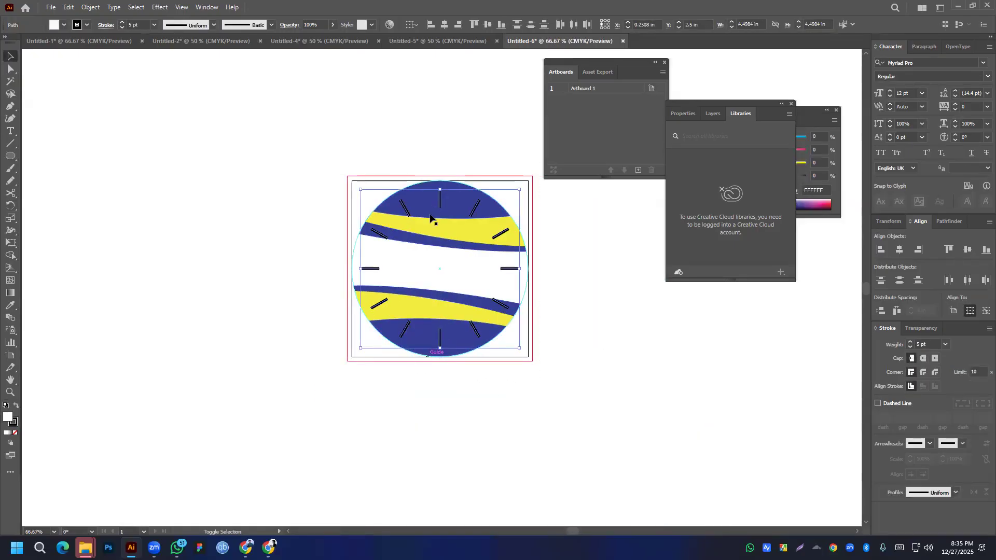
click(408, 255)
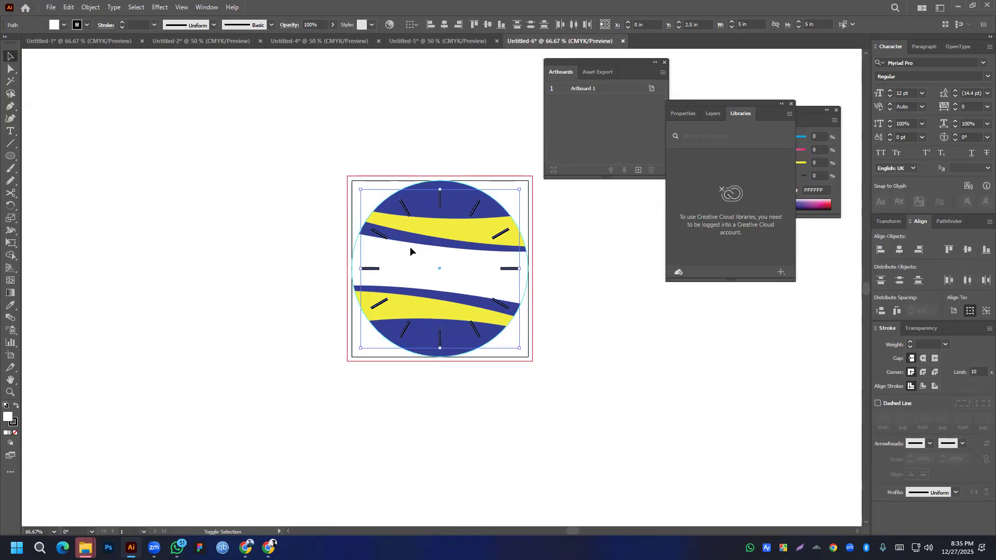
key(shift+x)
click(15, 434)
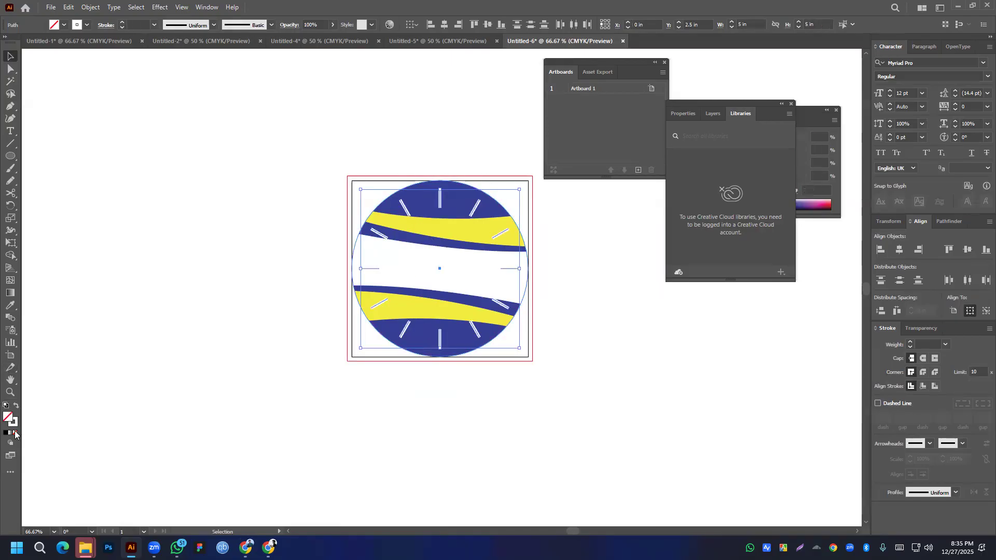
click(464, 442)
- Select all twelve hour marks, leaving out the circle guide, and group them
scroll(447, 259, up, 2)
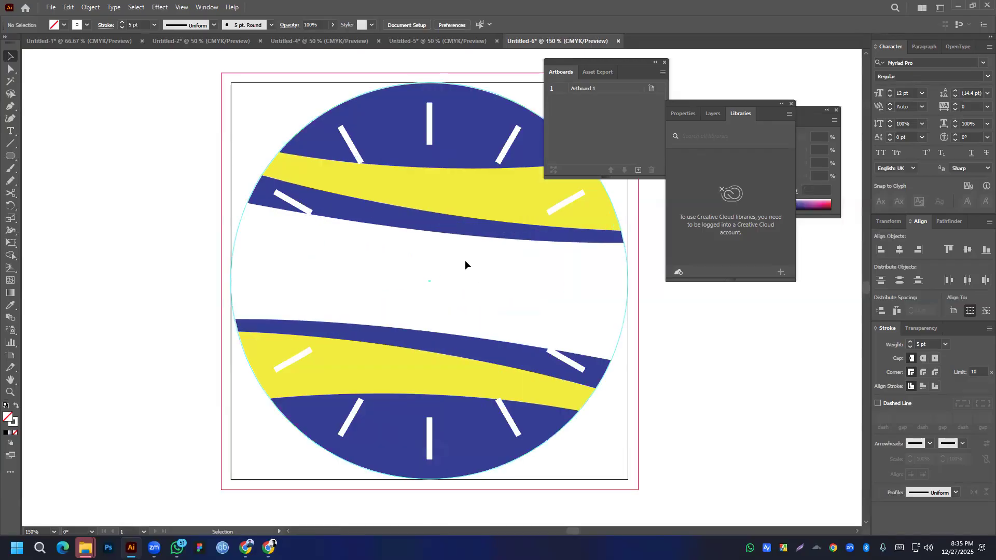
drag(478, 262, 499, 318)
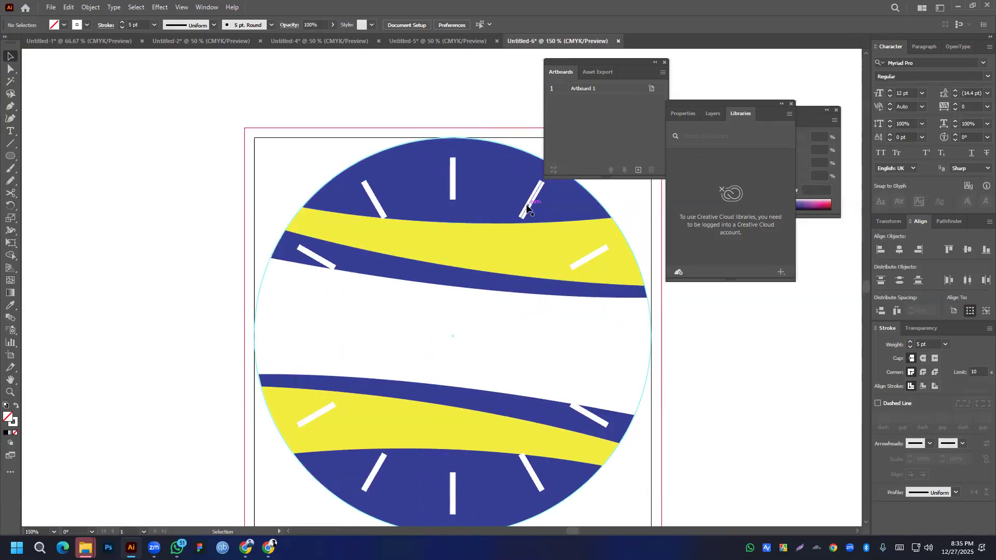
click(454, 179)
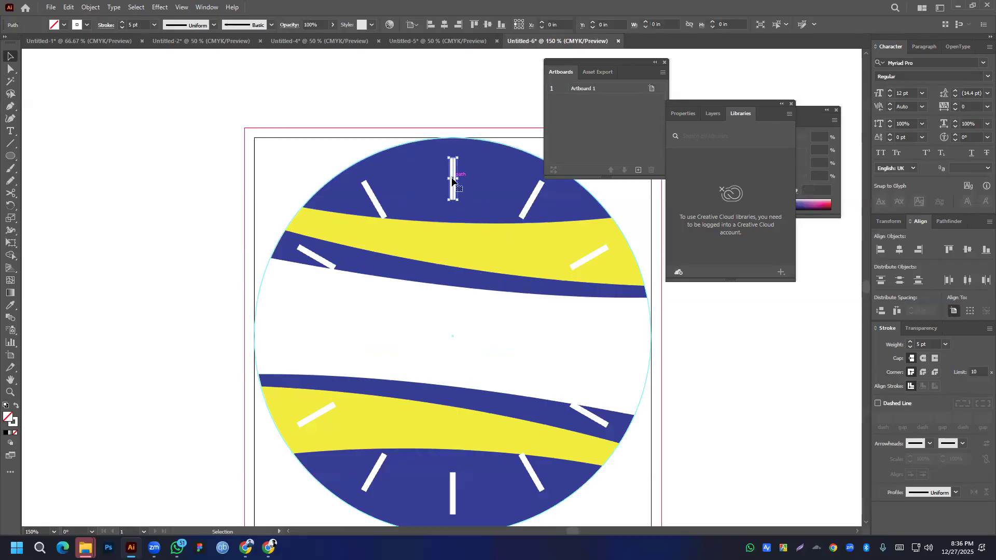
scroll(433, 212, down, 4)
scroll(443, 239, up, 2)
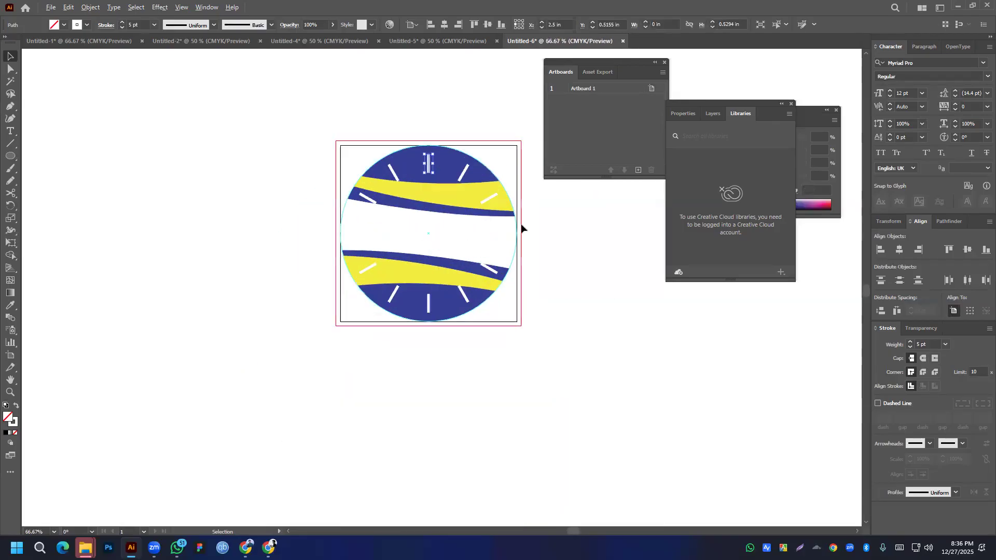
drag(314, 125, 545, 360)
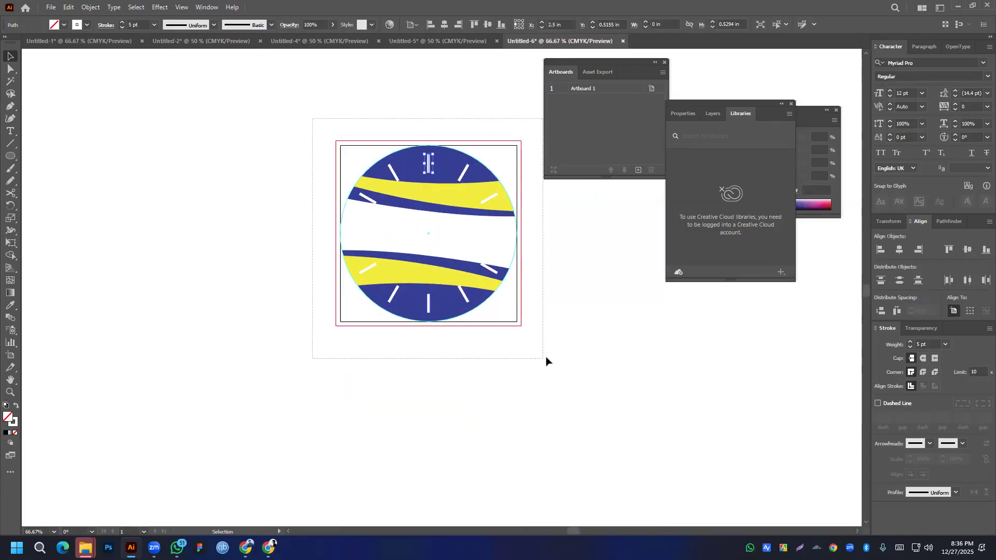
drag(405, 344, 419, 294)
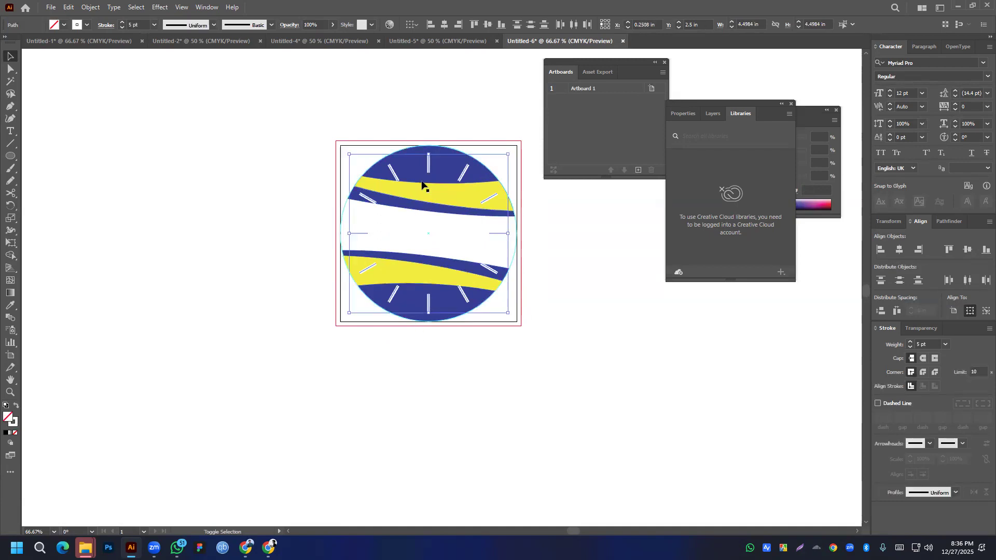
key(ctrl+z)
click(434, 196)
key(a)
key(v)
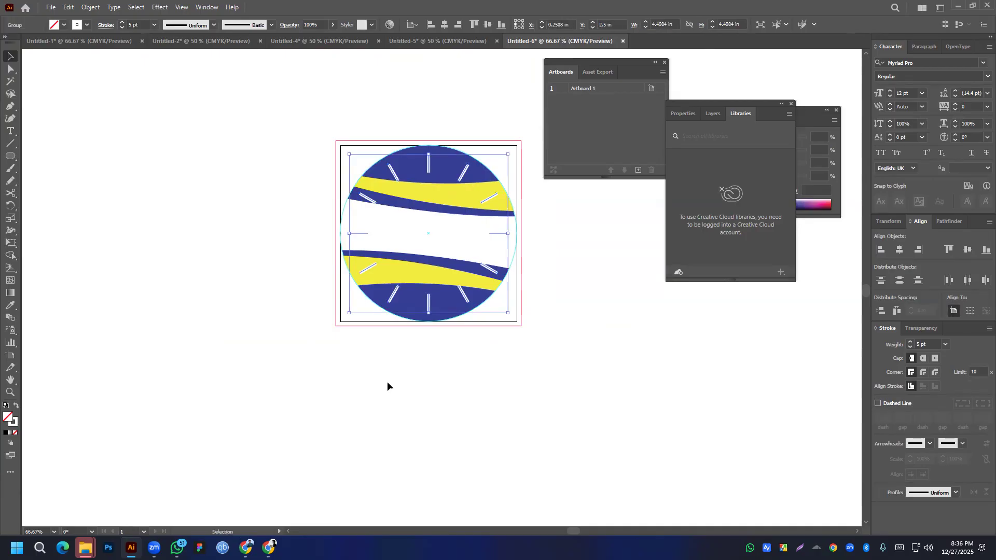
- Expand the grouped hour marks so their strokes become filled shapes
click(89, 8)
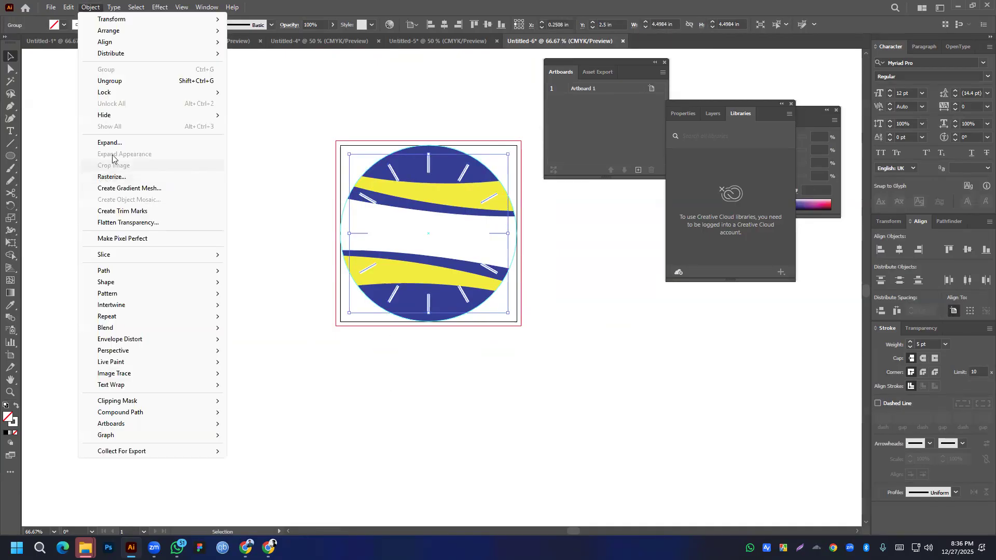
click(109, 144)
click(481, 329)
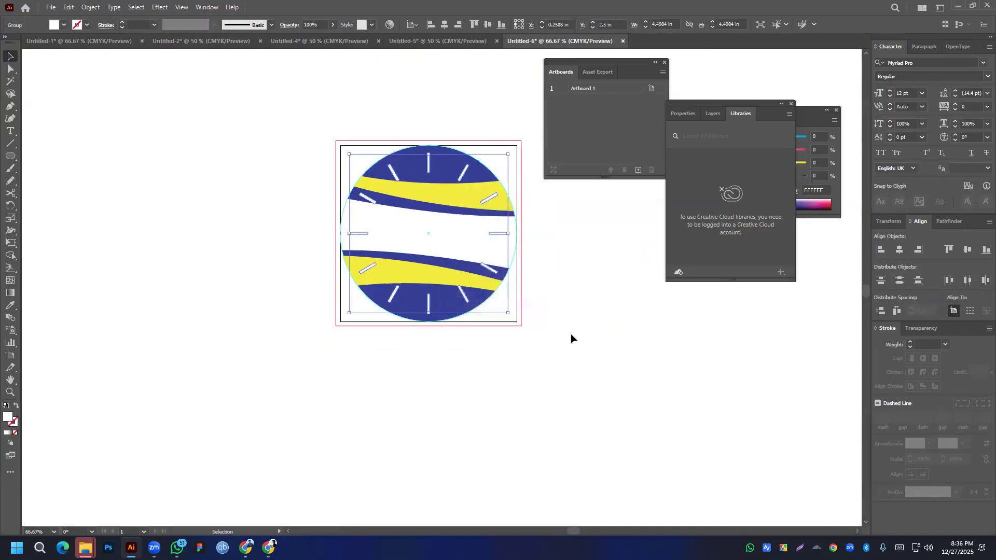
- Recolor the expanded hour marks pure red (FF0000)
double_click(7, 418)
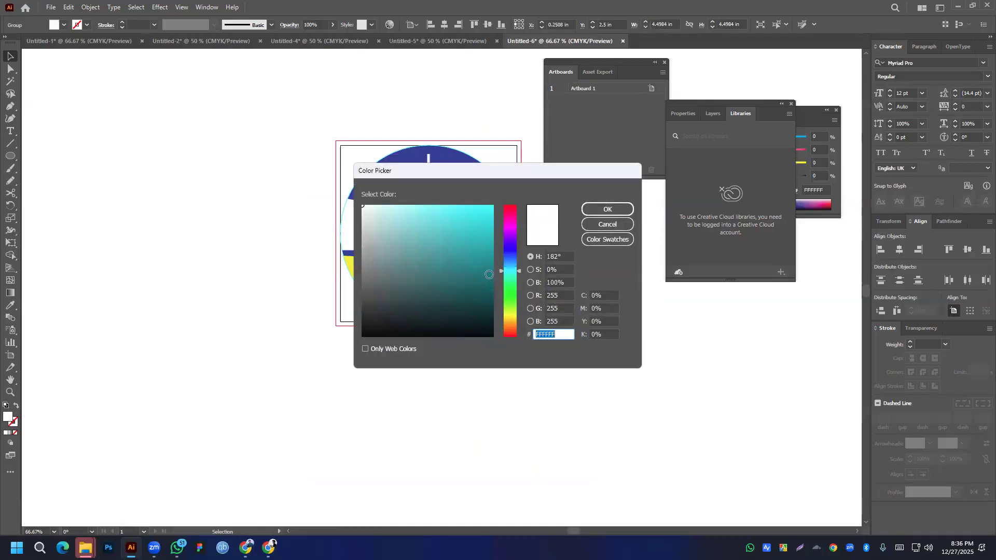
drag(513, 261, 506, 202)
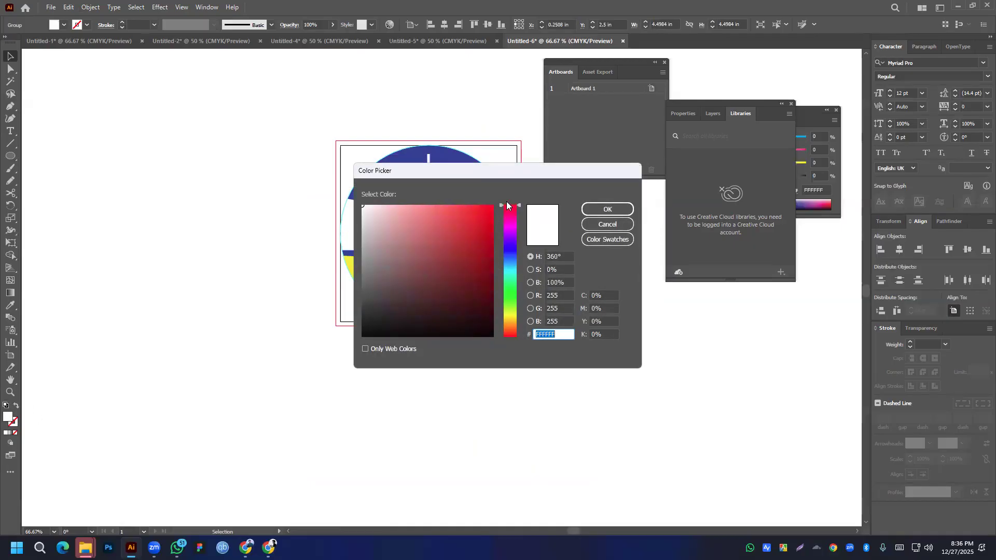
click(607, 209)
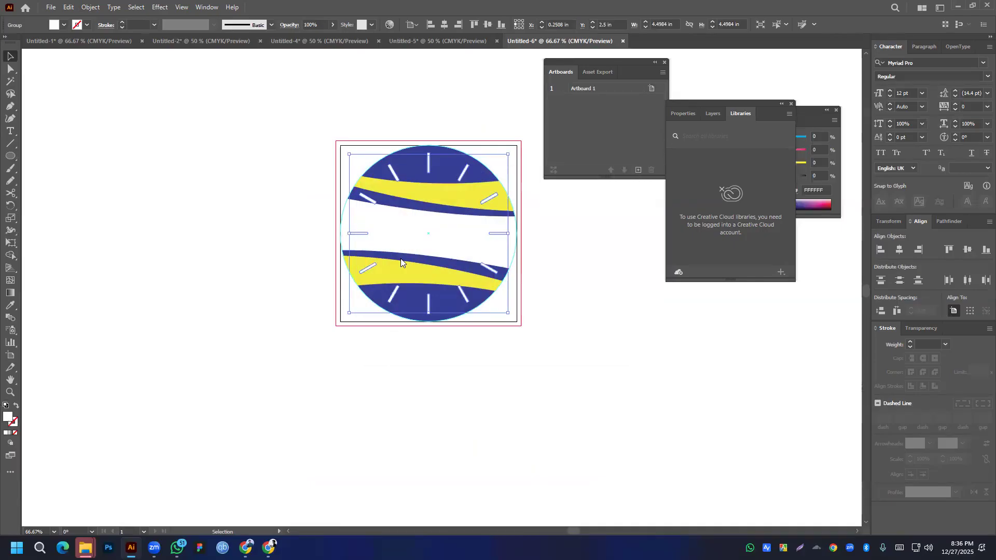
mouse_move(512, 213)
mouse_down()
mouse_move(514, 192)
mouse_move(500, 201)
mouse_up()
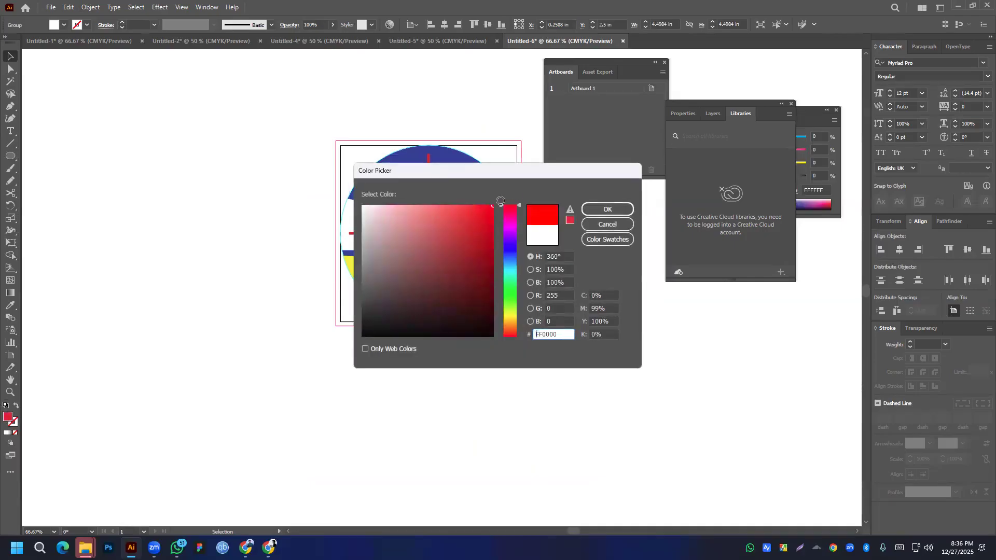
click(584, 209)
click(510, 352)
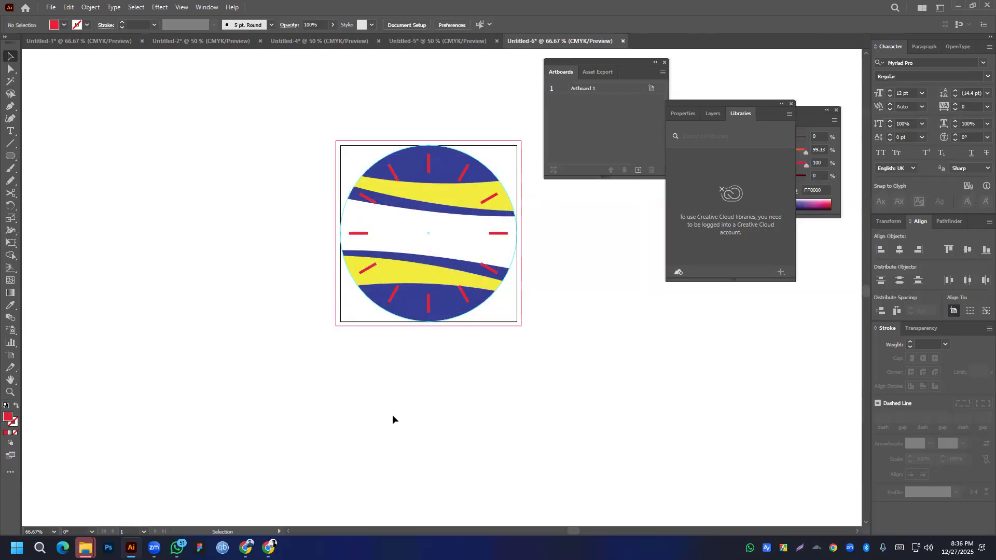
- Set the fill of the hour-mark group to black (000000)
click(460, 172)
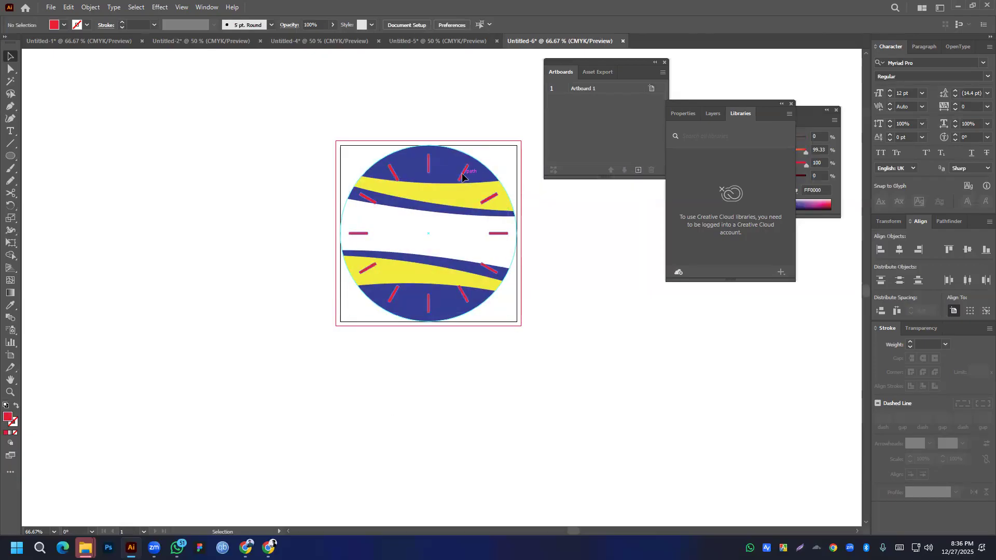
double_click(8, 417)
mouse_move(413, 265)
mouse_down()
mouse_move(367, 209)
mouse_move(472, 213)
mouse_move(359, 268)
mouse_move(360, 345)
mouse_up()
click(607, 209)
click(556, 371)
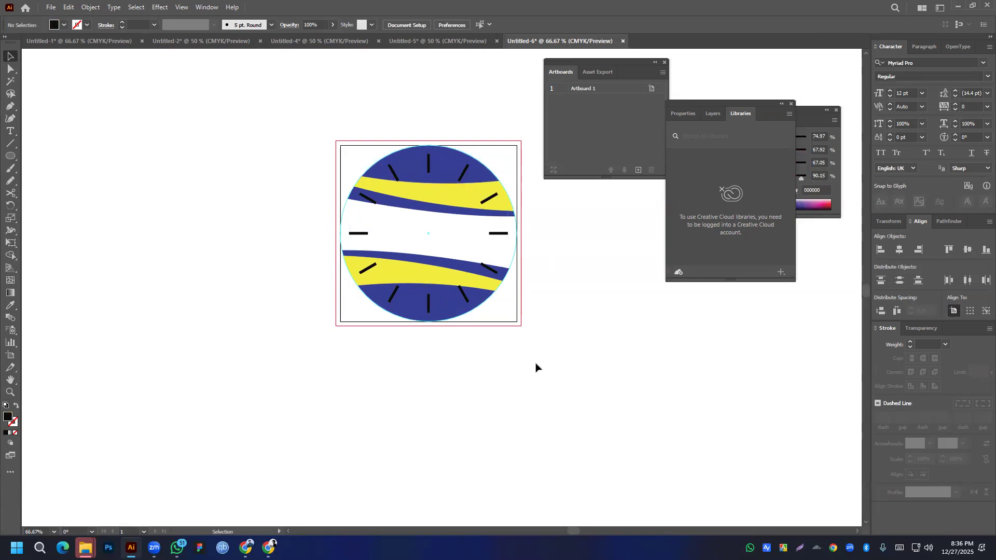
scroll(549, 273, down, 1)
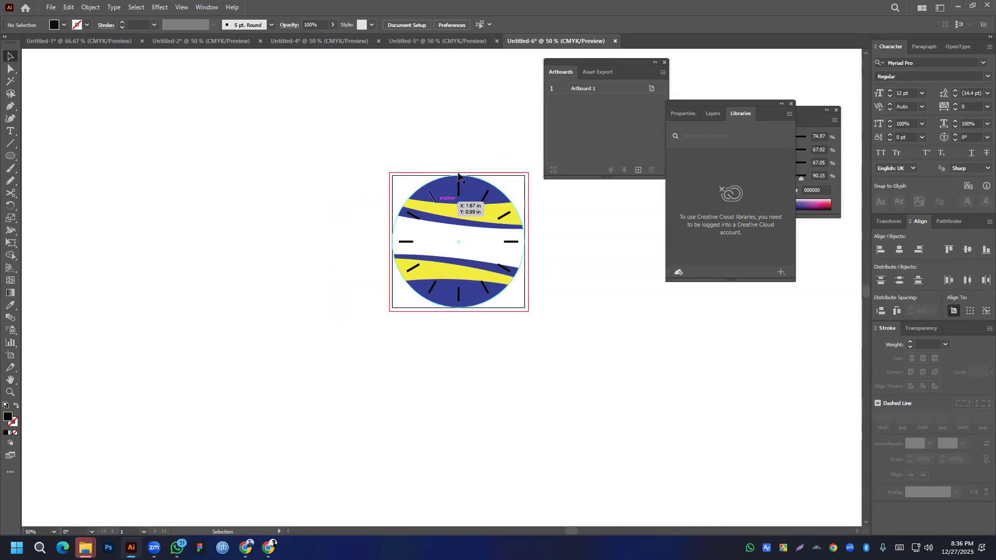
click(487, 199)
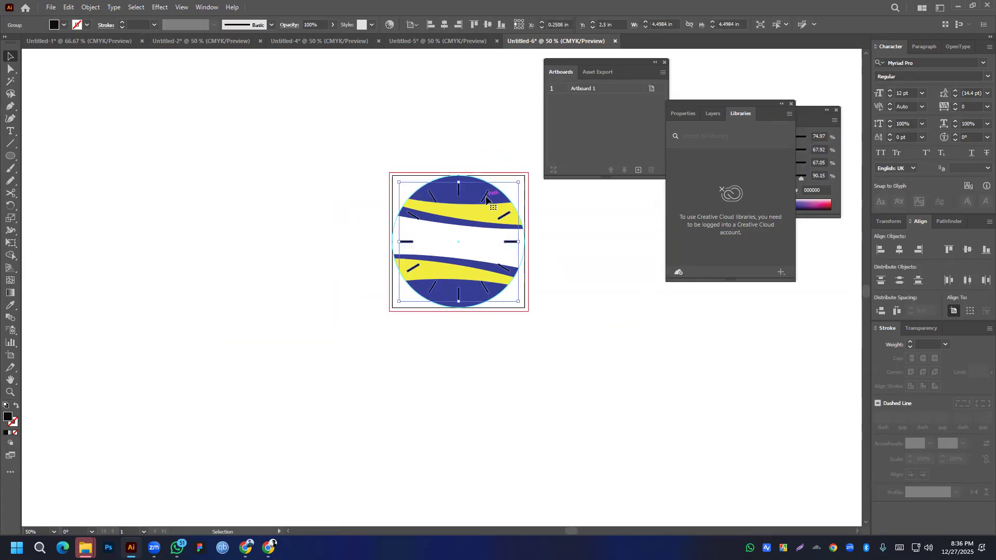
key(Delete)
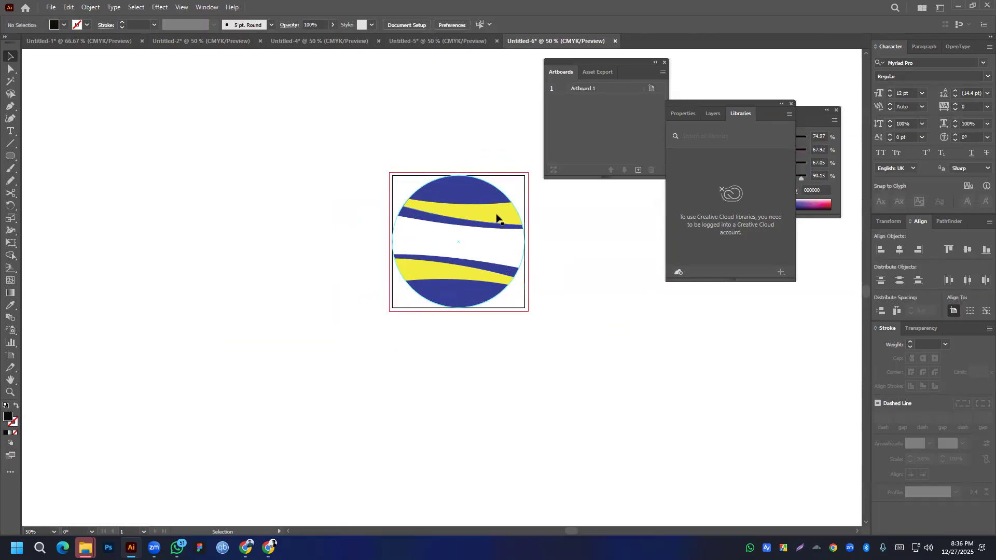
key(a)
key(ctrl+z)
key(v)
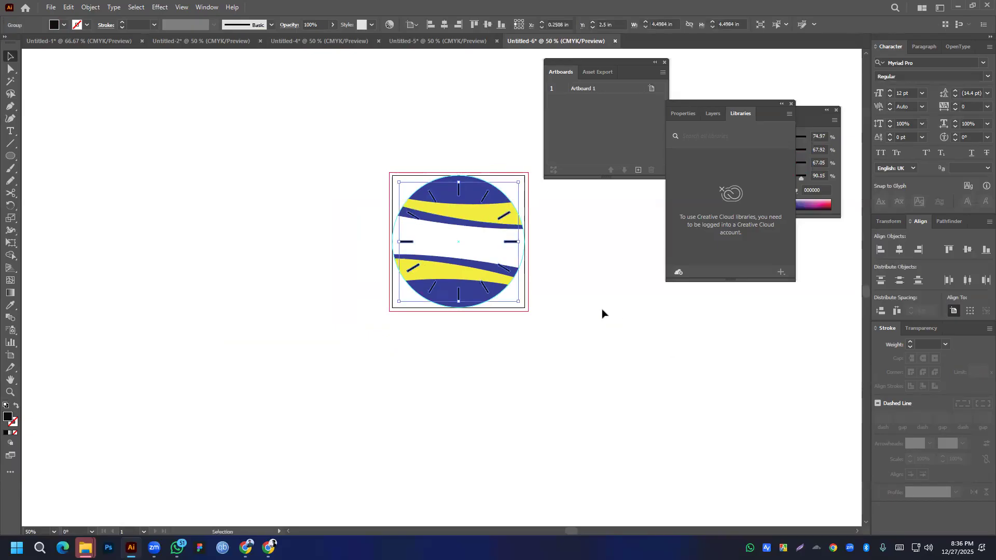
click(571, 296)
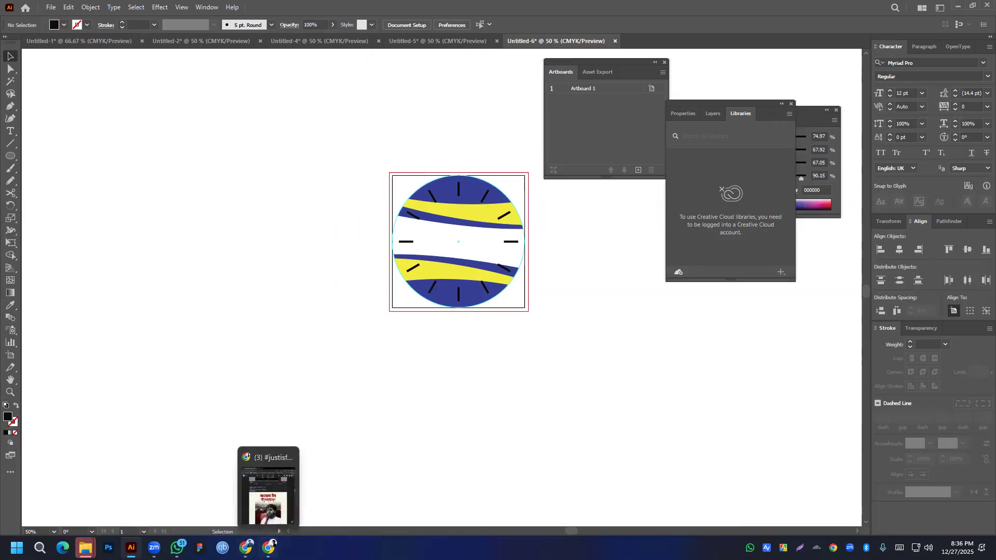
- Check the stationery reference image in the browser and create a 5 in wide portrait CMYK document with 0.125 in bleeds
click(264, 519)
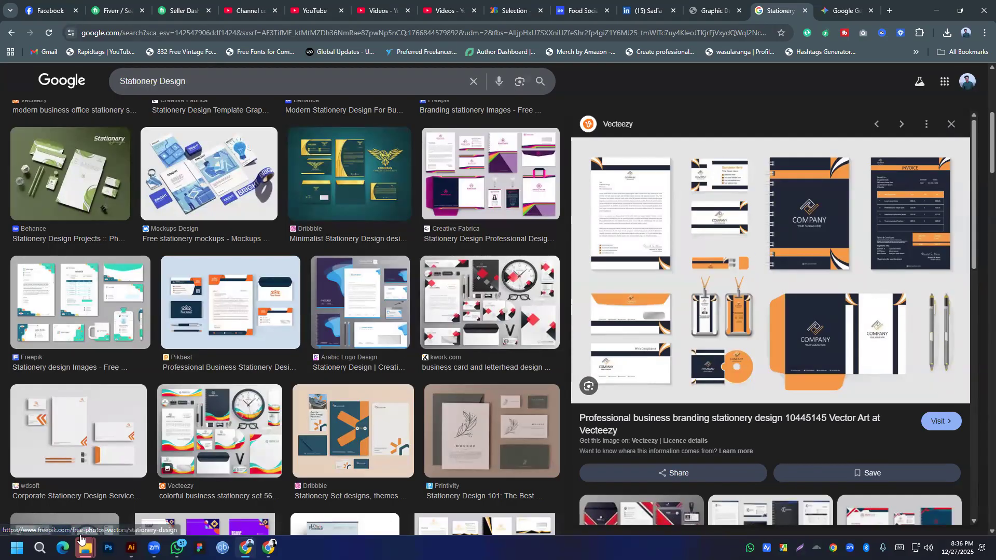
click(131, 548)
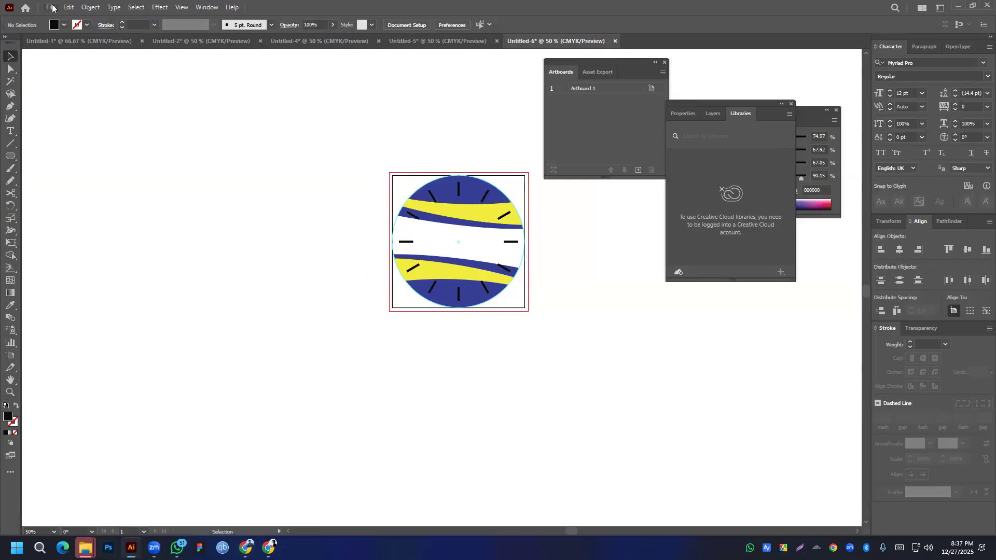
click(51, 7)
click(65, 21)
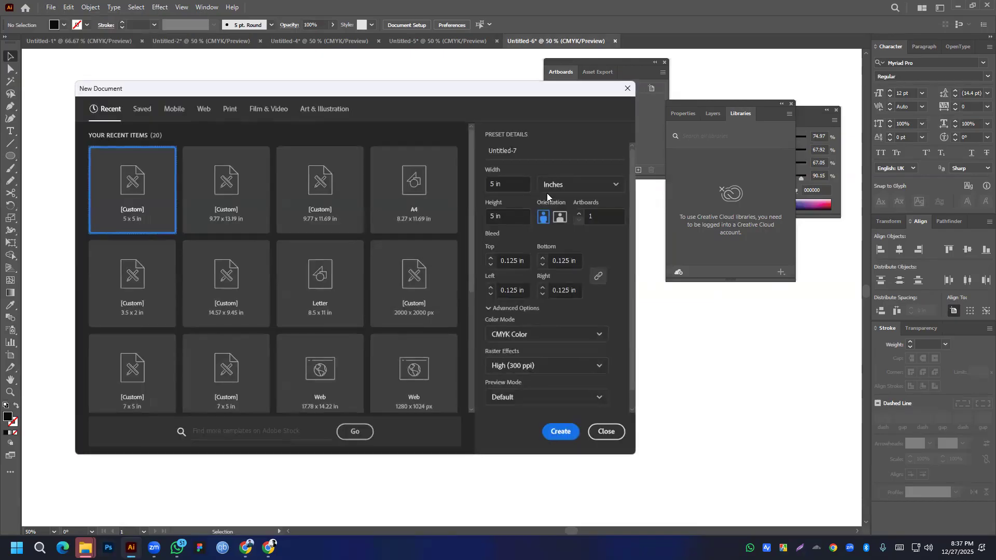
double_click(492, 216)
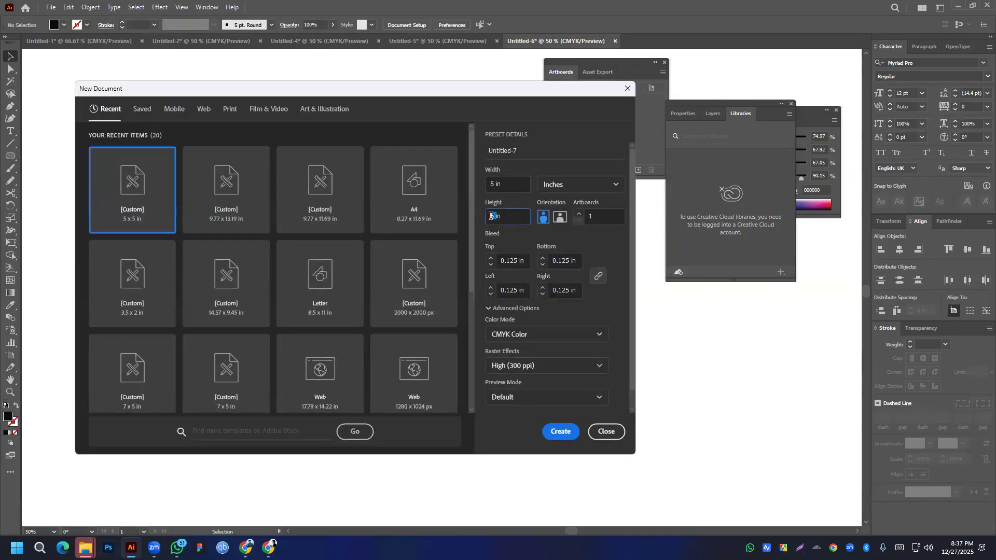
double_click(493, 183)
click(602, 242)
click(562, 432)
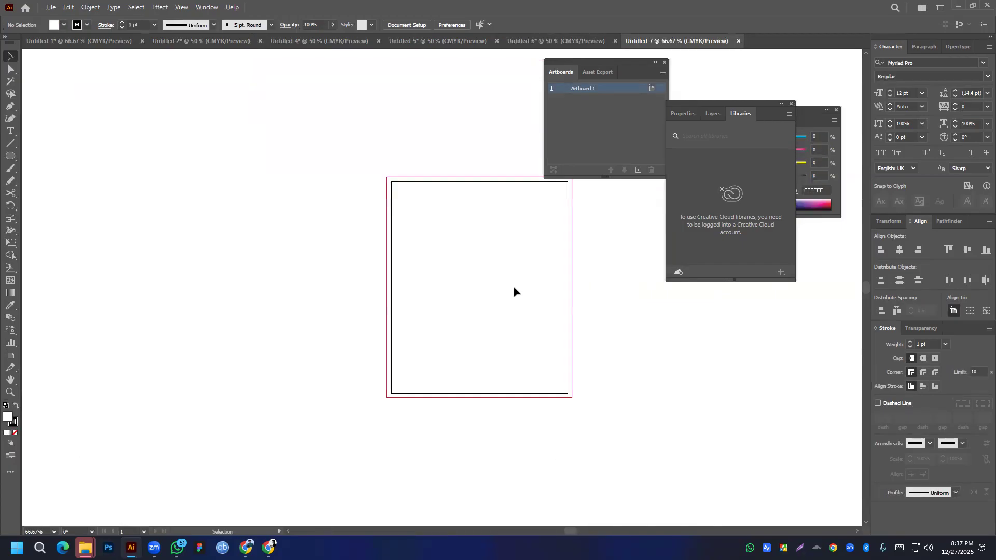
- Copy the blue and yellow curved design from an earlier document into the new one and place its top edge on the upper bleed line
click(197, 39)
drag(403, 346, 474, 460)
drag(446, 408, 420, 351)
drag(420, 135, 424, 177)
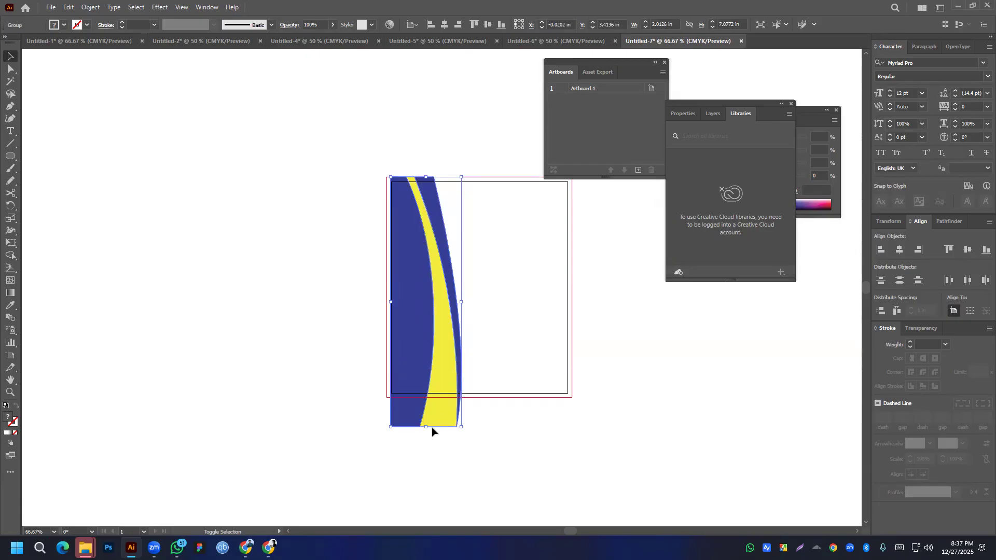
- Shorten the curved design to end at the lower bleed line and shift it to the left bleed line
drag(426, 427, 424, 398)
drag(438, 300, 428, 301)
click(436, 462)
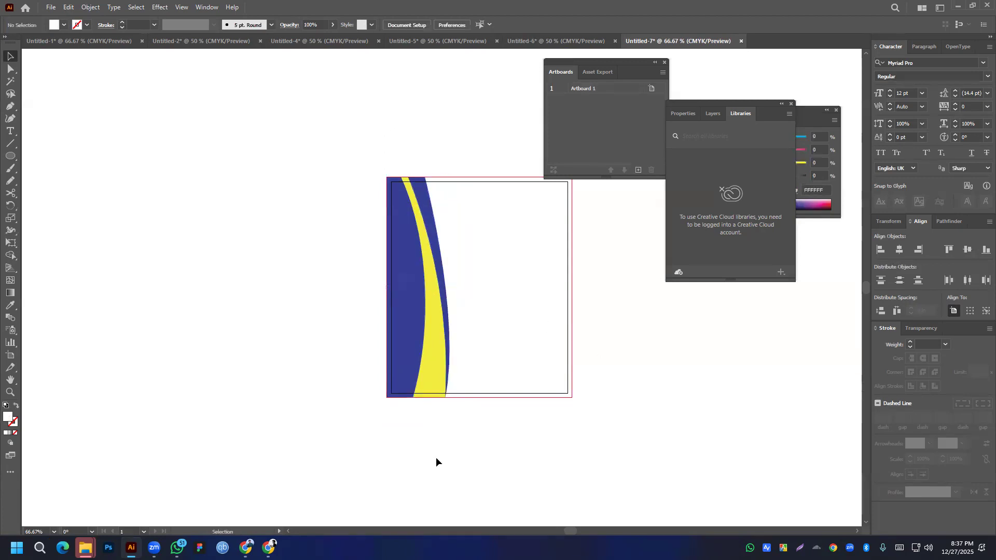
drag(604, 242, 531, 230)
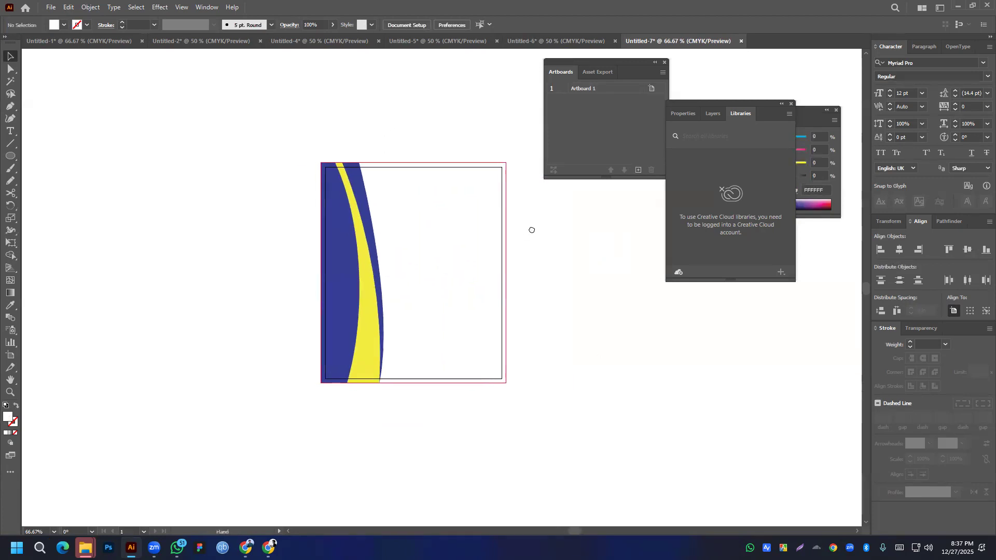
drag(315, 241, 419, 220)
scroll(424, 181, up, 3)
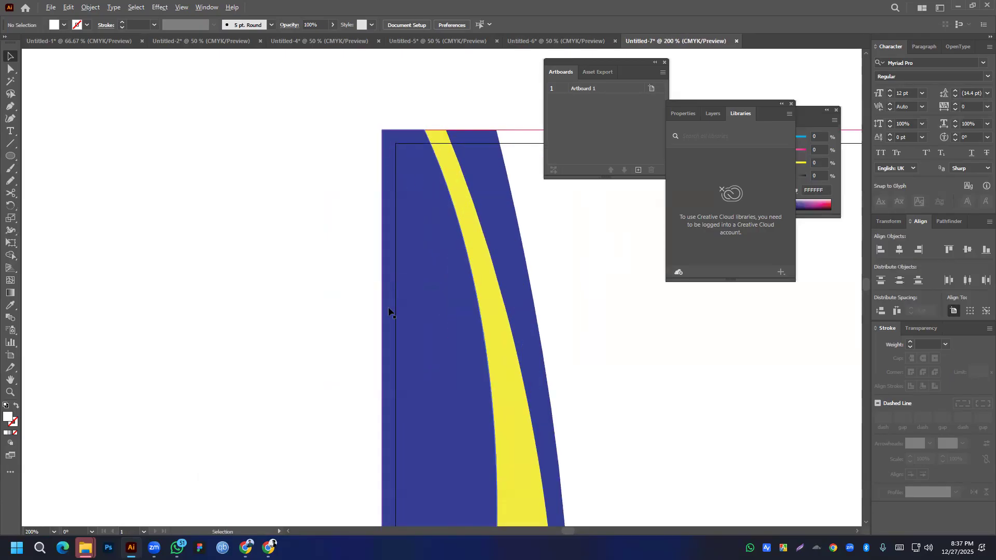
scroll(397, 228, down, 1)
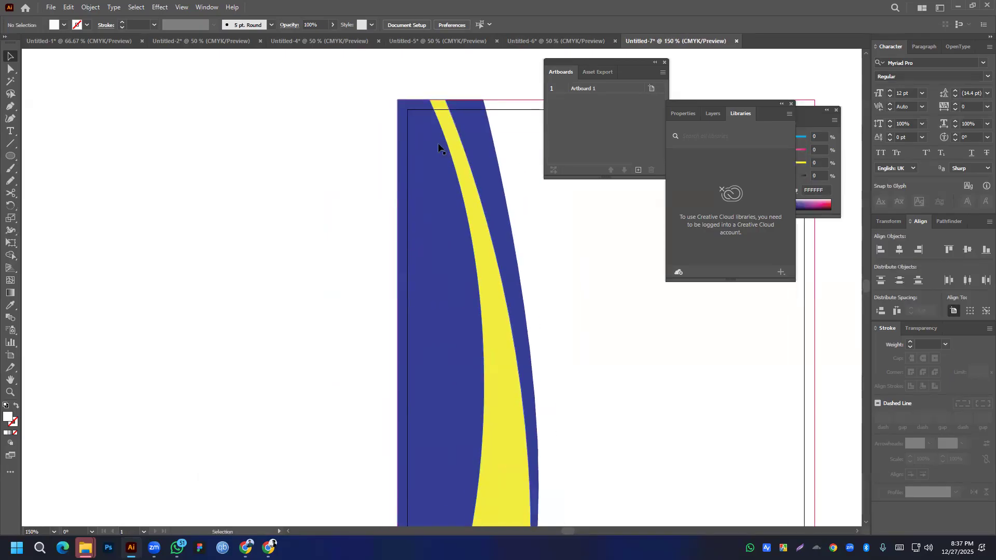
- Draw a narrow white rectangle near the blue shape's upper-left corner and shorten it to about 0.08 by 0.24 in
click(10, 157)
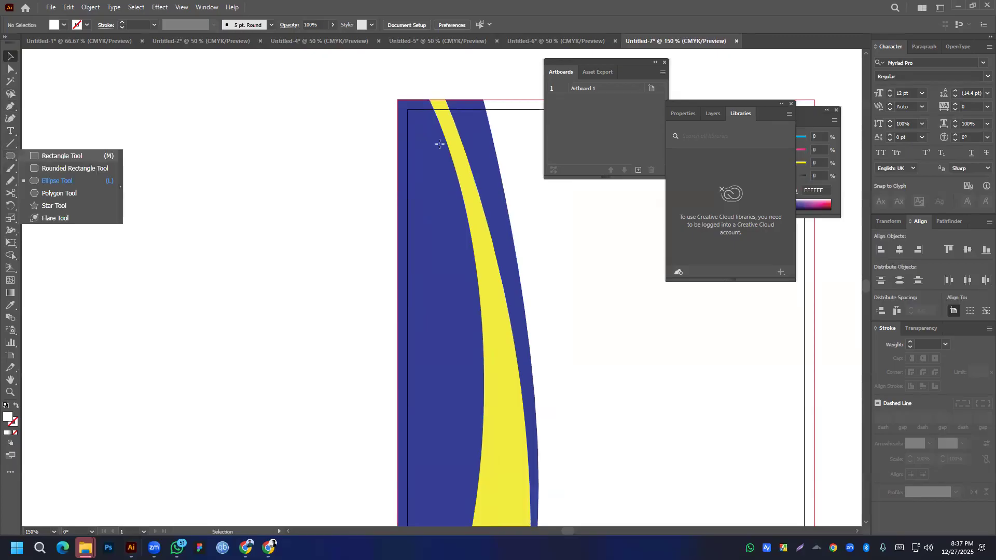
key(m)
drag(418, 120, 423, 150)
click(10, 56)
scroll(452, 128, up, 4)
drag(337, 166, 491, 187)
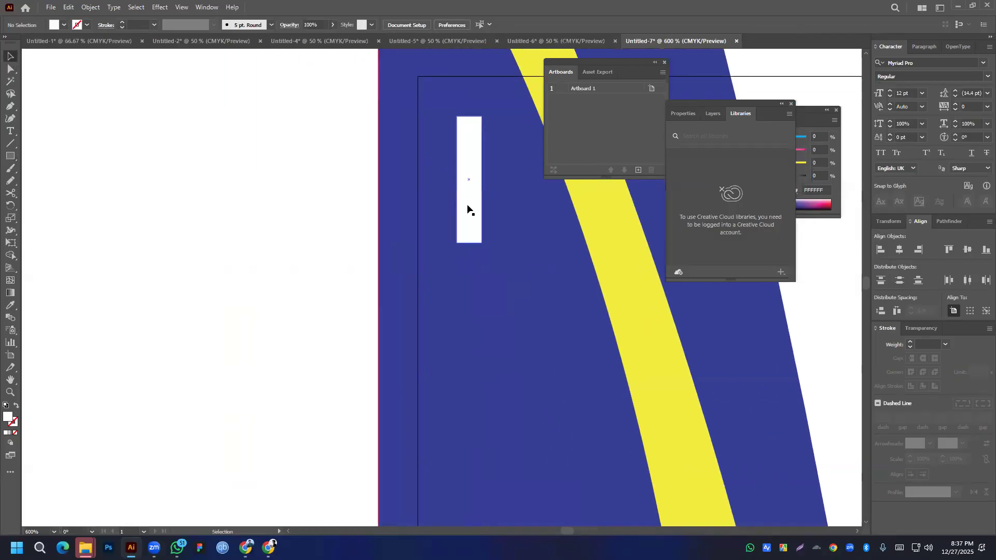
drag(468, 242, 469, 191)
scroll(468, 183, down, 3)
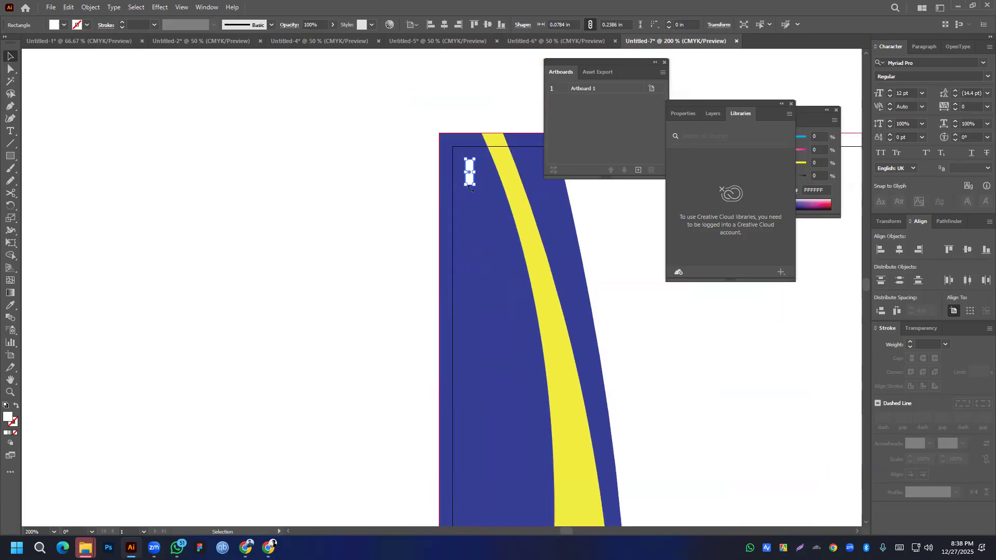
scroll(470, 188, up, 3)
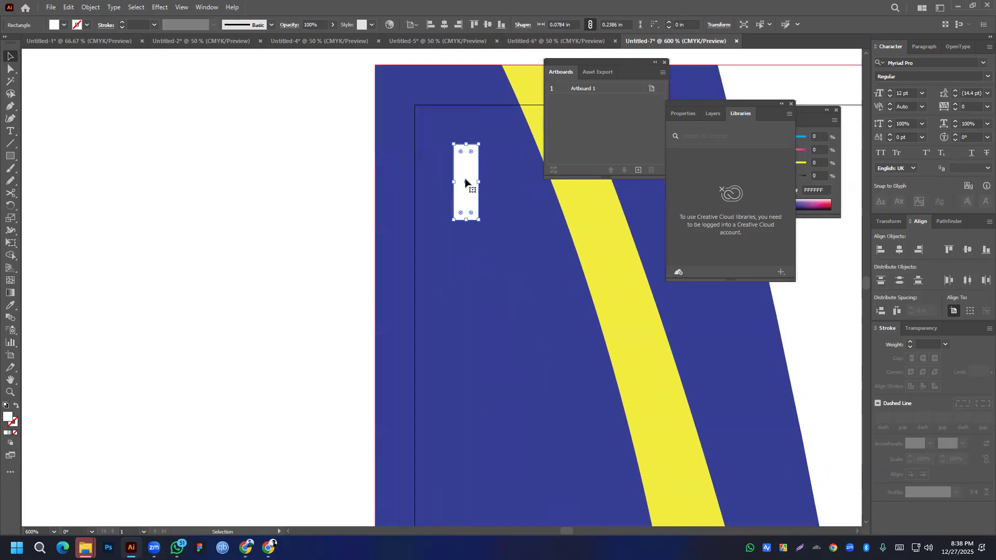
scroll(465, 182, down, 5)
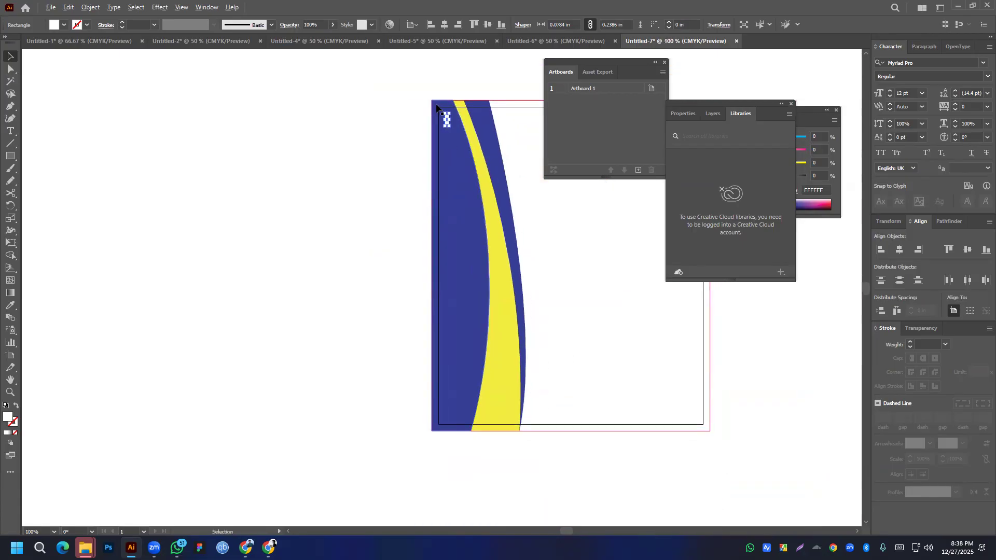
- Duplicate the small white rectangle and place the copy near the lower-left corner of the blue shape
scroll(436, 108, up, 4)
drag(473, 174, 484, 394)
scroll(533, 327, down, 4)
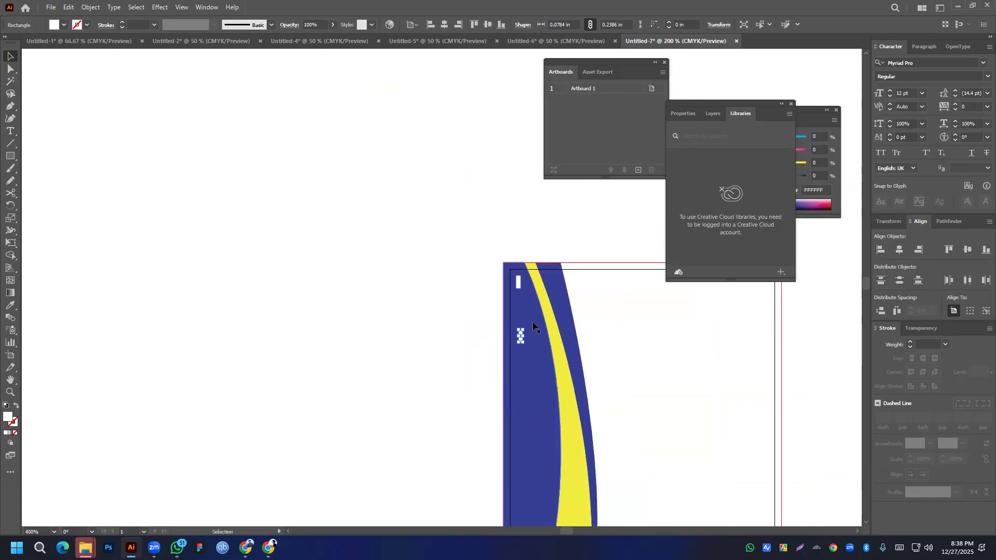
scroll(534, 332, down, 3)
scroll(519, 291, down, 2)
scroll(519, 207, up, 4)
drag(545, 215, 545, 451)
drag(636, 407, 582, 211)
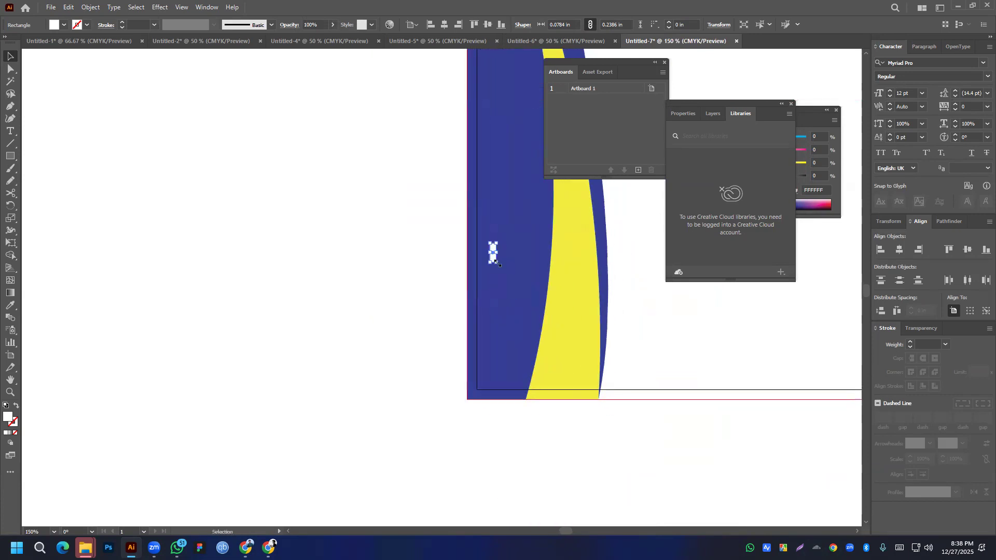
drag(493, 261, 486, 379)
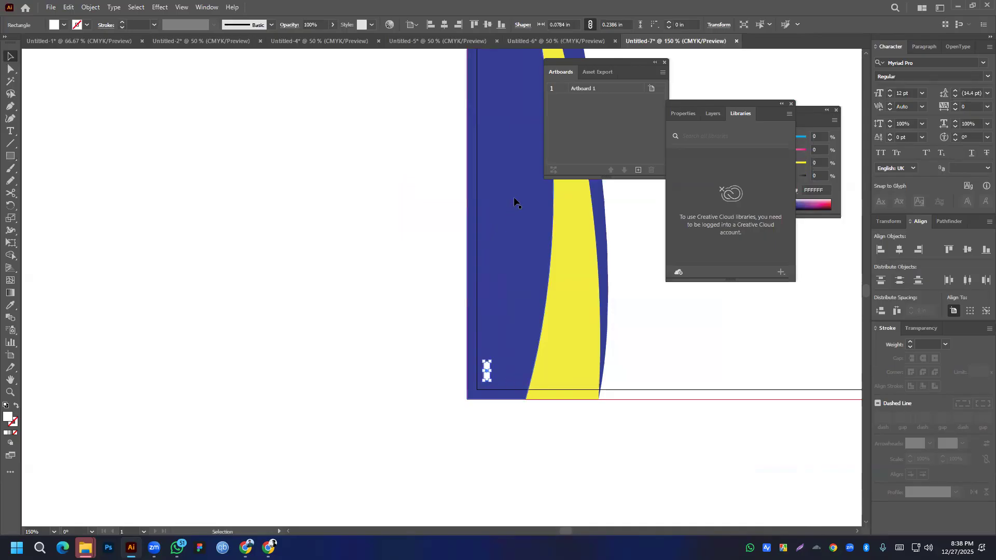
- Group the upper and lower white rectangles and centre the group vertically on the artboard
scroll(522, 248, down, 2)
drag(507, 294, 508, 110)
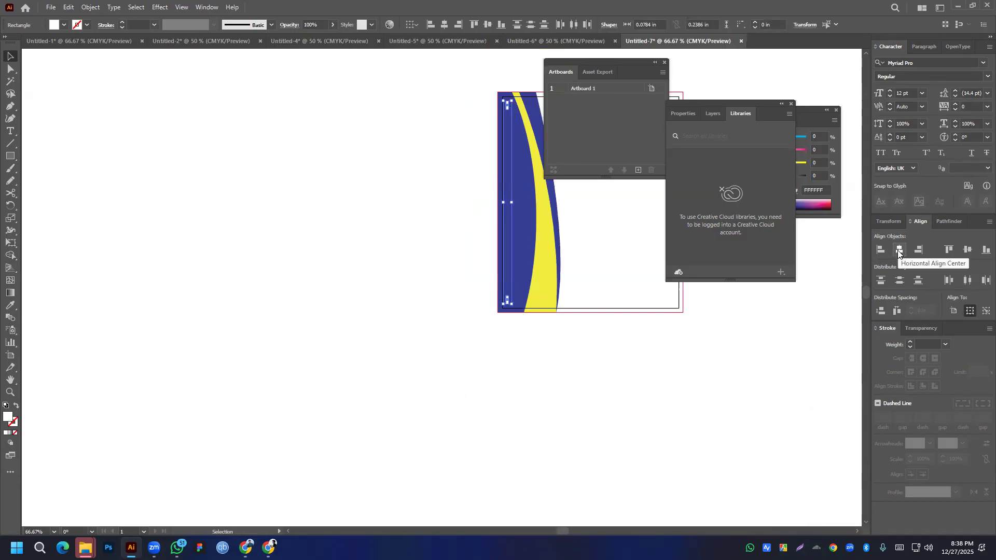
key(ctrl+g)
click(968, 251)
click(641, 373)
key(space)
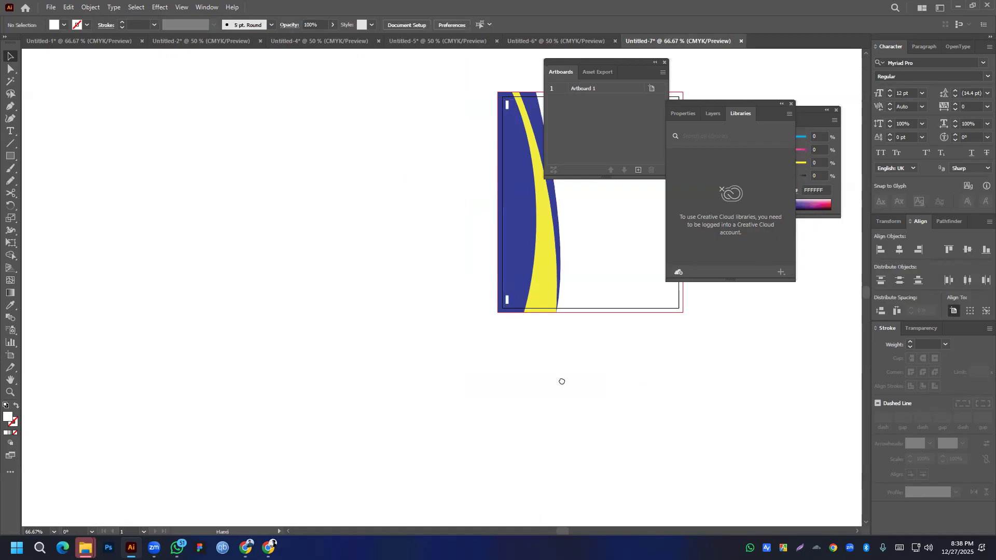
drag(561, 381, 396, 430)
- Ungroup the two white rectangles and make a blend between them
click(343, 156)
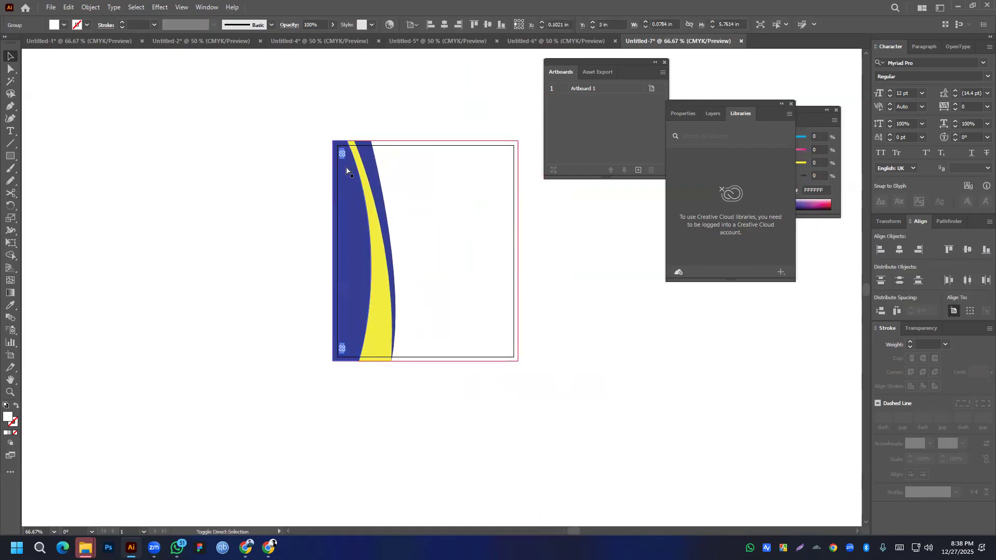
ctrl+click(347, 171)
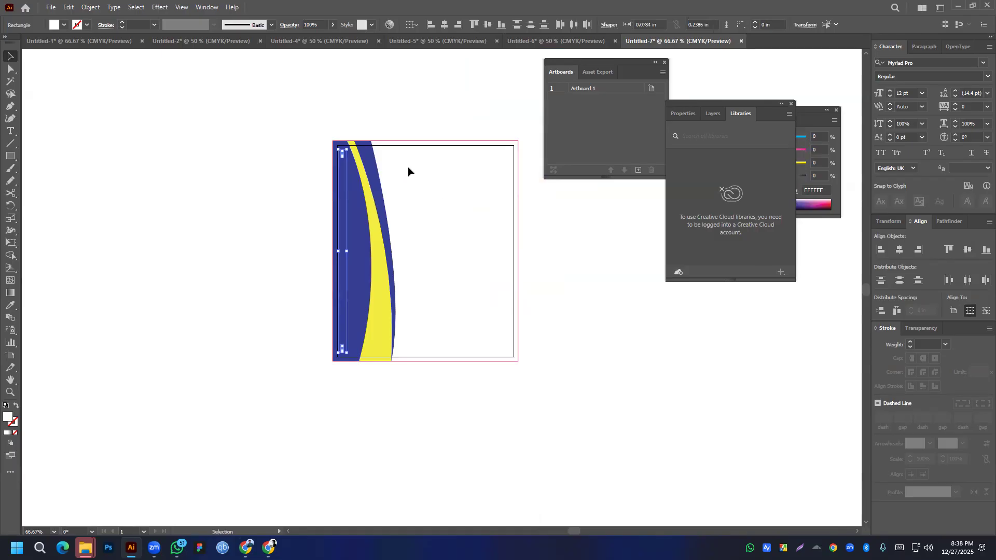
click(88, 8)
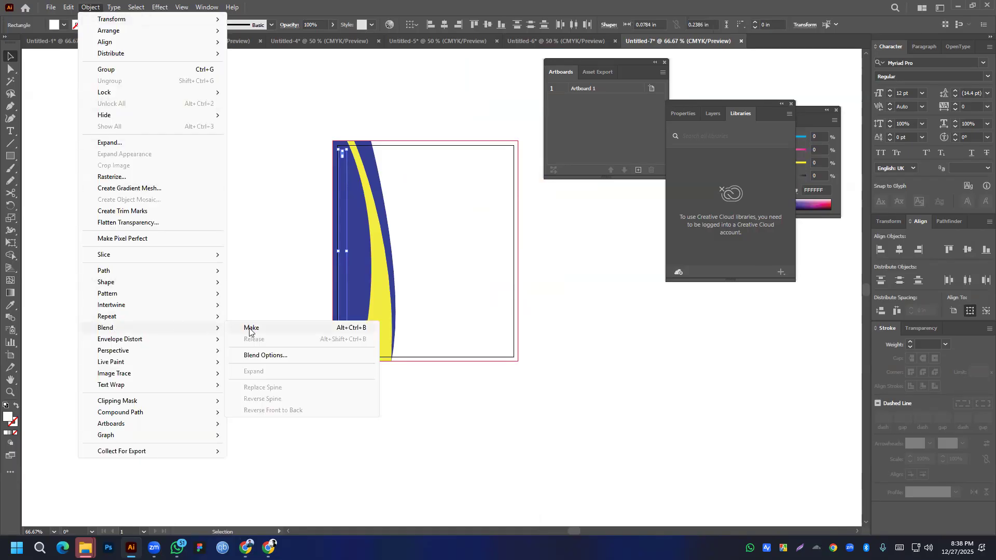
click(251, 327)
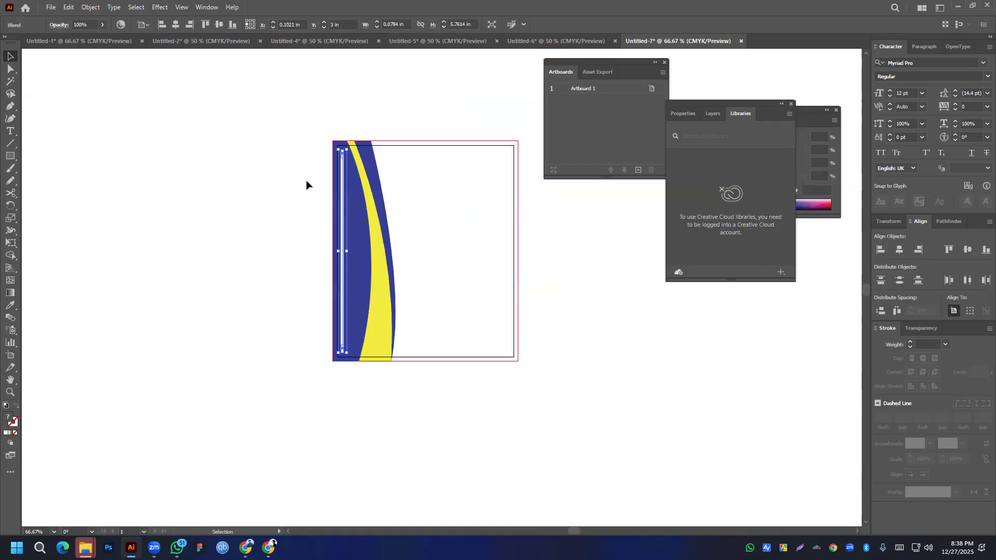
- Set the blend's spacing to Specified Steps with 10 steps to form an evenly spaced column of dashes
scroll(307, 184, up, 6)
scroll(564, 325, down, 3)
drag(483, 322, 347, 180)
click(88, 7)
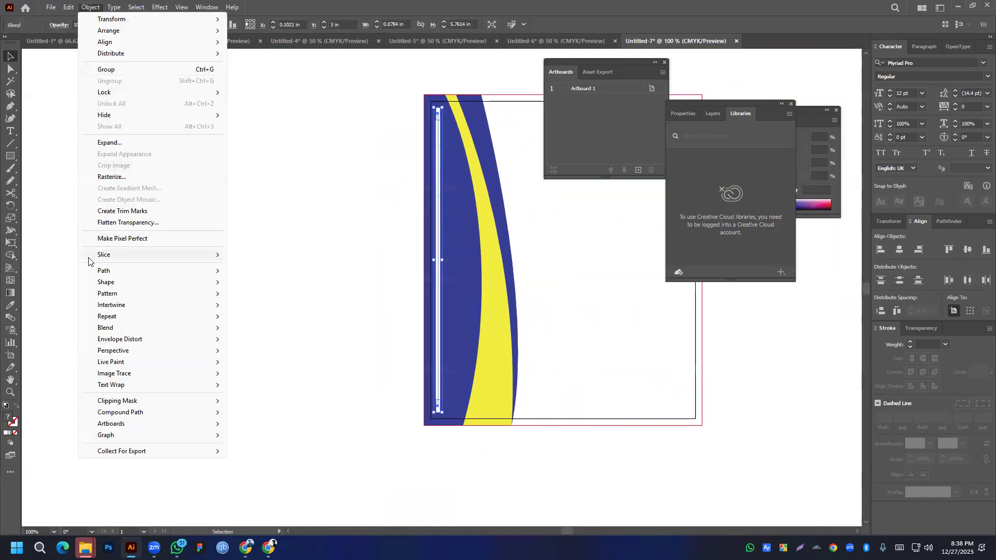
mouse_move(148, 326)
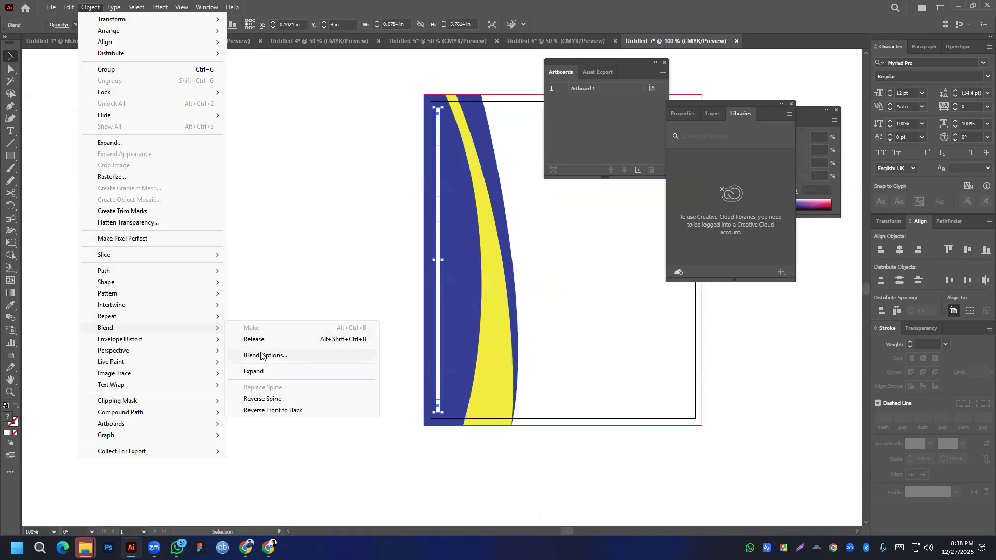
click(261, 356)
drag(506, 207, 671, 205)
click(662, 229)
click(662, 252)
click(714, 228)
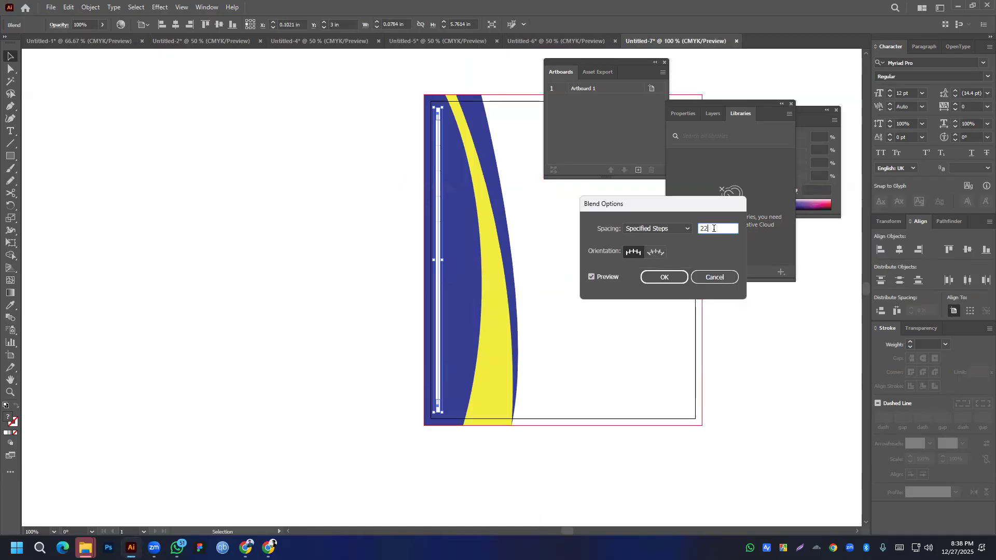
key(Down)
key(Down)
key(Down)
key(Down)
key(Down)
key(Down)
key(Down)
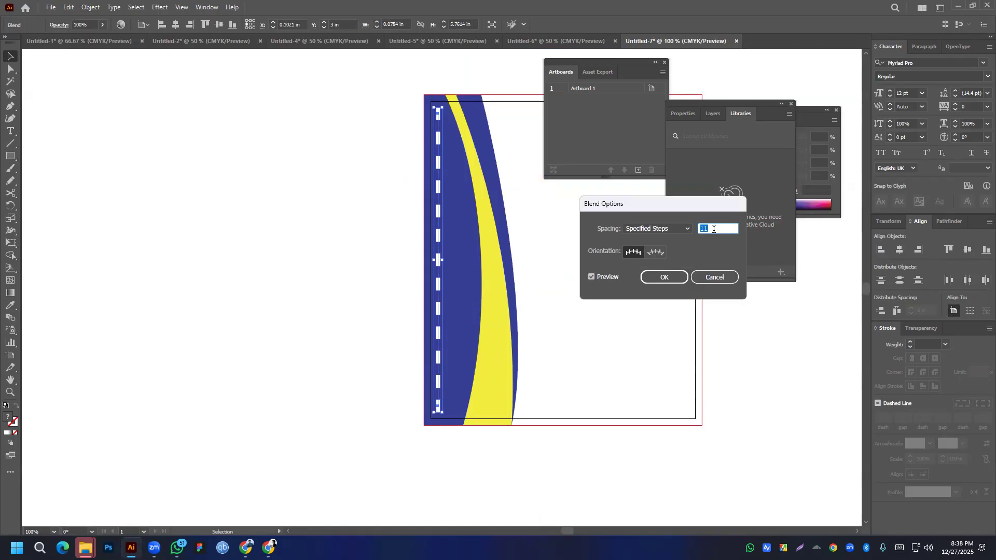
key(Down)
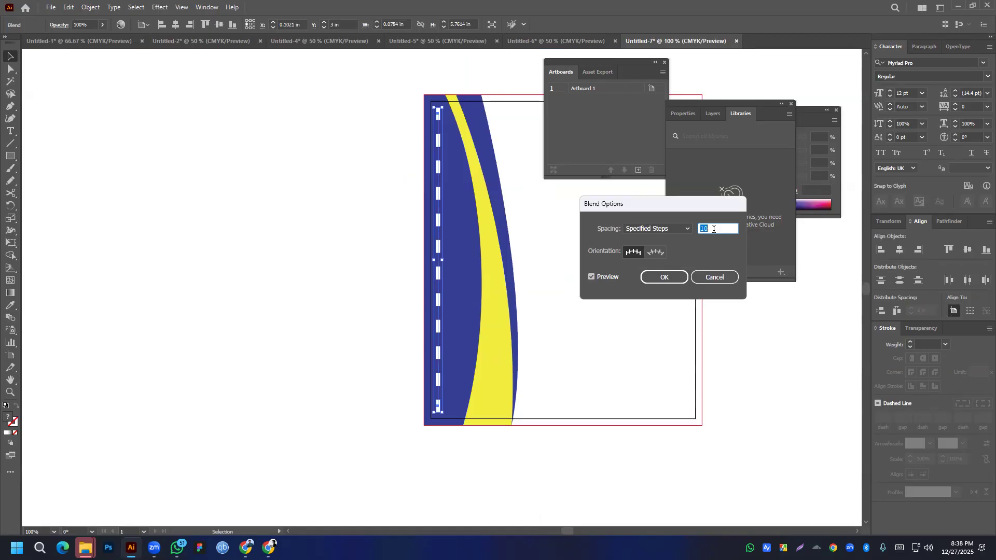
click(668, 276)
click(344, 244)
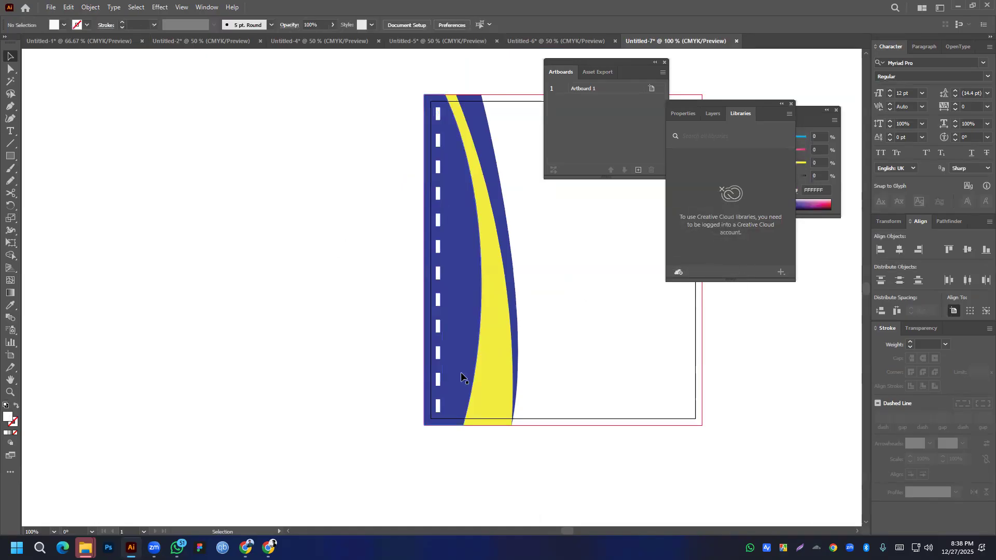
- Expand the blended column of white dashes into separate shapes
scroll(484, 295, right, 3)
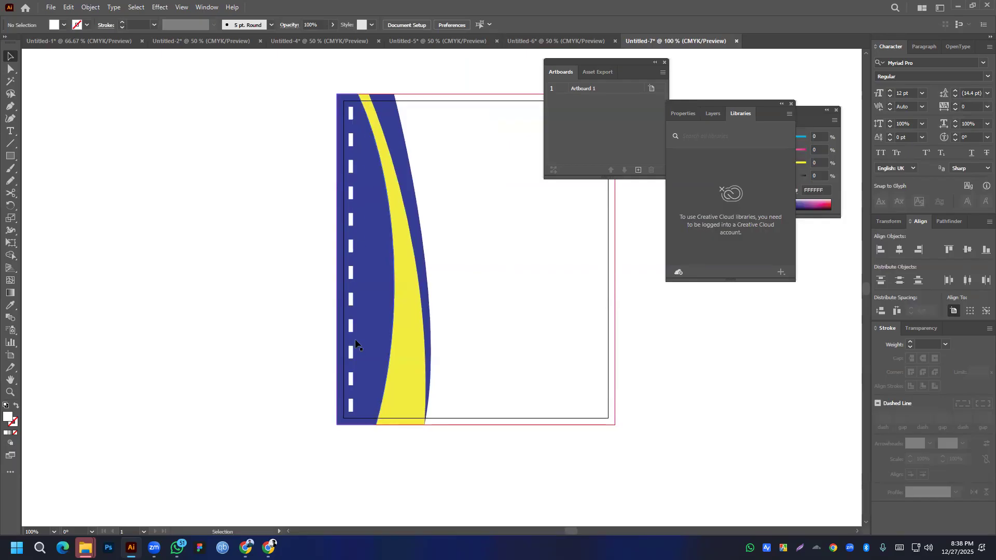
click(350, 220)
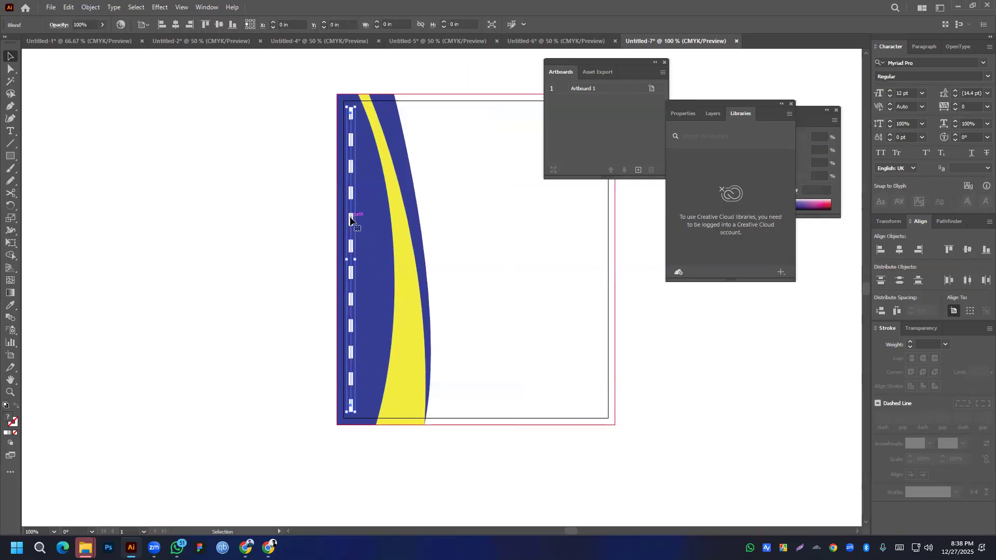
click(90, 8)
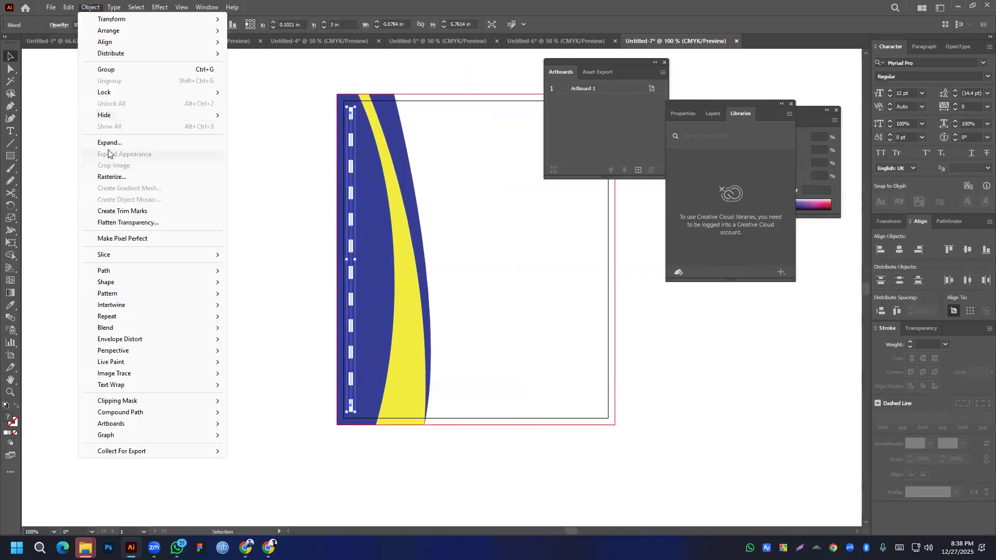
click(108, 144)
click(470, 333)
click(313, 178)
- Shift the column of white dashes slightly to the right, to about X 0.14 in
scroll(340, 340, down, 1)
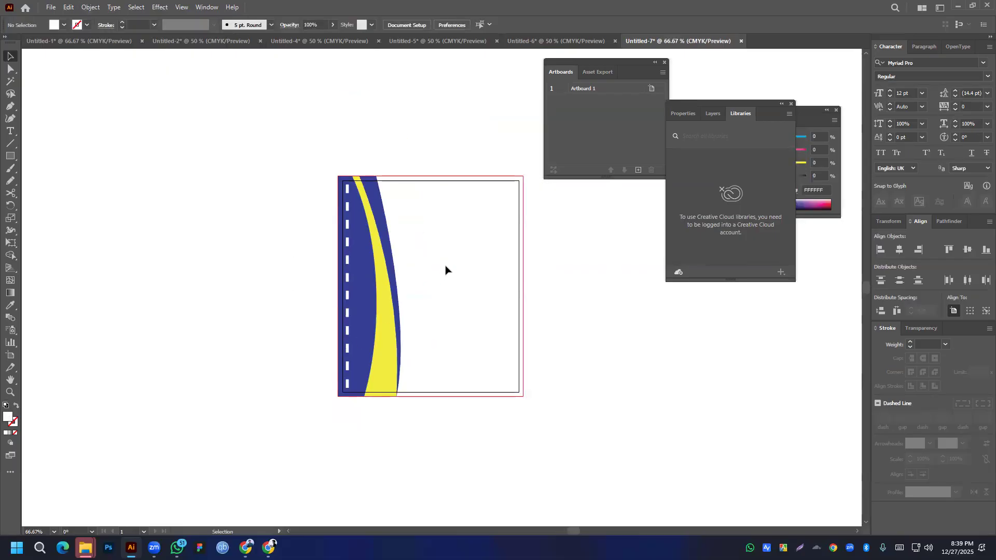
click(351, 242)
mouse_move(351, 243)
mouse_down()
mouse_move(470, 250)
mouse_move(346, 247)
mouse_up()
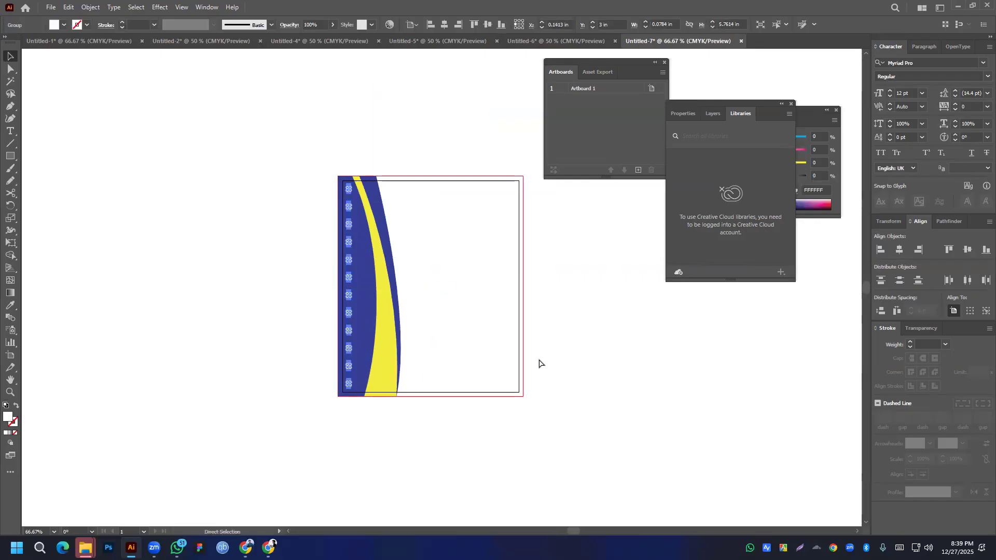
click(538, 319)
- Inspect the dashed strip on the design, and view the stationery design reference images in Chrome before returning to Illustrator
scroll(370, 233, up, 2)
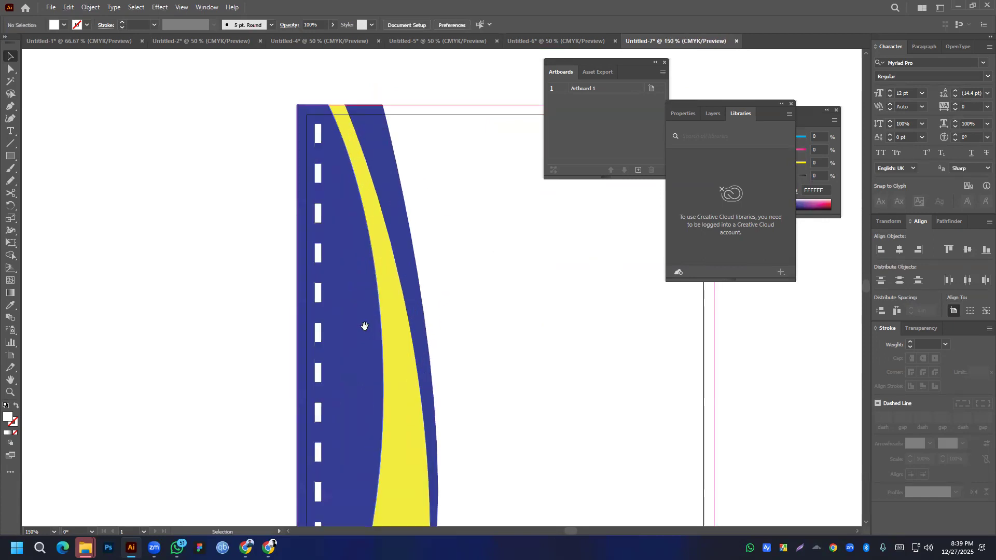
drag(368, 325, 459, 240)
scroll(407, 362, down, 1)
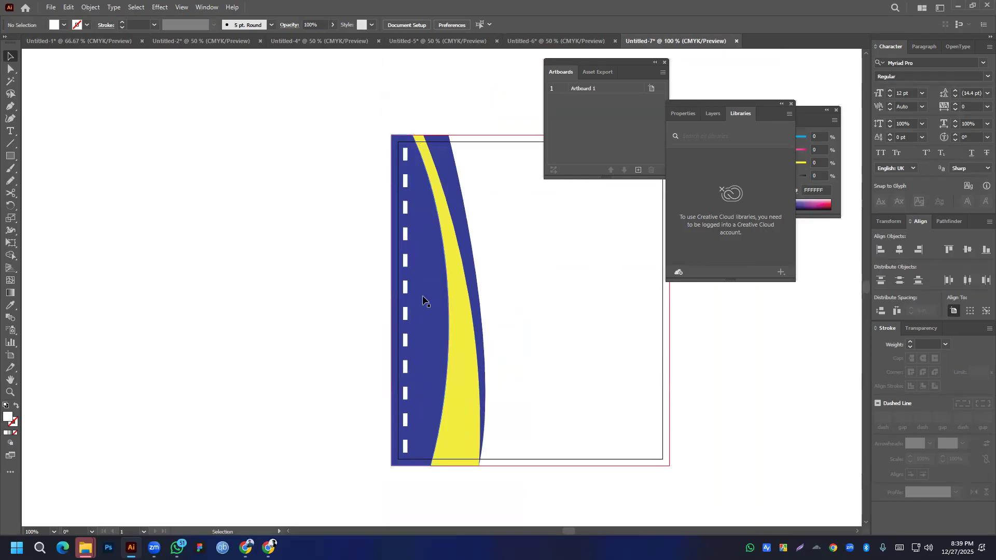
scroll(453, 274, down, 1)
drag(473, 273, 314, 261)
scroll(533, 260, down, 1)
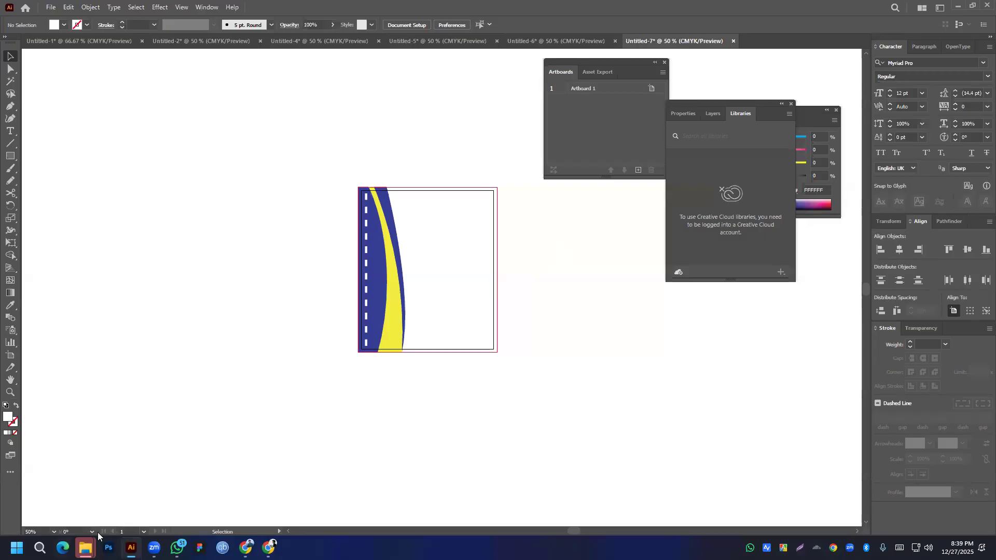
mouse_move(245, 548)
click(245, 498)
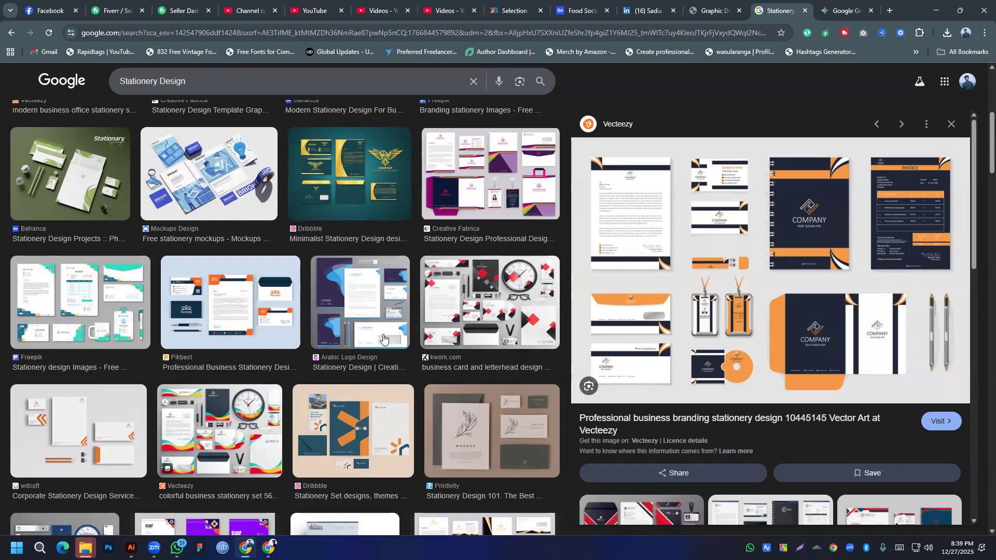
mouse_move(131, 548)
click(143, 516)
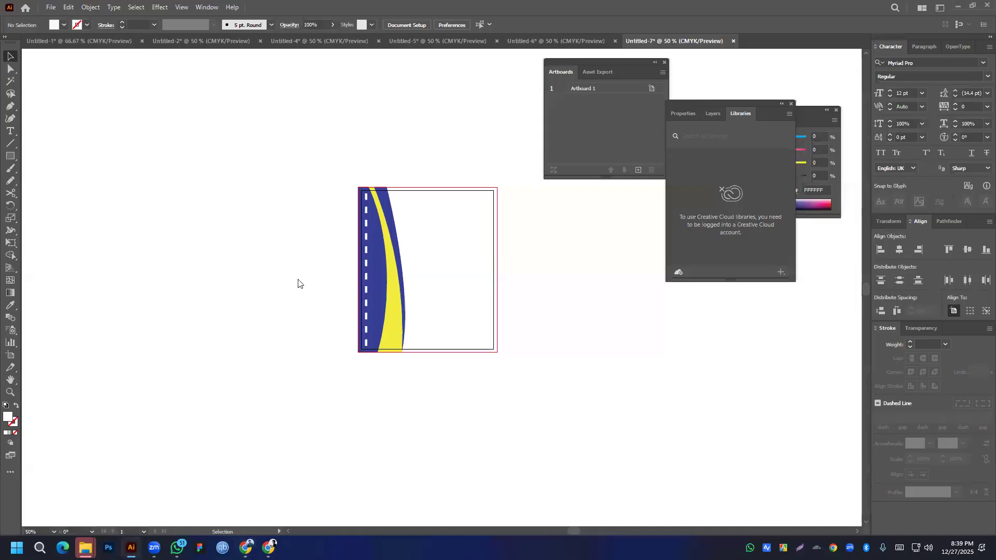
- Create a new A4 document in landscape orientation, 11.6929 by 8.2677 in, with CMYK colour and 300 ppi raster effects
click(51, 8)
click(63, 19)
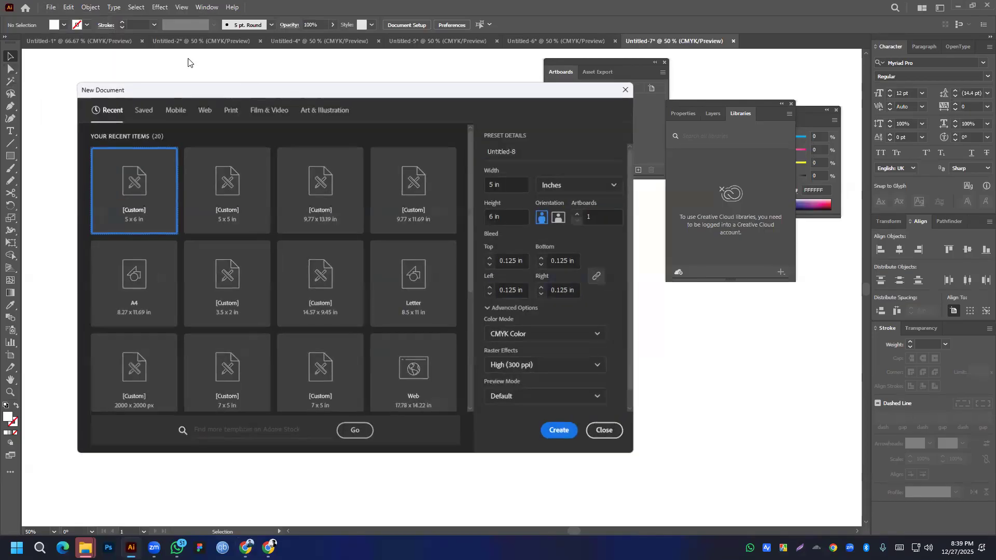
click(262, 188)
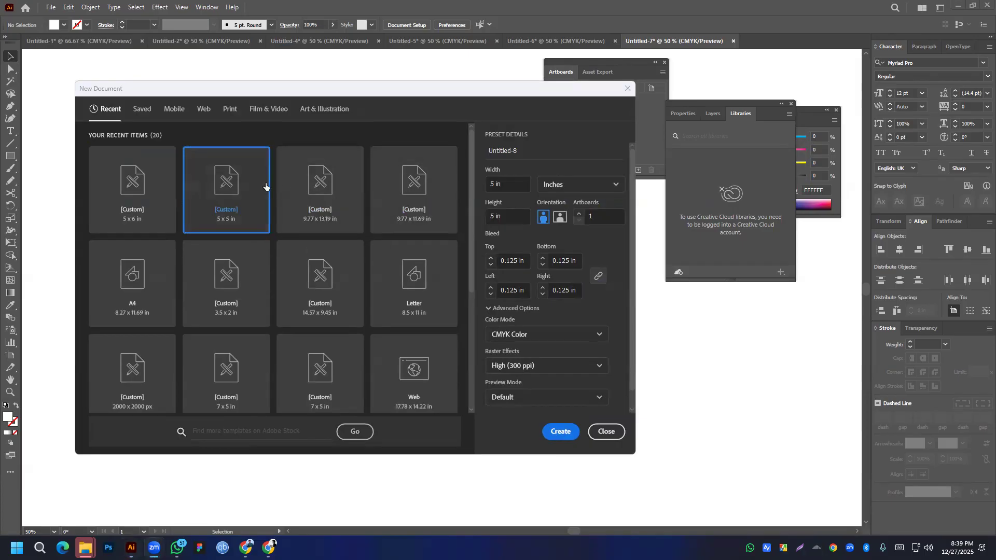
click(130, 272)
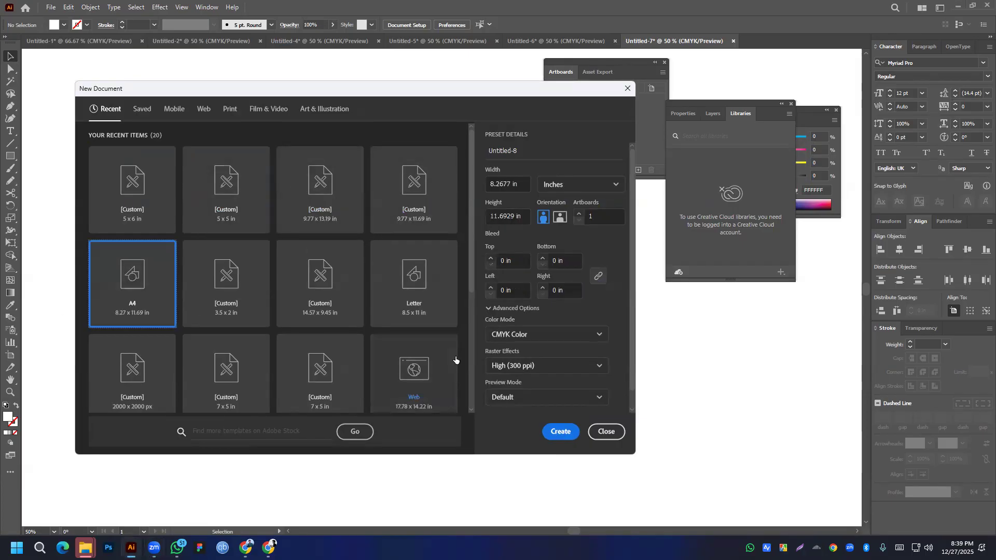
click(558, 218)
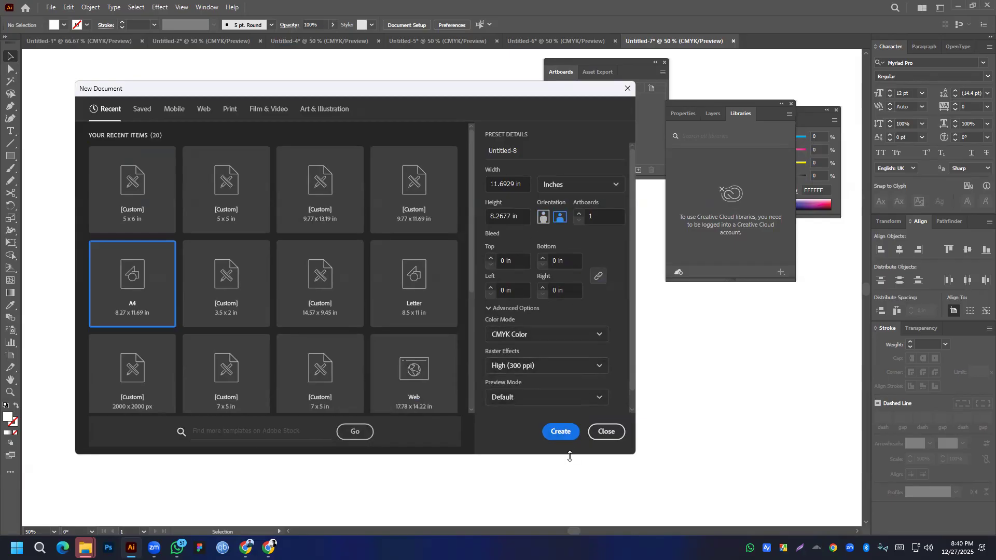
click(567, 436)
scroll(325, 297, down, 2)
scroll(325, 296, down, 1)
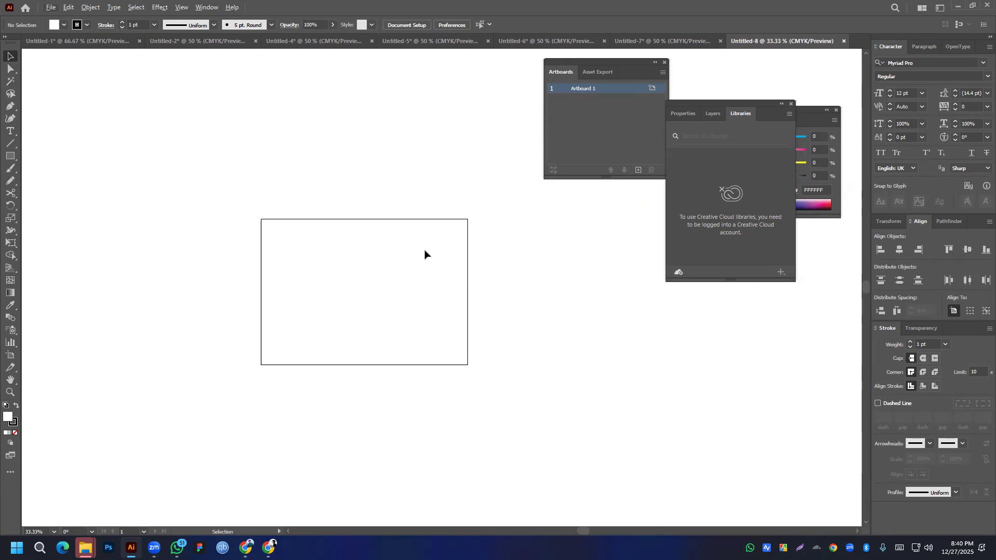
- Draw a rectangle covering the whole artboard, 11.6929 by 8.2677 in
click(9, 156)
drag(261, 220, 468, 365)
key(v)
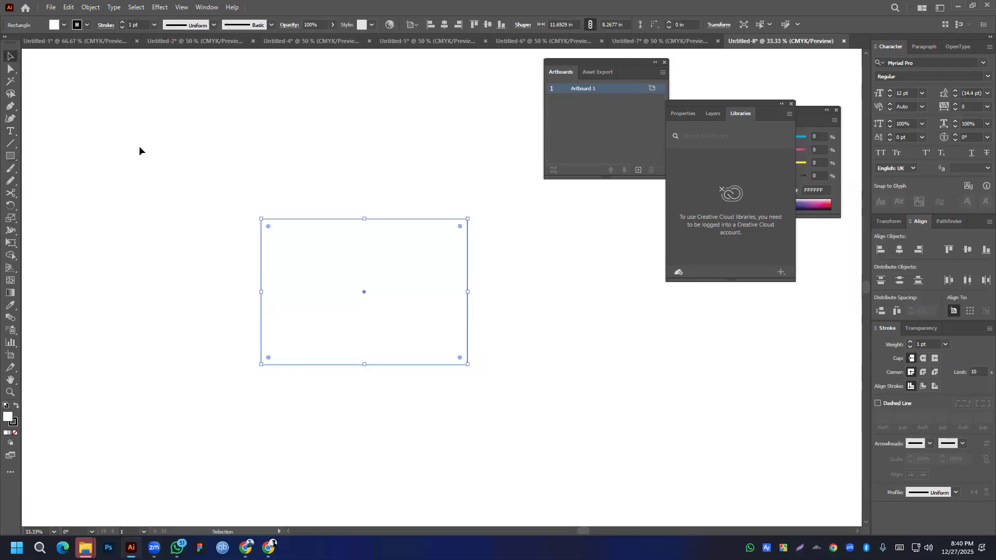
drag(362, 291, 391, 291)
- Change the A4 artboard's orientation to portrait, 8.2677 in wide by 11.6929 in high
click(10, 356)
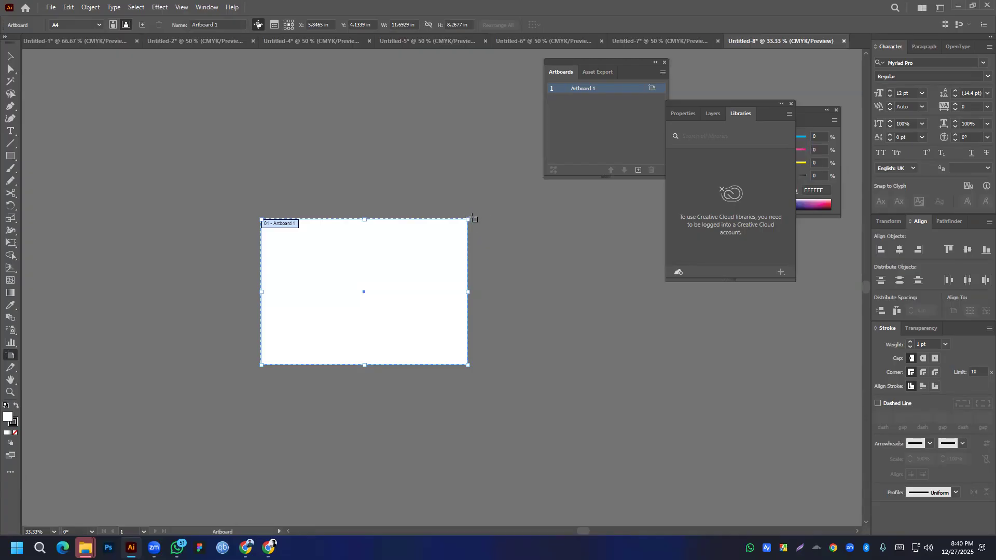
click(652, 89)
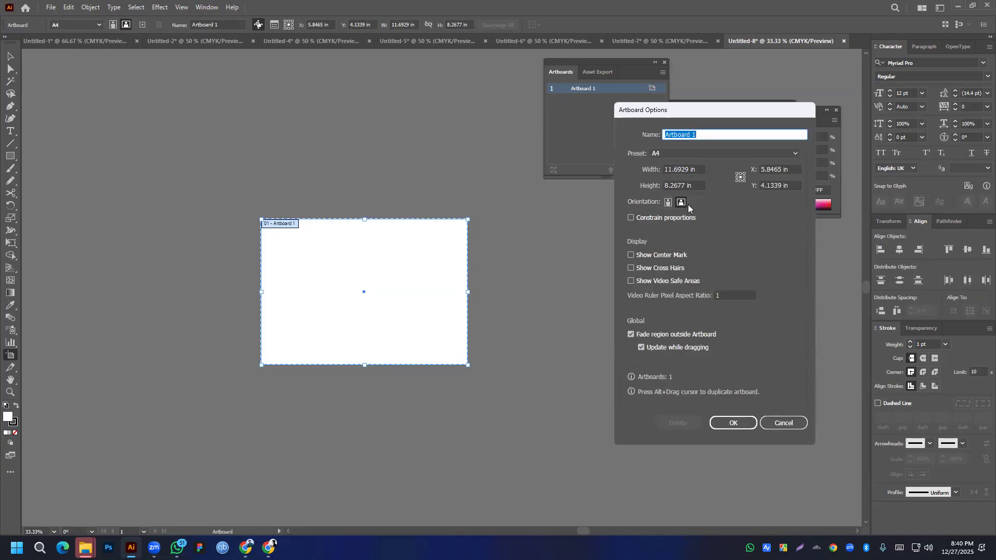
click(668, 203)
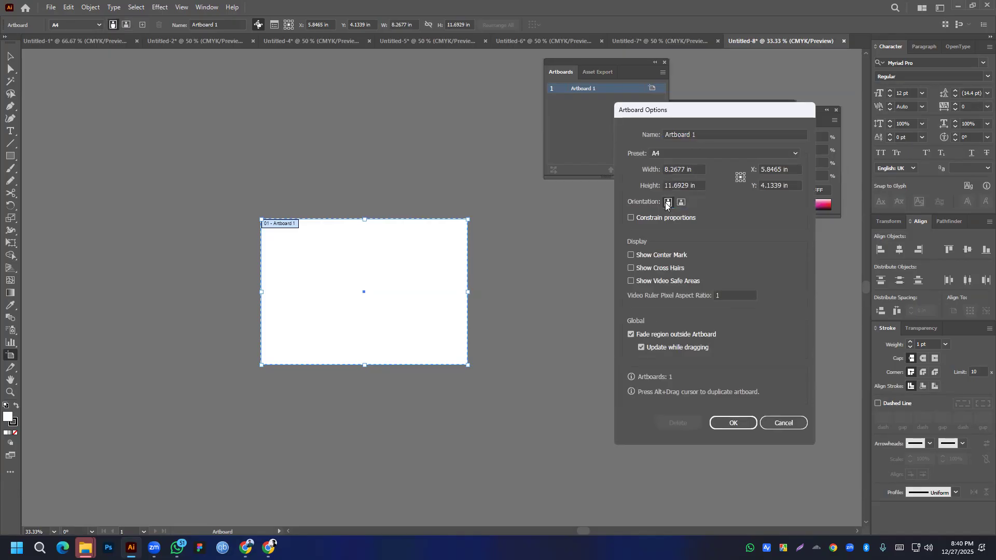
click(732, 421)
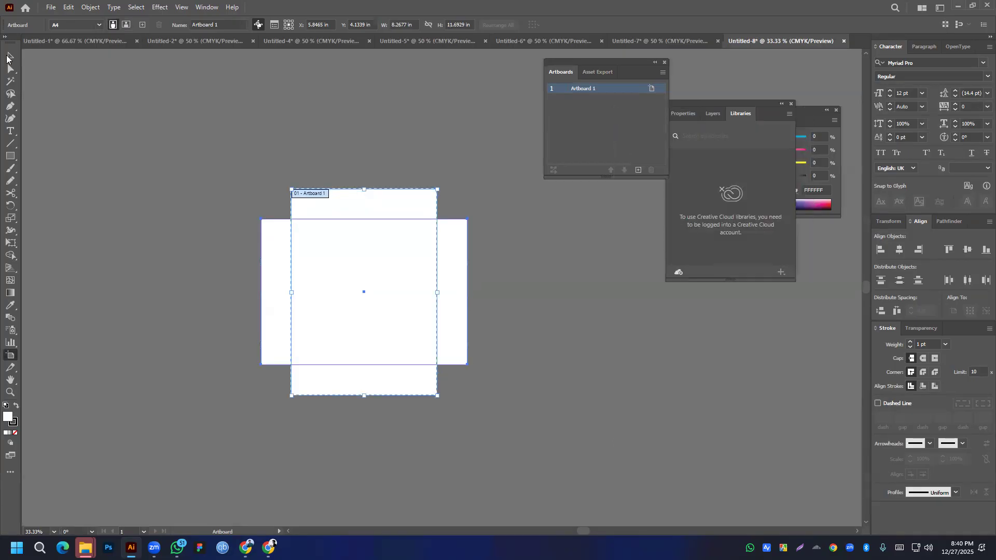
- Rotate the rectangle by 270° so it matches the portrait artboard
click(9, 56)
click(446, 236)
drag(471, 214, 414, 369)
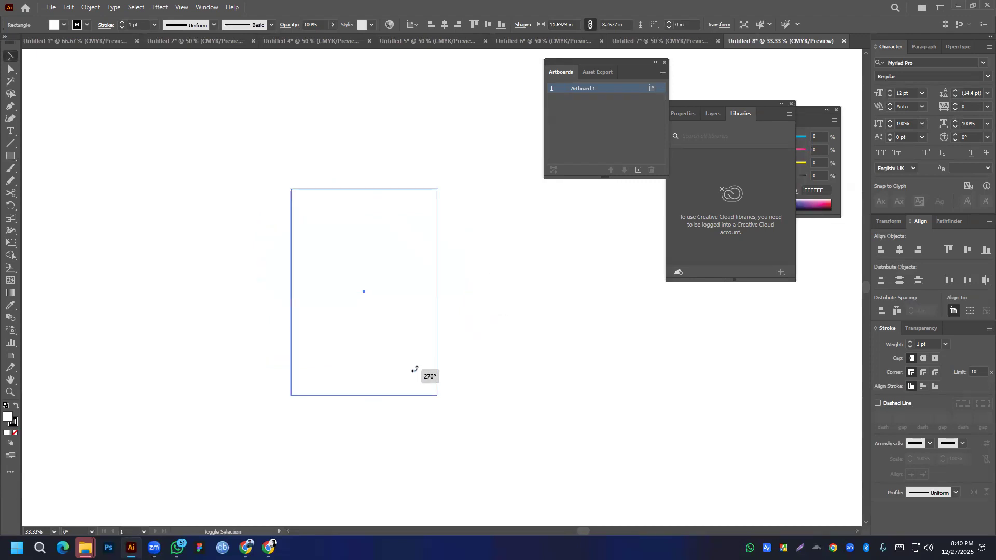
- Split the rectangle into a grid of three rows and one column with a 0 in gutter
click(97, 8)
mouse_move(109, 271)
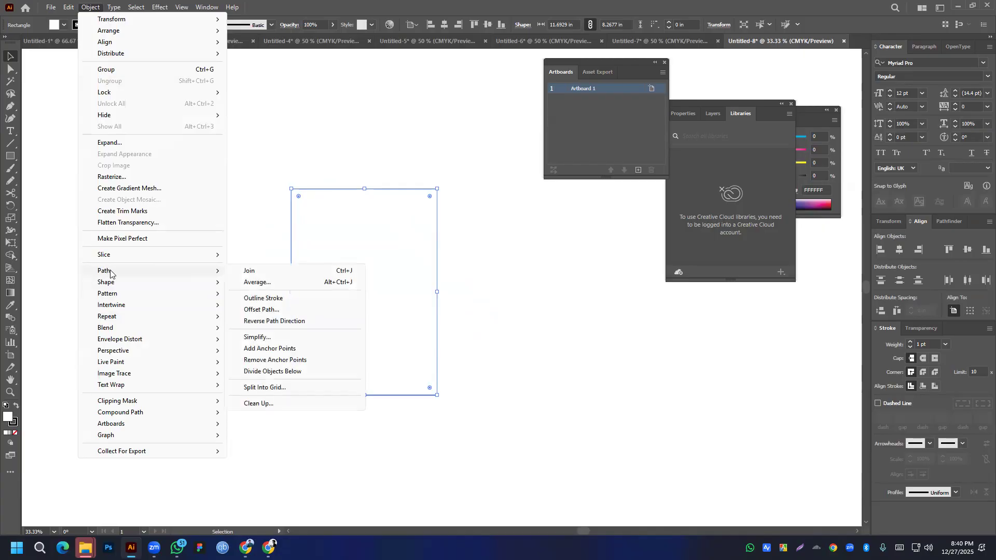
click(261, 393)
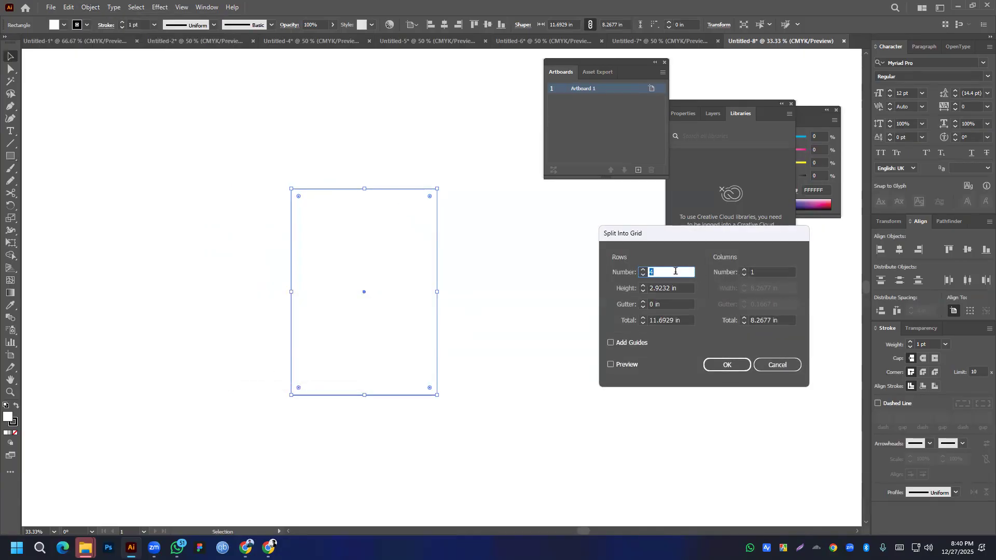
click(714, 365)
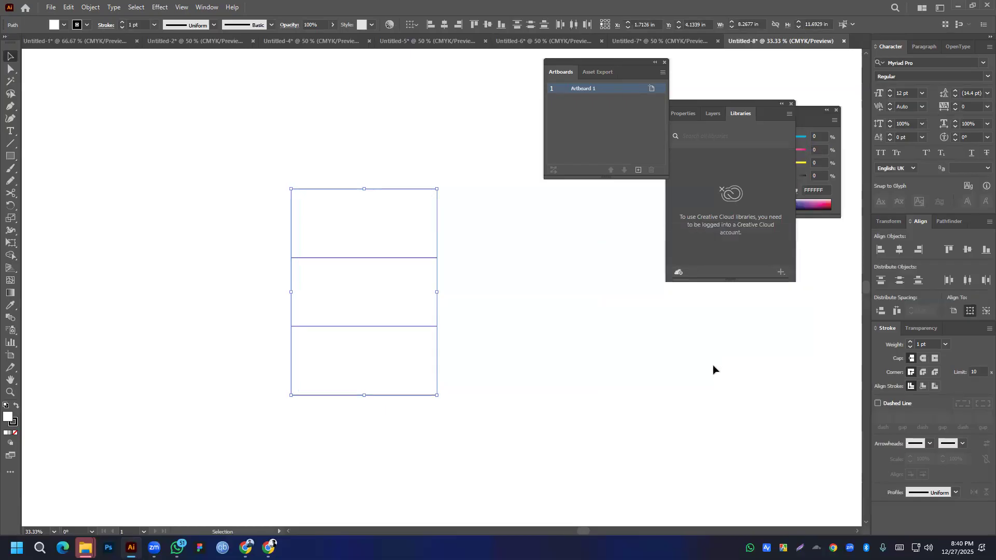
- Move all three stacked panels off the artboard to its left side, at about X -17.05 in
drag(251, 161, 438, 429)
drag(379, 271, 306, 273)
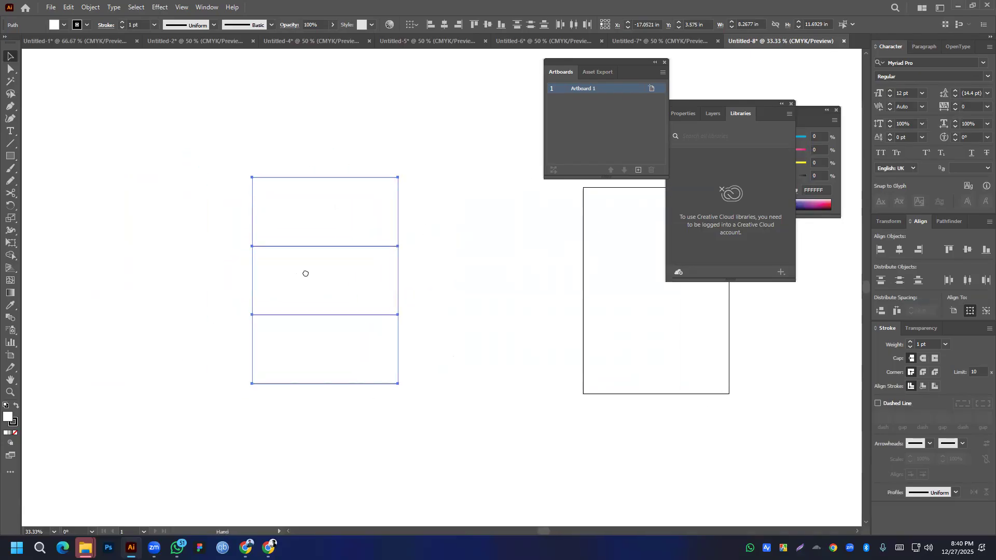
click(436, 292)
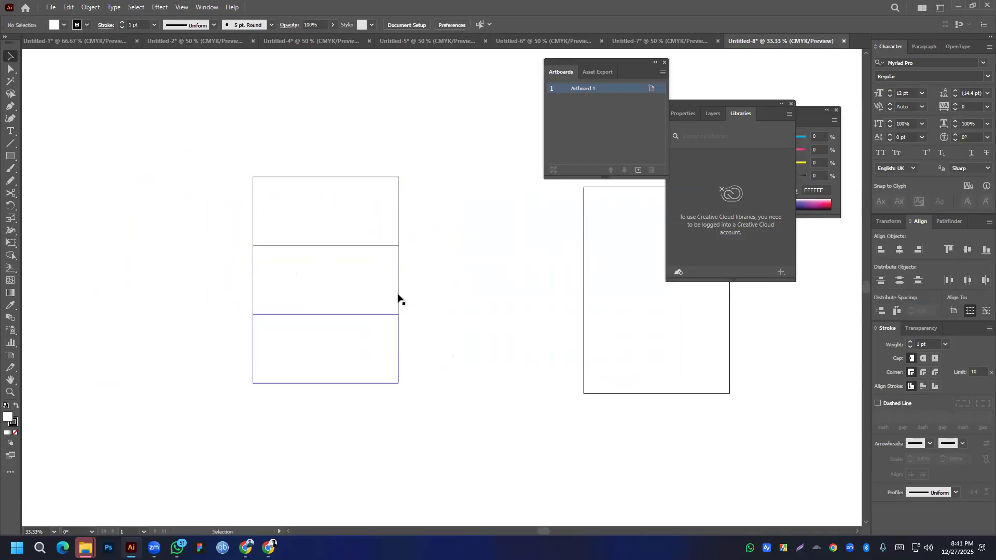
- Set the middle panel's height to 4.3976 in, using its centre as the reference point
click(334, 282)
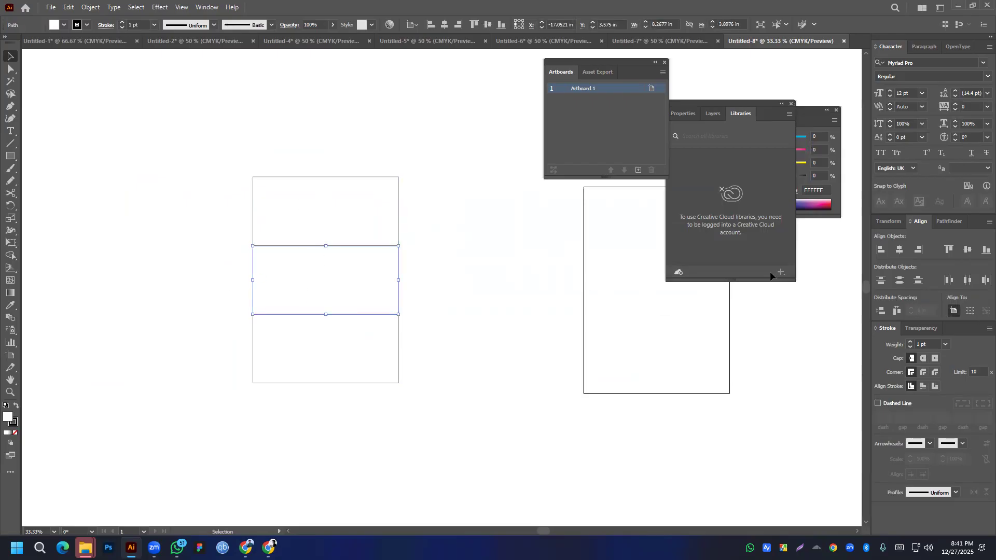
click(889, 222)
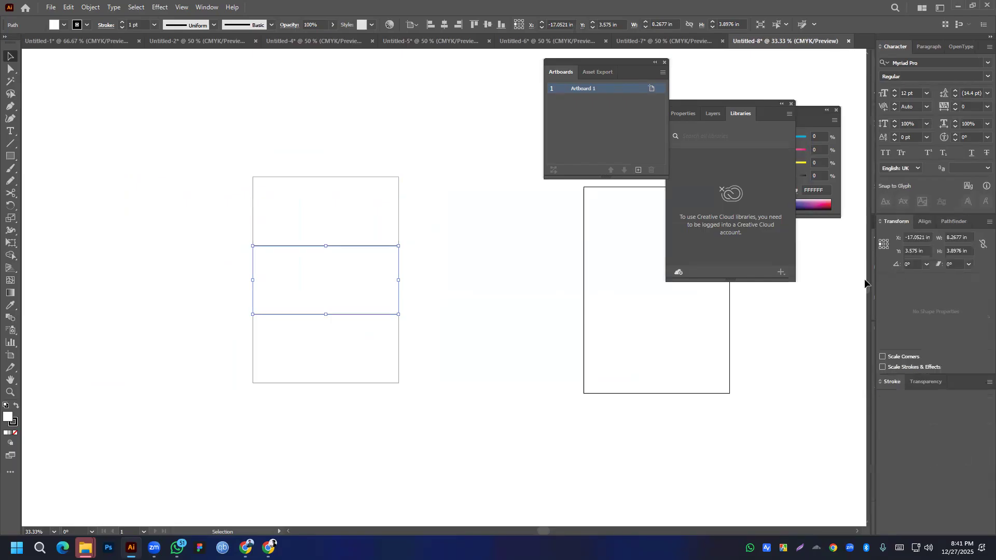
click(884, 248)
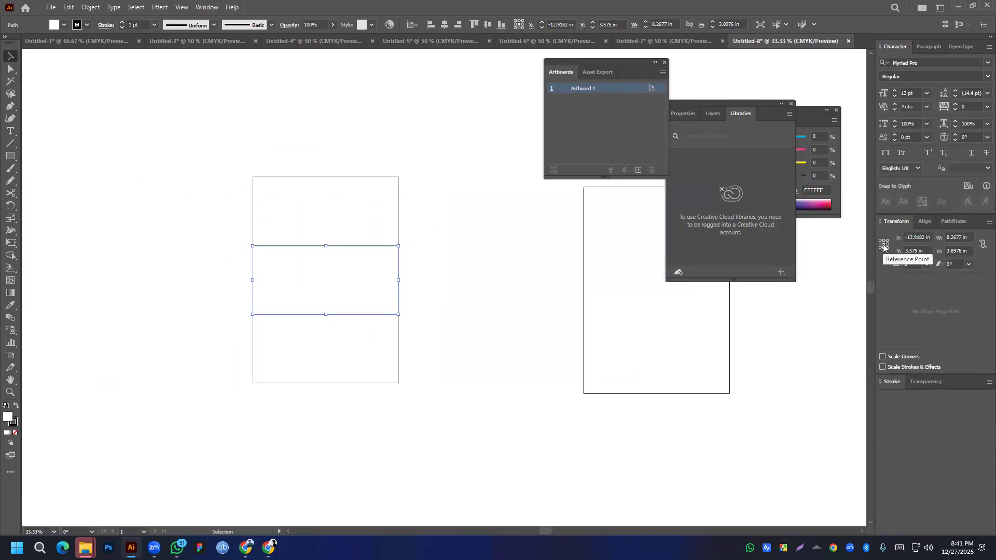
click(962, 252)
key(Return)
click(467, 303)
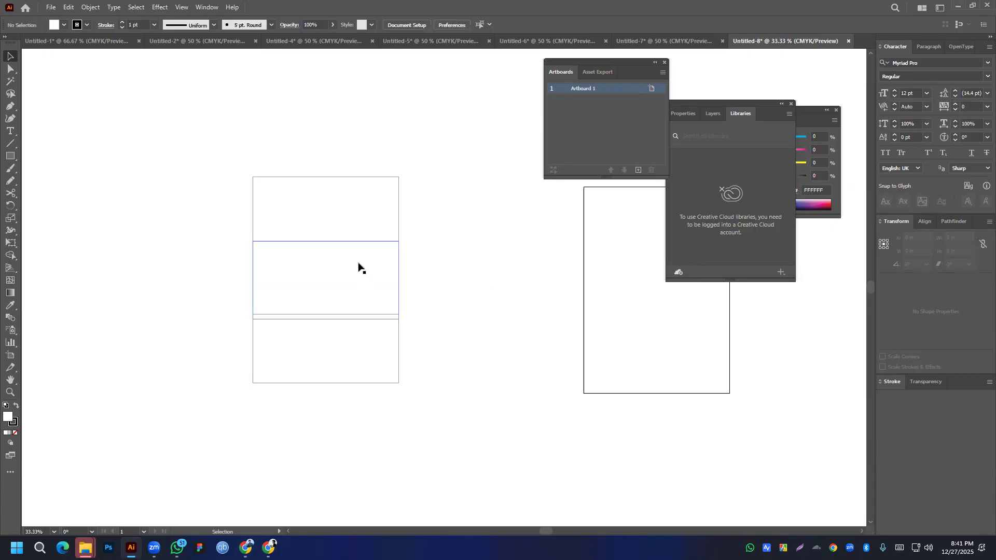
- Resize the upper and lower panels so their inner edges meet the edges of the enlarged middle panel
click(342, 212)
drag(325, 246, 325, 241)
click(340, 349)
drag(326, 314, 326, 319)
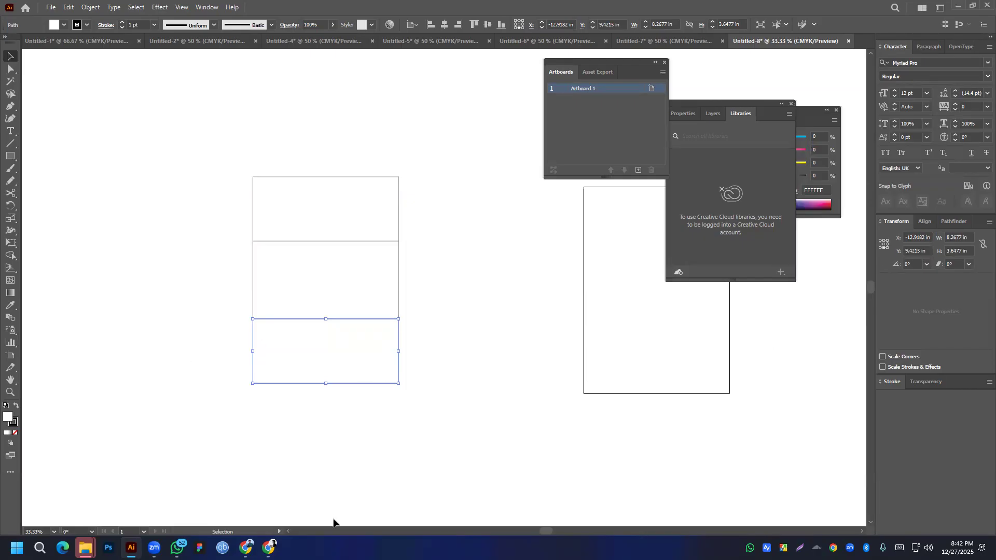
- Try to add 0.2 in to the height of the lower panel
click(963, 251)
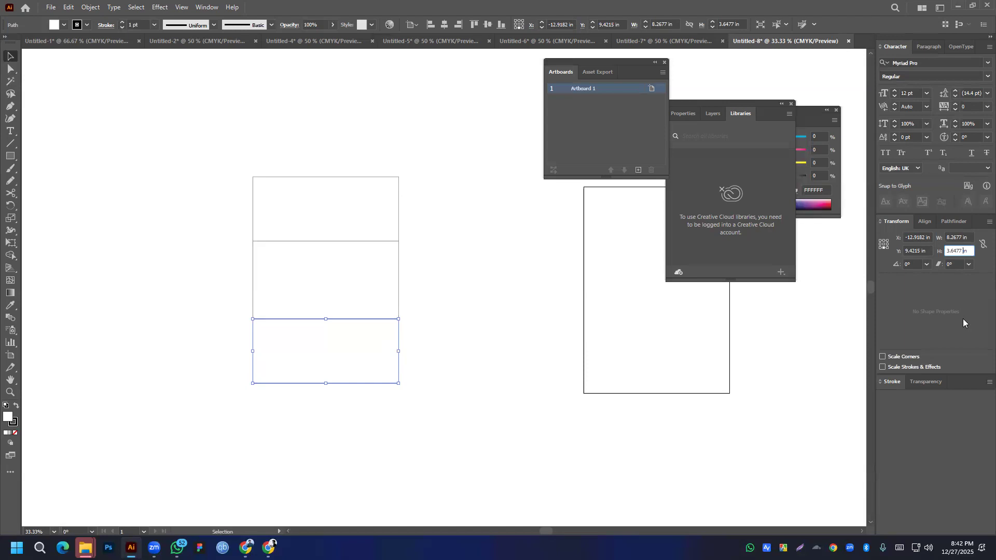
text(+0.2)
key(Return)
key(ctrl+z)
key(Return)
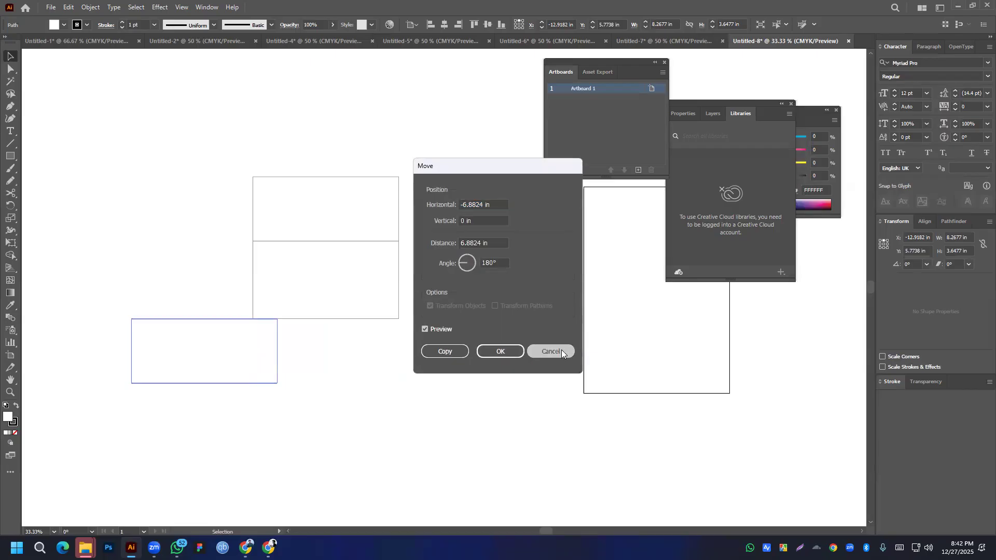
click(562, 350)
click(961, 250)
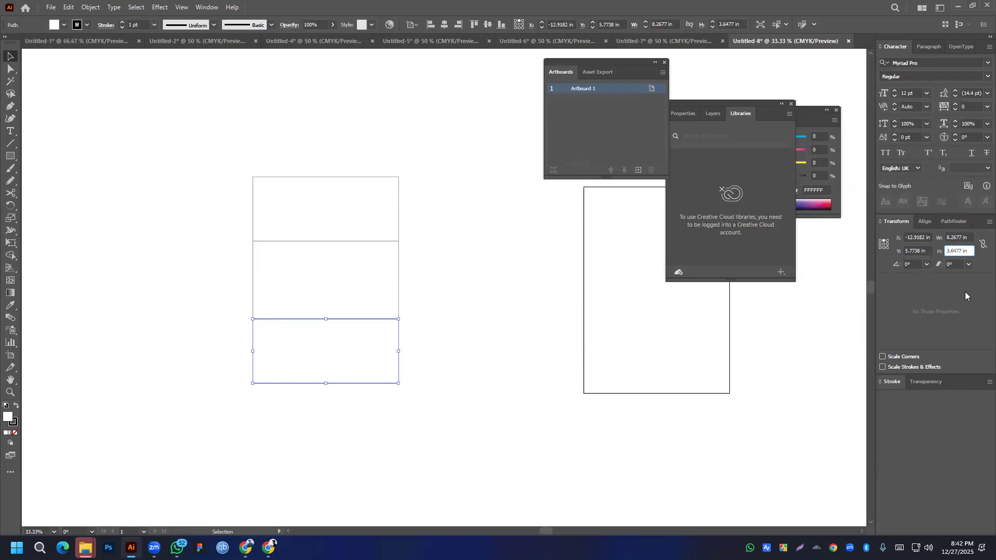
key(Return)
key(a)
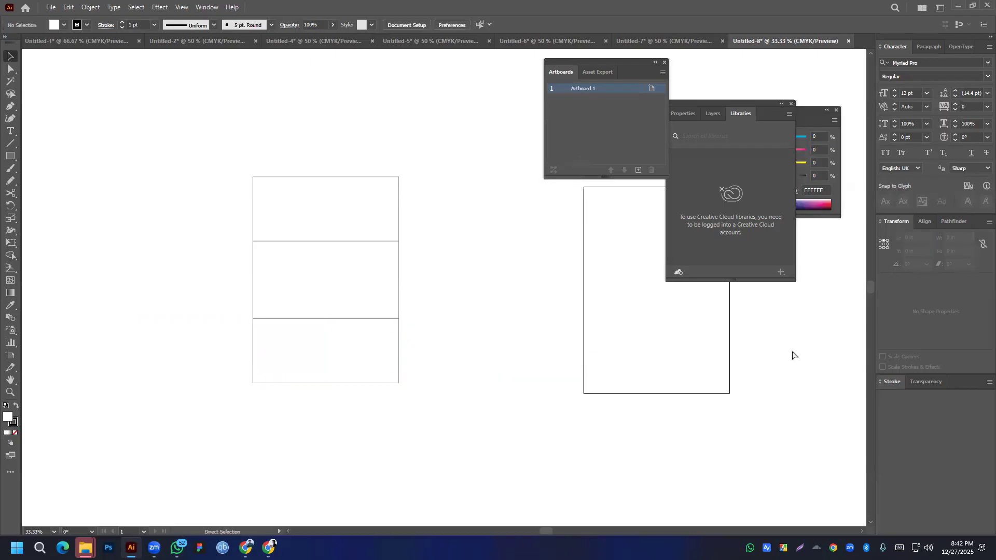
- Undo the lower panel's resizing and move it down so it meets the middle panel's lower edge
key(ctrl+z)
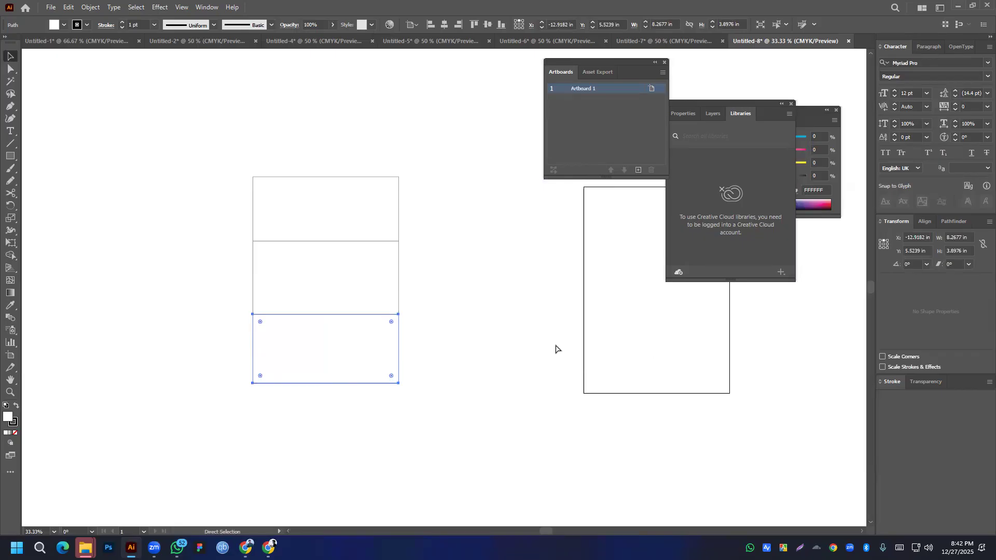
drag(349, 355, 348, 354)
click(306, 234)
- Increase the lower panel's height by 0.2 in to 4.0976 in, keeping its upper edge in place
click(326, 356)
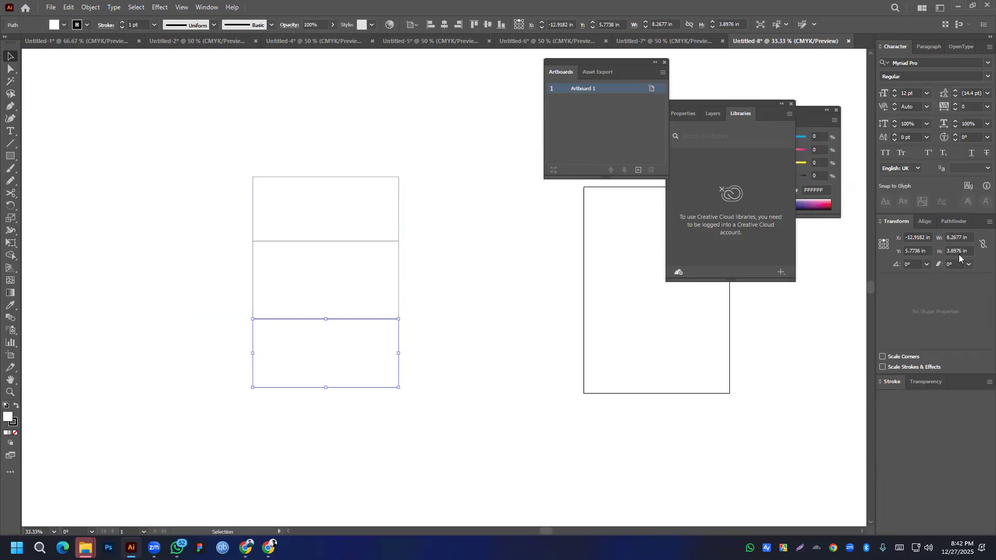
drag(349, 367, 477, 298)
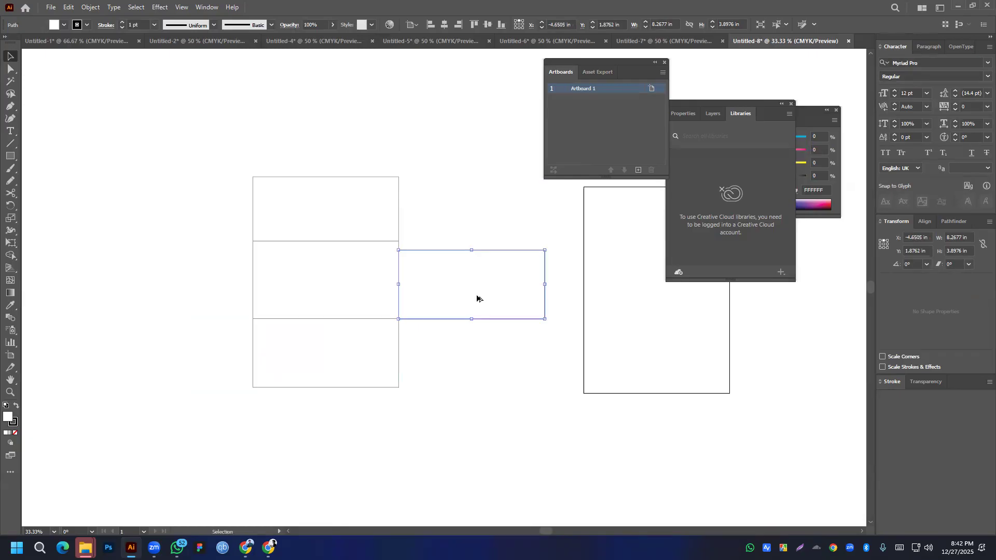
key(ctrl+z)
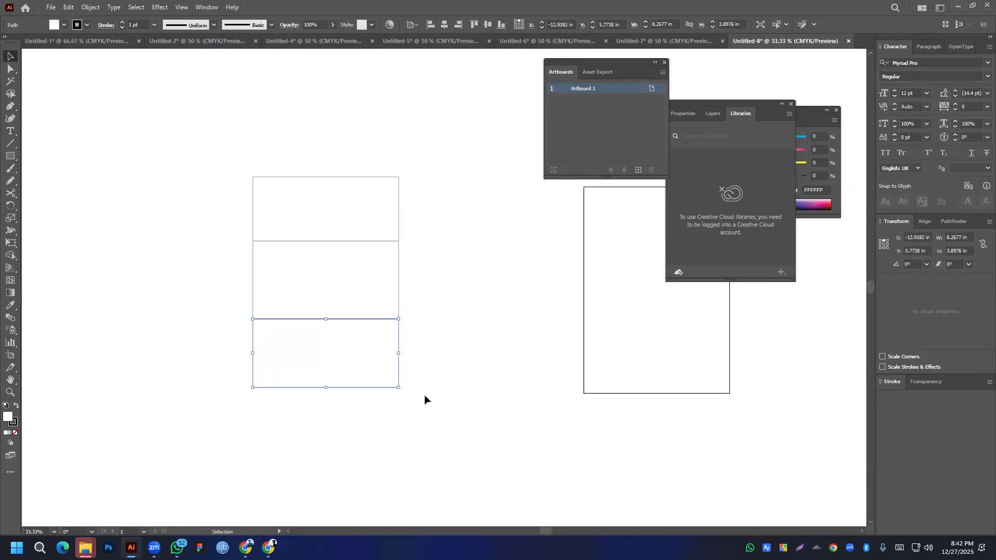
click(961, 250)
text(/)
key(Return)
- Compare the lower panel's height with the middle panel using a temporary copy placed alongside, and delete the copy
drag(296, 353, 440, 281)
scroll(405, 248, up, 1)
scroll(405, 248, up, 5)
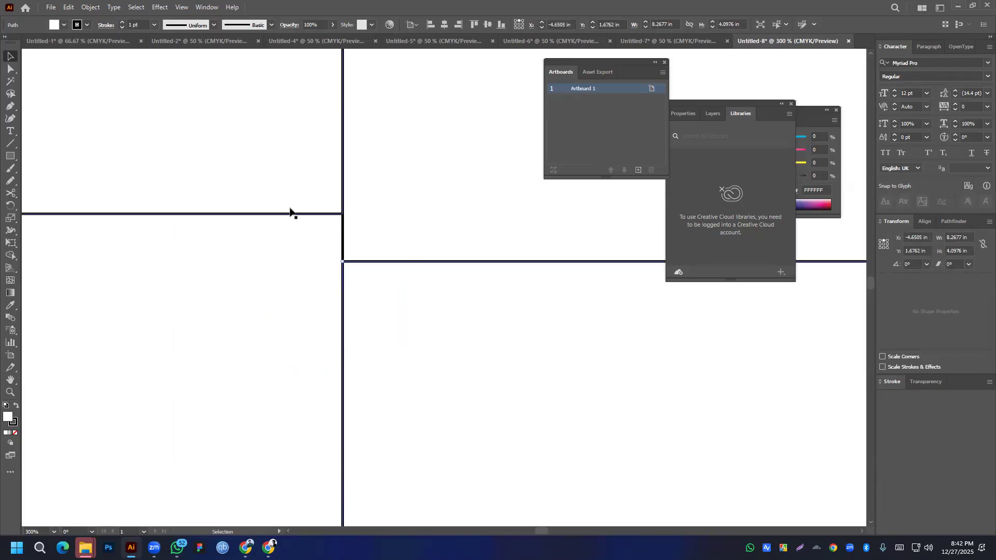
scroll(340, 228, down, 5)
scroll(342, 229, down, 4)
scroll(351, 254, up, 4)
drag(354, 237, 438, 271)
click(459, 374)
click(477, 278)
key(Delete)
- Set the upper panel's height to 0.5 in, using its bottom edge as the reference point
click(337, 187)
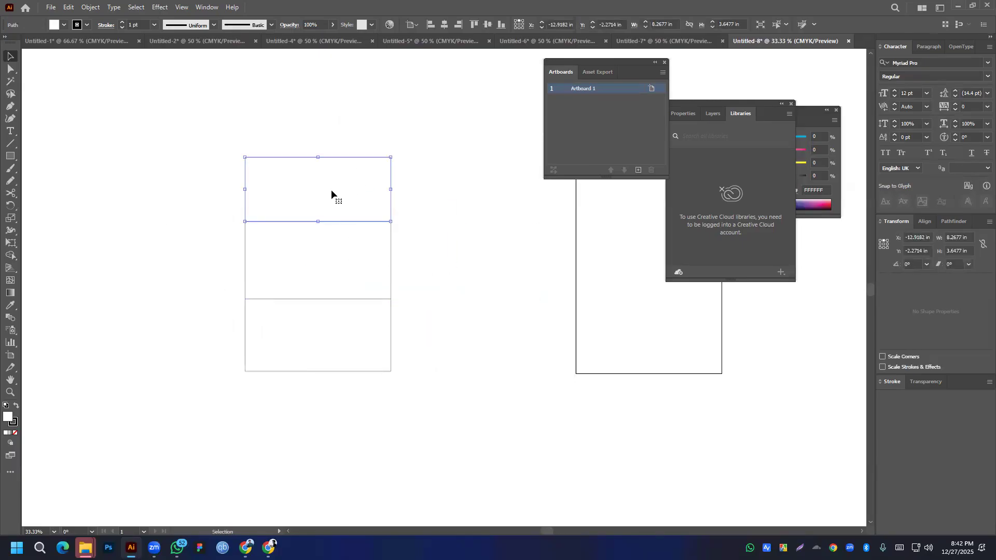
click(881, 247)
drag(948, 251, 961, 250)
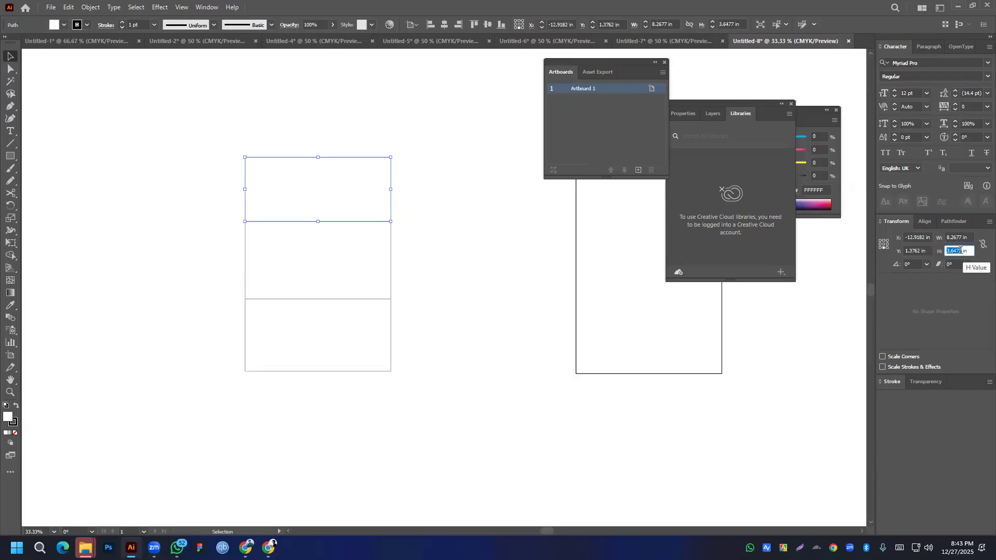
text(0.5)
key(Return)
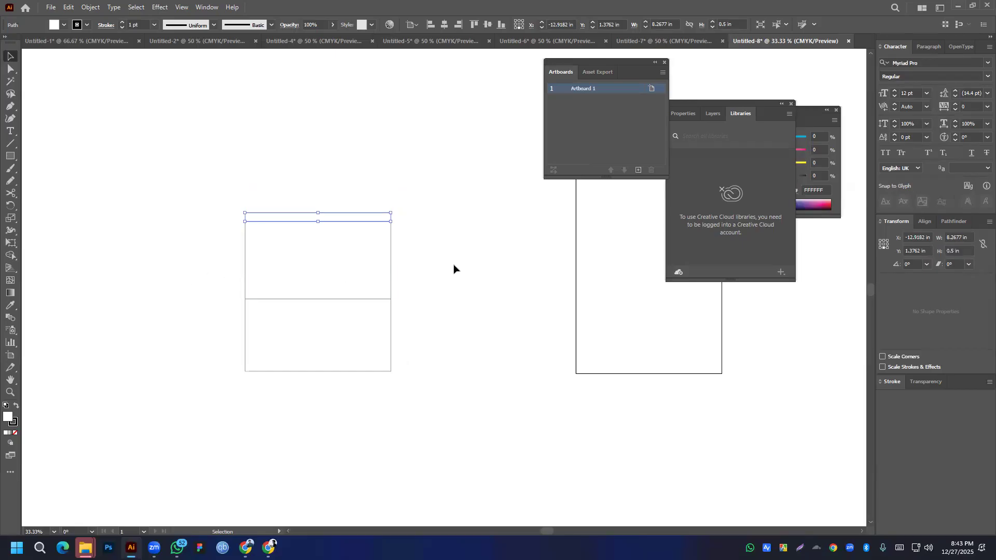
- Set the upper panel's height to 0.6 in and check the flap's proportions
double_click(955, 250)
text(0.6)
key(Return)
click(494, 263)
scroll(316, 212, up, 4)
scroll(318, 212, down, 2)
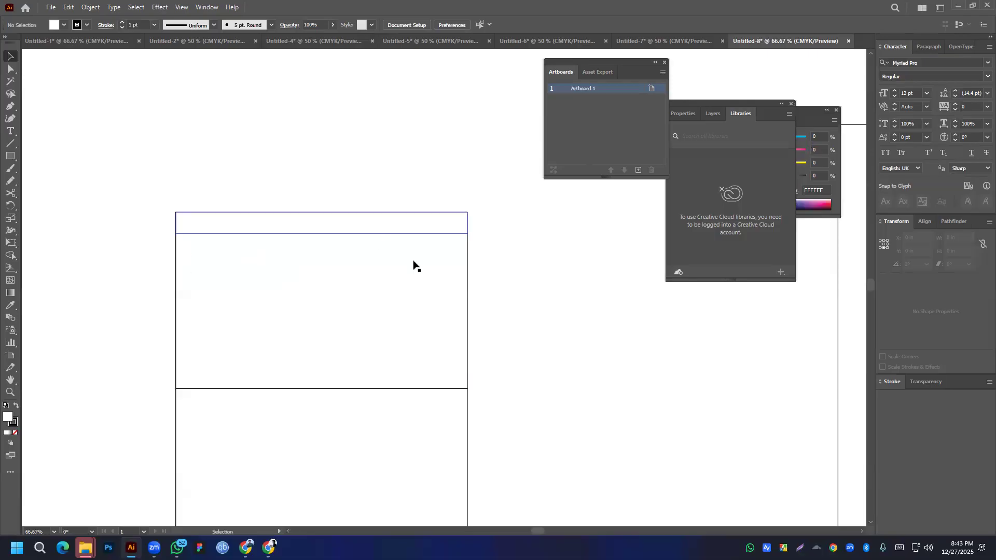
- Set the upper panel's height to 1 in and check it against the other panels
click(296, 220)
click(956, 251)
text(1)
key(Return)
click(503, 279)
scroll(415, 270, down, 3)
scroll(418, 254, up, 2)
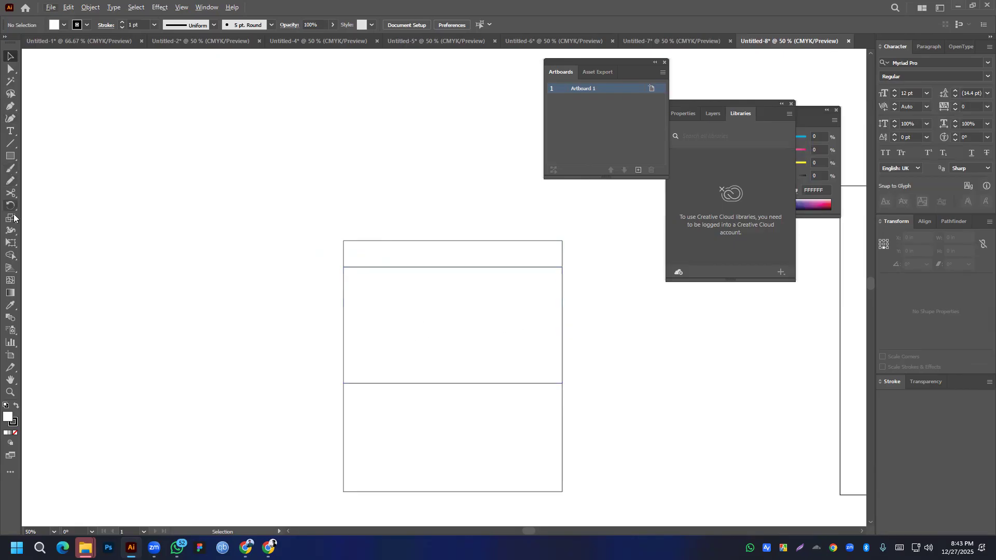
- Reflect a copy of the middle panel across its right edge about the vertical axis
click(10, 195)
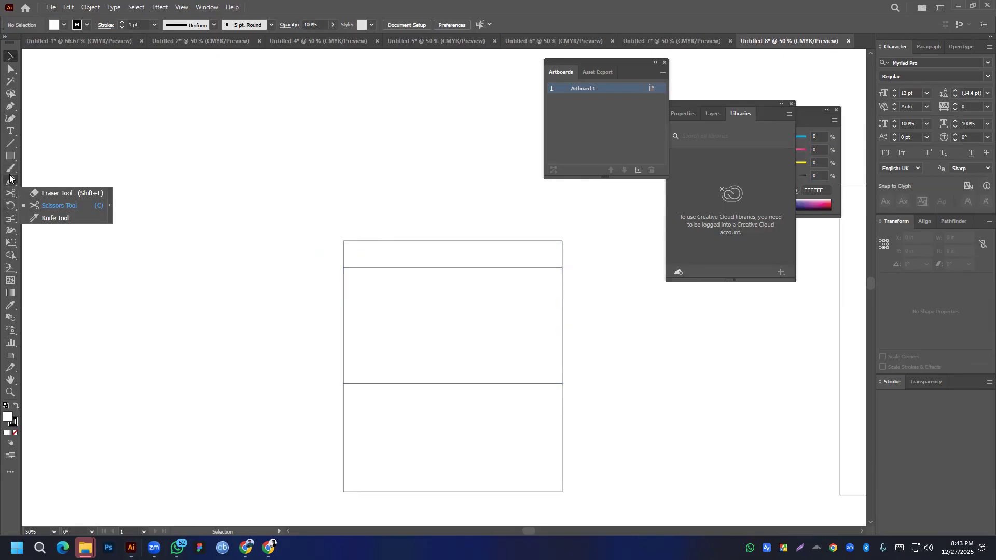
click(376, 313)
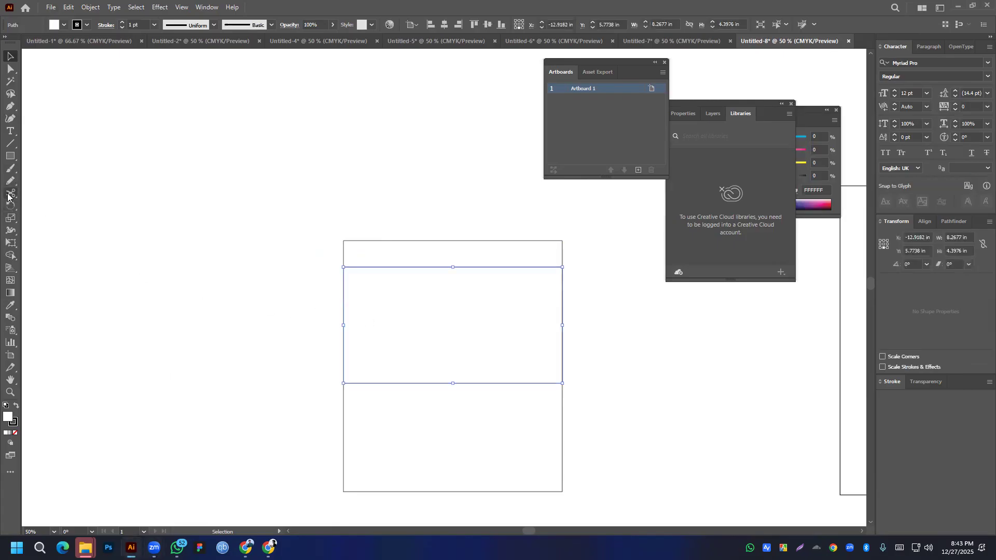
click(14, 209)
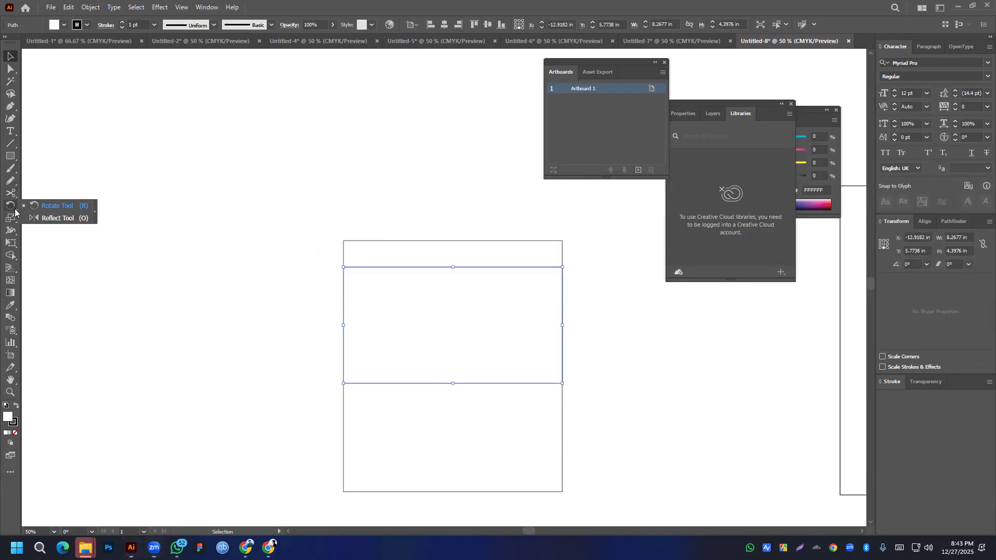
click(52, 218)
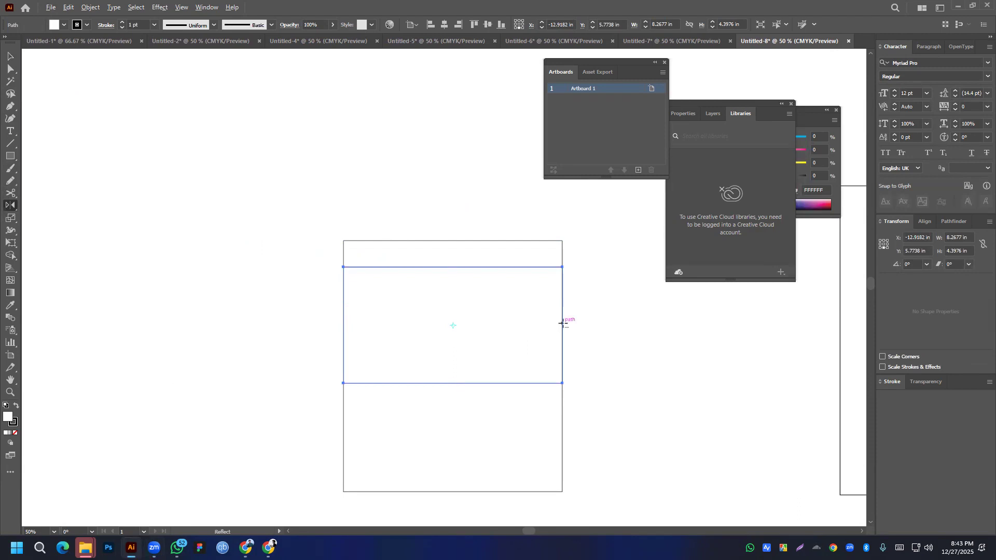
alt+click(561, 323)
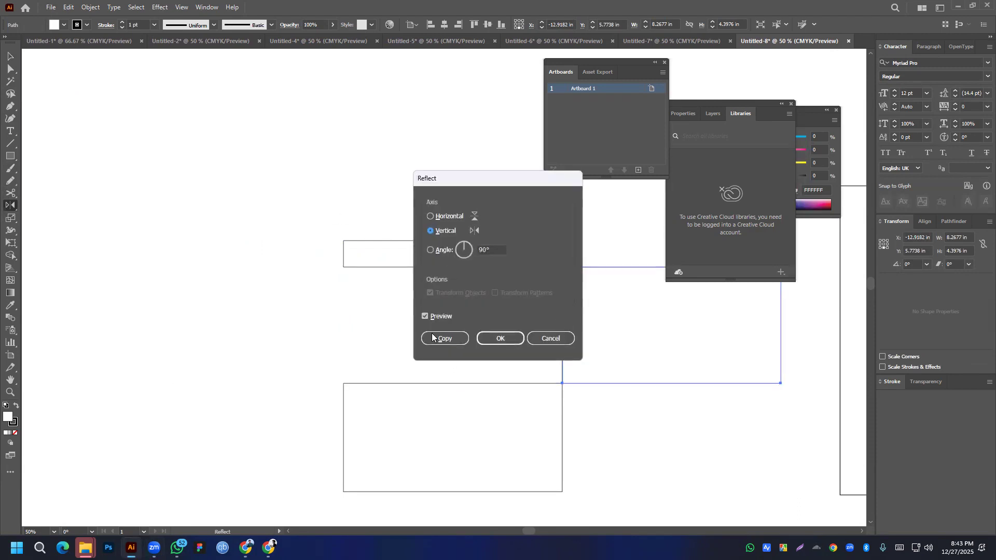
click(457, 340)
key(v)
- Reflect the original middle panel across its left edge about the vertical axis
click(440, 345)
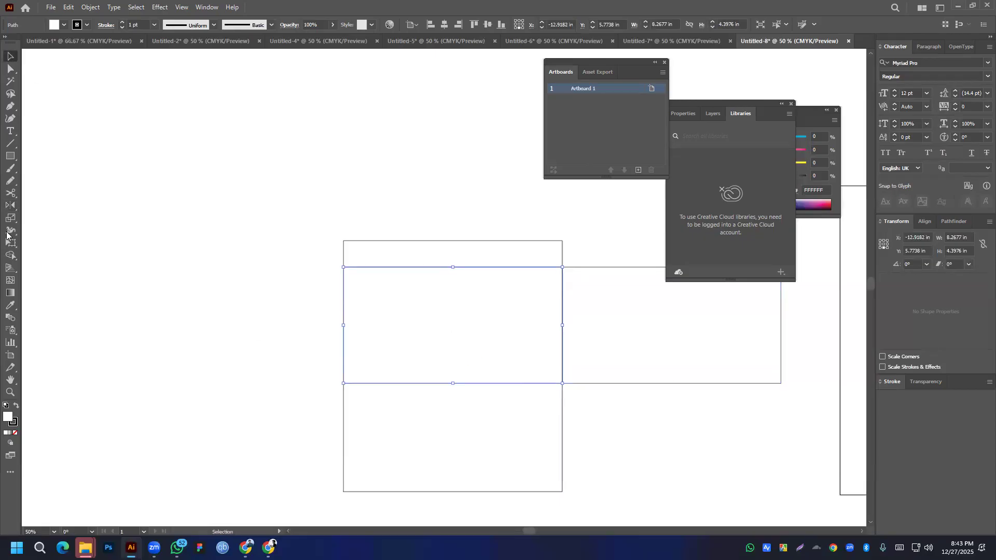
click(11, 205)
alt+click(343, 326)
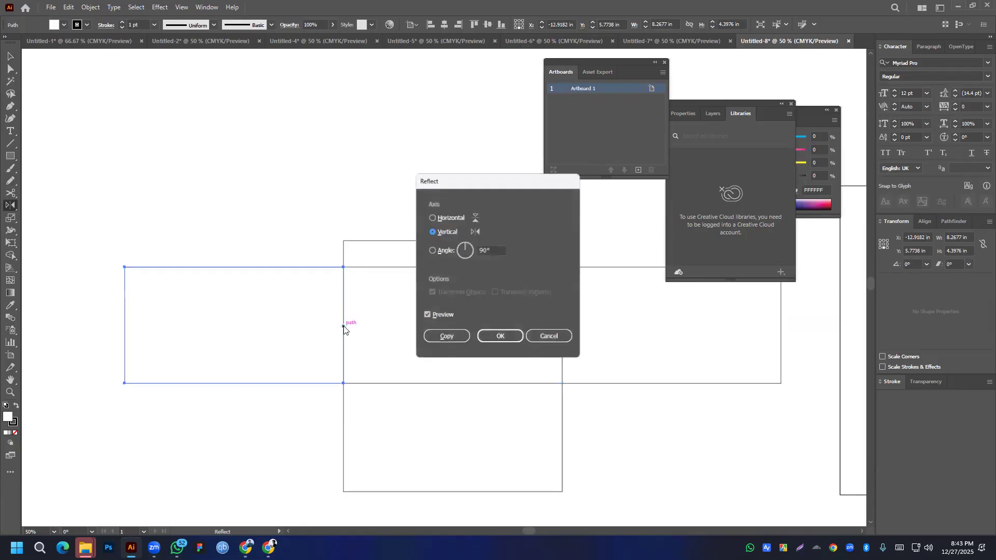
click(499, 339)
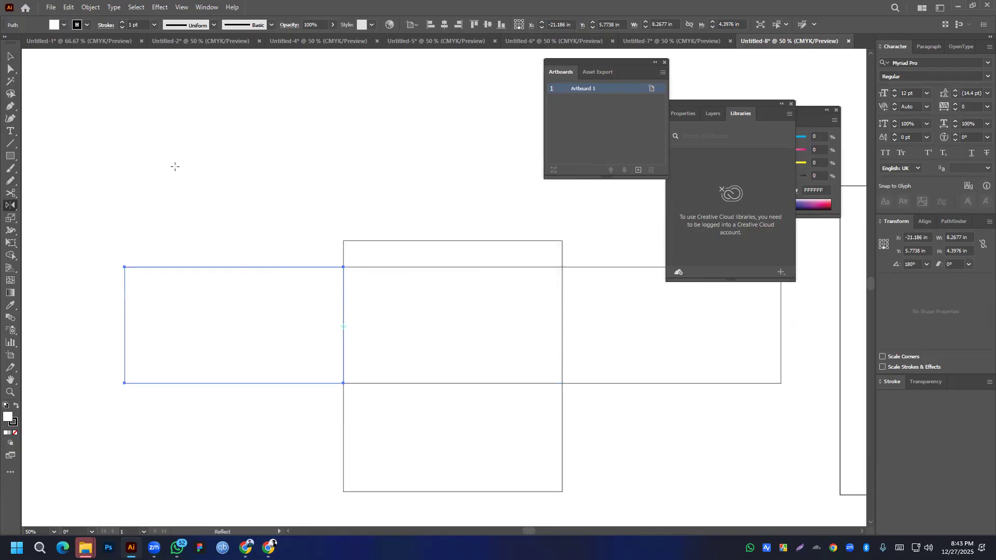
key(v)
click(385, 350)
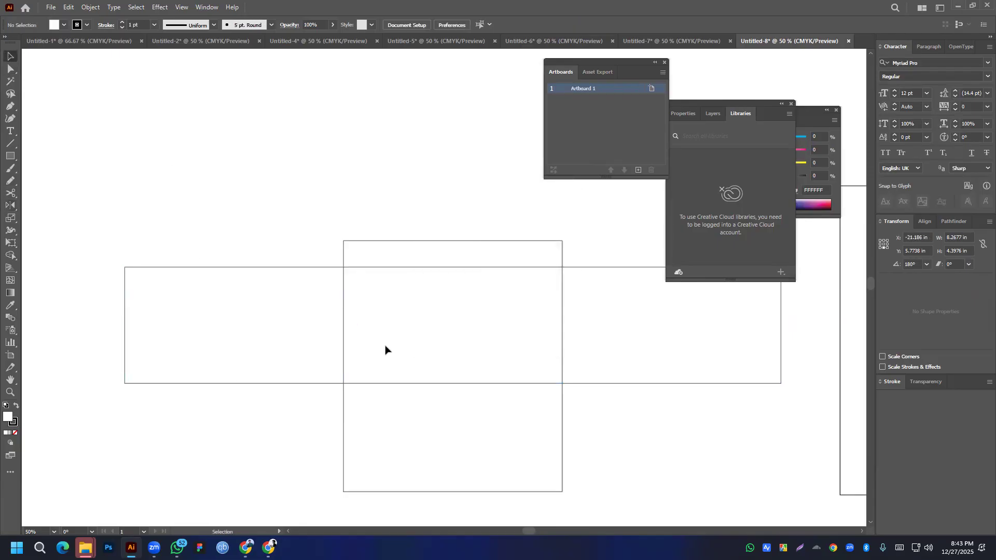
- Set the left side panel's width to 0.3 in, using its right edge as the reference point
click(237, 320)
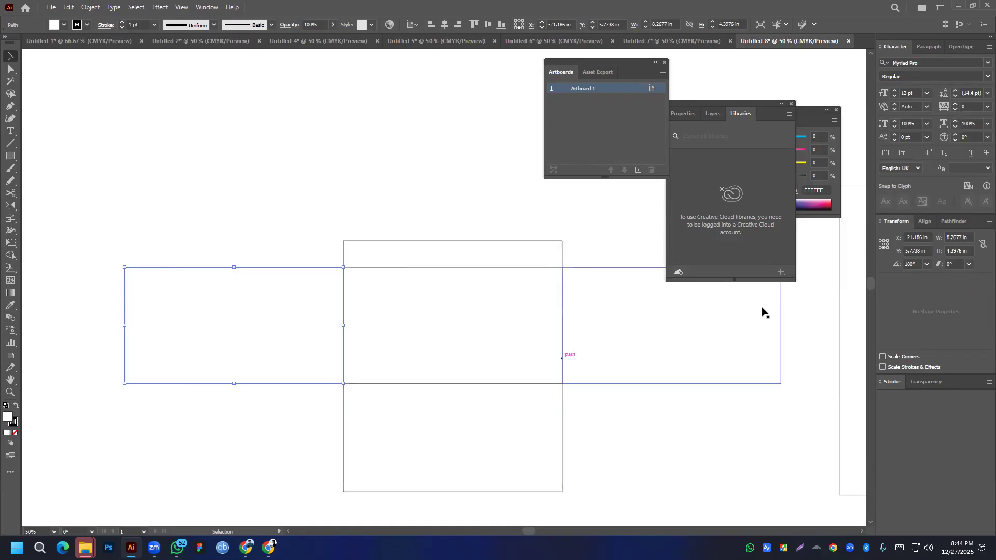
click(886, 244)
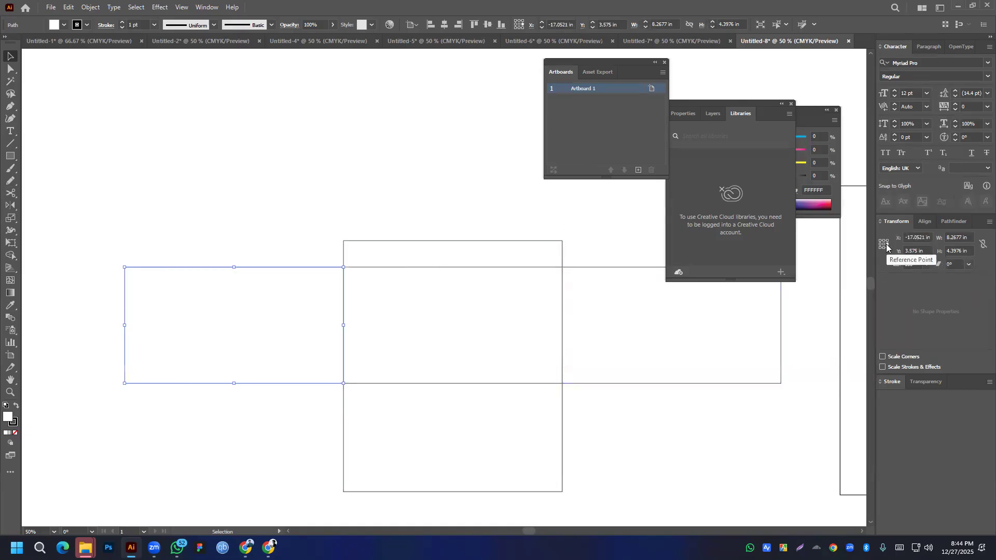
double_click(962, 238)
text(0)
key(Return)
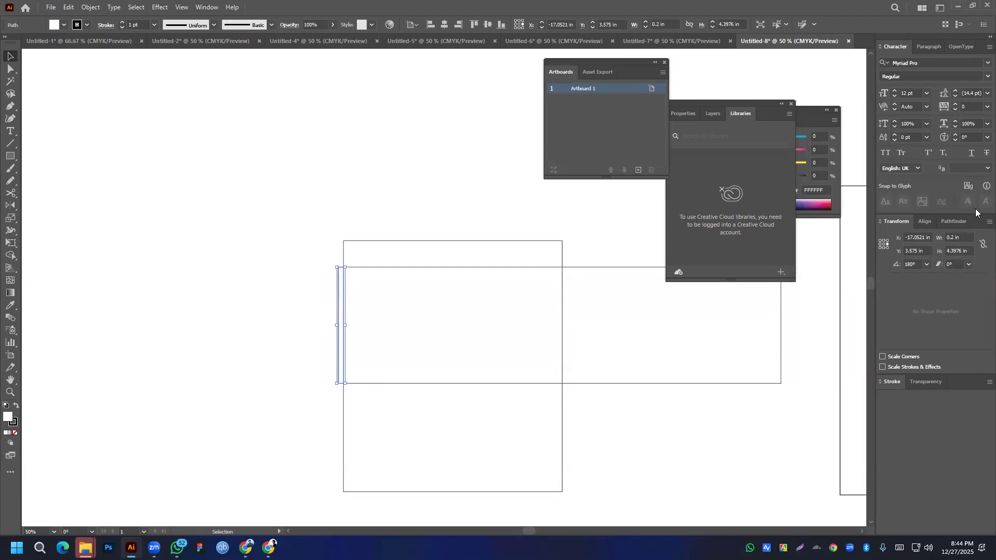
click(953, 237)
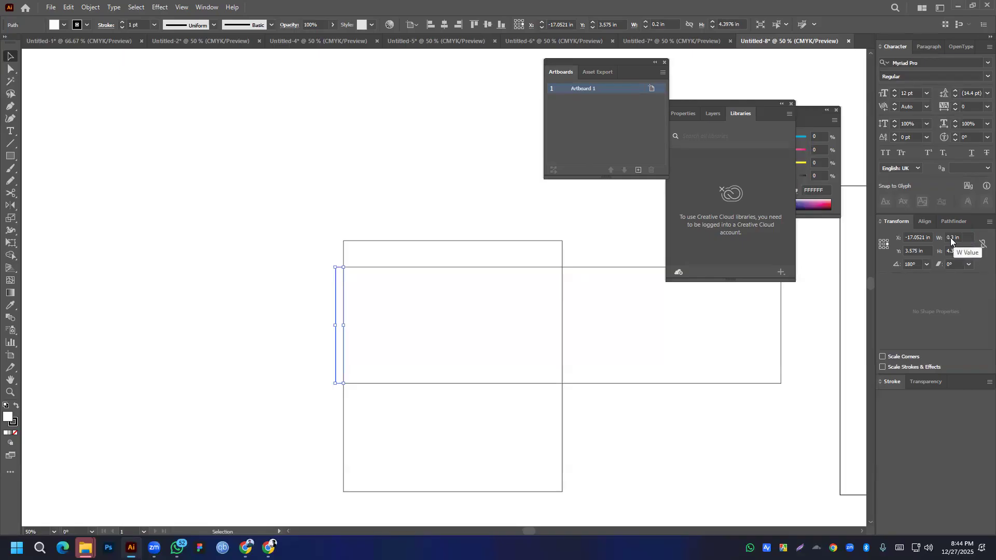
click(473, 210)
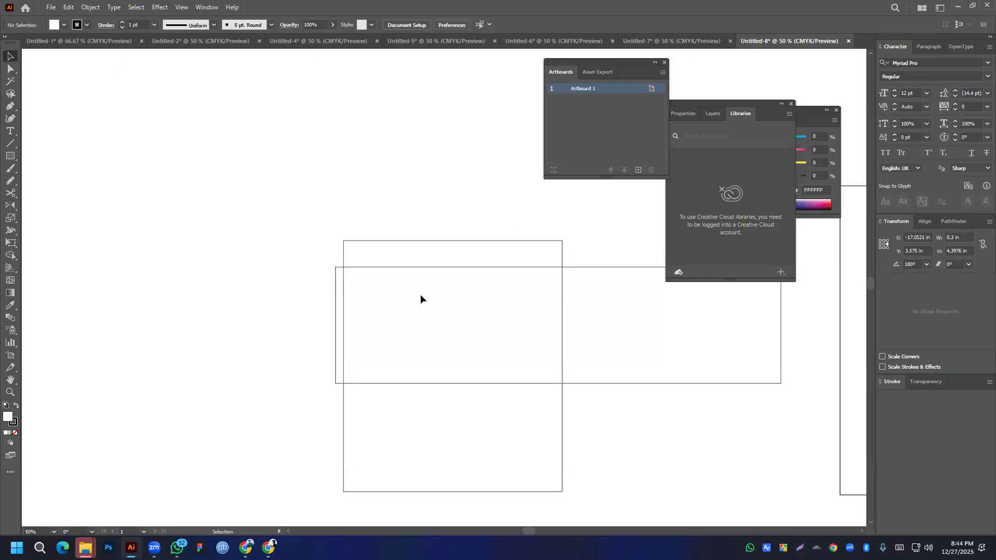
- Set the right side panel's width to 0.3 in, using its left edge as the reference point
click(631, 316)
click(879, 244)
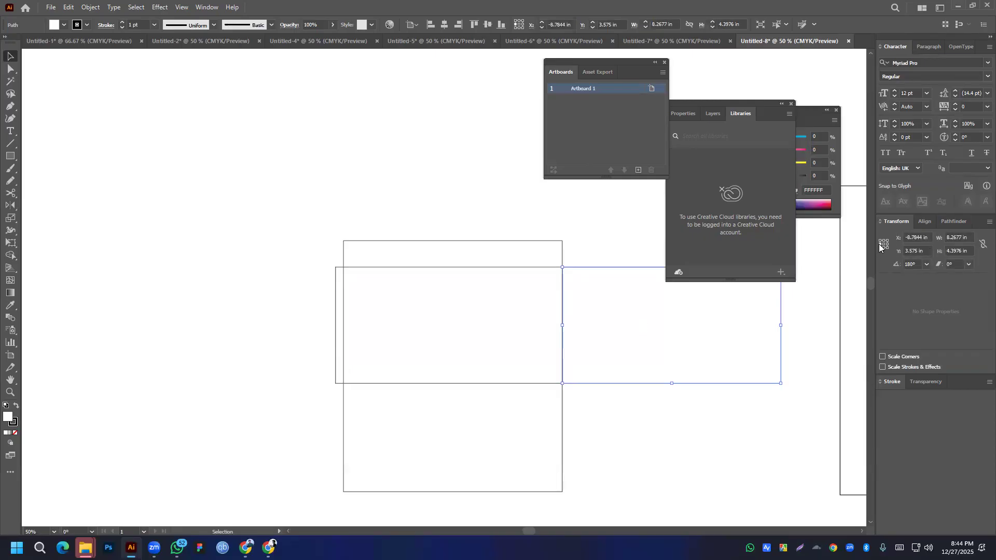
click(969, 238)
text(0.3)
key(Return)
click(634, 380)
drag(634, 381, 491, 227)
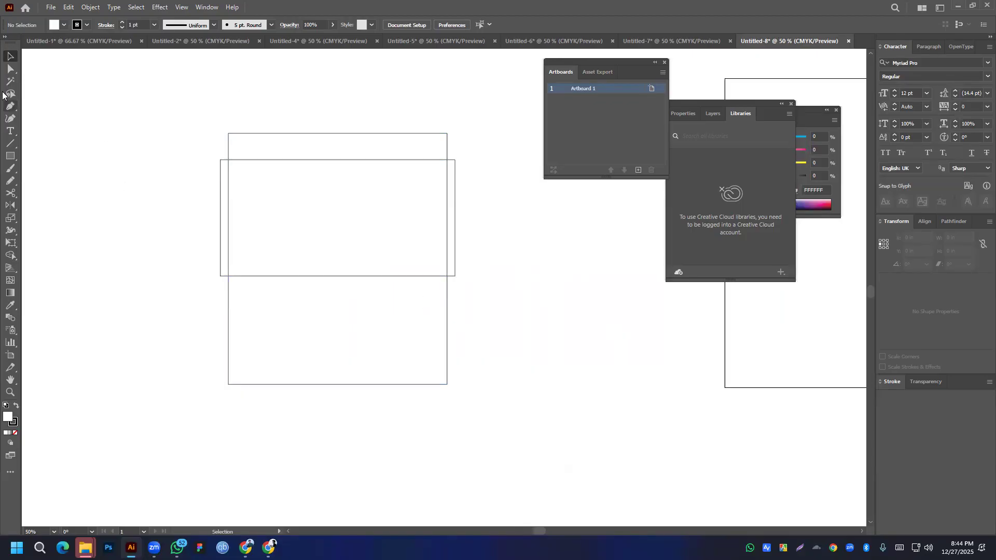
- Taper the upper ends of both side flaps by nudging their outer top anchor points slightly downward together
click(12, 68)
scroll(247, 166, up, 4)
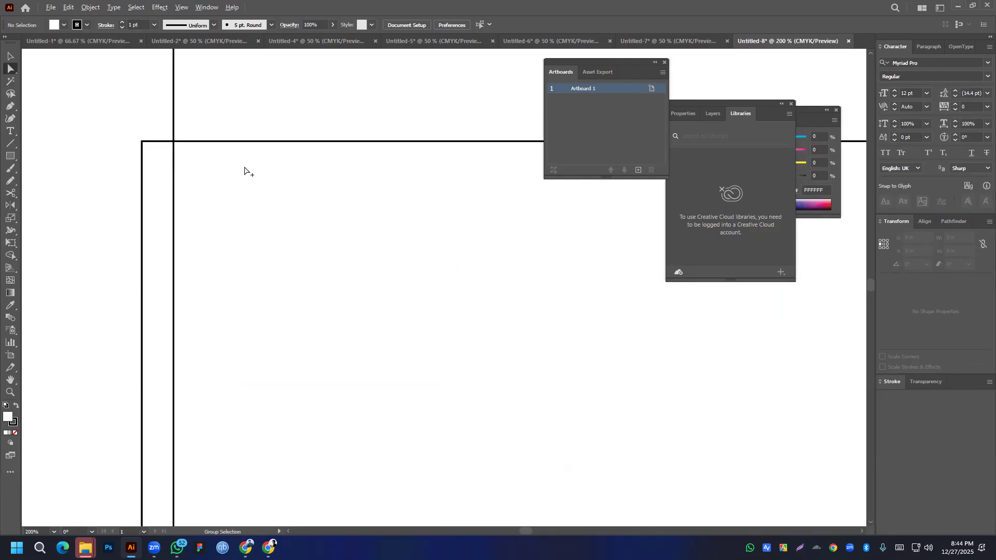
click(143, 146)
scroll(143, 147, down, 4)
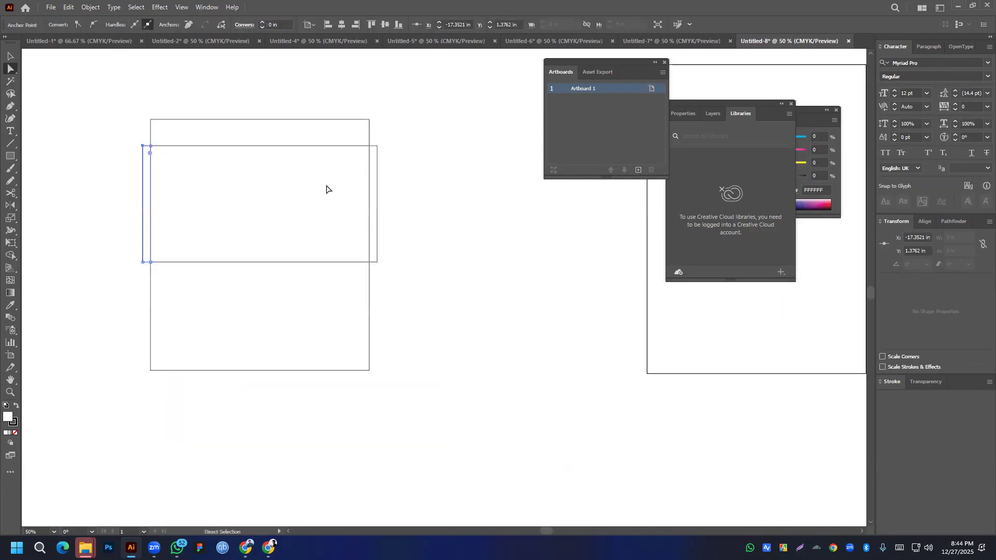
shift+click(377, 146)
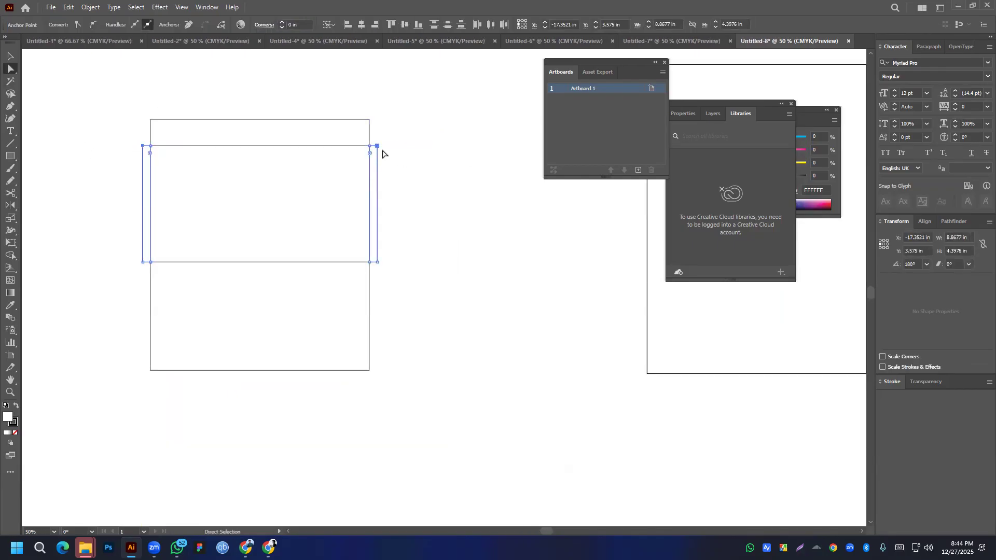
scroll(170, 147, up, 4)
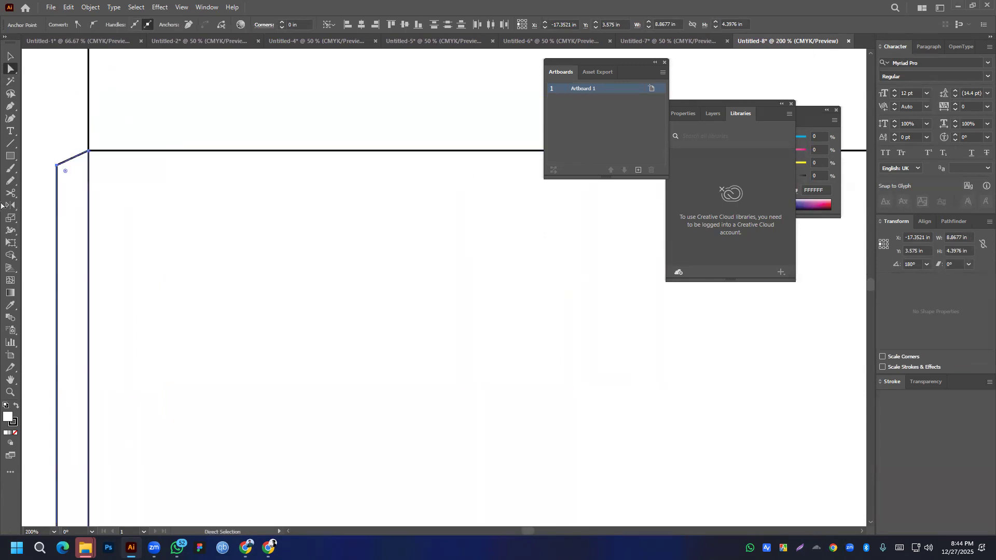
key(ctrl+z)
key(Down)
key(Down)
key(Down)
key(Down)
key(Down)
key(Down)
key(ctrl+z)
key(ctrl+z)
key(ctrl+z)
key(ctrl+z)
key(ctrl+z)
key(ctrl+z)
click(59, 166)
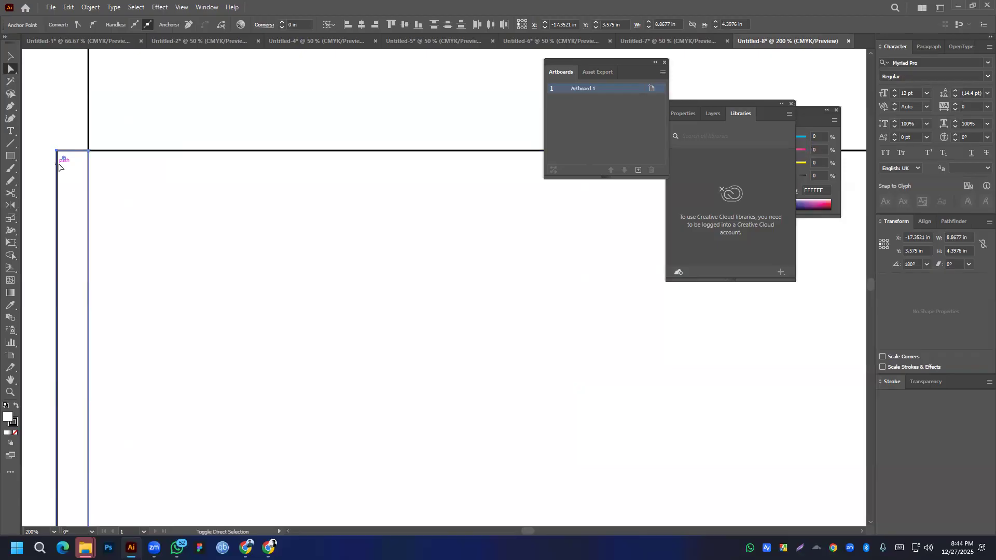
scroll(61, 202, down, 4)
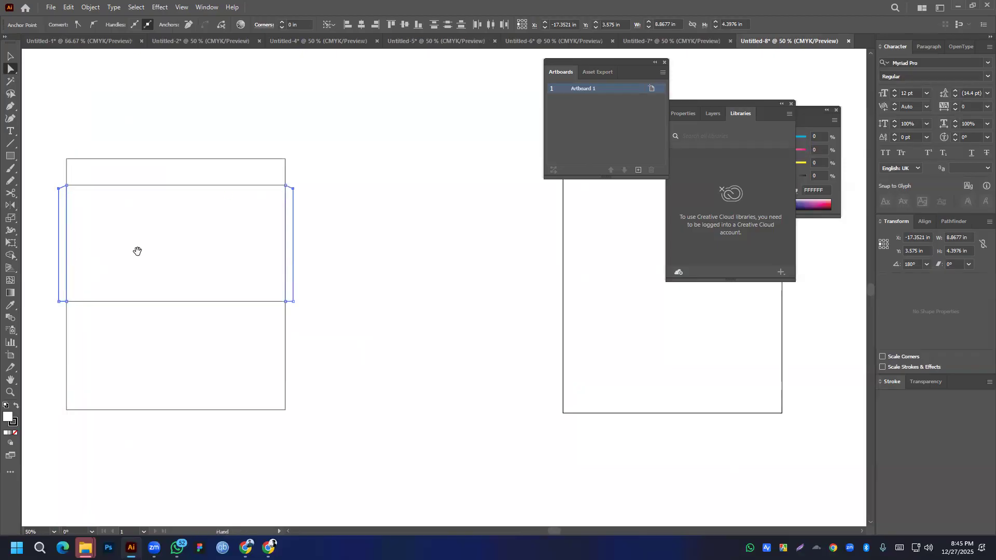
- Taper the lower ends of both side flaps by nudging their outer bottom anchor points slightly upward together
drag(138, 251, 297, 236)
click(218, 286)
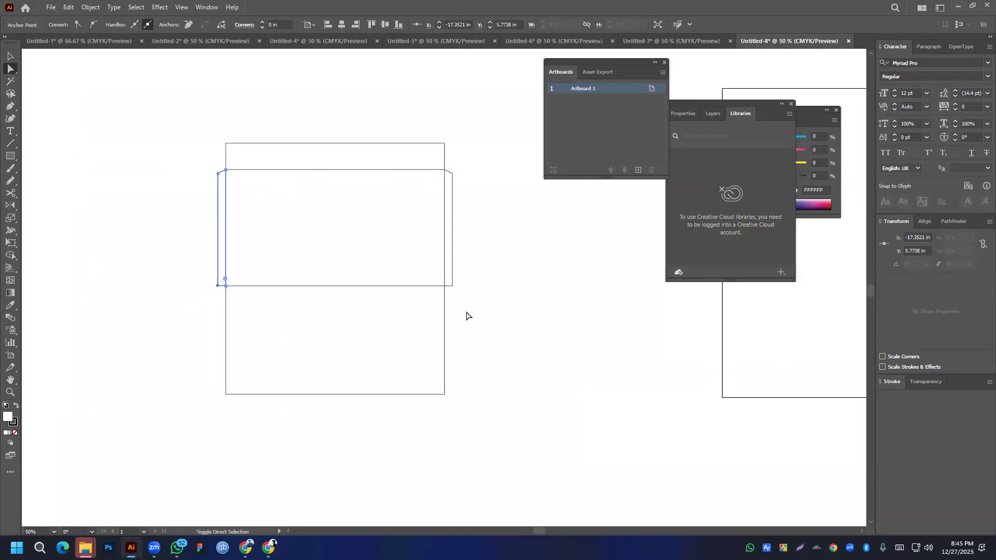
shift+click(452, 285)
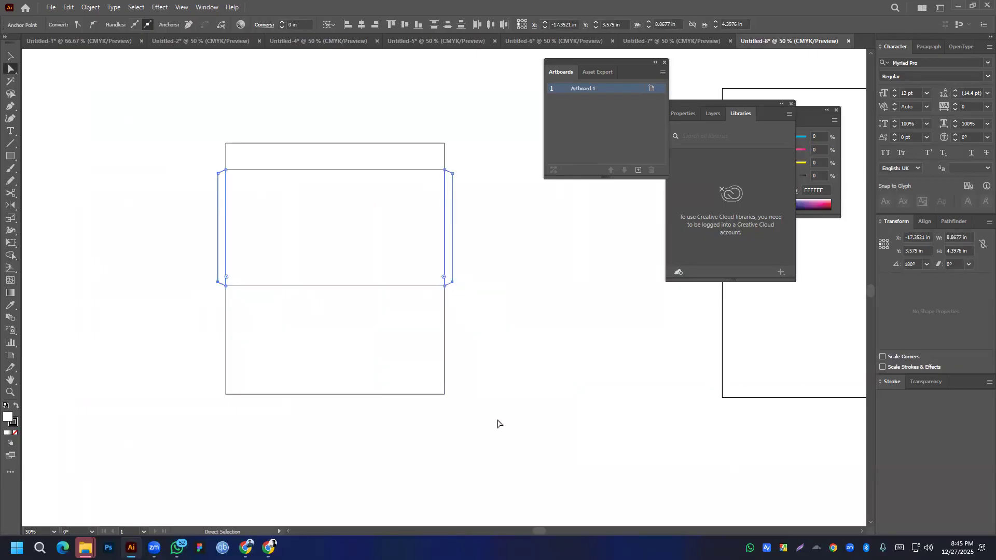
click(498, 423)
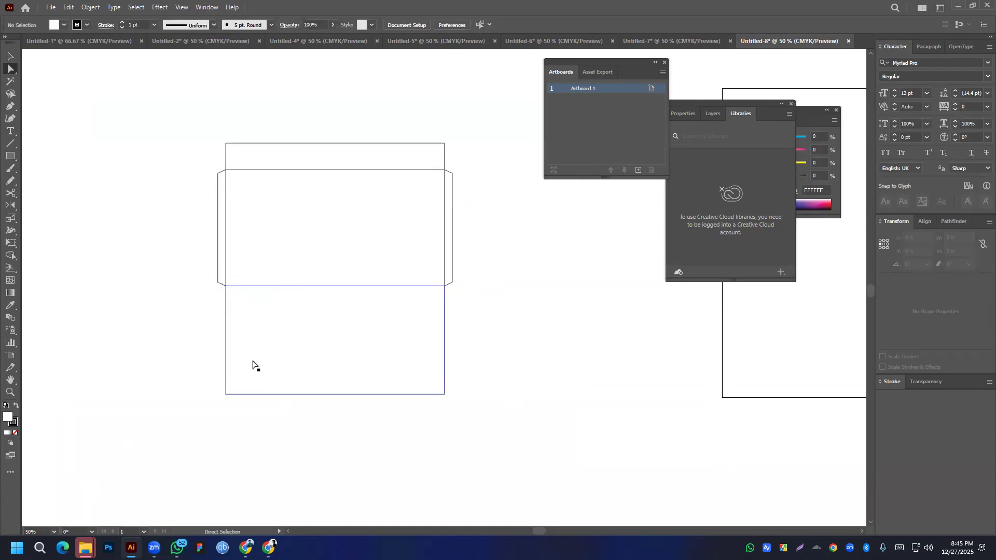
- Round both top corners of the upper flap to a 0.5 in radius
click(227, 144)
alt+click(444, 149)
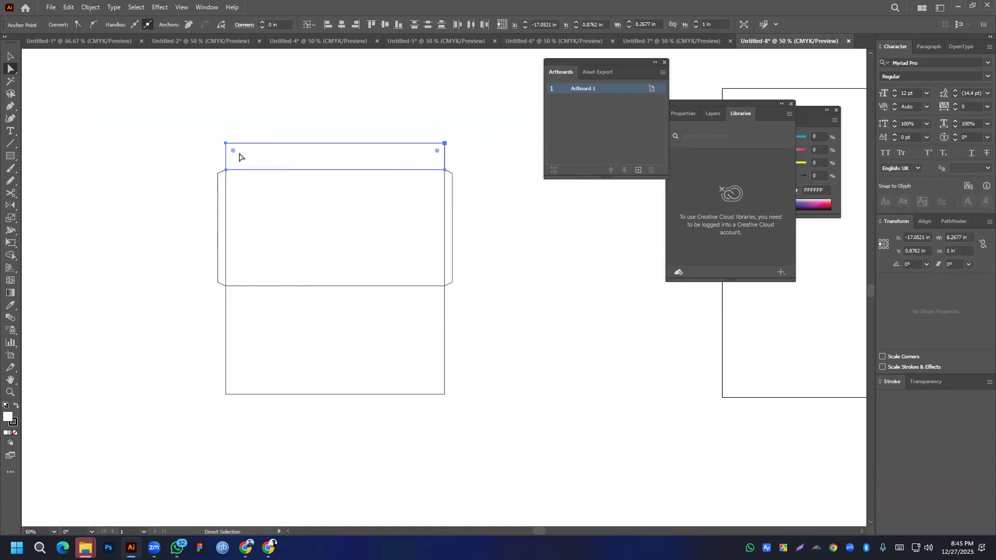
alt+scroll(231, 152, up, 2)
alt+scroll(233, 154, up, 2)
drag(209, 131, 226, 150)
drag(252, 166, 255, 168)
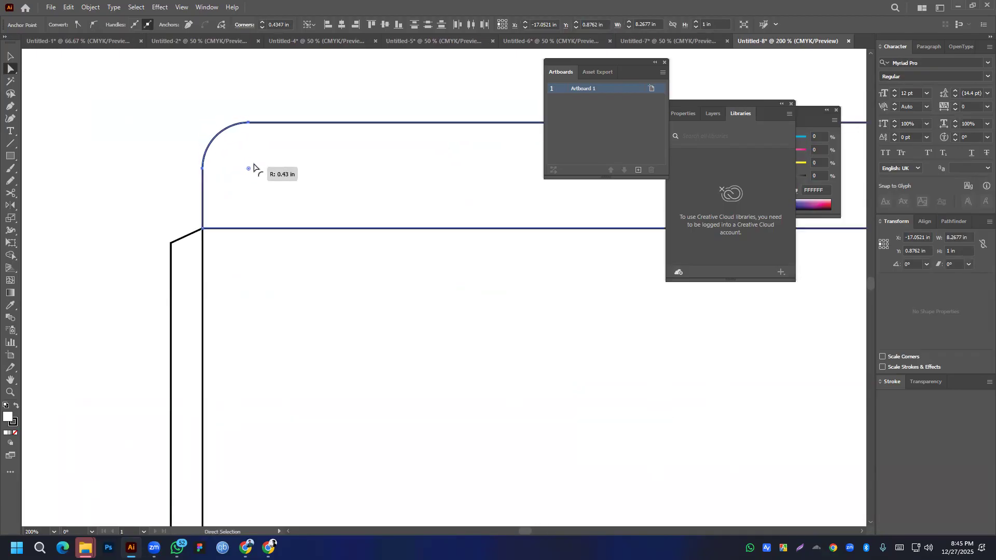
click(270, 24)
text(0.5)
key(Return)
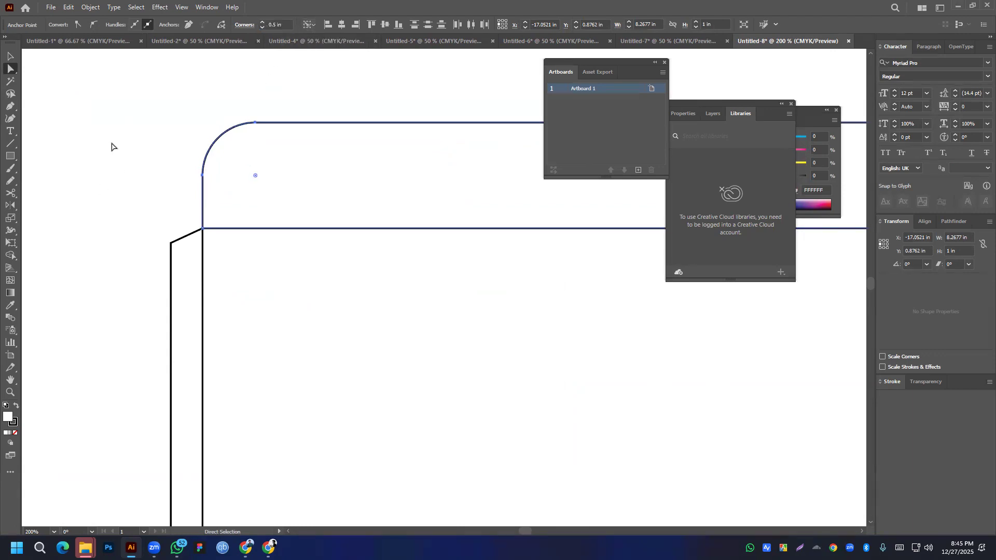
click(111, 147)
- Draw a straight line about 7.5 in long with the Pen tool along the lower panel's bottom edge, inset from both corners
scroll(124, 151, down, 3)
drag(257, 250, 331, 207)
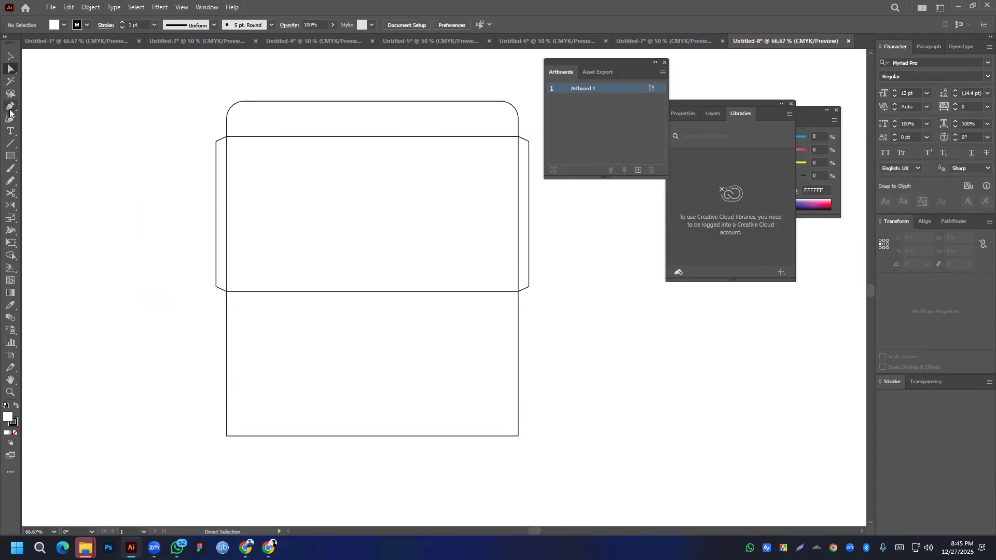
drag(10, 111, 44, 120)
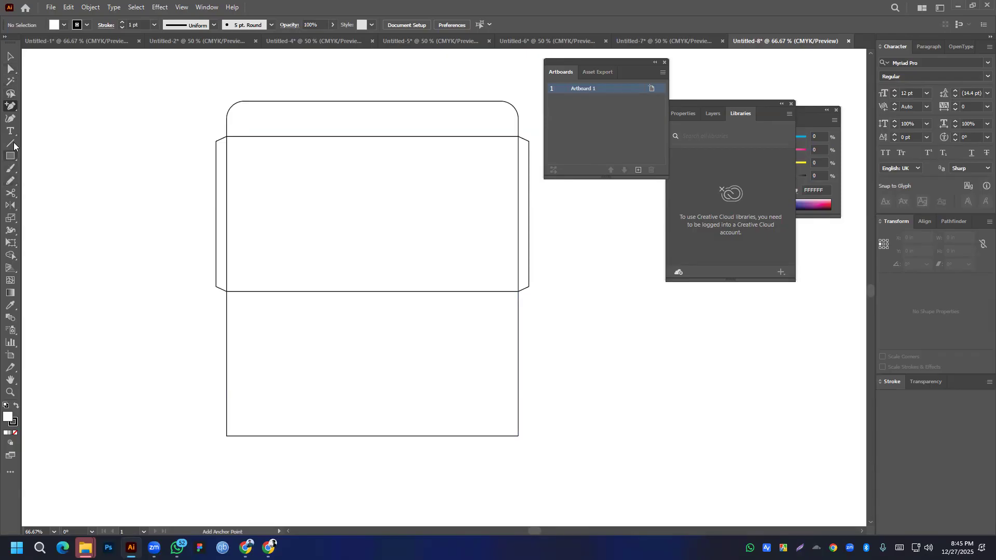
click(11, 106)
click(29, 106)
click(236, 436)
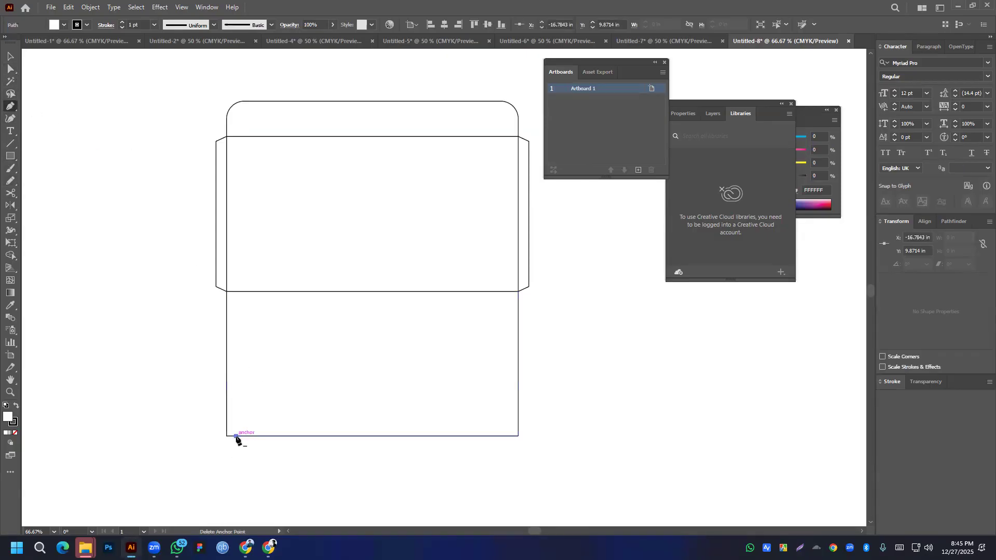
click(501, 437)
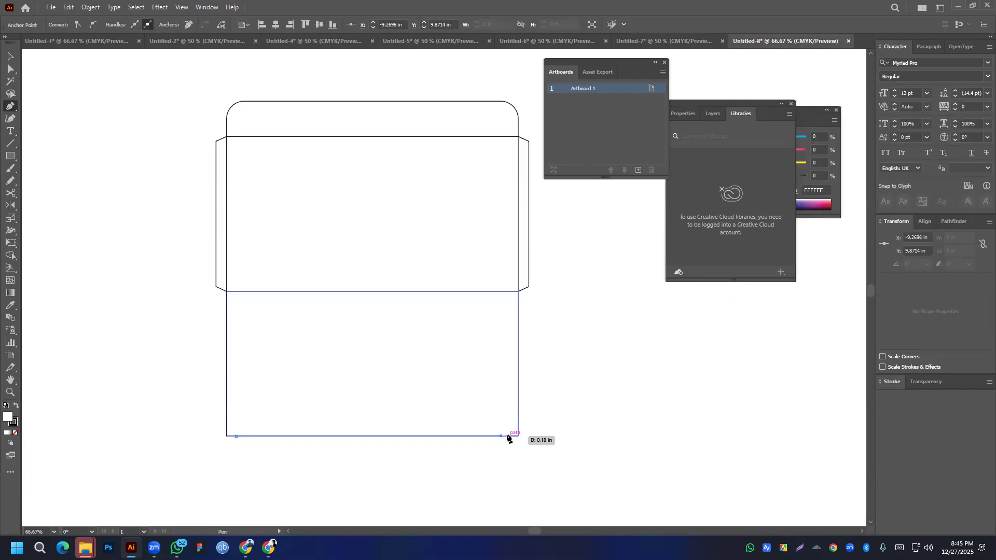
click(10, 56)
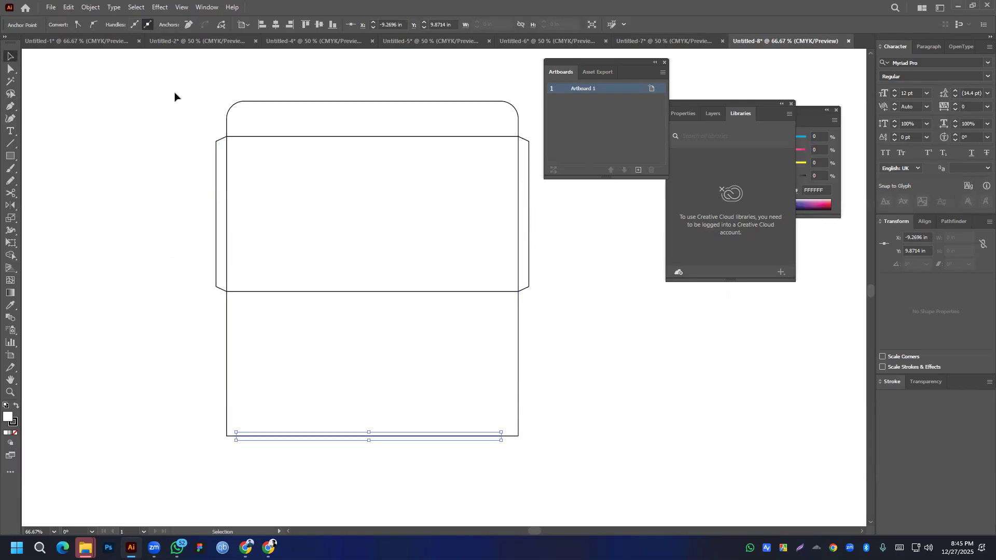
- Centre the new bottom line horizontally on the lower panel
drag(177, 99, 563, 373)
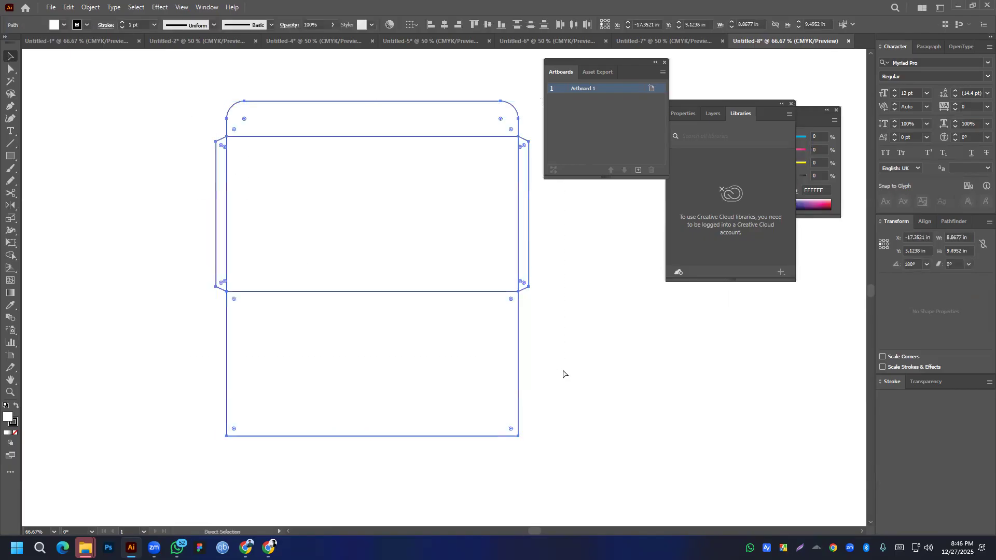
drag(166, 148, 594, 454)
click(924, 222)
click(899, 251)
click(579, 417)
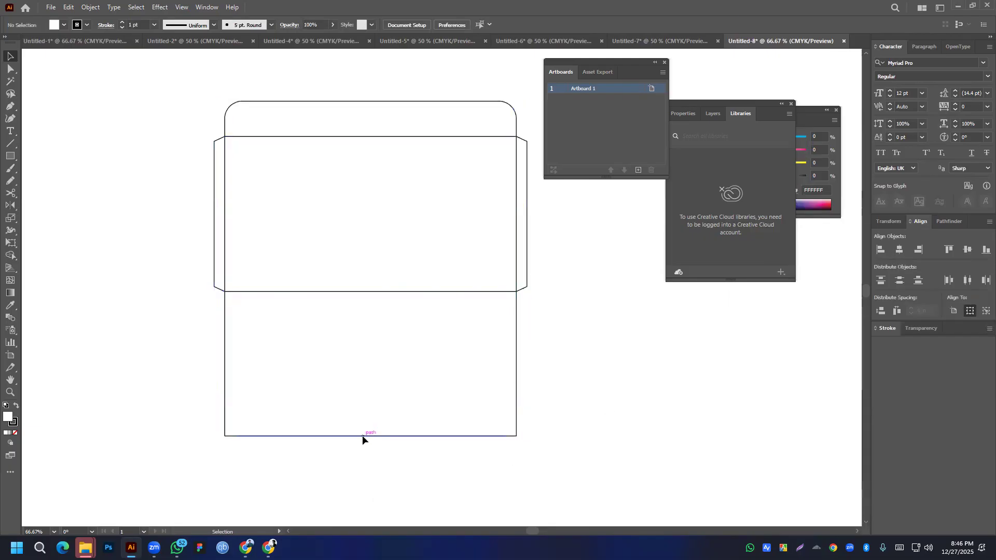
- Add an anchor point to the lower panel's bottom edge where the inset line's left end meets it
click(363, 437)
scroll(345, 418, up, 2)
key(a)
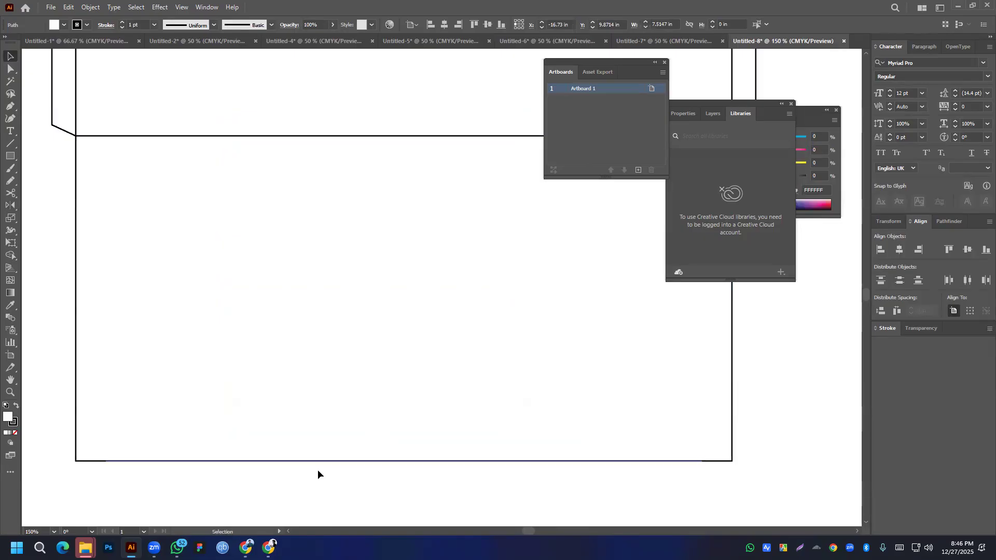
click(319, 474)
key(v)
scroll(708, 483, up, 2)
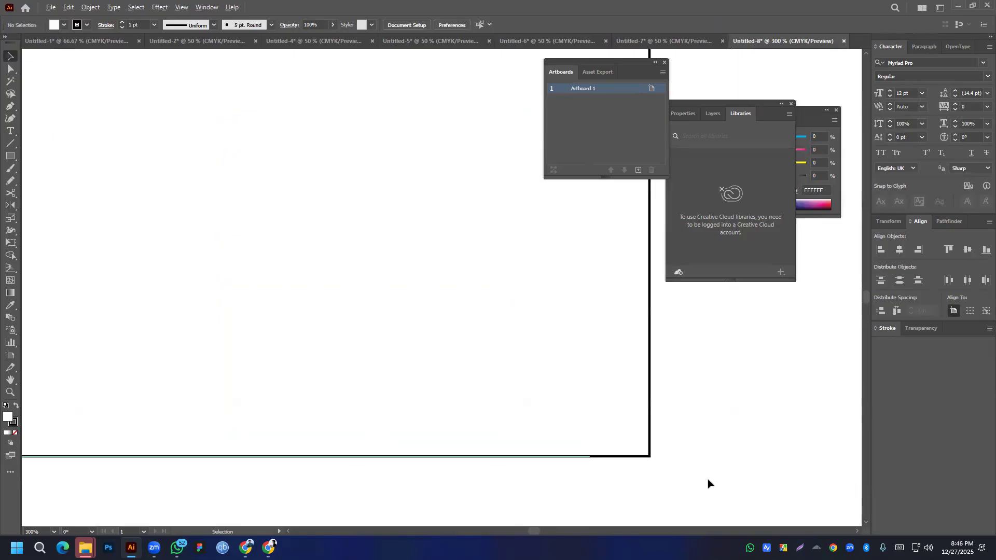
scroll(600, 461, down, 3)
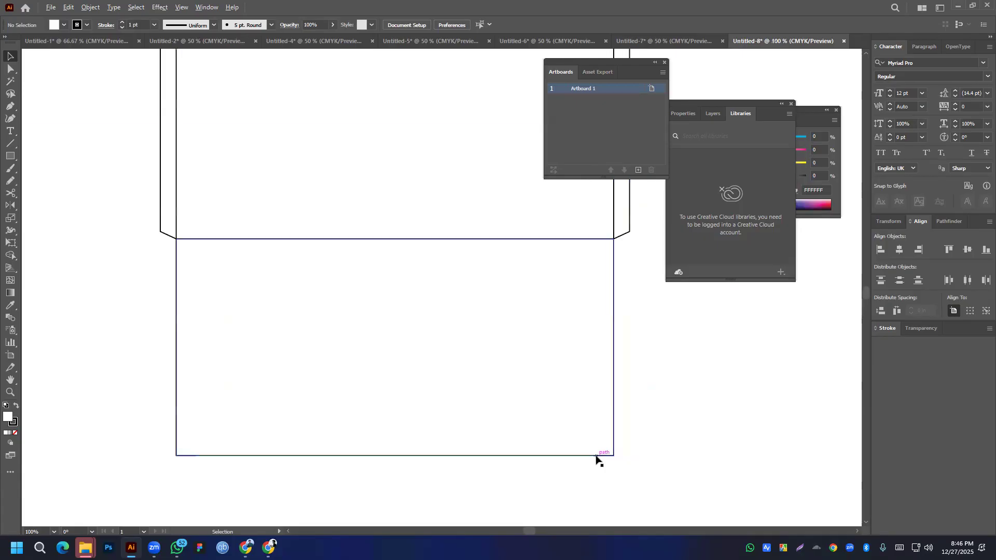
drag(8, 102, 33, 118)
scroll(171, 439, up, 3)
scroll(275, 485, up, 4)
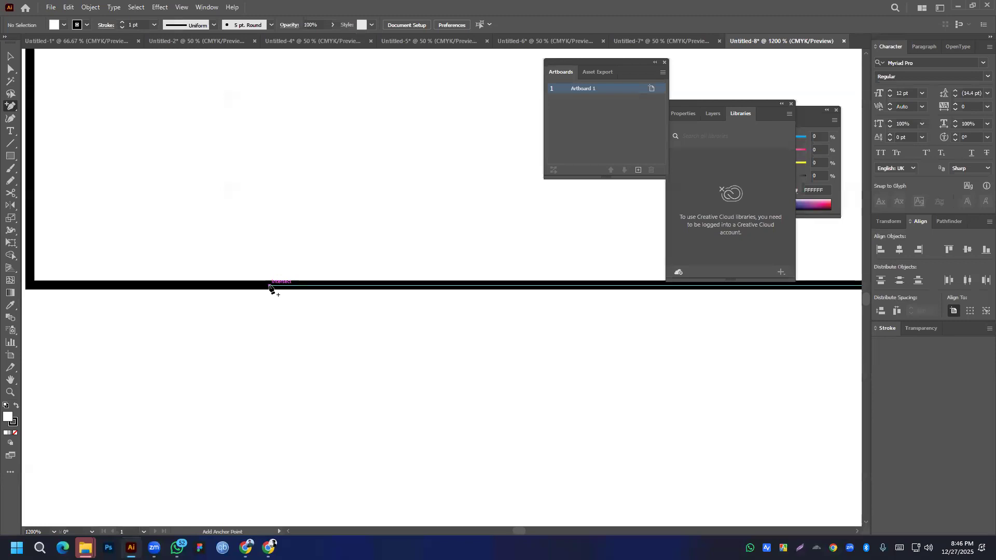
click(269, 286)
scroll(305, 325, down, 2)
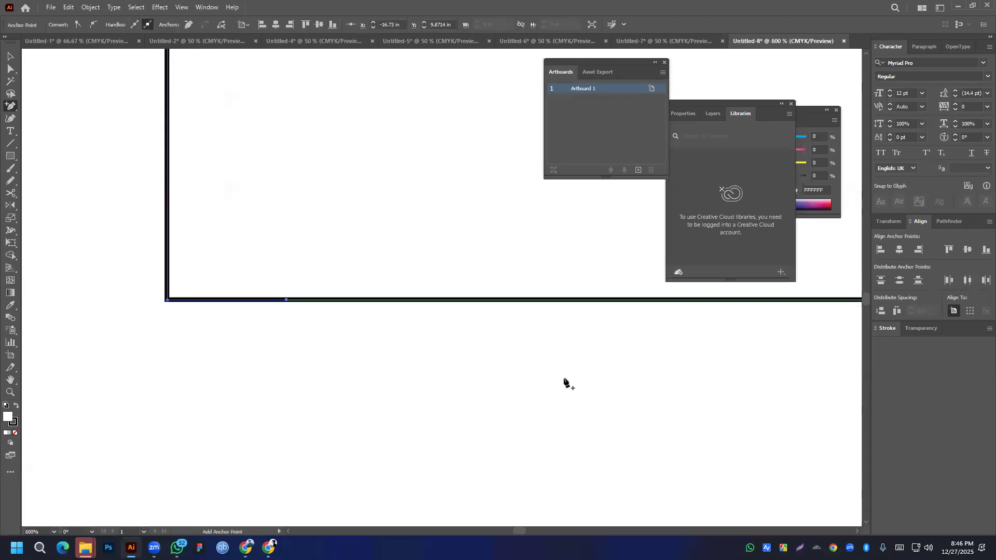
- Add an anchor point to the lower panel's bottom edge at the inset line's right end
drag(565, 382, 150, 386)
scroll(726, 394, down, 2)
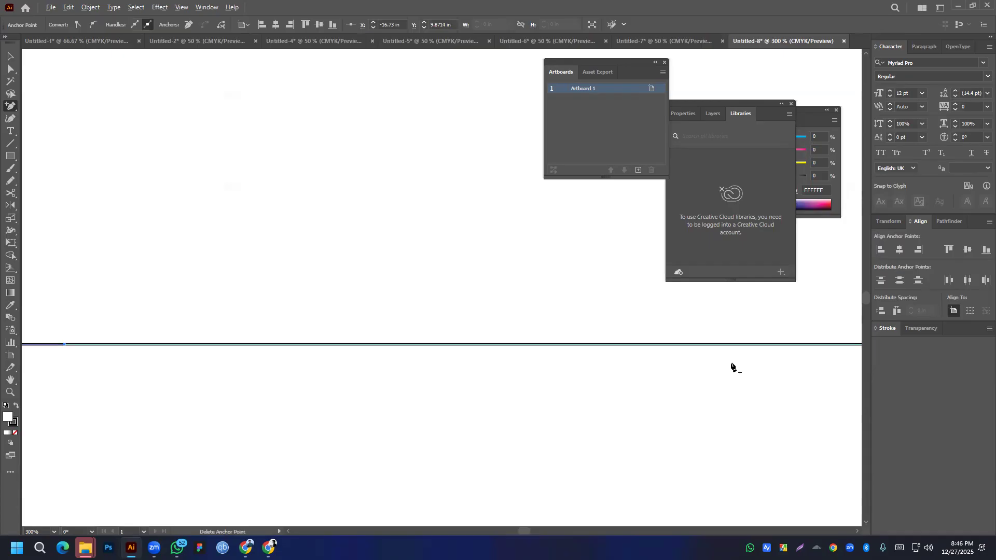
scroll(579, 365, down, 3)
drag(538, 372, 387, 370)
scroll(497, 347, up, 5)
scroll(515, 374, up, 2)
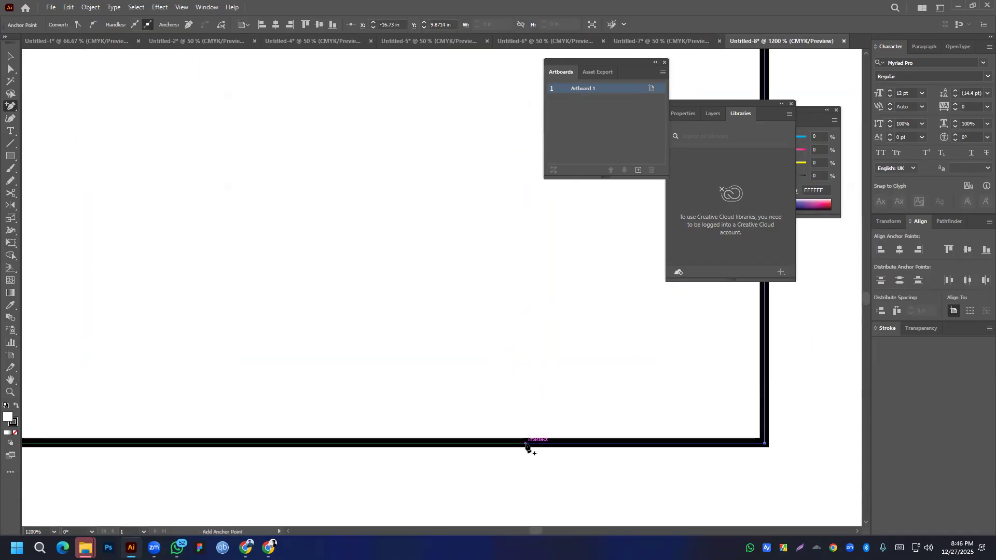
click(525, 443)
scroll(471, 425, down, 7)
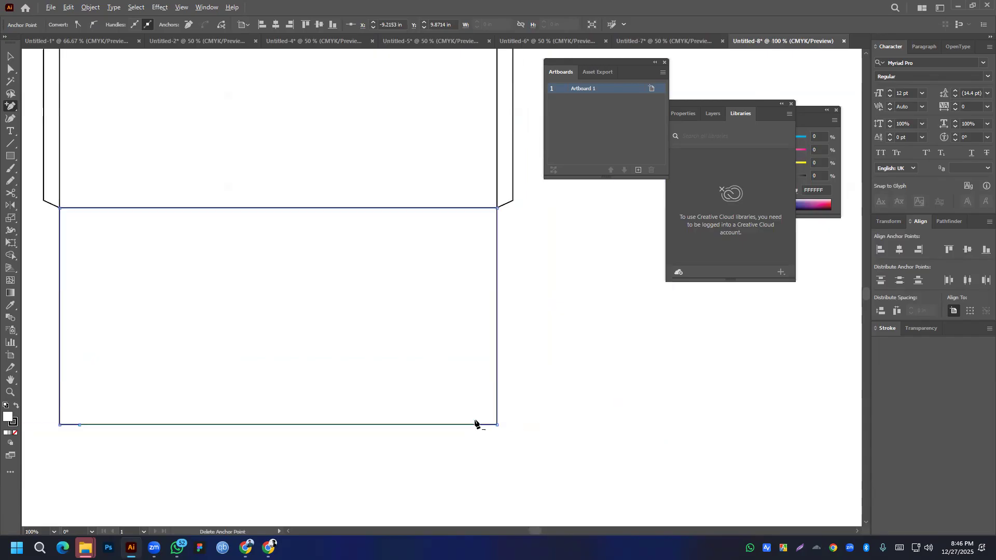
- Remove the inset helper line from the lower panel's bottom edge
click(10, 56)
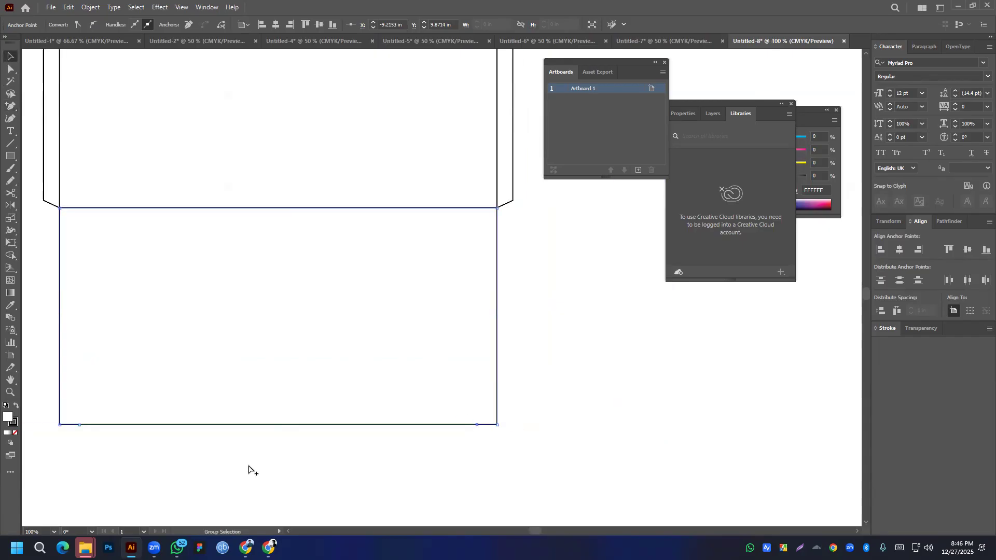
key(ctrl+f)
drag(182, 425, 184, 461)
click(120, 447)
- Raise the two inset anchor points on the lower panel's bottom edge together by two large nudges, giving the edge slanted ends
click(11, 68)
click(82, 427)
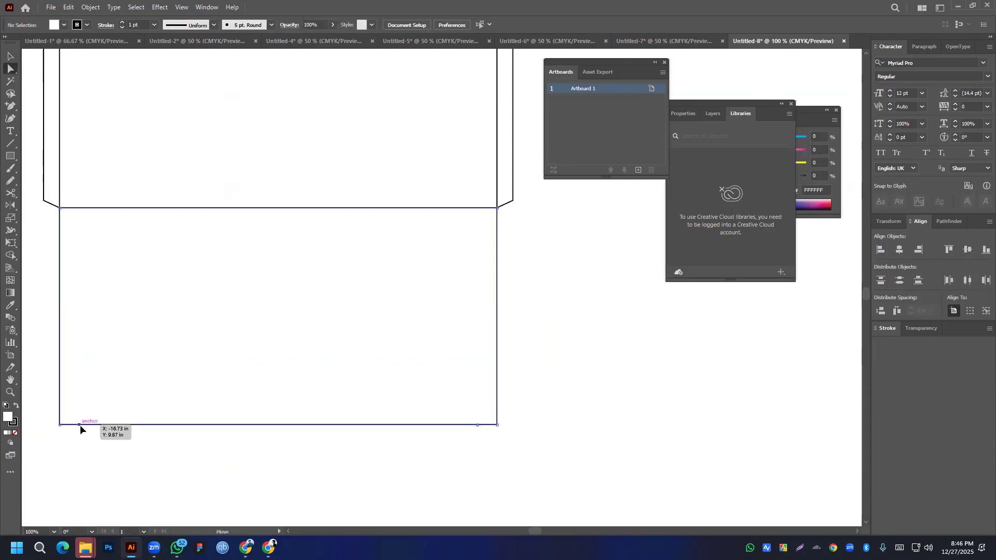
shift+click(478, 425)
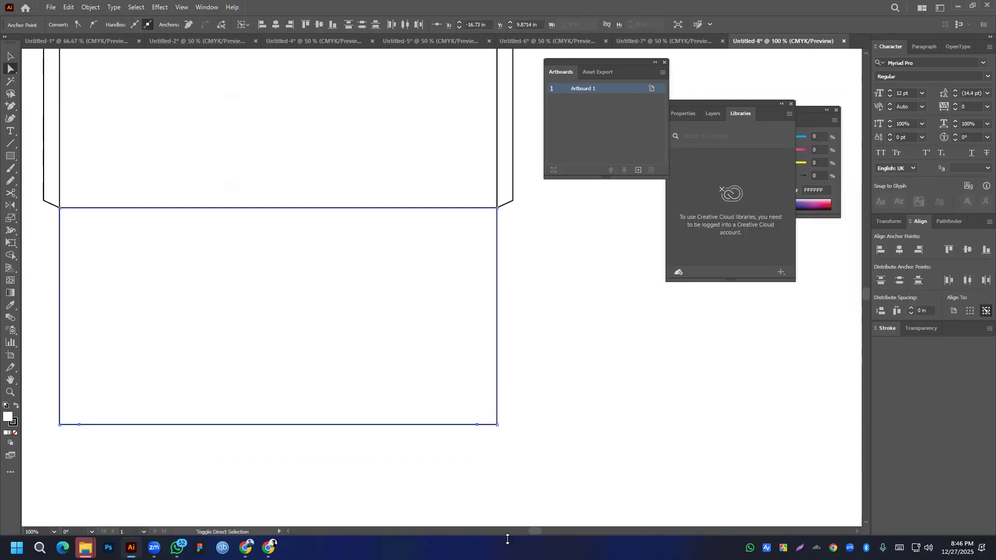
key(shift+Up)
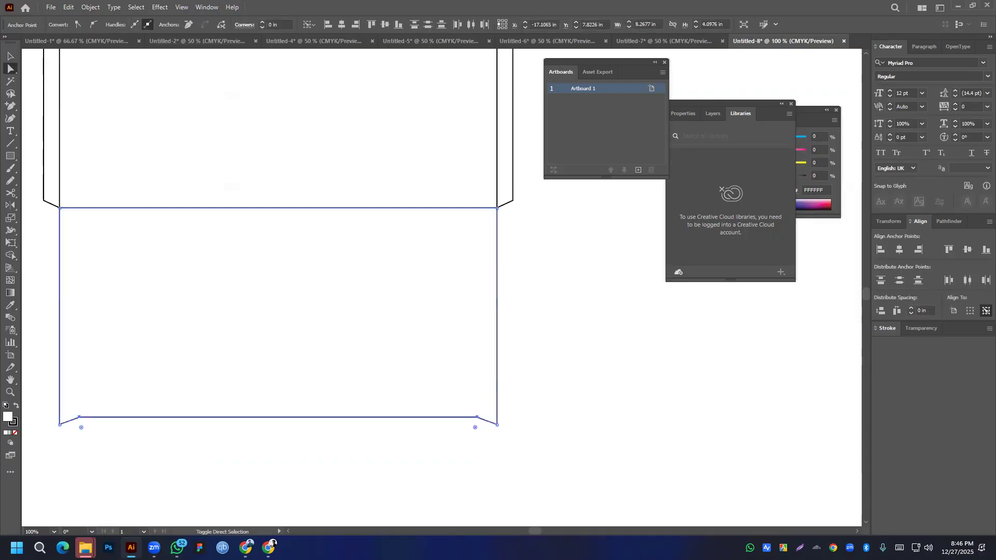
key(shift+Up)
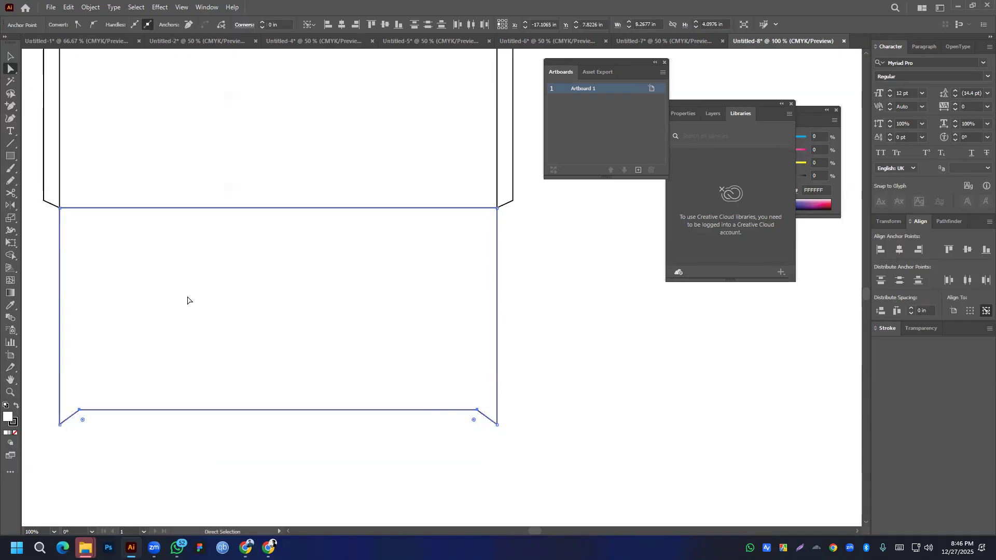
key(v)
click(541, 370)
- Place a duplicate of the envelope die-line to the left of the original and group the parts of each envelope
scroll(540, 369, down, 3)
drag(517, 450, 484, 433)
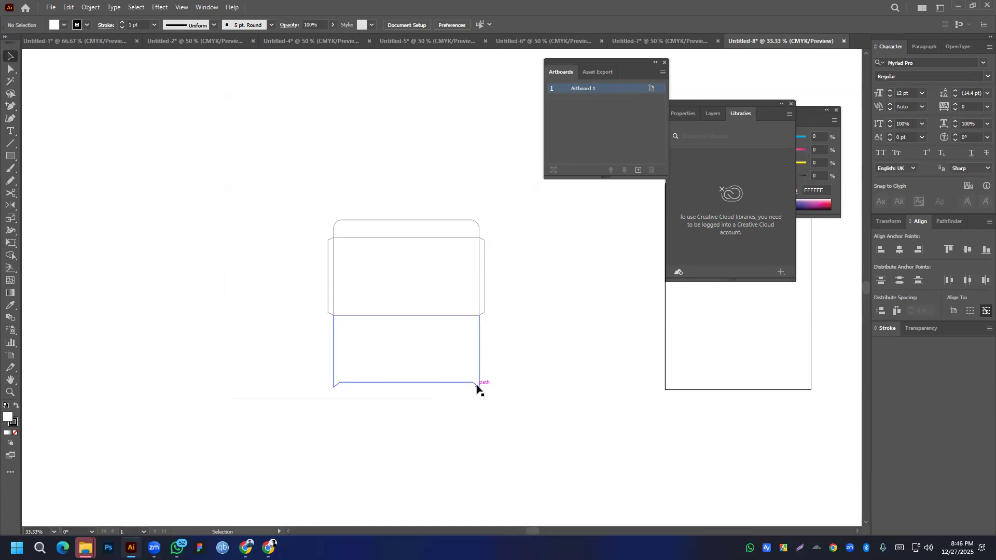
drag(294, 198, 530, 416)
drag(433, 316, 227, 316)
drag(318, 196, 543, 405)
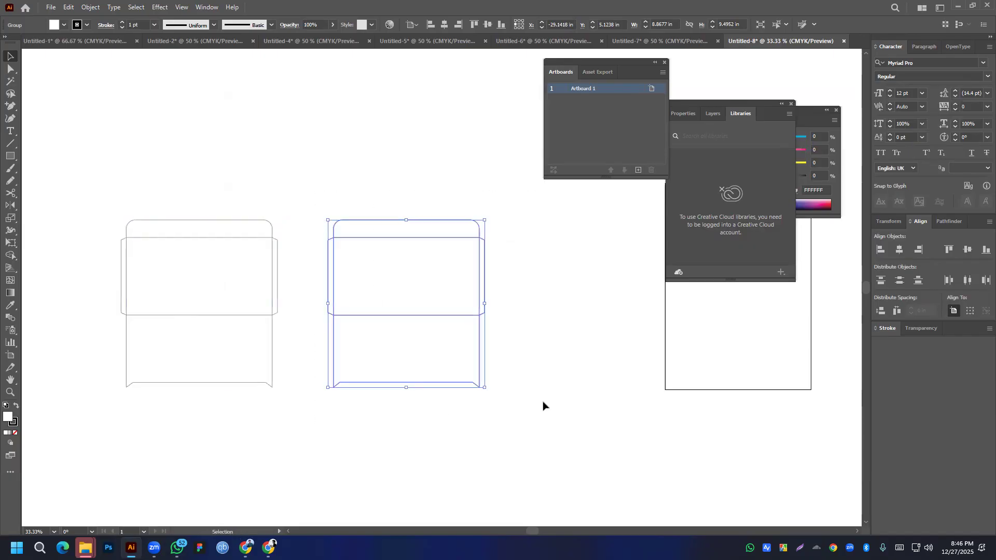
- Copy the blue and yellow wave artwork from the Untitled-1 document and align it with the bottom of the right envelope's middle panel
click(74, 42)
drag(395, 353, 220, 84)
drag(764, 45, 480, 296)
drag(443, 314, 443, 305)
scroll(452, 290, up, 4)
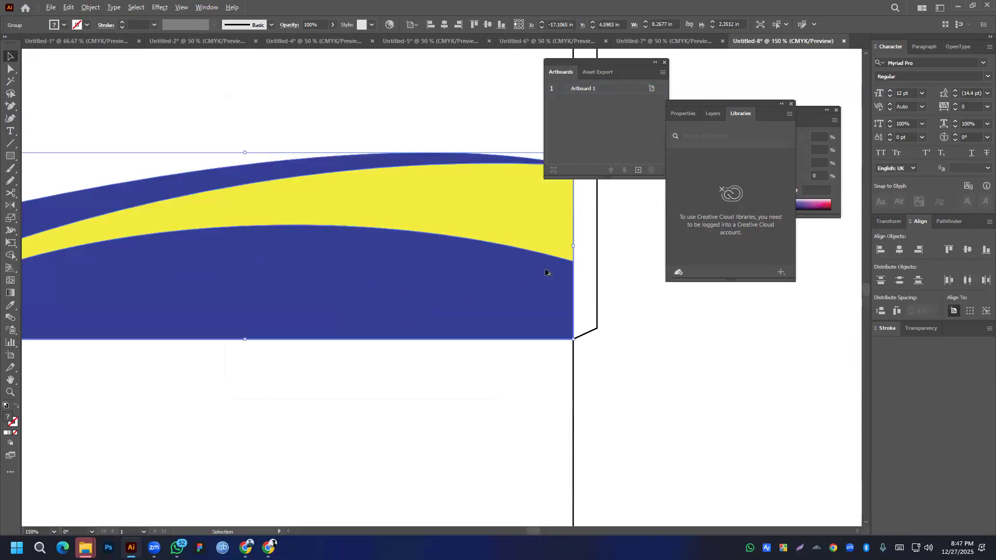
scroll(546, 272, down, 4)
click(572, 295)
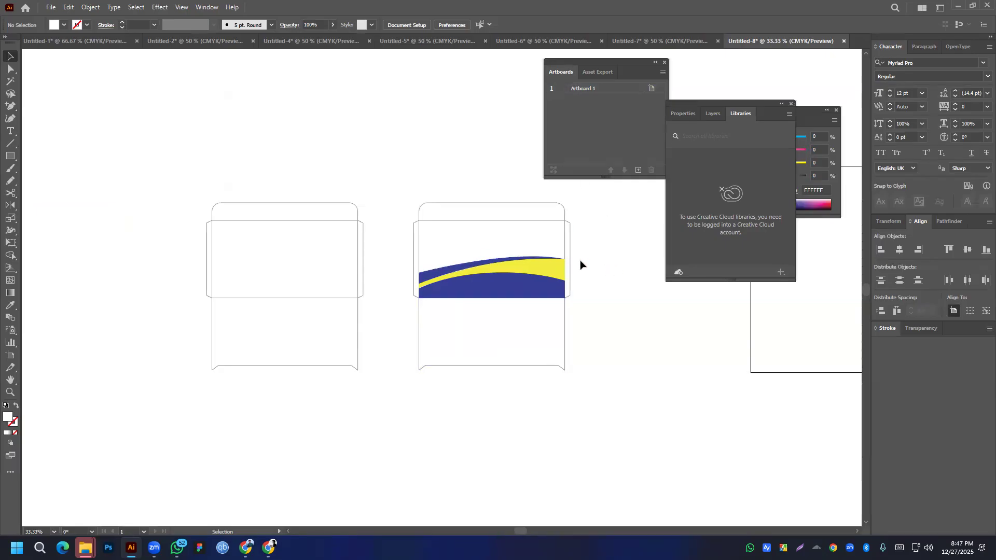
- Group the wave artwork with the right envelope's die-line
scroll(584, 263, up, 3)
scroll(590, 269, down, 2)
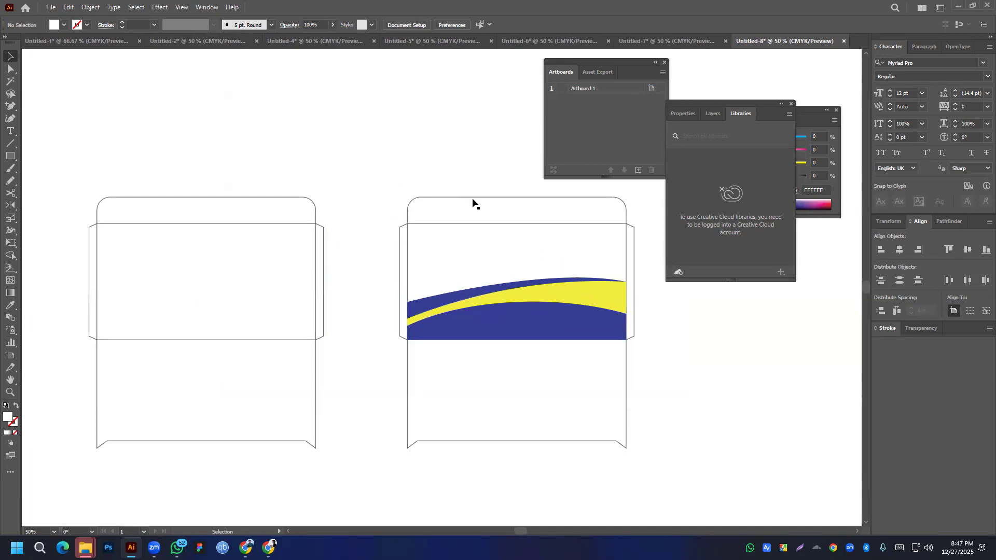
key(a)
drag(394, 183, 635, 461)
click(336, 318)
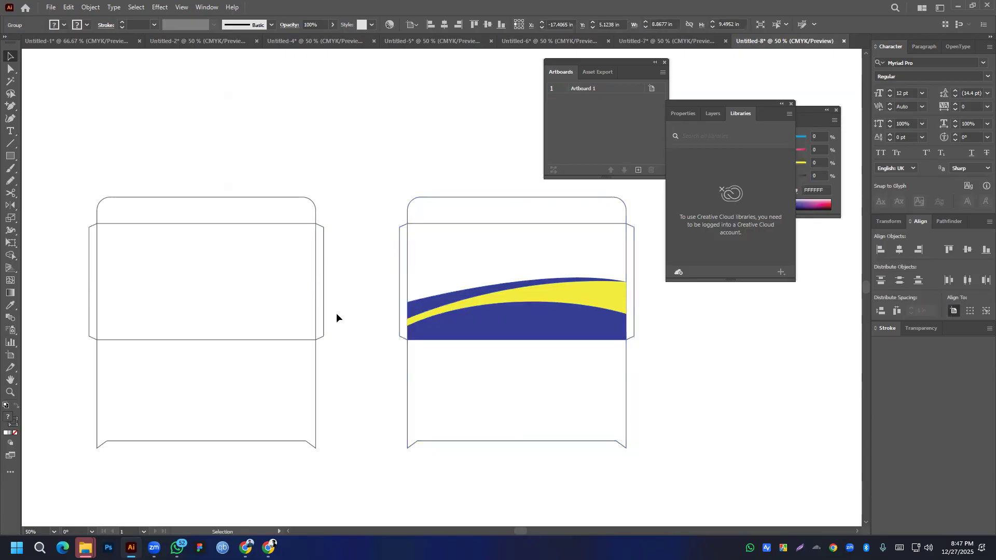
drag(342, 308, 432, 265)
- Duplicate the blank envelope die-line and place the copy further left, as the first of three envelopes
drag(125, 112, 438, 428)
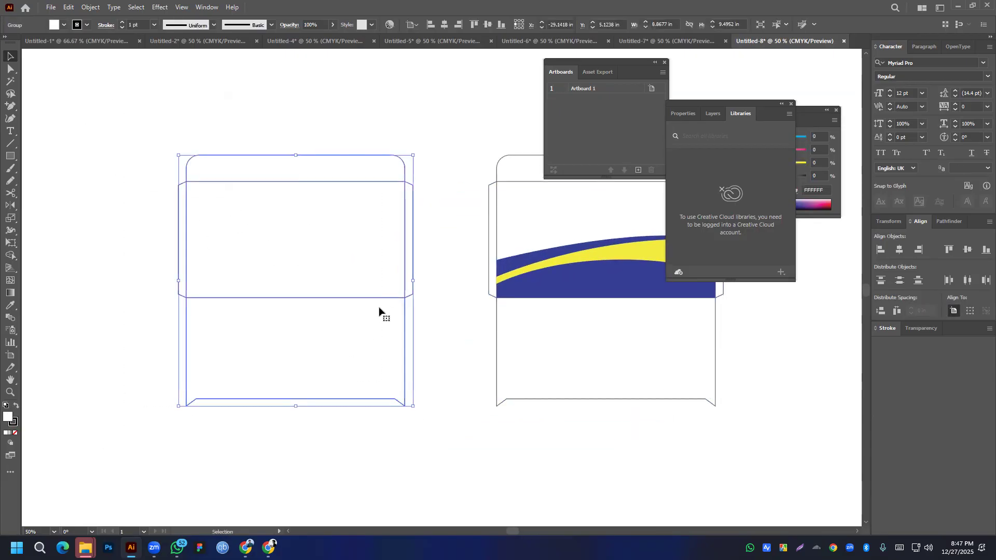
scroll(363, 297, down, 3)
drag(365, 297, 260, 298)
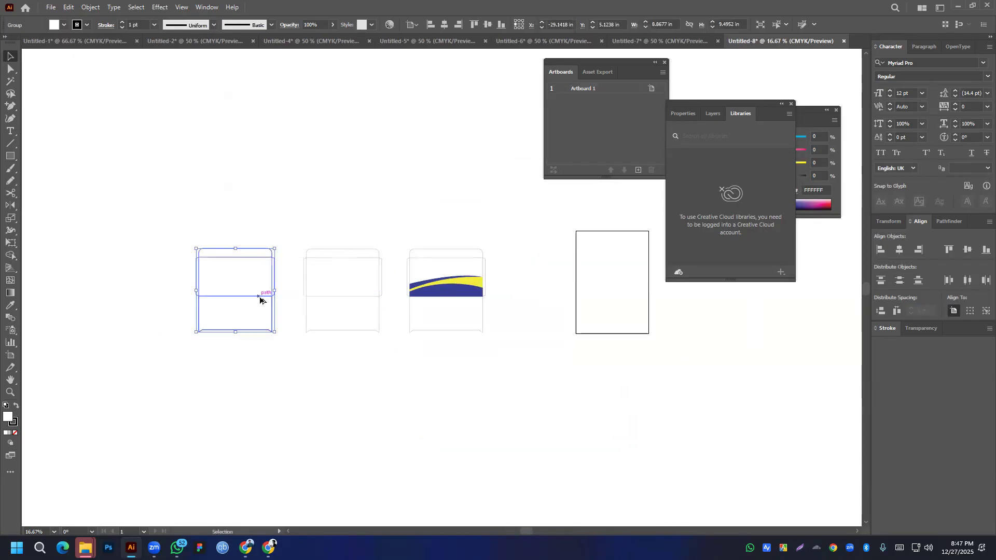
scroll(215, 284, up, 1)
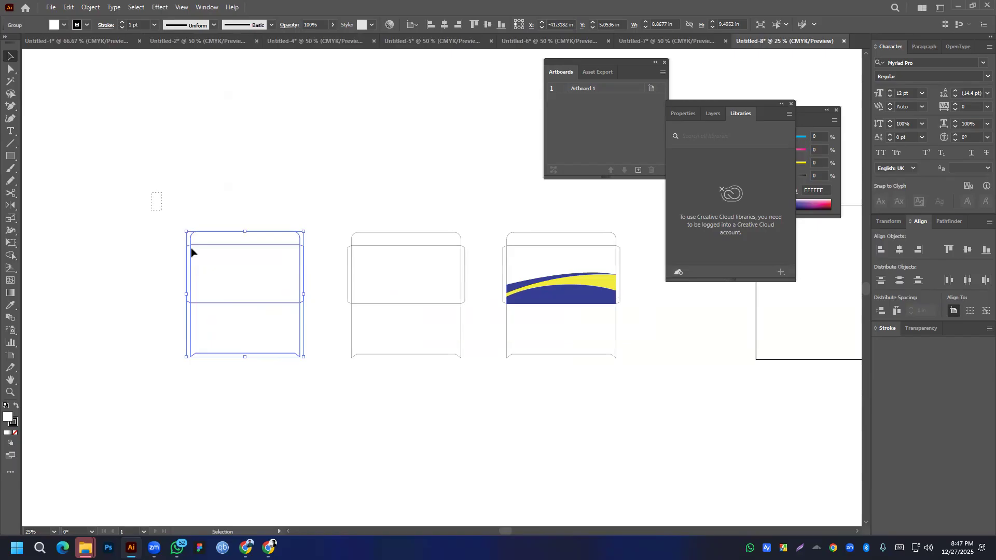
- Open the Pathfinder options and examine the leftmost envelope's corner where the middle panel, lower panel and side flap meet
click(949, 221)
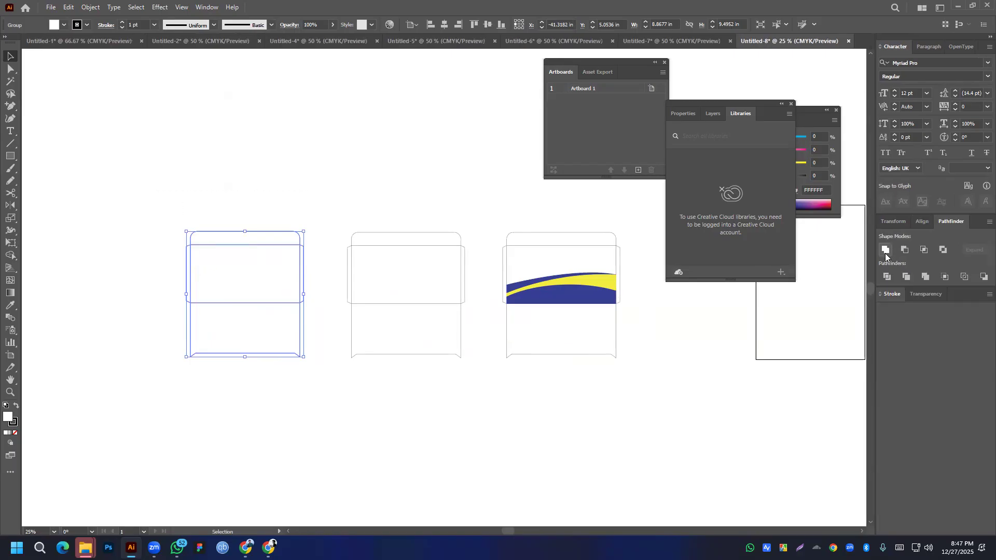
click(317, 440)
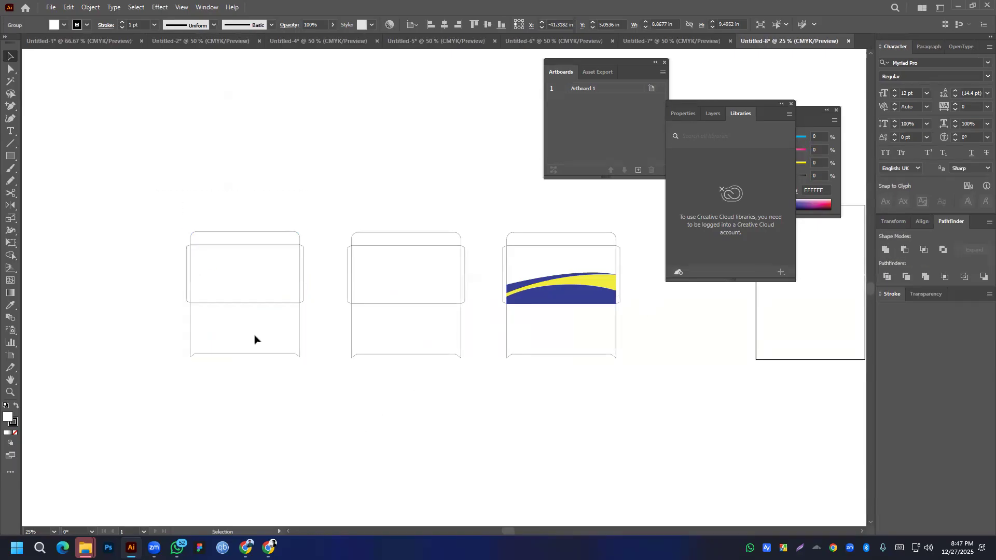
scroll(262, 322, up, 4)
scroll(413, 276, up, 7)
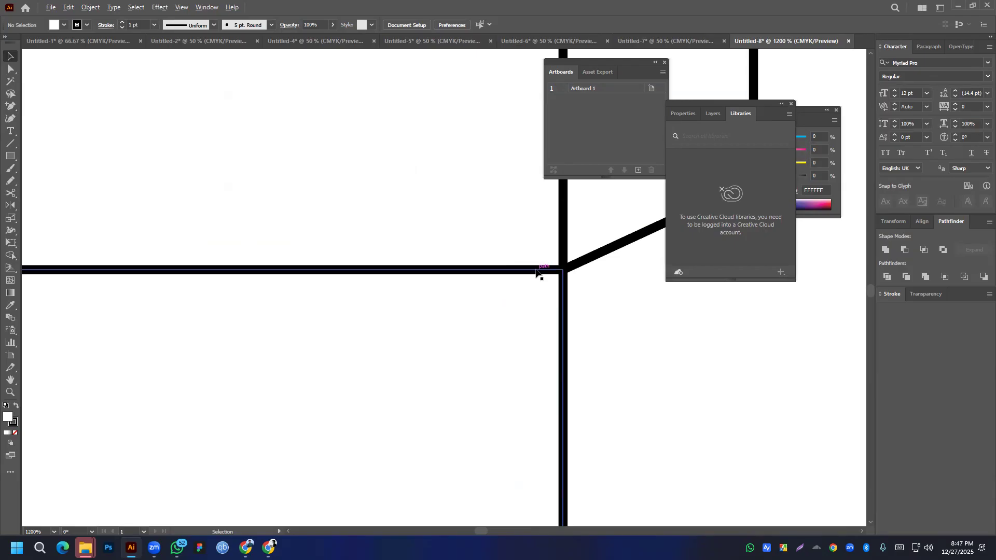
scroll(534, 275, down, 4)
scroll(531, 278, down, 7)
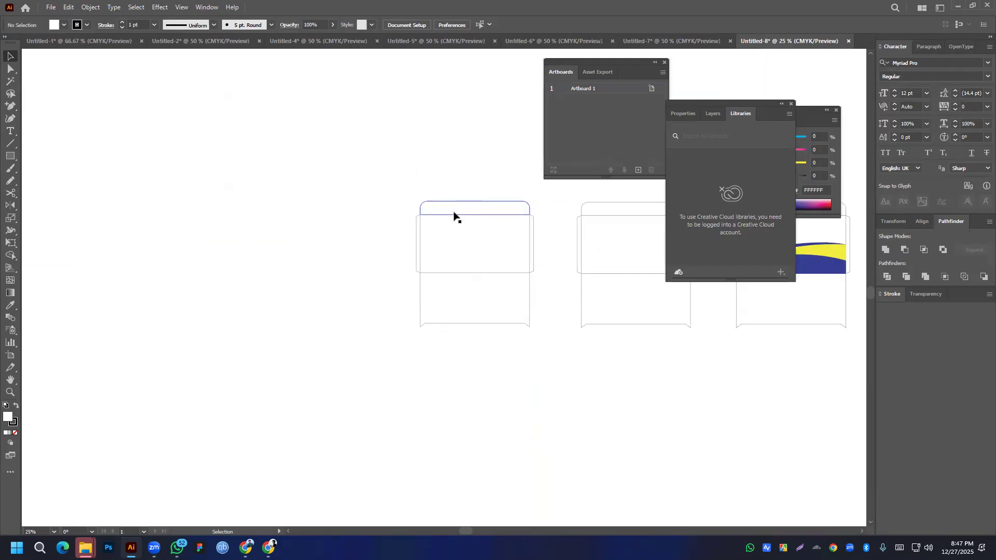
drag(529, 382, 411, 433)
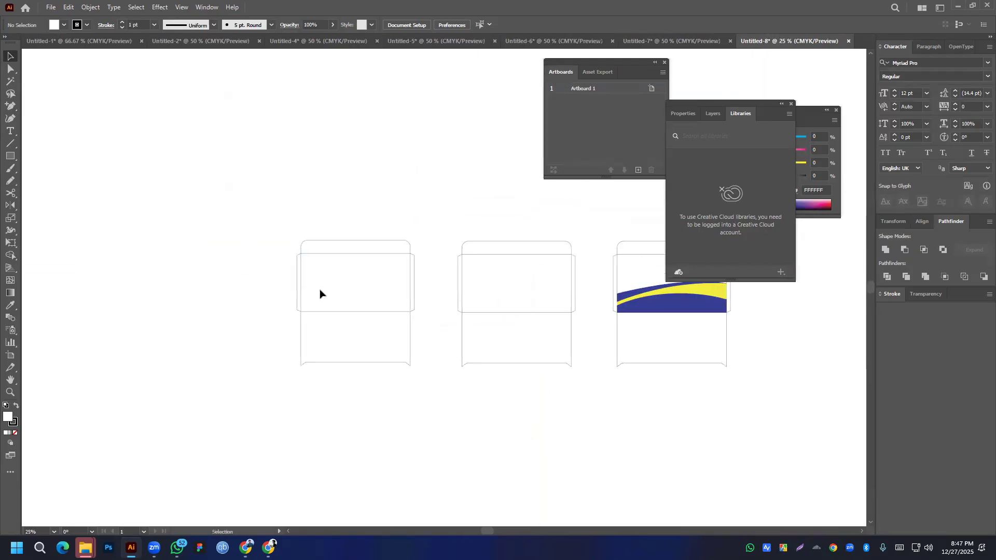
- Ungroup the leftmost envelope die-line into separate panels and flaps
click(349, 284)
scroll(364, 340, up, 4)
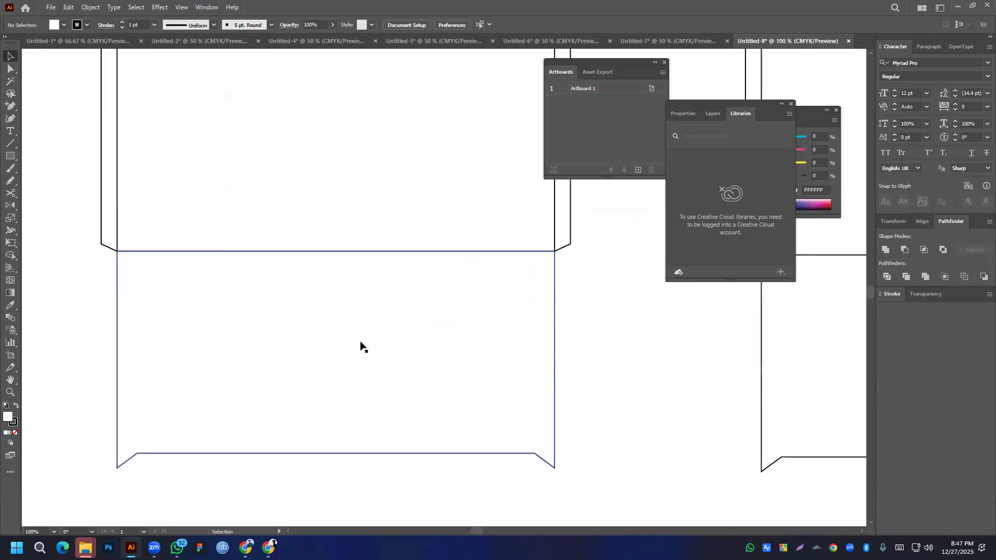
key(ctrl+shift+g)
scroll(505, 301, down, 1)
click(672, 333)
- Examine how the leftmost envelope's lower panel and right side flap line up at their shared corner
scroll(456, 229, up, 4)
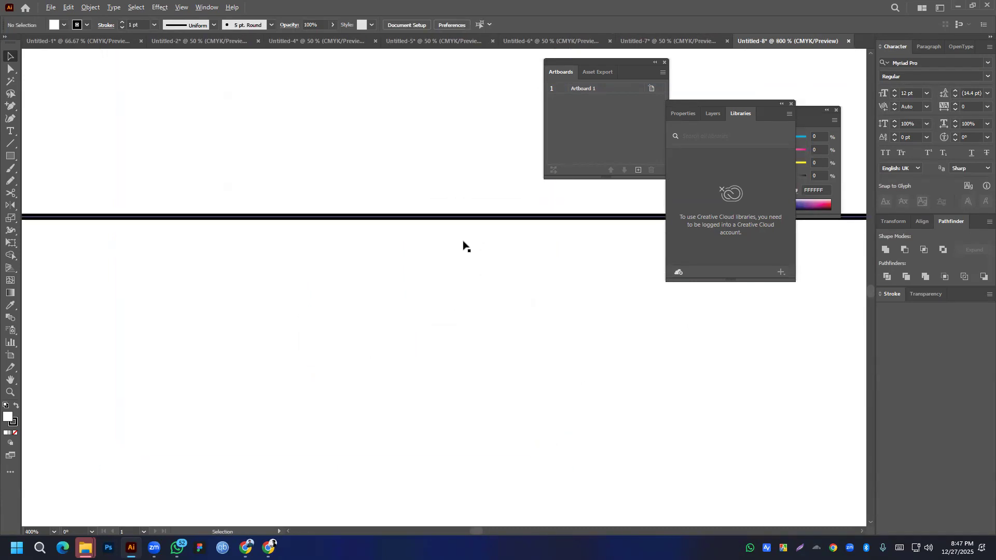
click(470, 218)
scroll(469, 239, down, 6)
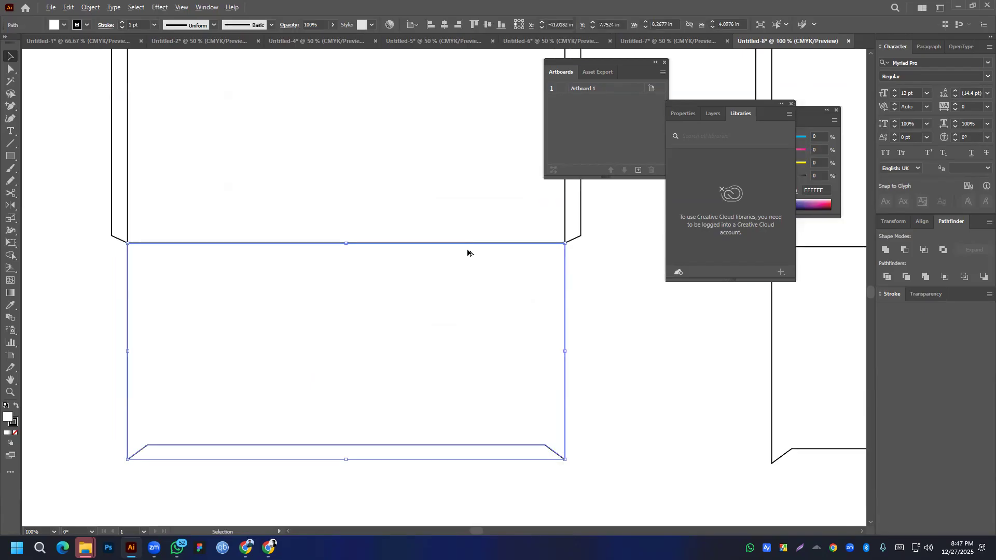
shift+click(565, 229)
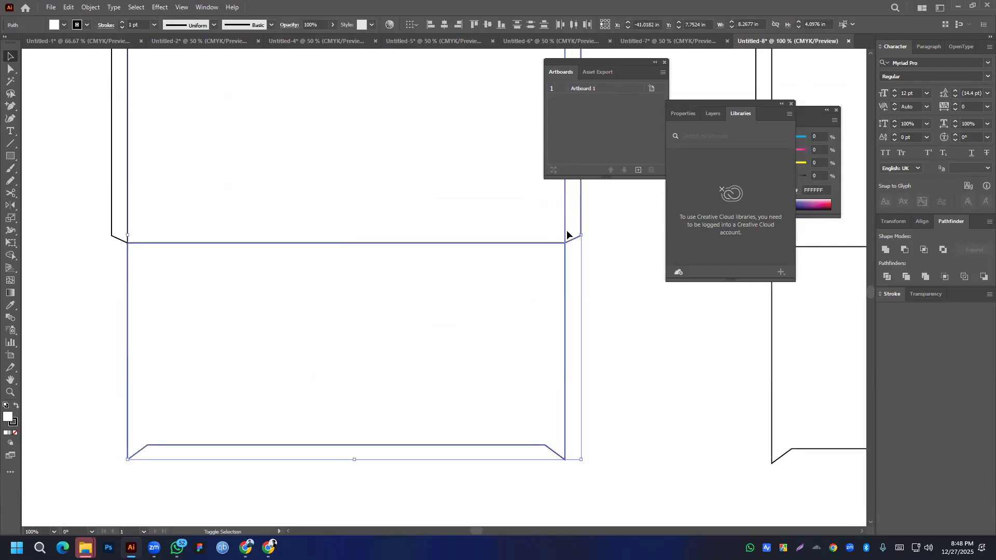
scroll(569, 247, up, 9)
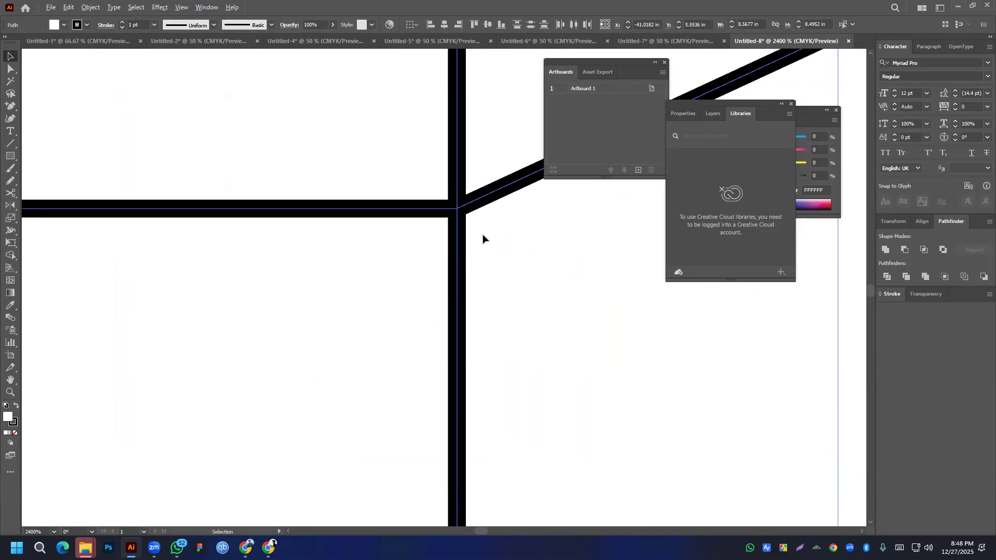
scroll(483, 239, up, 10)
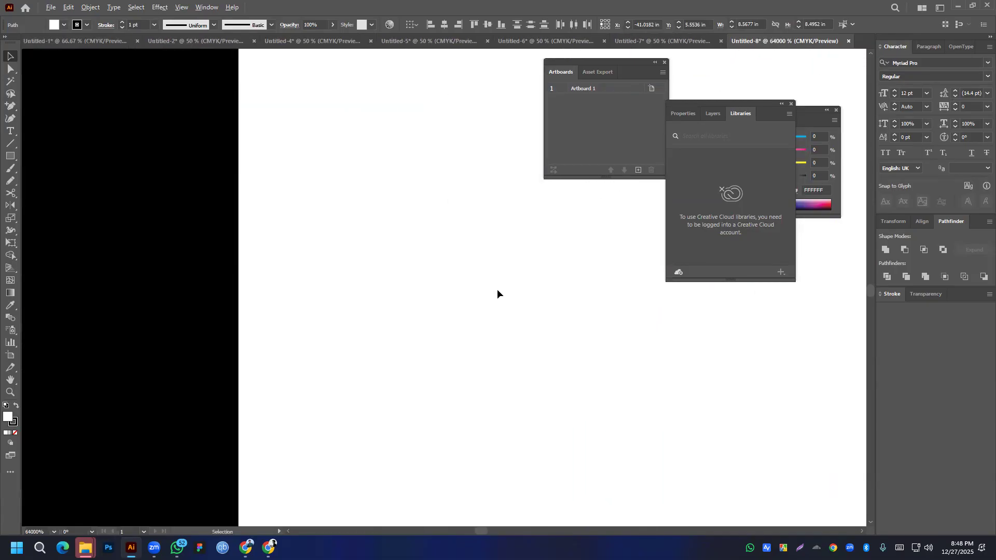
scroll(497, 294, down, 3)
- Examine the leftmost envelope's left edge, where the left side flap meets the middle and lower panels
scroll(498, 294, down, 5)
drag(311, 273, 657, 353)
scroll(285, 295, down, 9)
scroll(142, 245, up, 9)
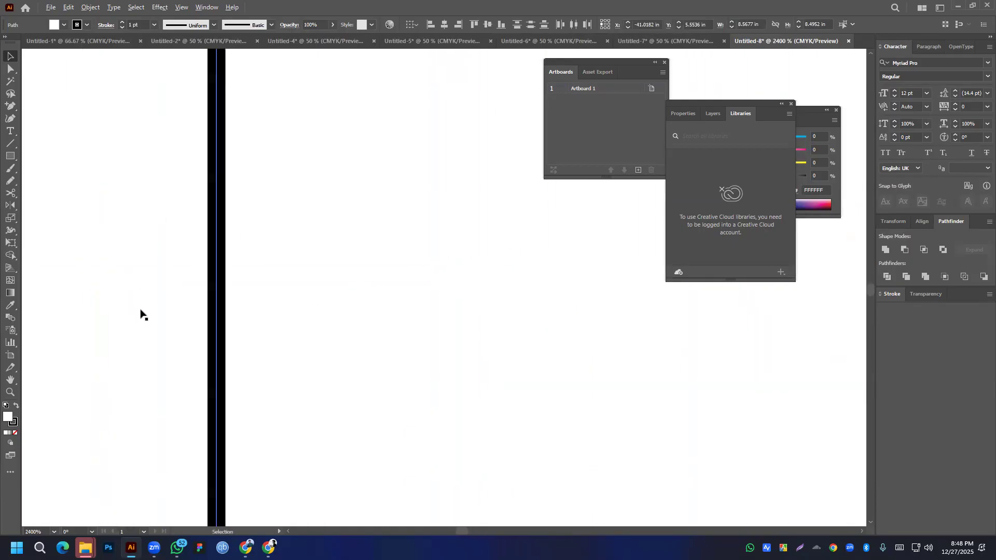
scroll(156, 306, up, 10)
drag(660, 311, 190, 315)
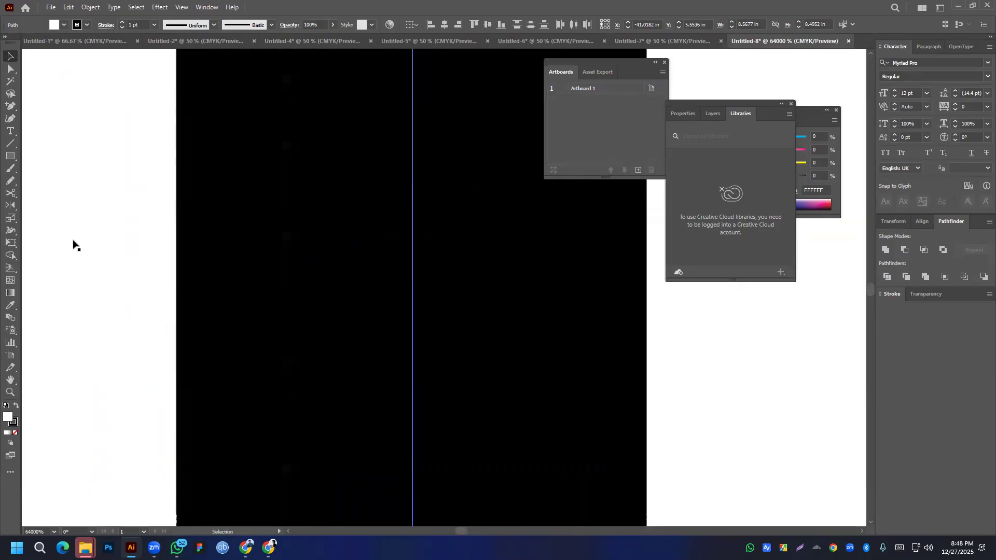
click(73, 242)
scroll(115, 323, down, 5)
drag(115, 323, 478, 280)
scroll(425, 301, down, 1)
scroll(425, 304, down, 6)
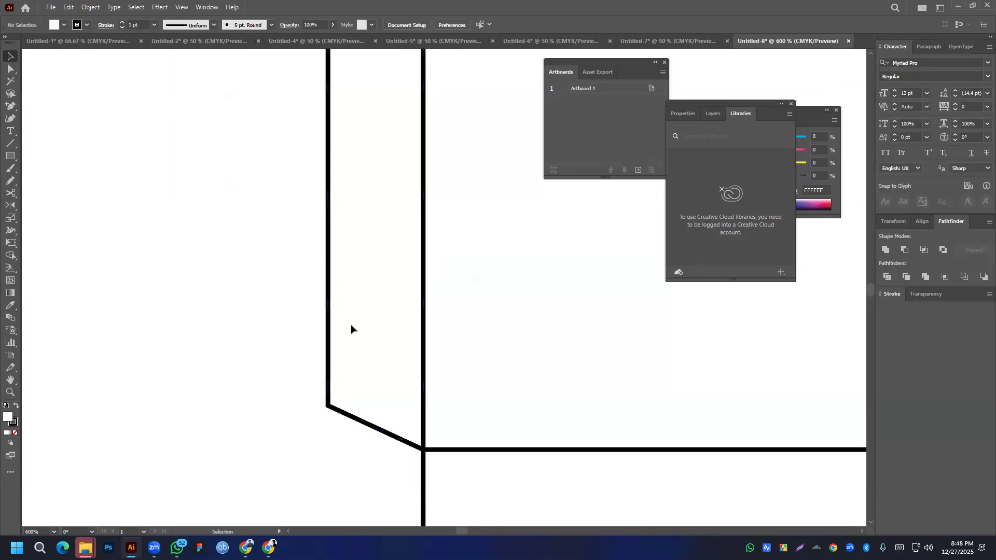
- Try nudging the leftmost envelope's left side flap inward, and move it back to its original place
scroll(425, 320, up, 5)
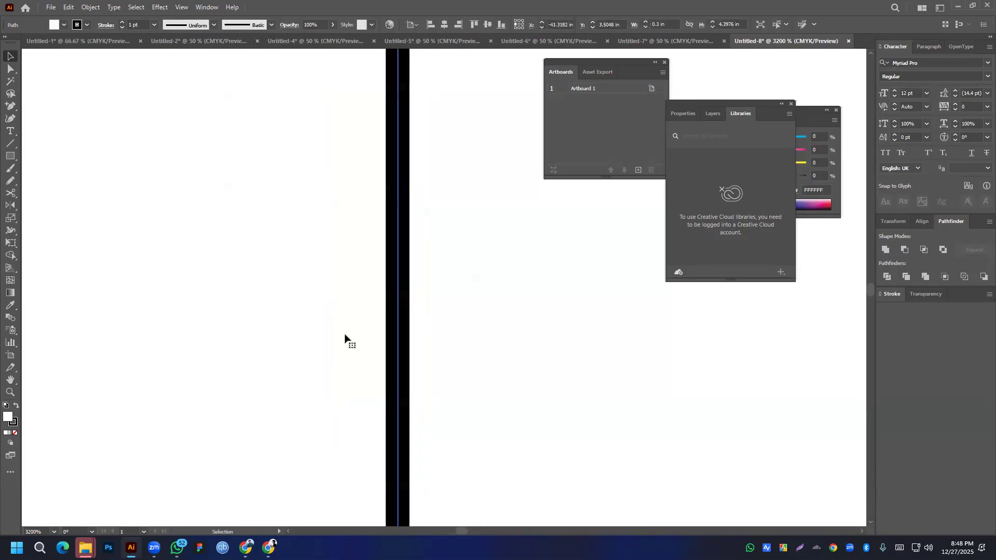
key(Right)
scroll(345, 339, down, 6)
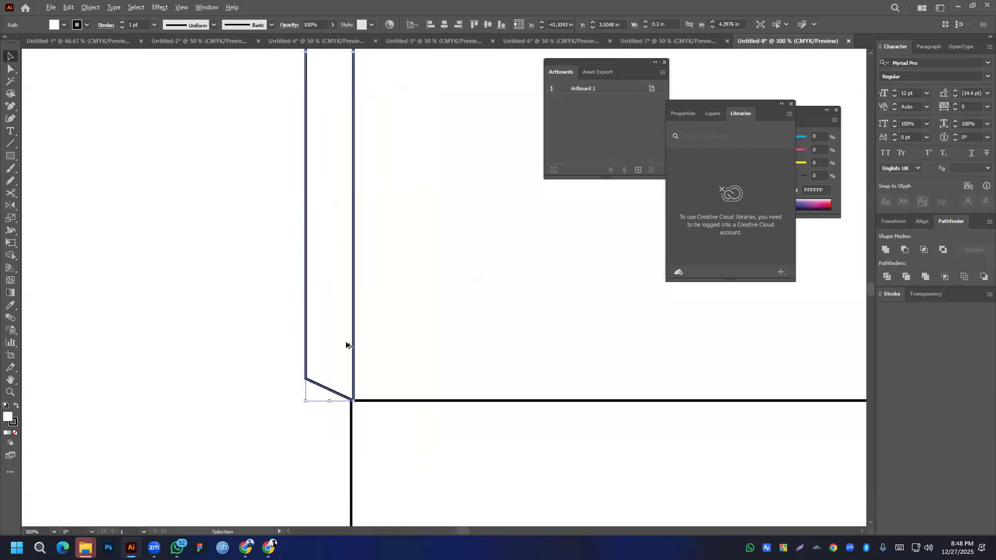
key(Left)
- Merge all panels and flaps of the leftmost envelope into one outline with the Shape Builder tool
click(231, 343)
scroll(232, 343, down, 5)
drag(217, 235, 407, 444)
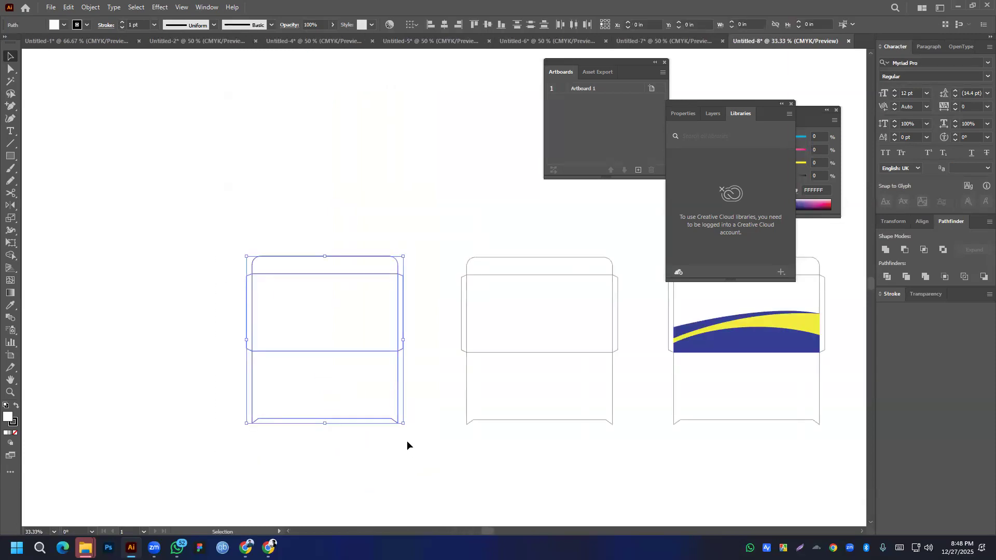
click(10, 256)
scroll(269, 325, up, 3)
mouse_move(211, 278)
mouse_down()
mouse_move(231, 274)
mouse_move(303, 165)
mouse_move(663, 328)
mouse_move(601, 411)
mouse_move(581, 457)
mouse_up()
scroll(156, 313, down, 5)
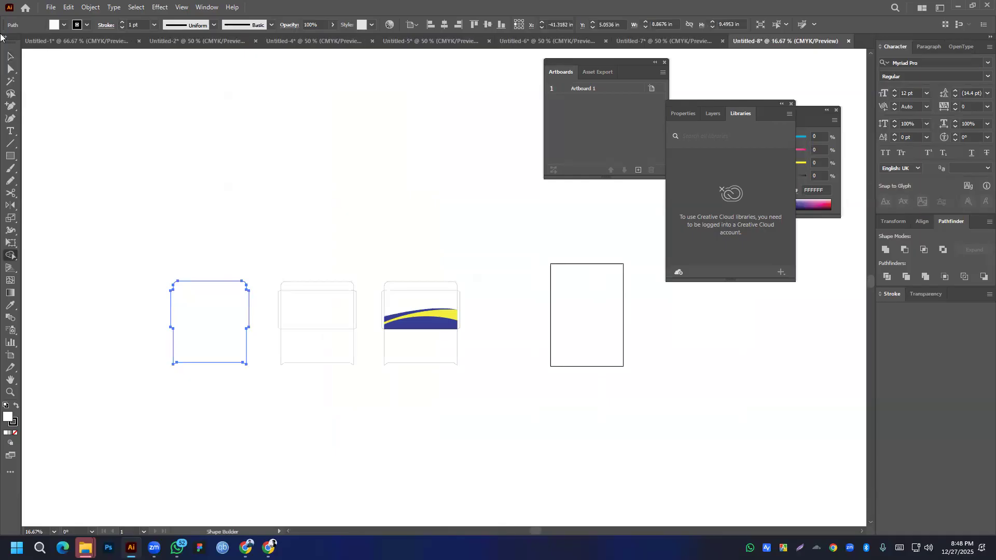
click(11, 57)
click(260, 158)
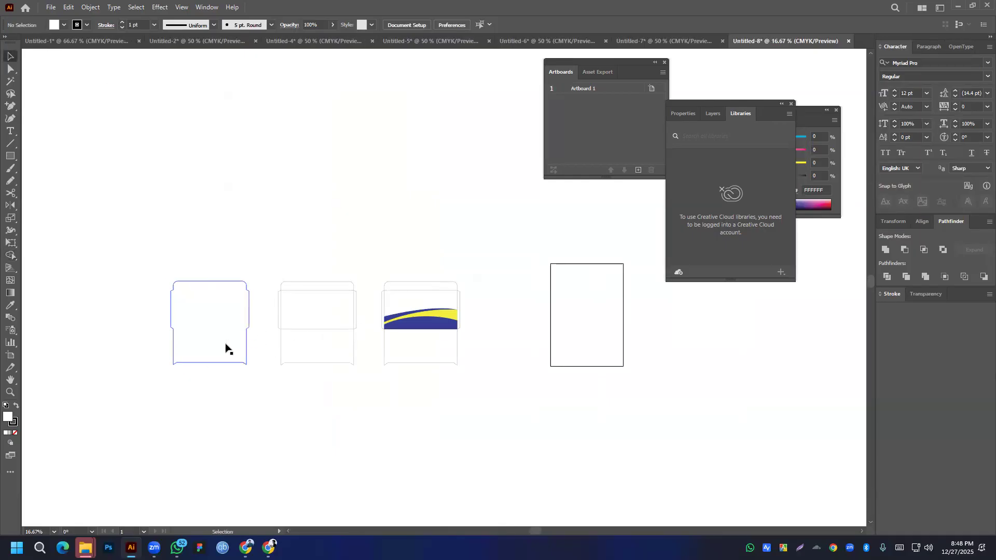
- Offset the merged envelope outline outward by 0.125 in with miter joins and give the offset outline a cyan stroke
drag(179, 384, 293, 382)
scroll(320, 348, up, 3)
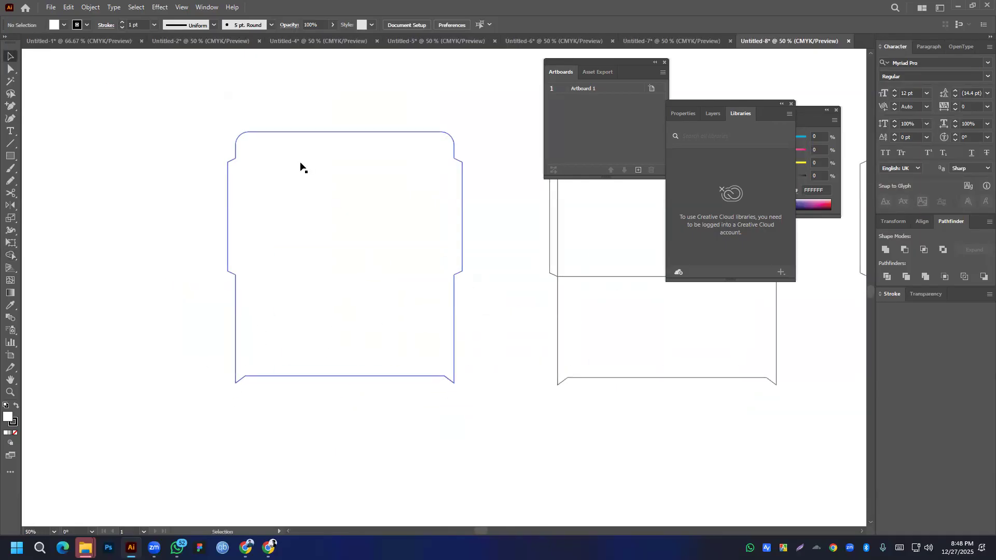
click(320, 133)
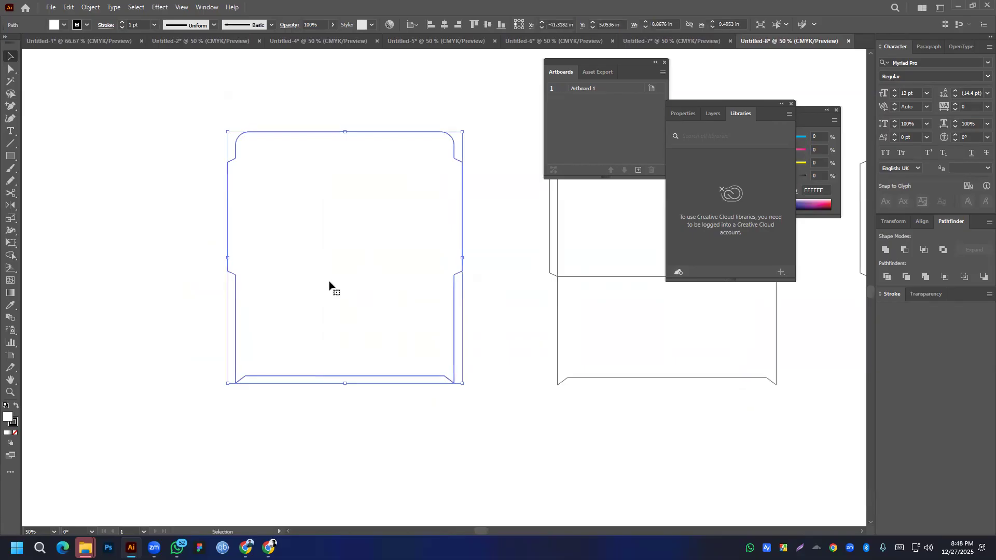
click(90, 7)
mouse_move(109, 271)
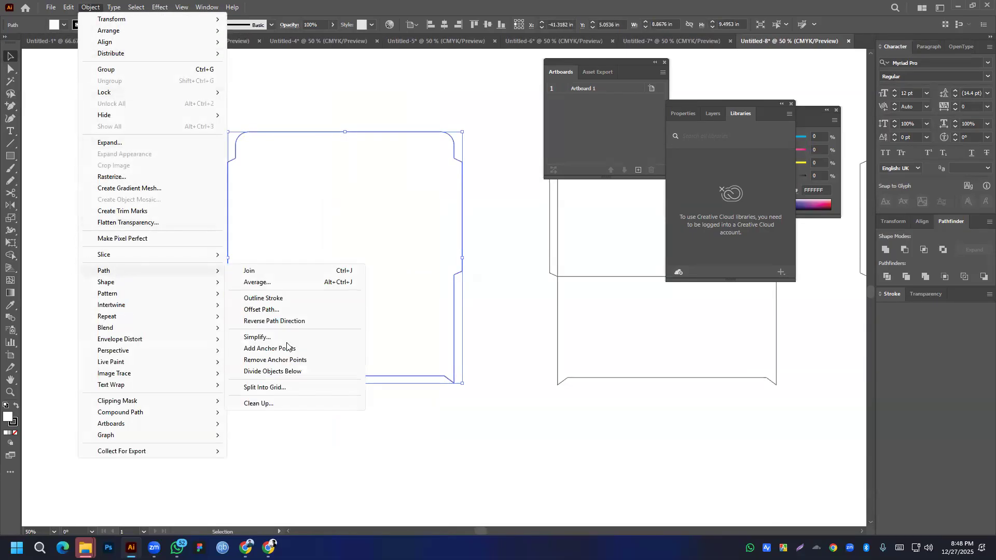
click(274, 310)
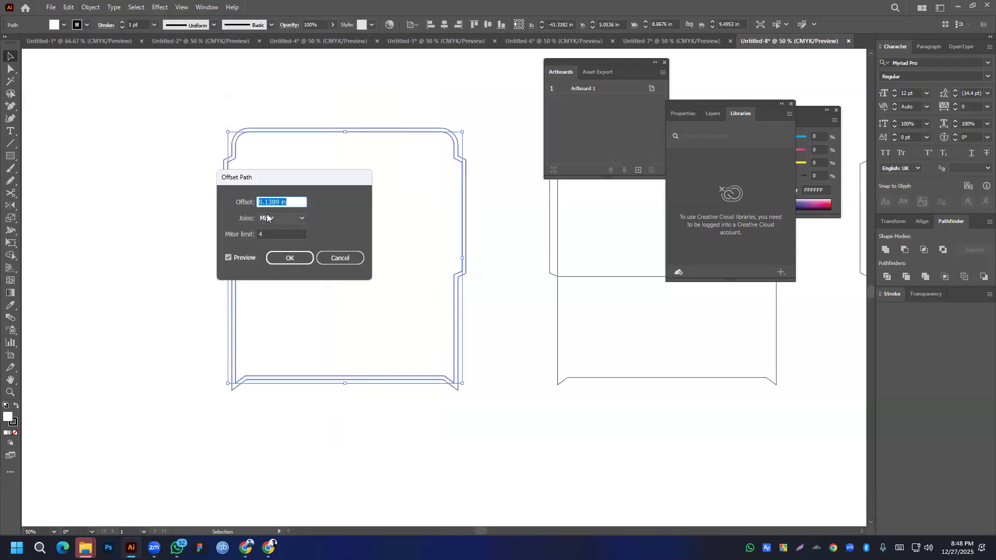
drag(287, 178, 151, 252)
text(0.125)
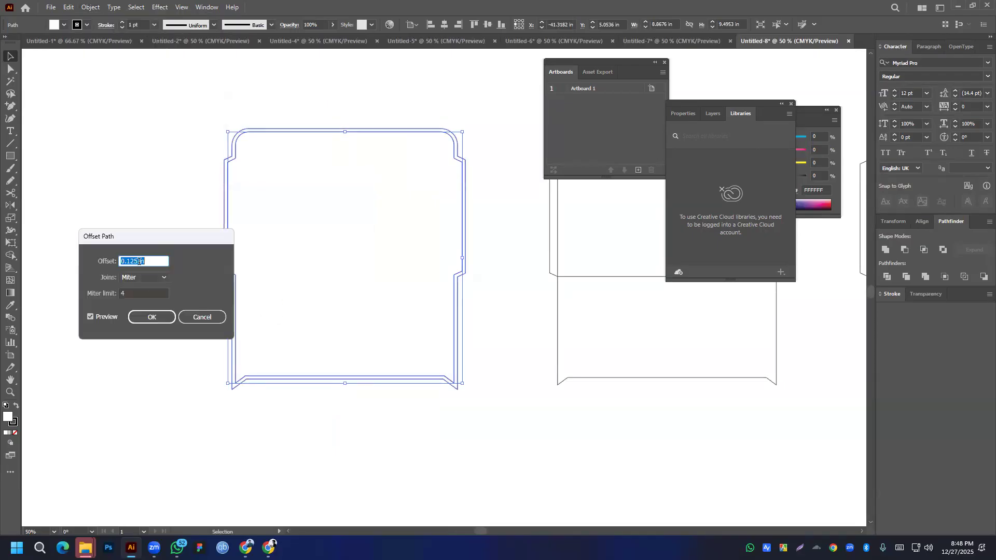
click(154, 315)
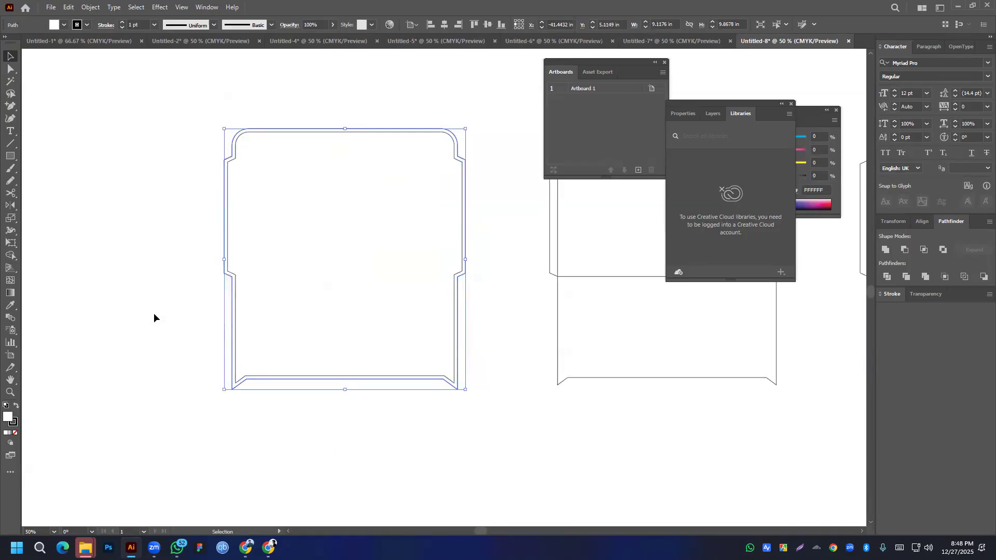
click(144, 215)
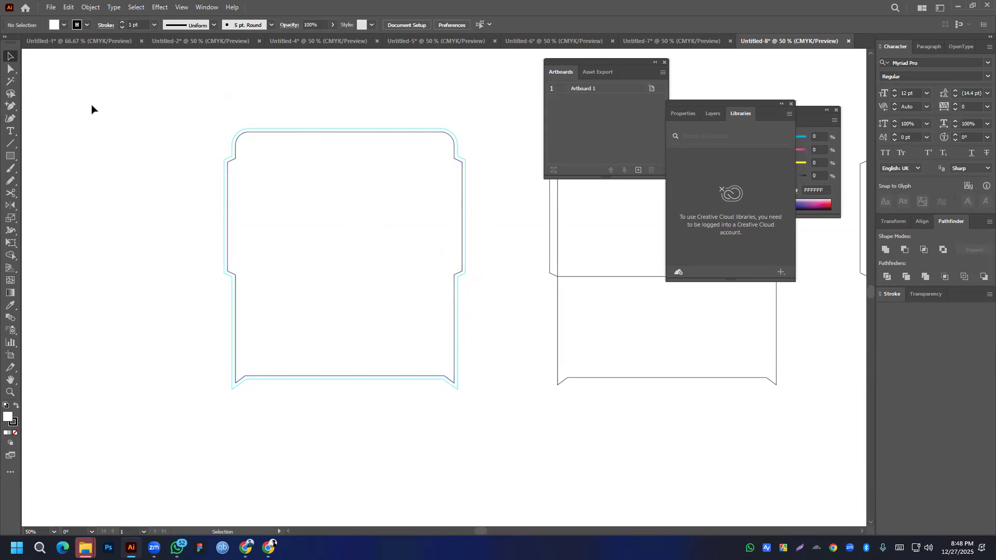
- Give the inner envelope outline a dashed stroke with 8 pt dashes
click(343, 175)
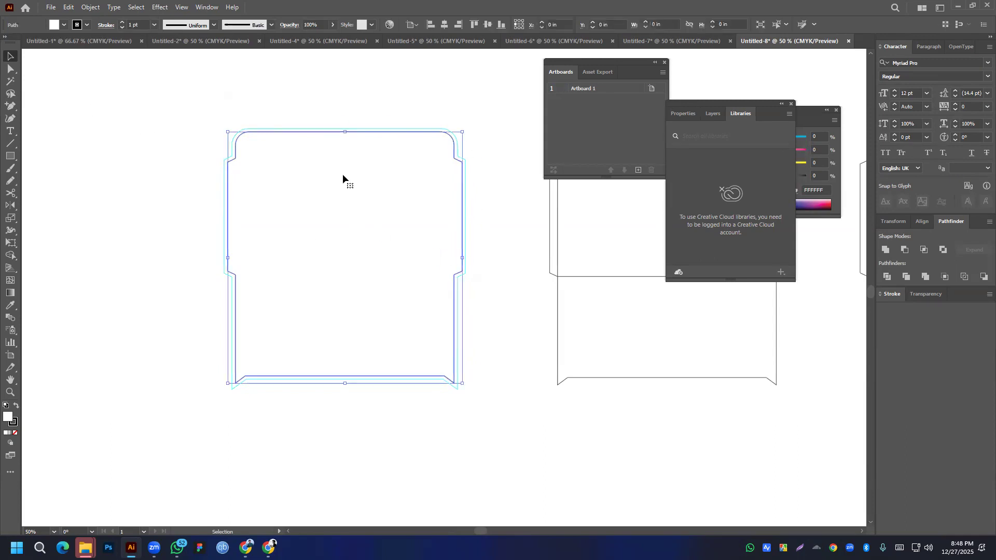
click(923, 222)
click(888, 328)
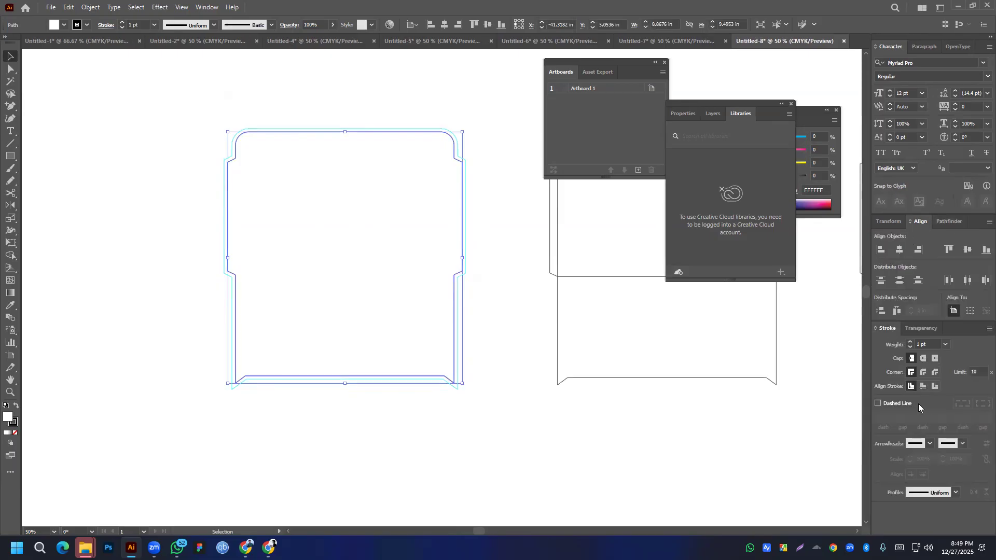
click(878, 404)
key(Up)
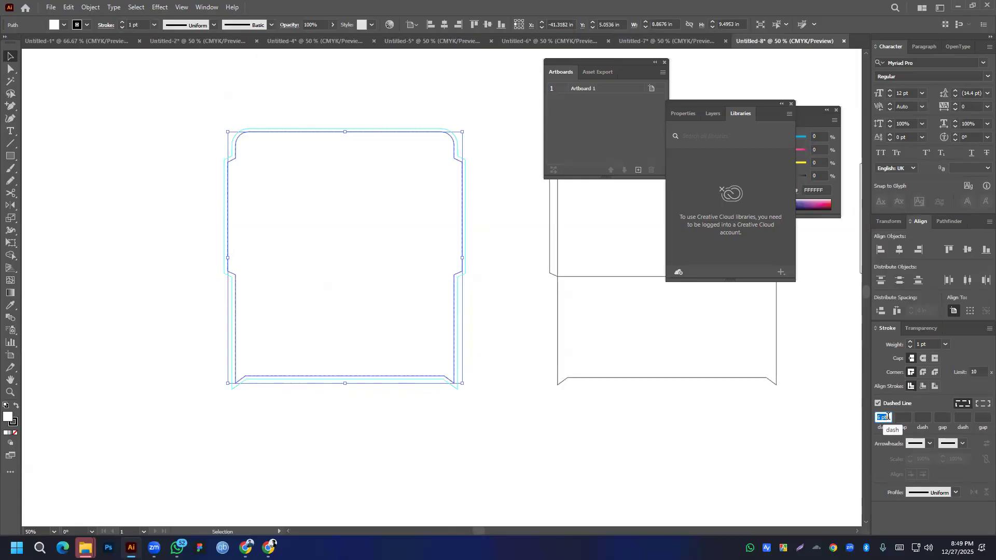
- Try a 2 pt stroke weight and wider dash gaps of up to 17 pt on the inner envelope outline
click(906, 417)
scroll(907, 416, up, 7)
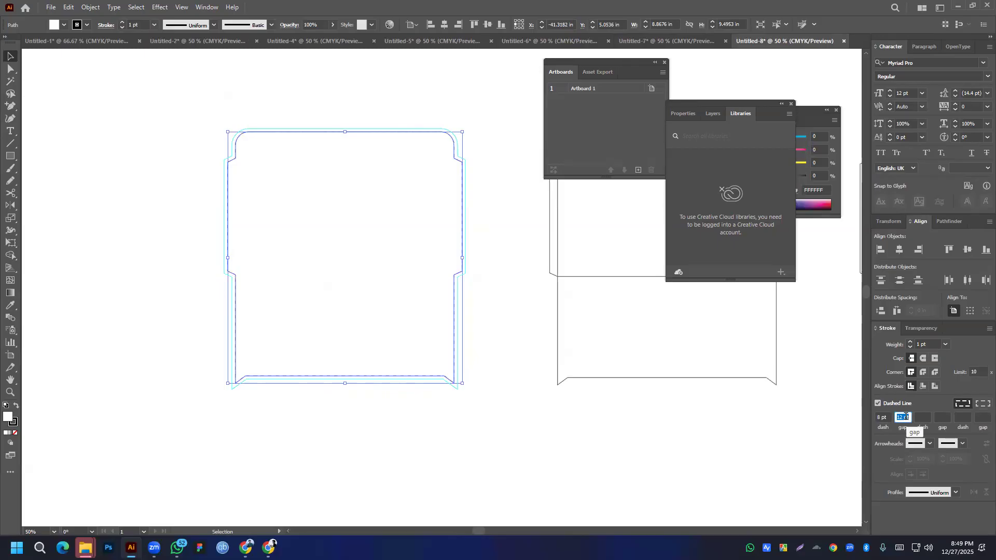
click(910, 343)
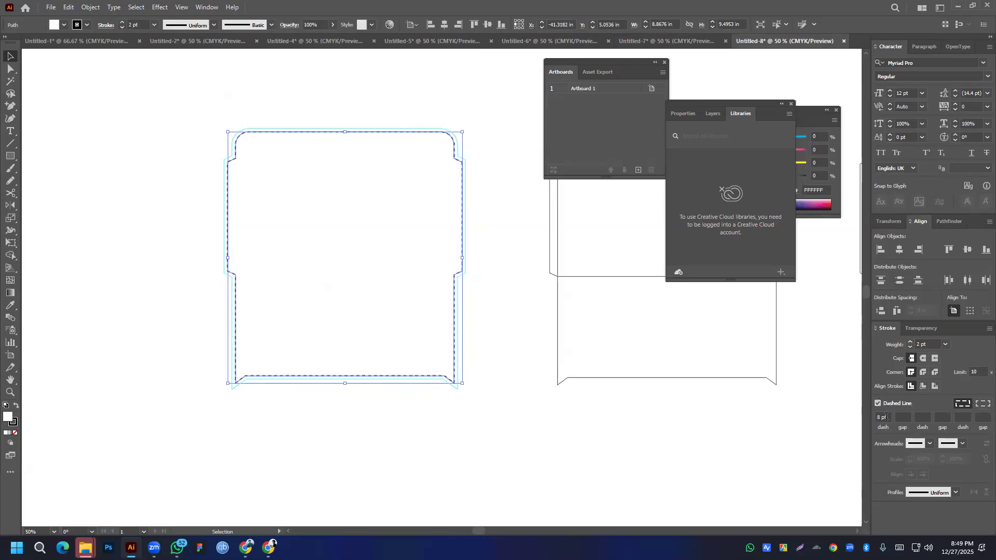
click(905, 417)
scroll(905, 417, up, 15)
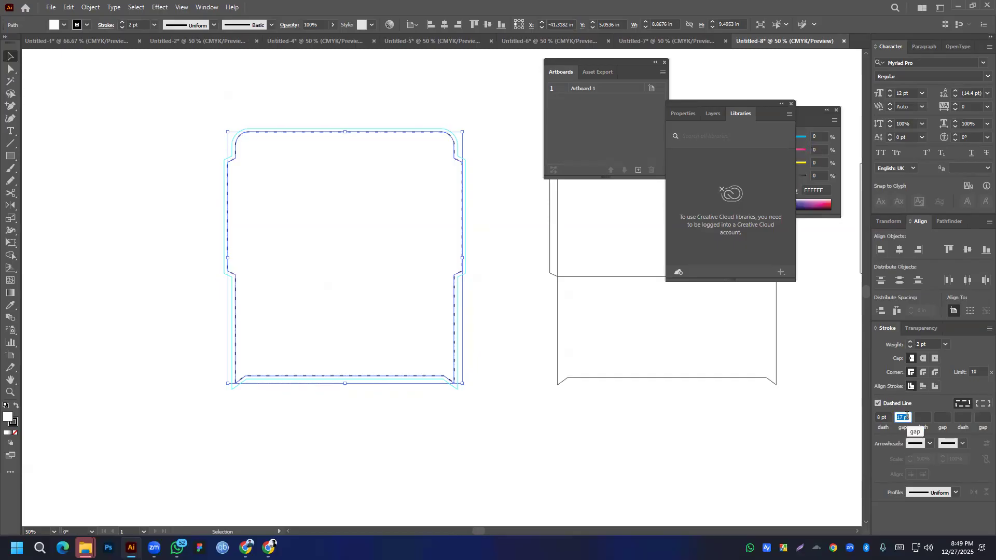
scroll(905, 417, down, 10)
scroll(905, 417, up, 1)
click(430, 415)
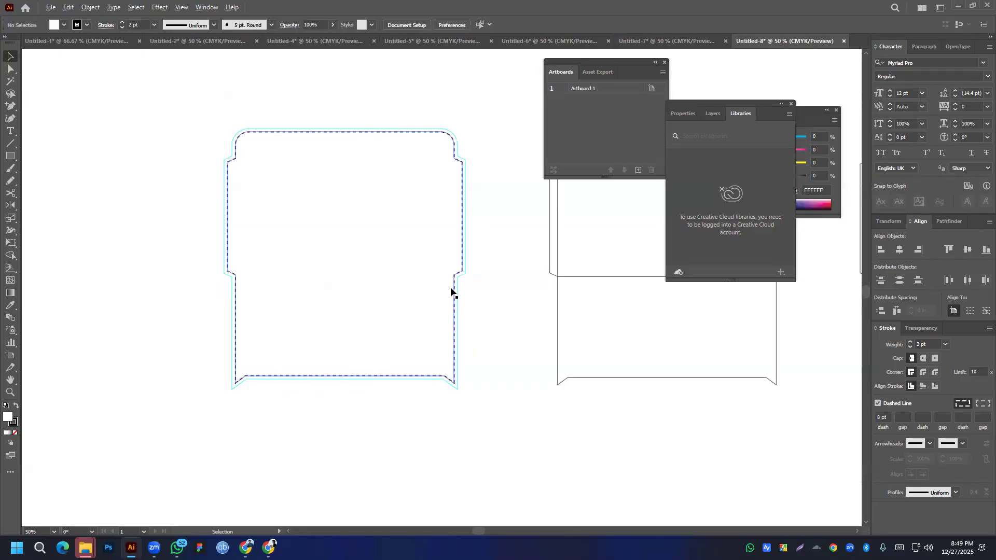
- Set the dashed inner outline's stroke weight to 1 pt
scroll(451, 270, up, 2)
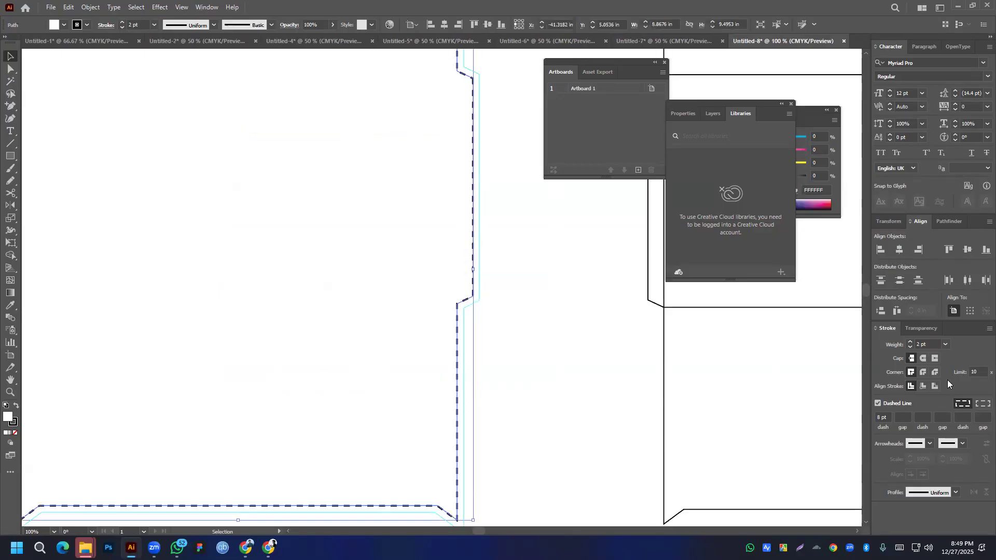
click(911, 348)
scroll(546, 311, down, 2)
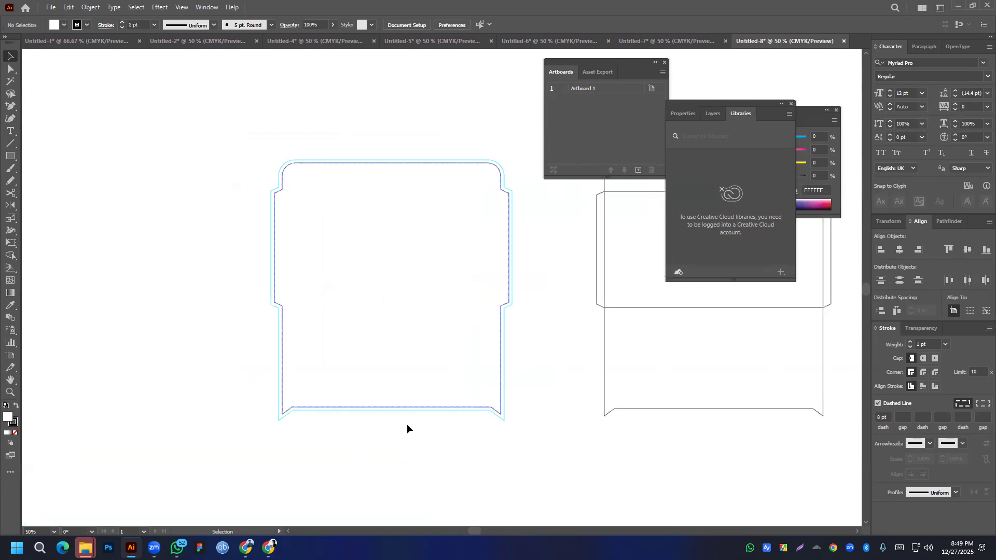
- Expand the fill and stroke of the dashed inner envelope outline
drag(241, 135, 529, 452)
click(237, 221)
click(338, 180)
click(91, 7)
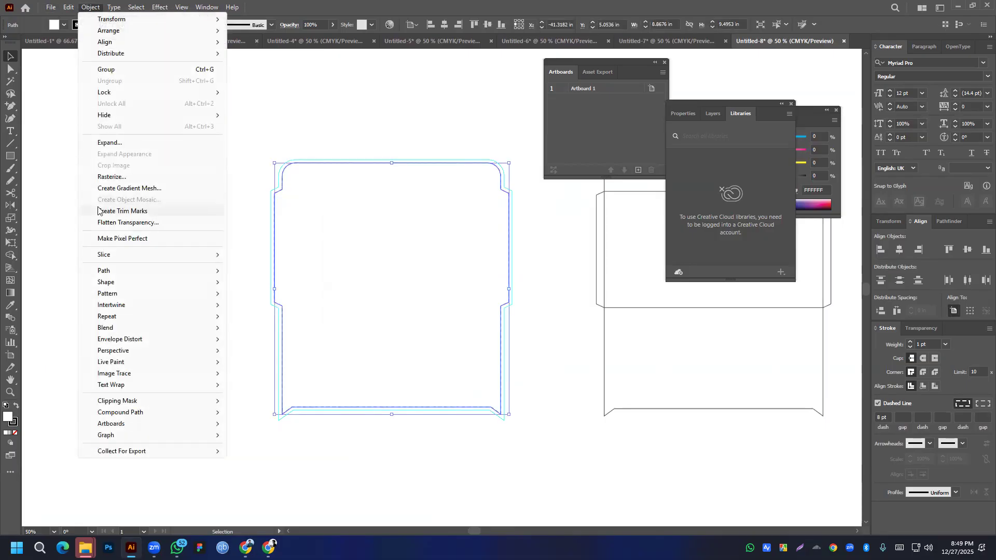
click(112, 138)
click(473, 332)
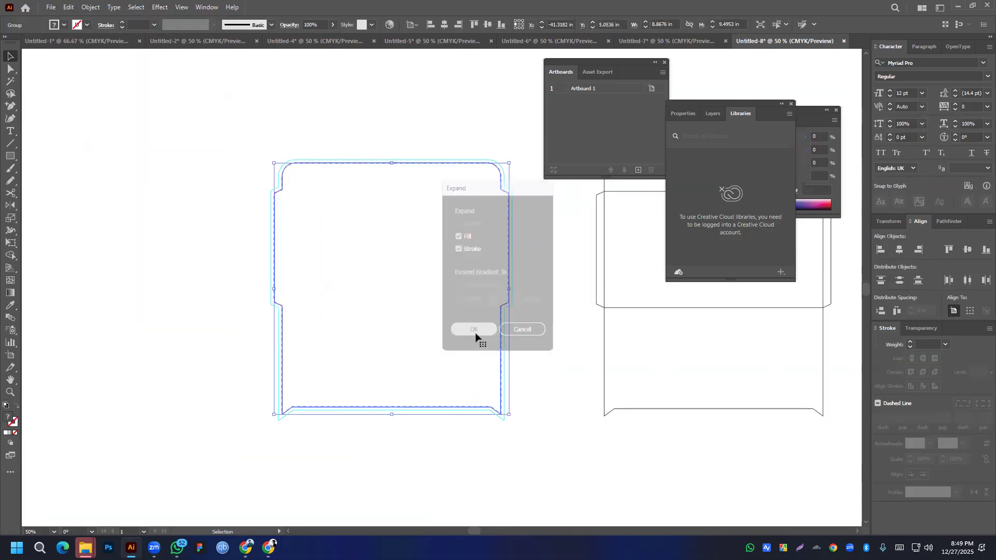
click(513, 444)
scroll(490, 284, up, 3)
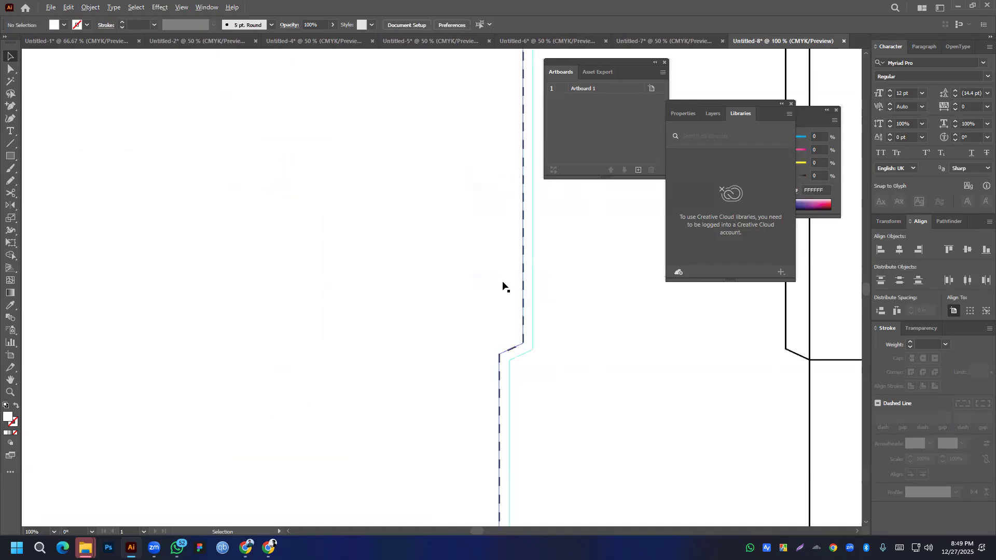
- Try moving the expanded dashed outline away from the cyan offset outline, and undo the move
click(522, 305)
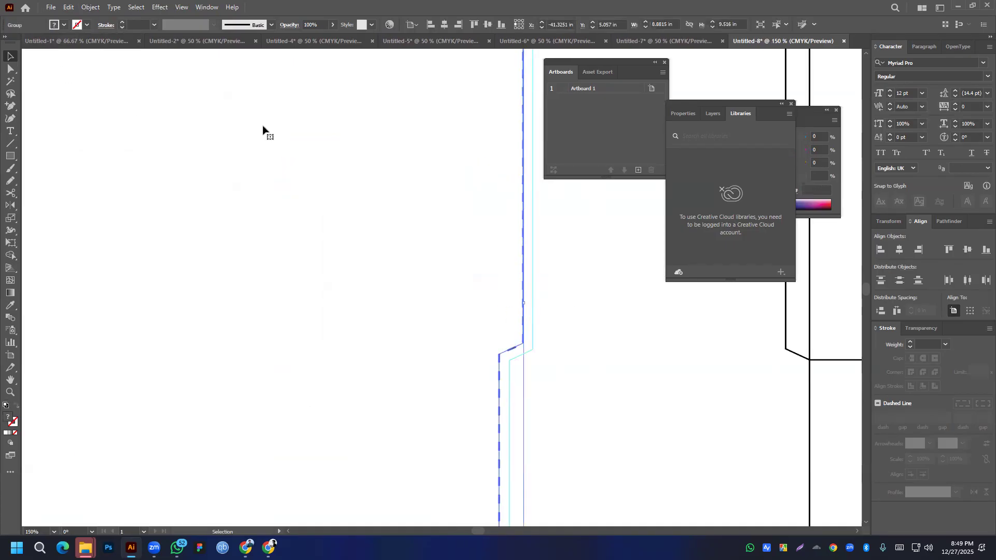
click(90, 7)
click(109, 142)
click(519, 353)
click(578, 362)
drag(514, 349, 577, 374)
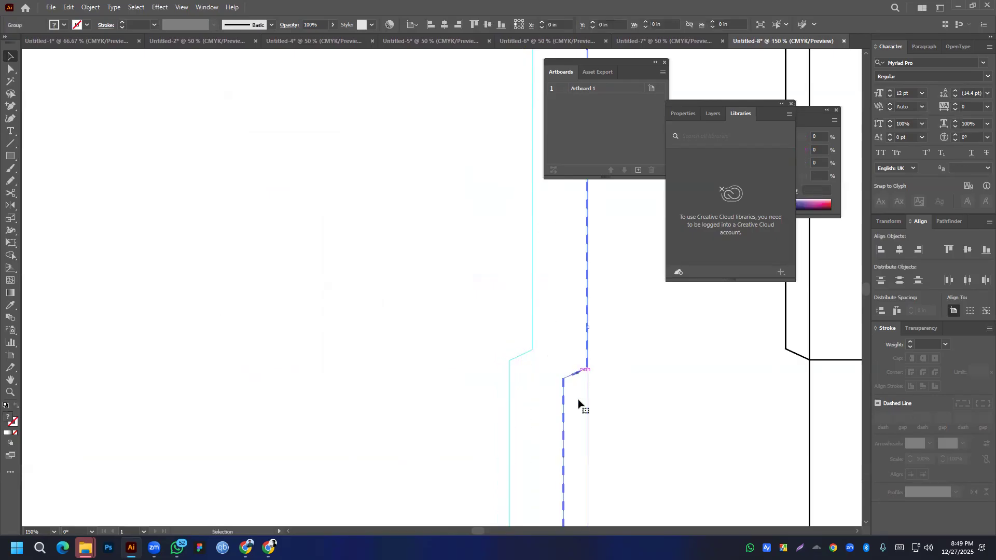
key(ctrl+z)
scroll(543, 380, down, 4)
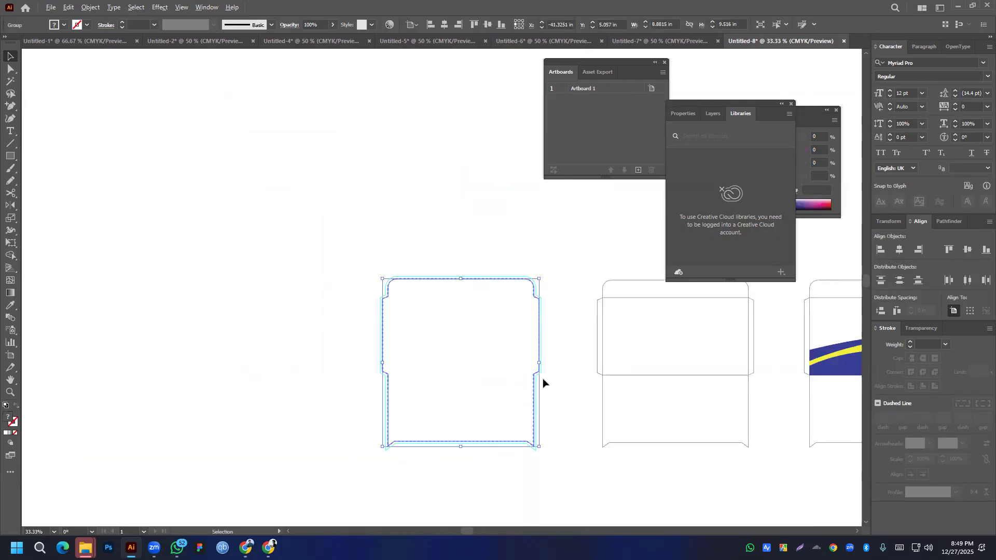
- Bring the expanded dashed outline and its cyan offset outline to the front
click(556, 466)
drag(349, 267, 574, 471)
drag(574, 412, 289, 318)
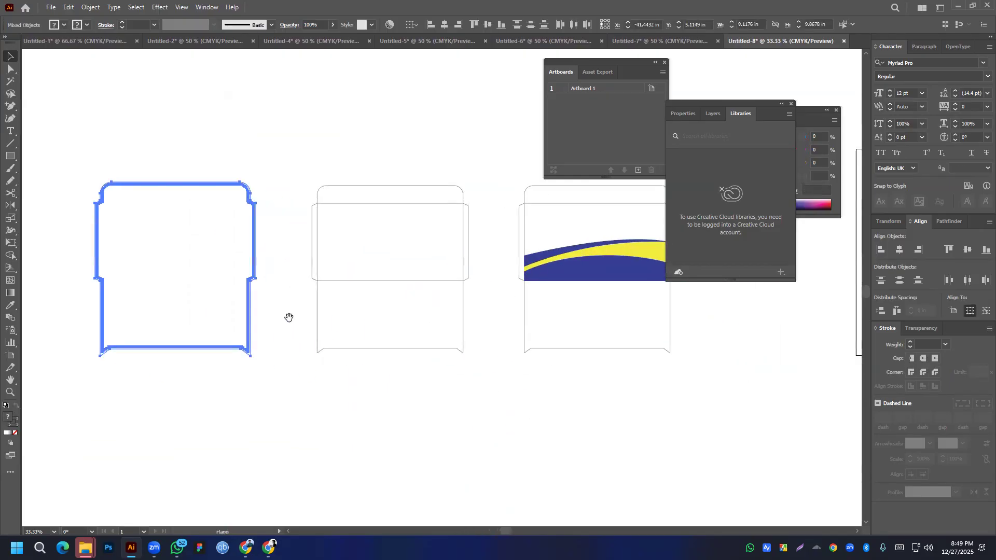
right_click(111, 226)
mouse_move(158, 398)
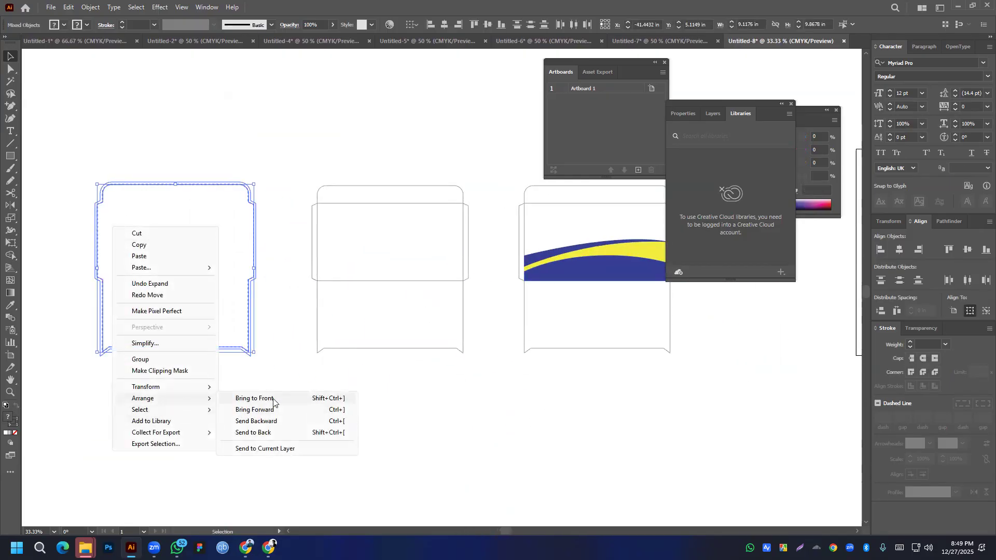
click(275, 400)
- Remove the stroke from the envelope panels around the blue and yellow wave artwork
drag(512, 178, 518, 283)
drag(613, 391, 490, 414)
drag(371, 431, 560, 209)
click(685, 314)
click(485, 275)
click(485, 278)
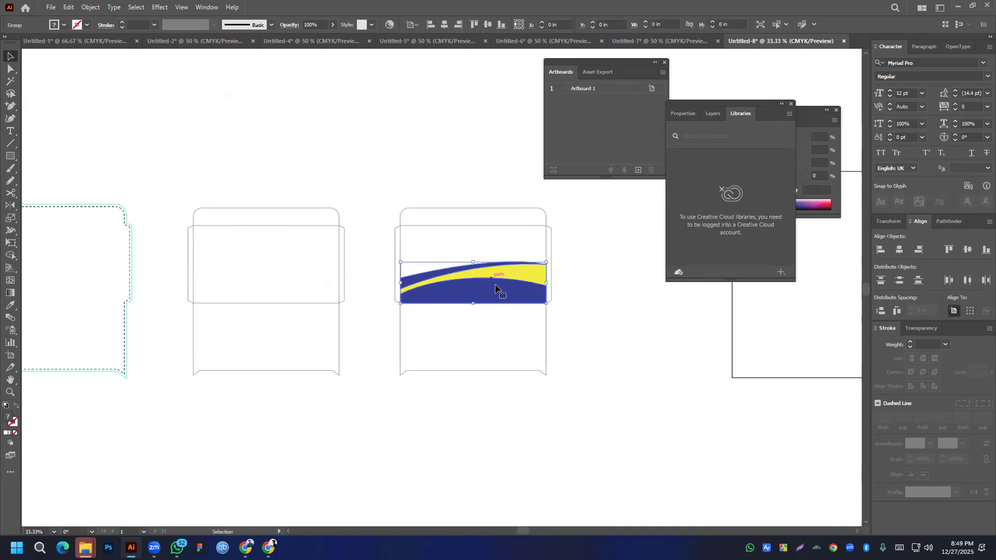
drag(393, 185, 583, 410)
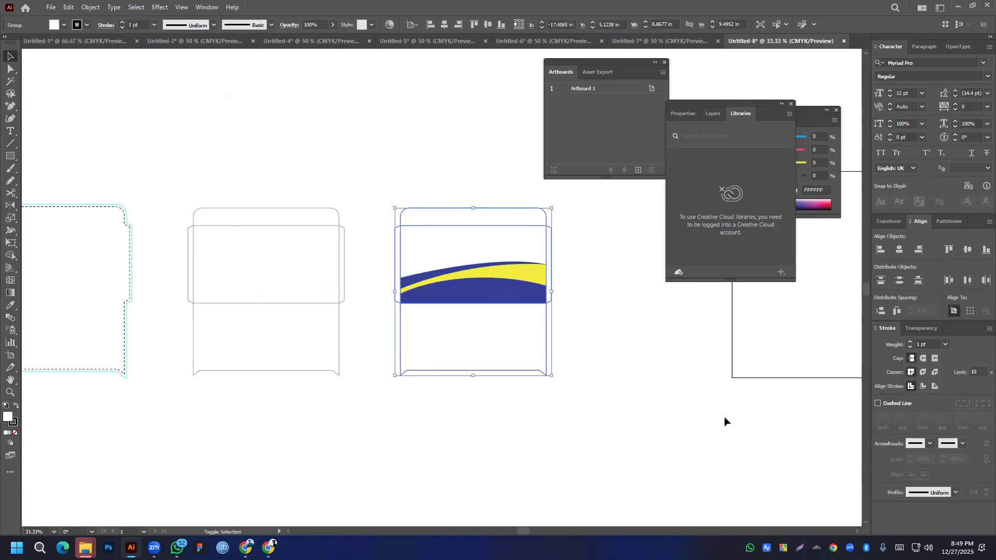
click(14, 432)
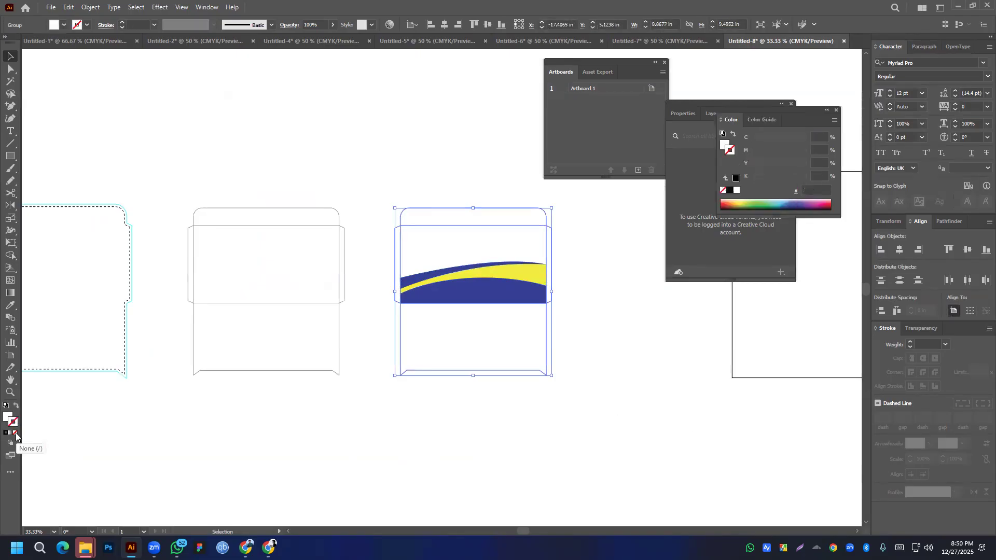
click(130, 429)
click(7, 417)
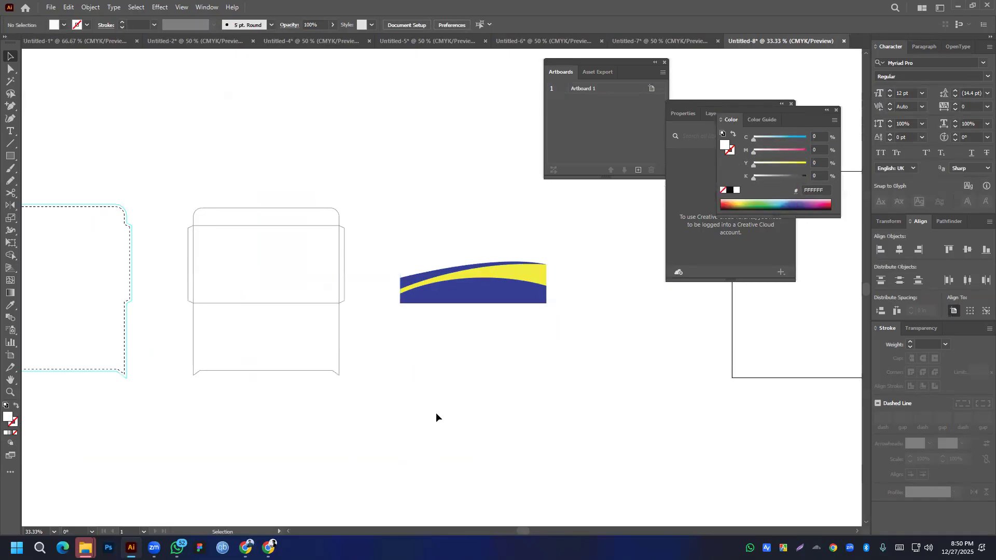
- Place a copy of the dashed outline and cyan offset over the envelope with the wave artwork
drag(387, 146, 614, 434)
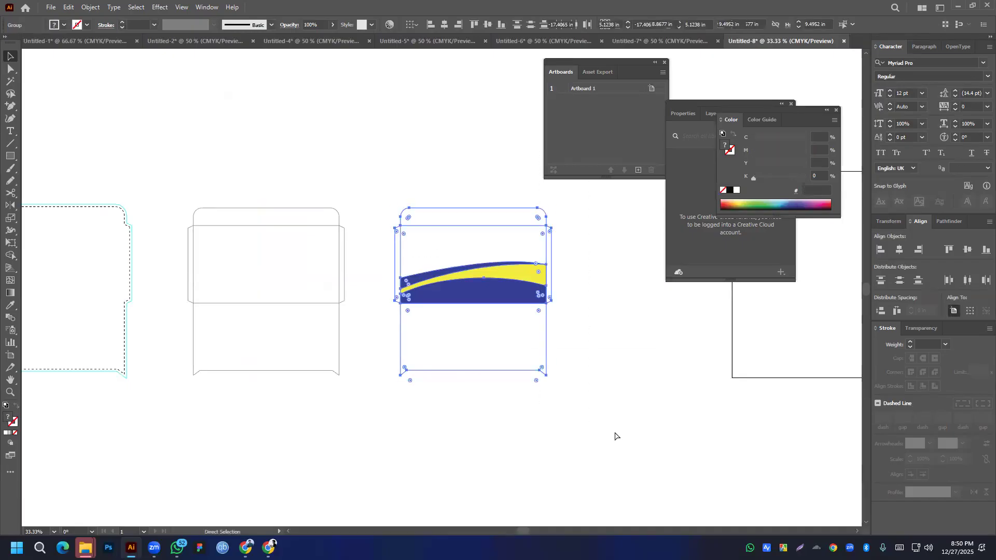
scroll(422, 351, down, 2)
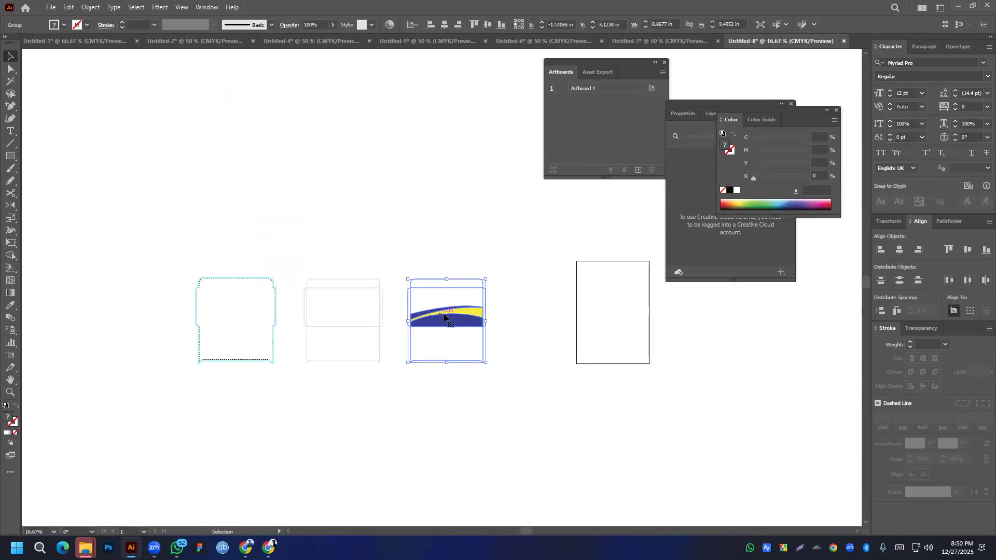
drag(182, 277, 280, 379)
drag(272, 328, 477, 334)
right_click(463, 341)
click(434, 382)
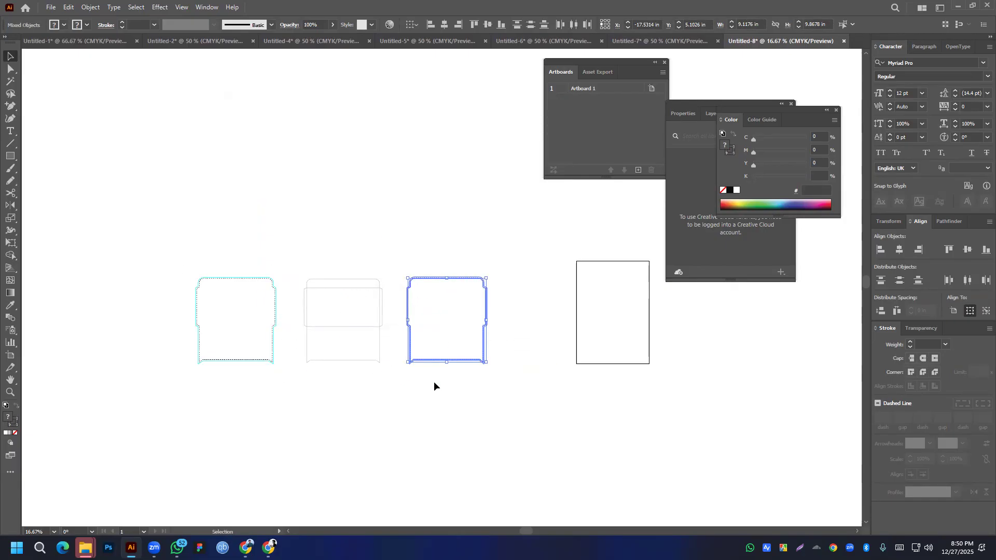
- Delete the white-filled shape inside the copied dashed outline group so it no longer covers the wave artwork
double_click(437, 322)
click(440, 322)
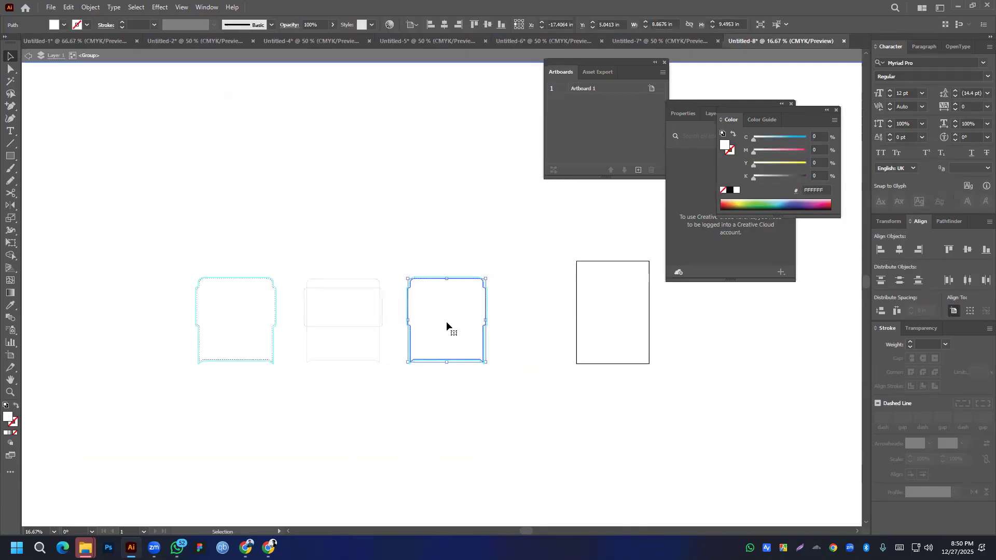
key(Delete)
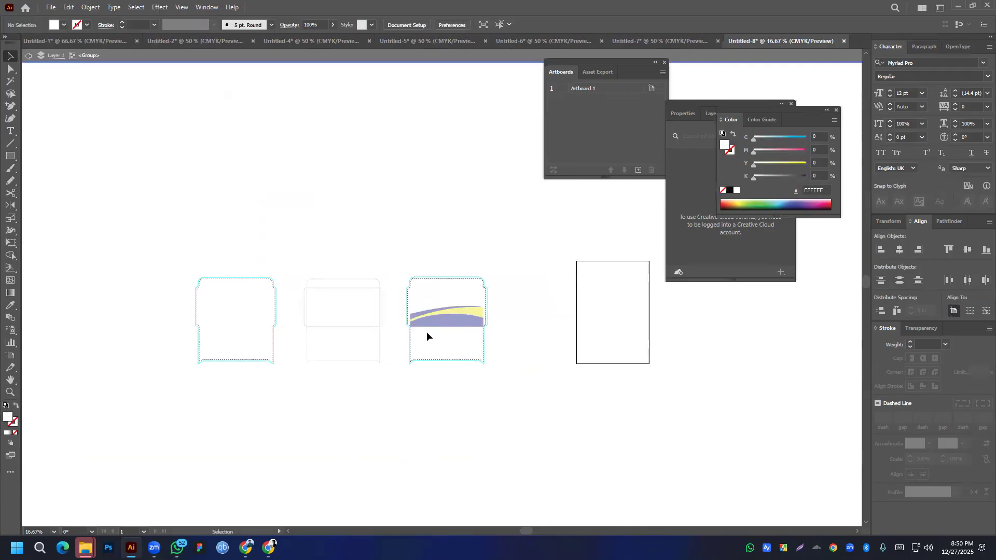
key(Escape)
- Align the wave artwork envelope, dashed outline and cyan offset to their vertical centres, and inspect the edges
drag(411, 267, 504, 388)
click(966, 250)
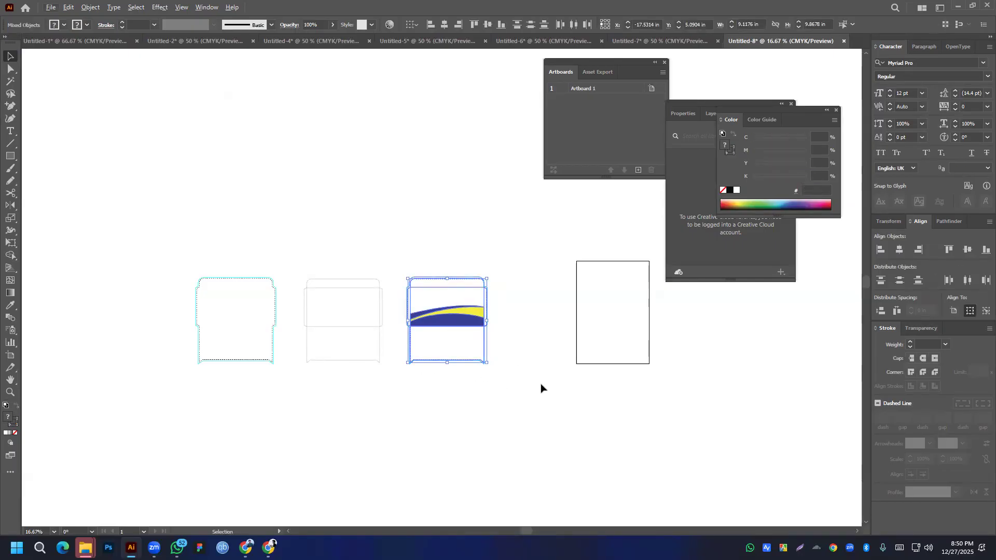
click(445, 395)
scroll(473, 353, up, 6)
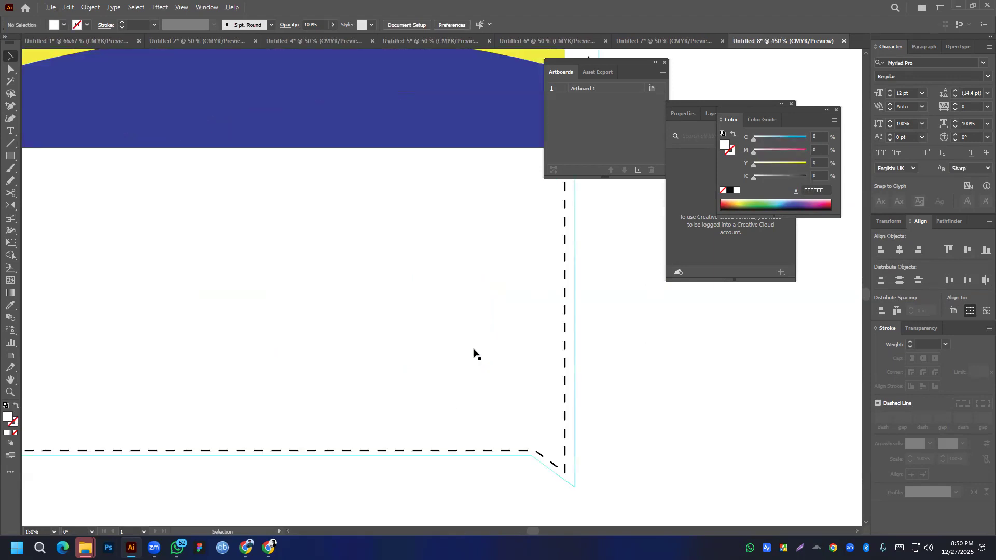
scroll(473, 352, down, 2)
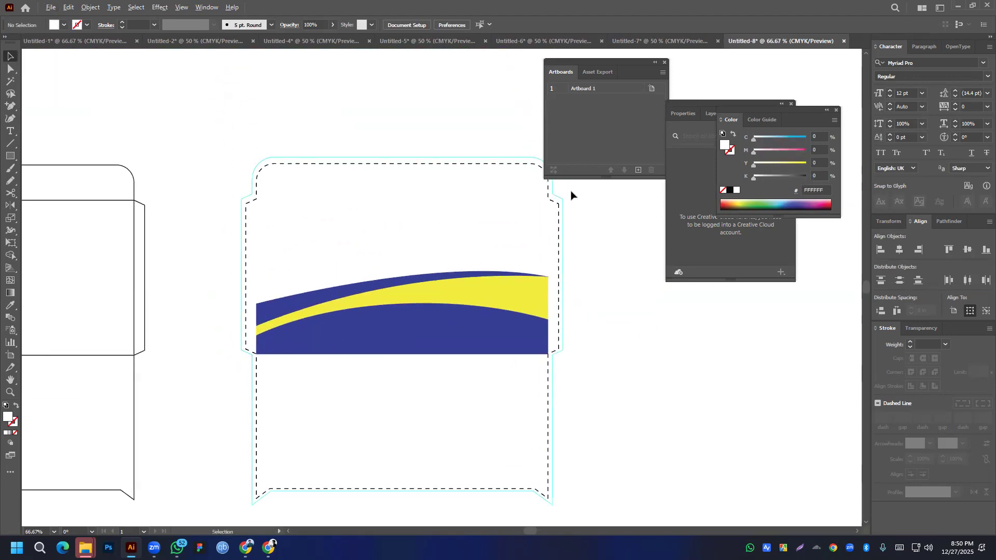
scroll(570, 195, up, 2)
drag(349, 245, 457, 262)
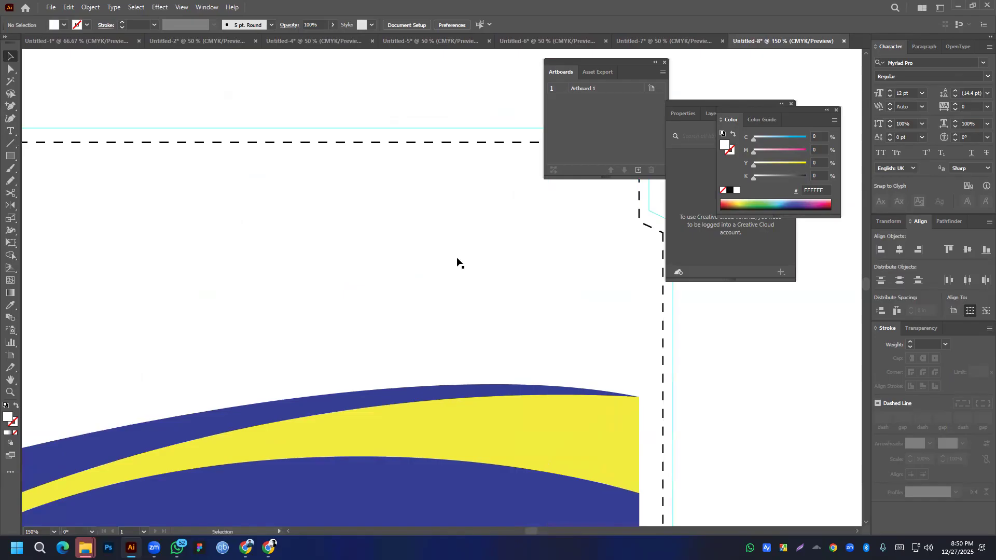
scroll(457, 262, down, 4)
- Turn on a dashed stroke for the outlines of the middle envelope
drag(338, 213, 496, 406)
drag(358, 338, 507, 334)
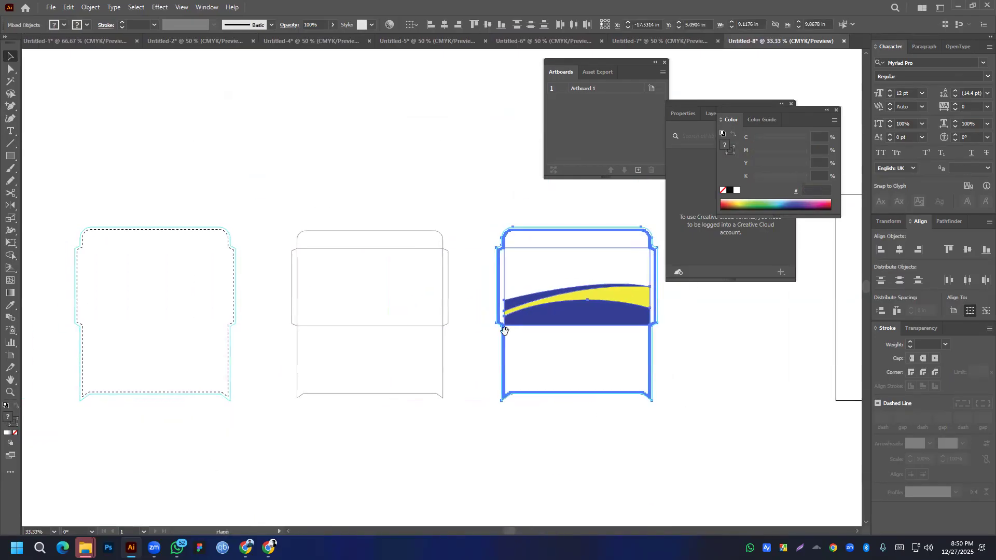
drag(73, 218, 243, 404)
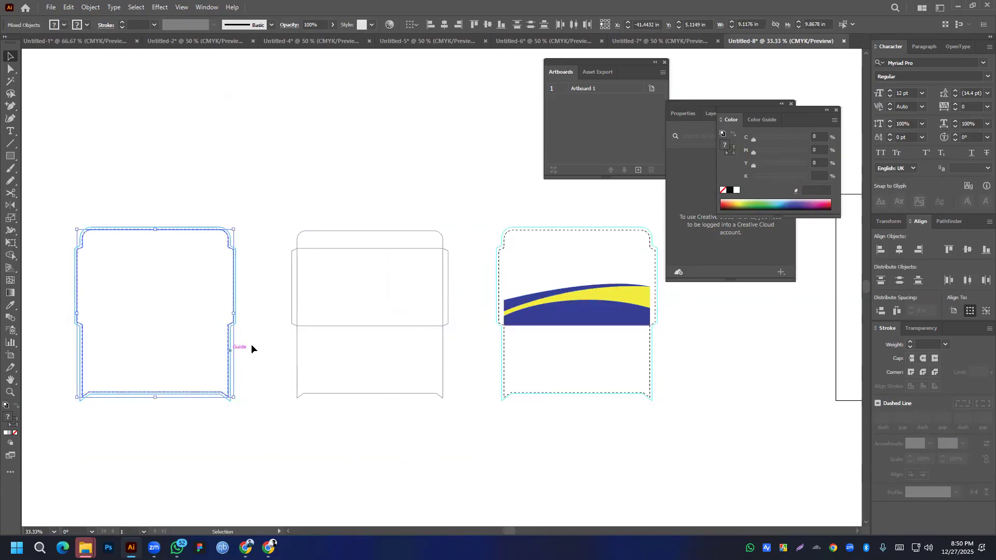
click(337, 206)
drag(291, 213, 475, 400)
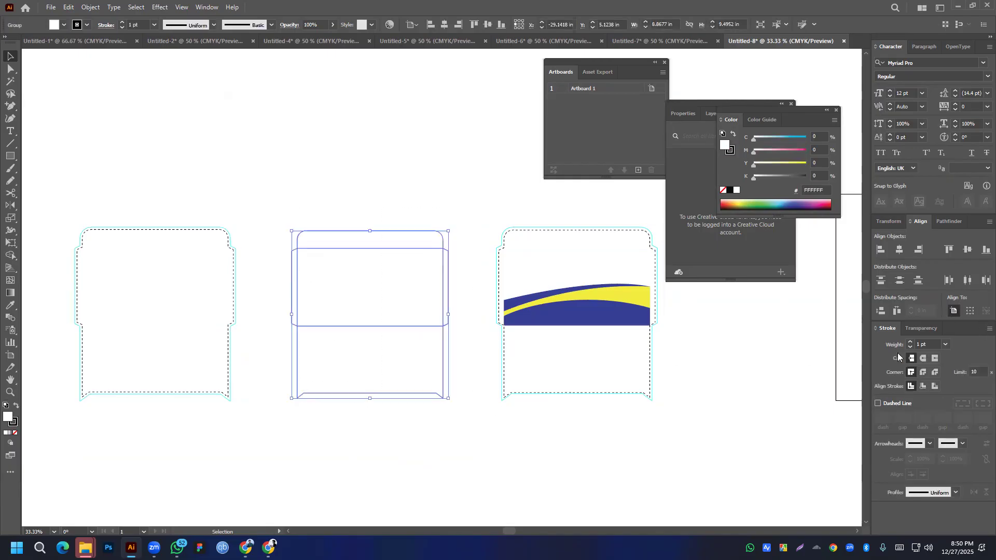
click(878, 404)
click(902, 417)
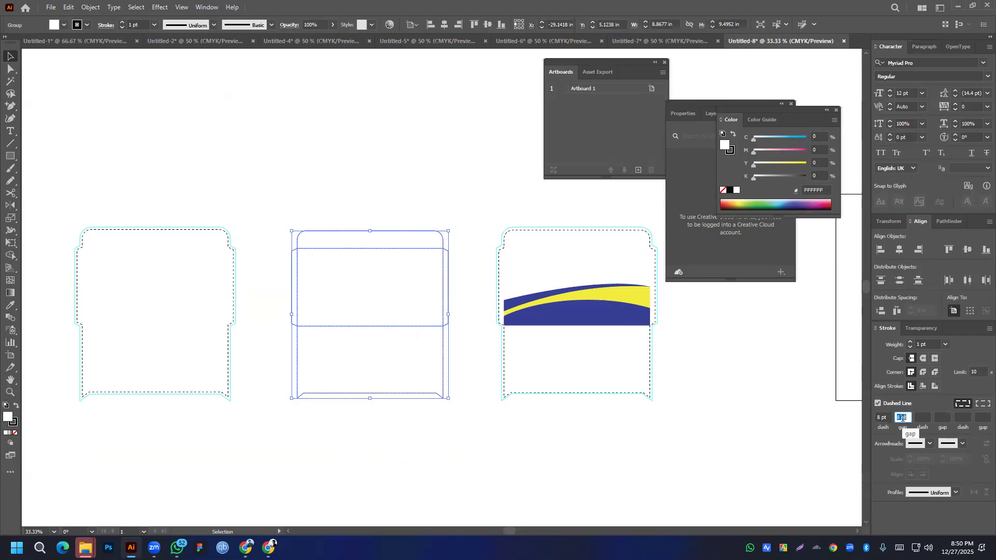
click(460, 416)
- Remove the fill from the dashed middle envelope and expand its outlines
scroll(430, 364, up, 4)
scroll(432, 365, down, 3)
drag(186, 123, 471, 407)
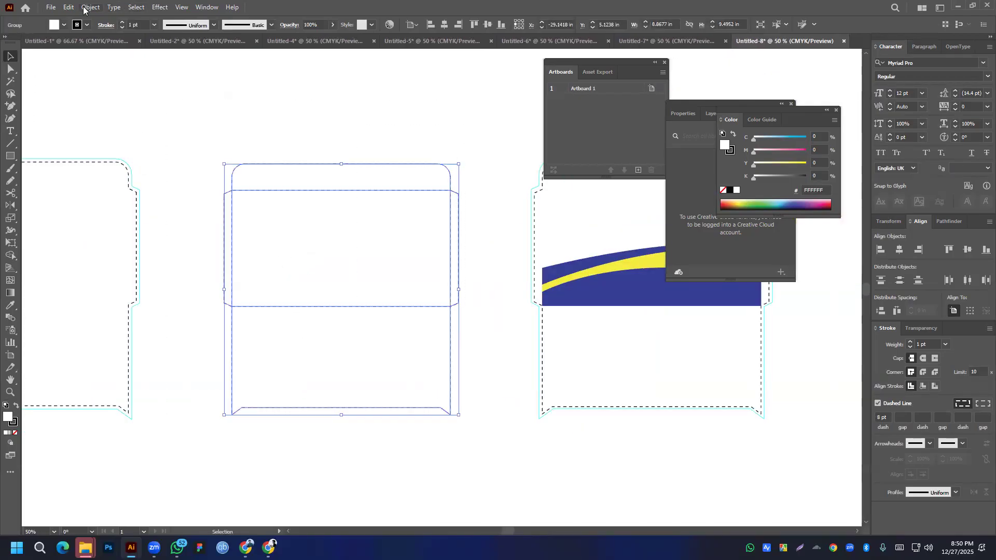
click(14, 432)
click(89, 7)
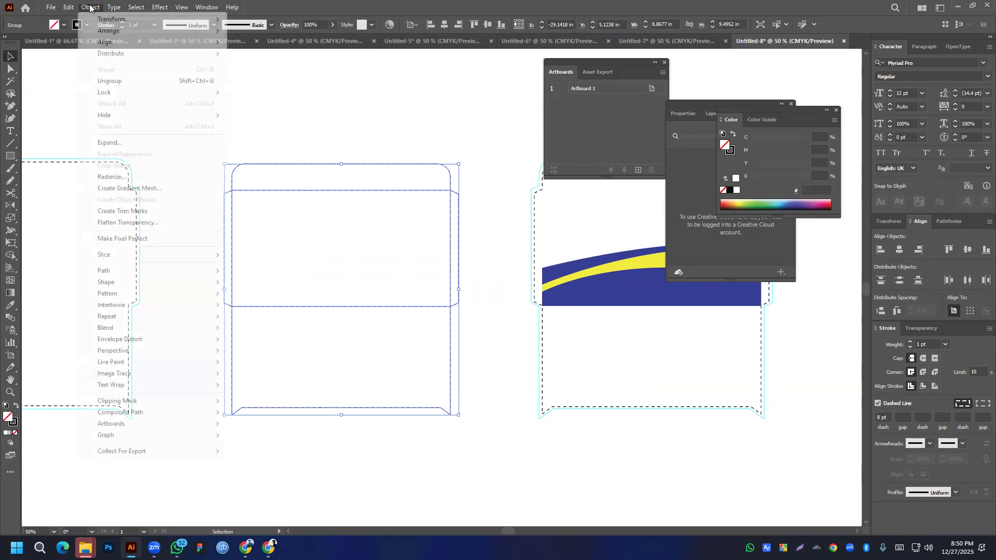
click(119, 142)
click(469, 333)
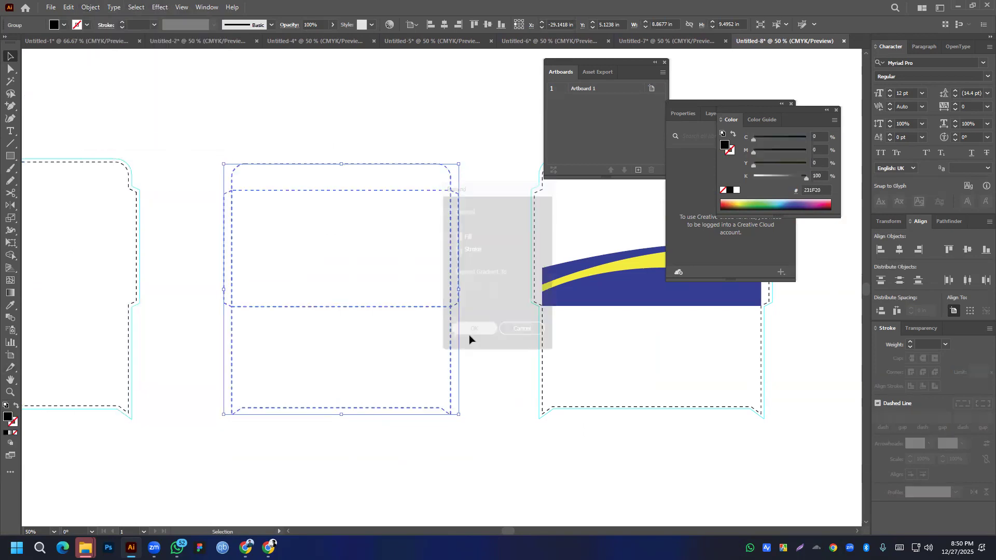
click(512, 327)
- Align the middle dashed envelope and the cyan-offset outline set to their horizontal centres, and check the overlap
scroll(499, 318, down, 3)
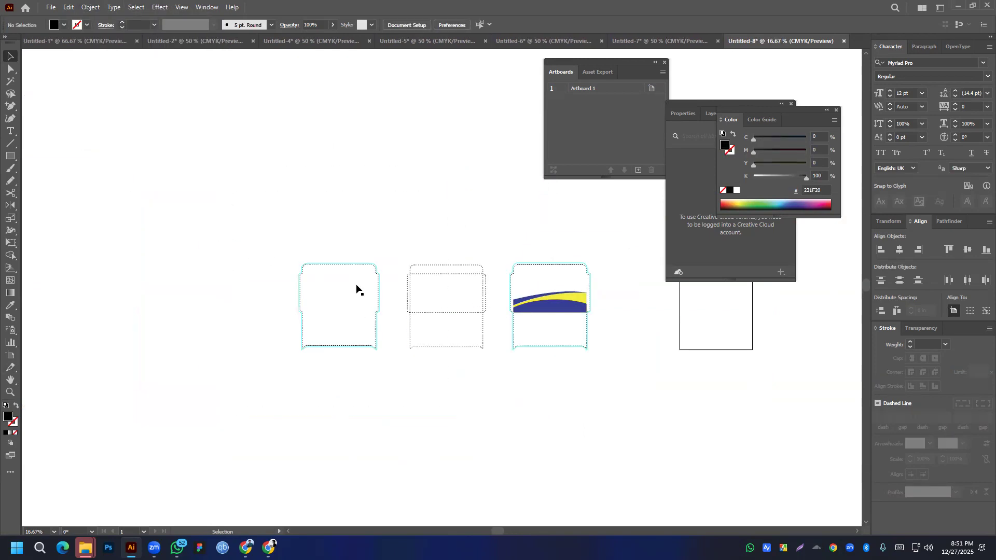
drag(467, 345, 387, 278)
drag(278, 226, 496, 379)
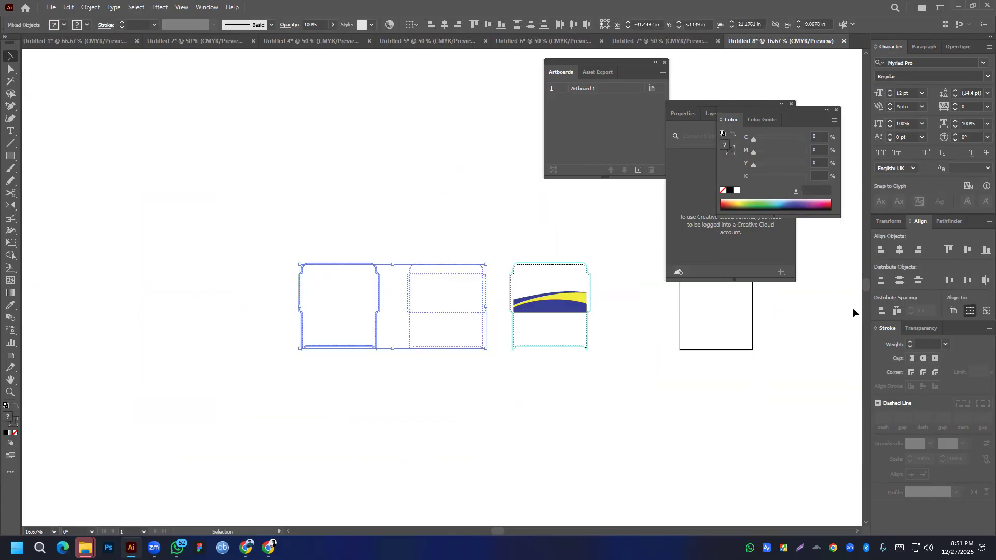
click(900, 250)
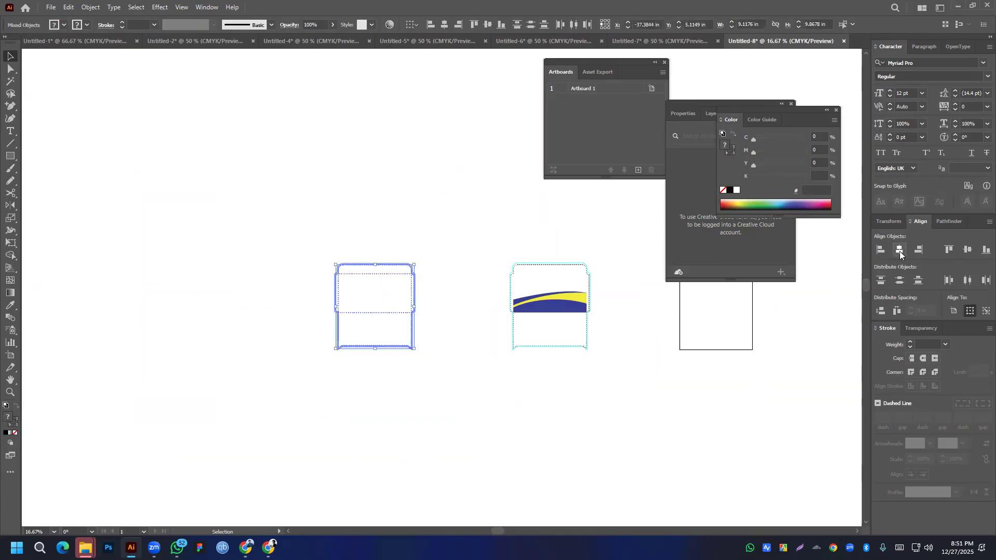
click(455, 325)
scroll(396, 270, up, 9)
scroll(369, 263, down, 3)
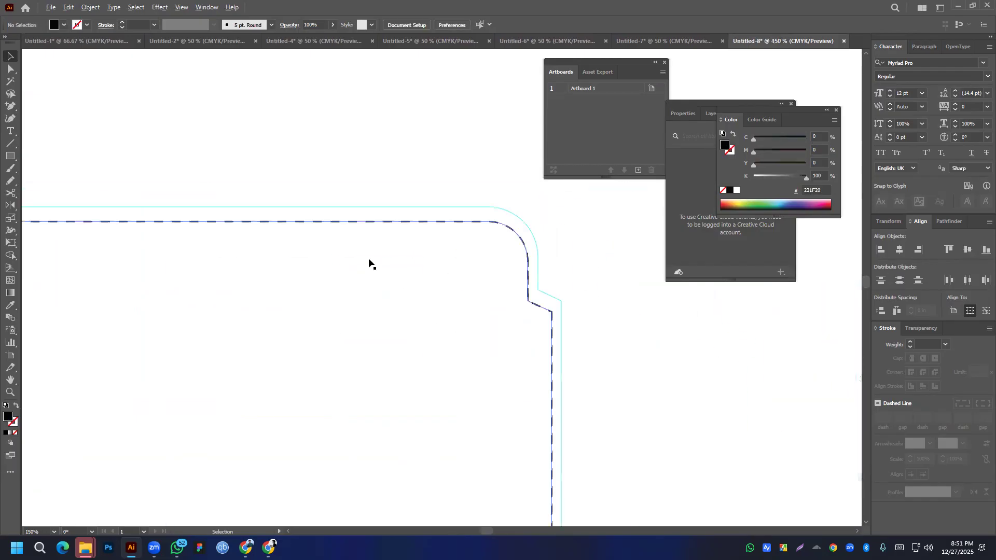
scroll(369, 263, down, 3)
- Delete the white-filled shape inside the dashed outline group that covers the envelope's fold lines
double_click(364, 357)
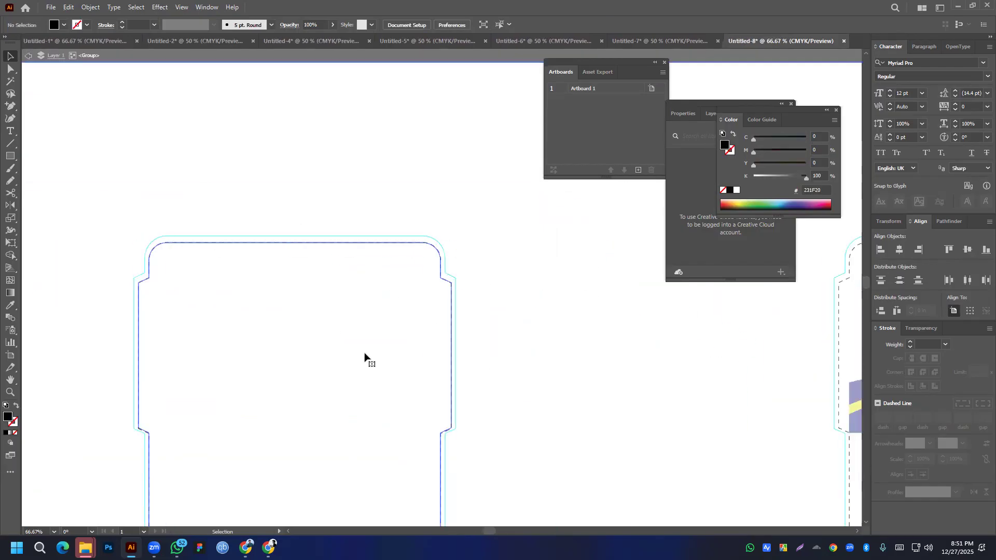
click(365, 357)
key(ctrl+shift+a)
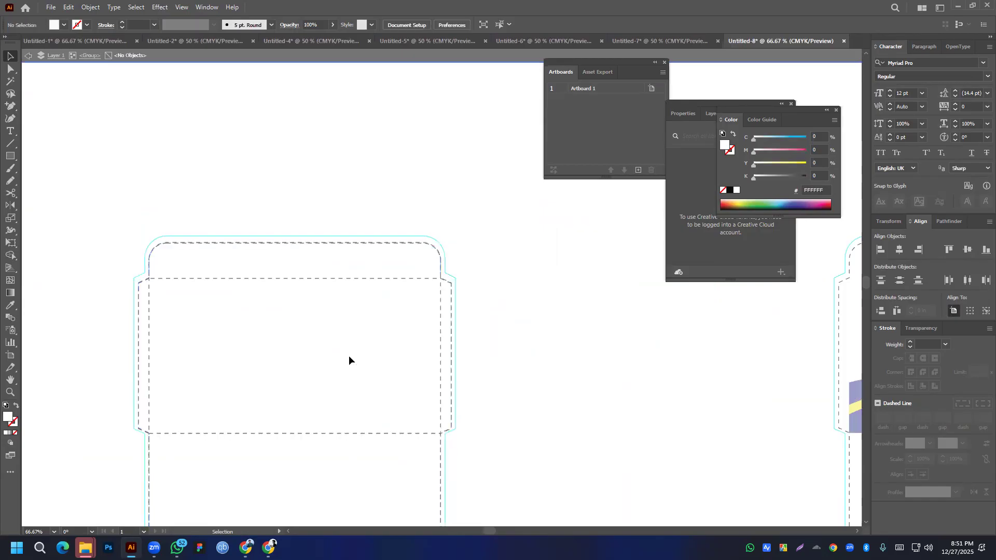
scroll(433, 318, down, 2)
scroll(442, 310, up, 2)
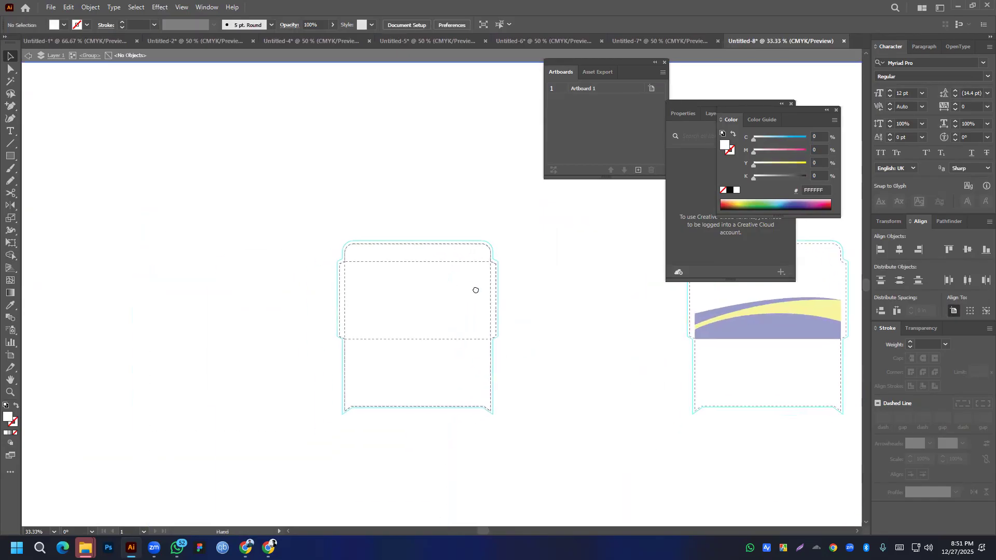
scroll(407, 224, down, 2)
scroll(406, 228, down, 2)
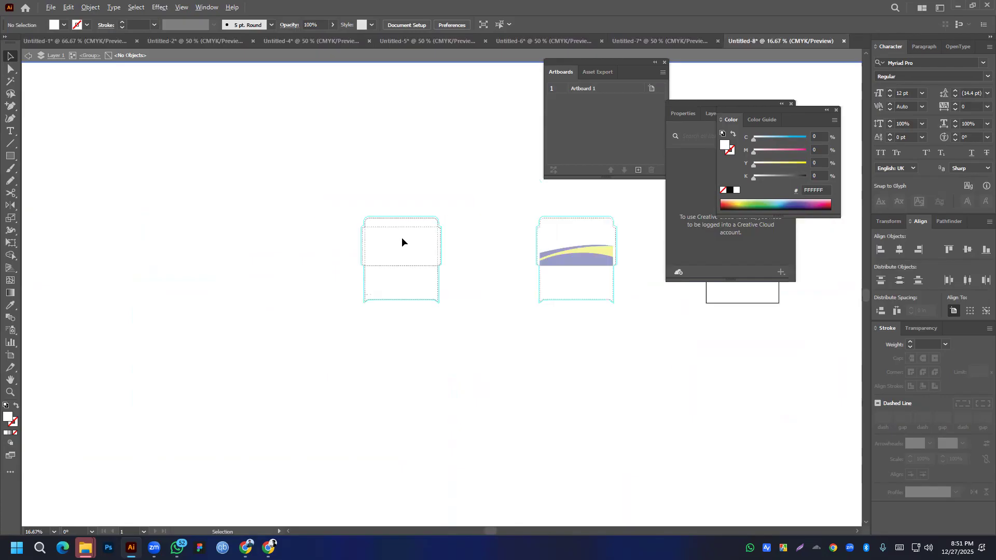
key(Escape)
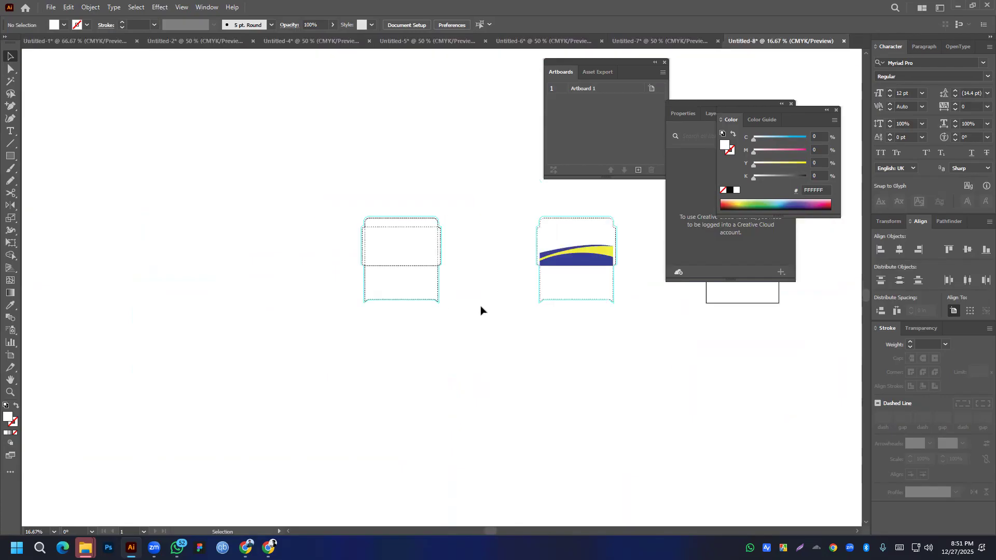
- Move the combined dashed envelope die-line next to the envelope with the wave artwork, and inspect both up close
drag(333, 167, 456, 360)
drag(405, 260, 478, 255)
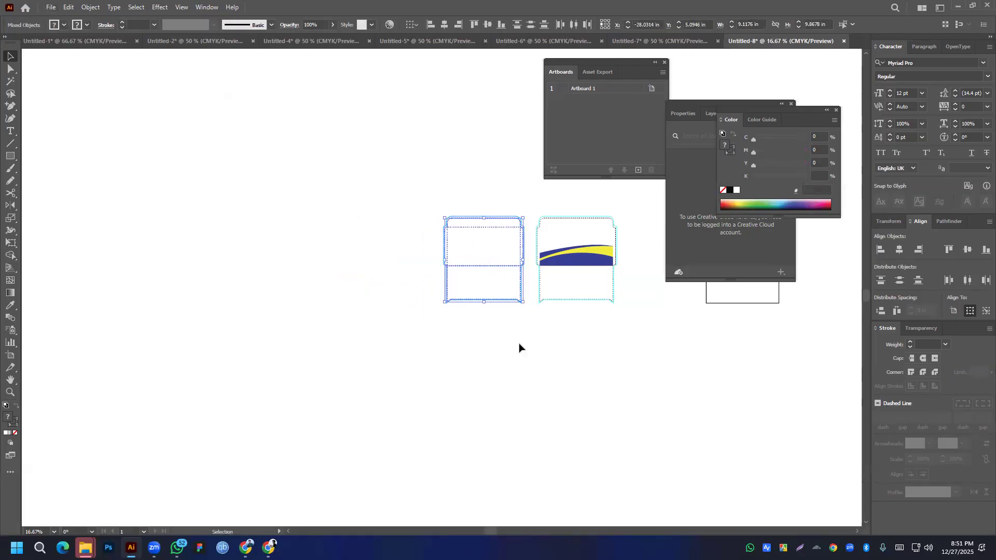
click(521, 347)
scroll(572, 263, up, 3)
drag(575, 288, 507, 304)
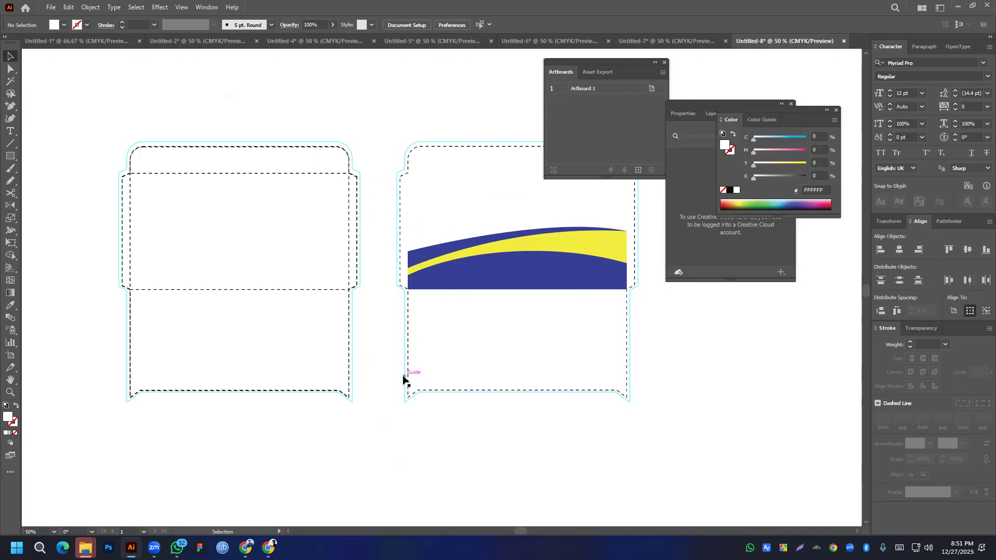
scroll(419, 280, up, 1)
scroll(419, 282, up, 4)
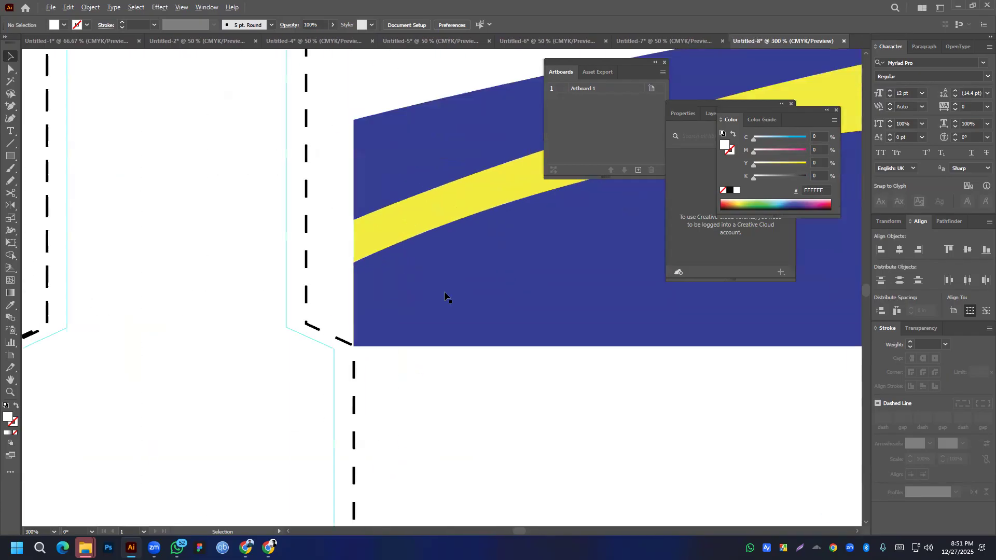
scroll(385, 346, down, 8)
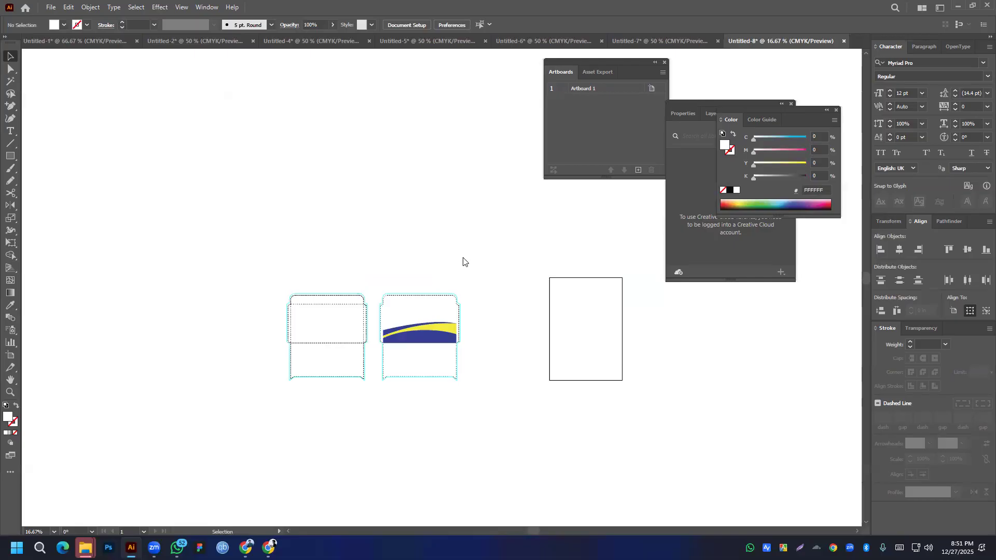
- Bring up the Untitled-6 clock-face document and delete the black hour tick marks around the dial
key(alt+Tab)
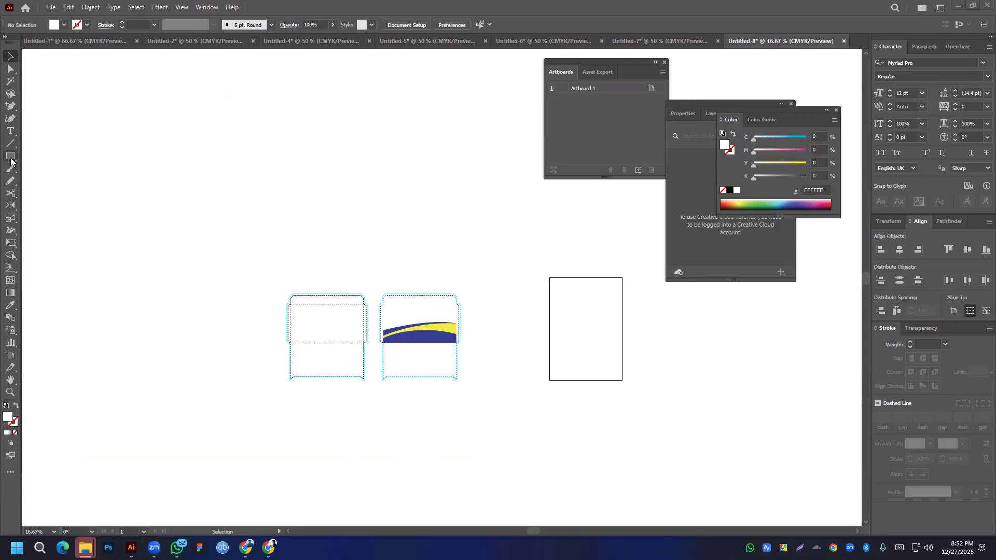
click(425, 41)
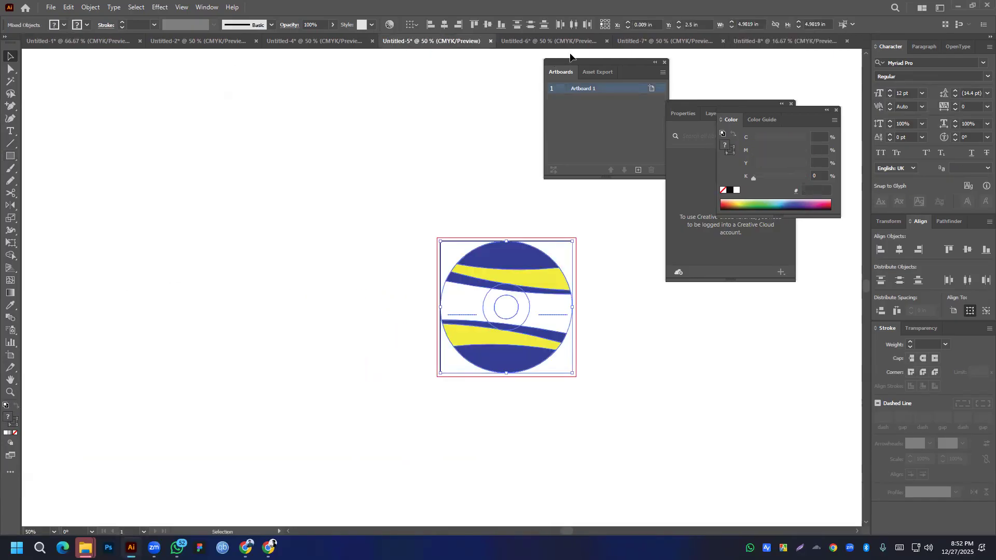
click(592, 39)
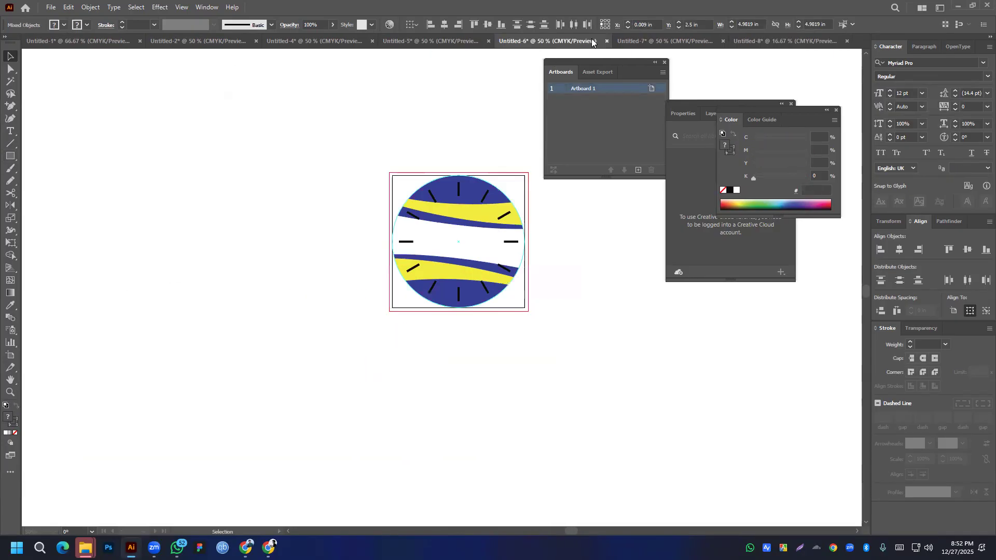
click(485, 199)
key(Delete)
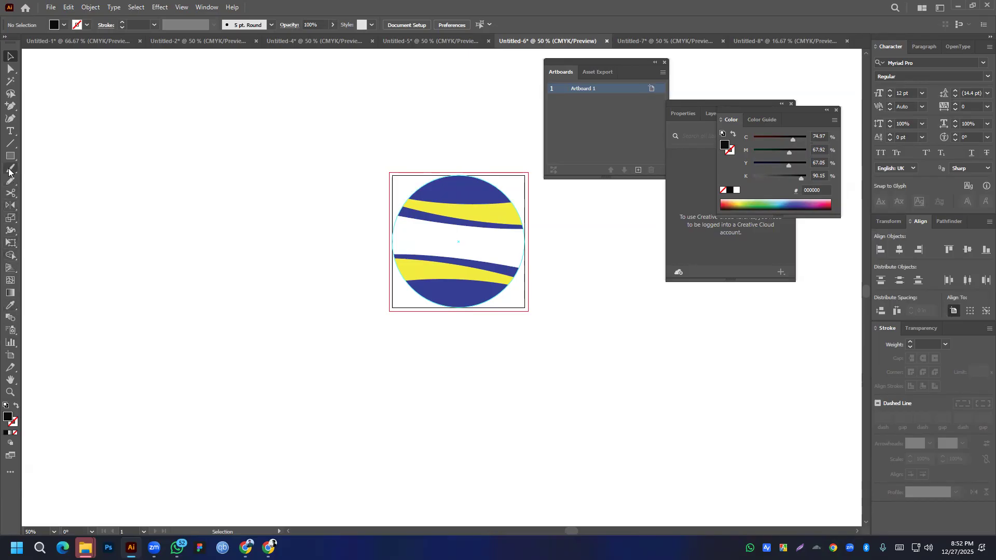
- Draw a circle about 4.35 in wide from the clock face's centre, with a black outline and no fill
click(11, 134)
scroll(445, 191, up, 1)
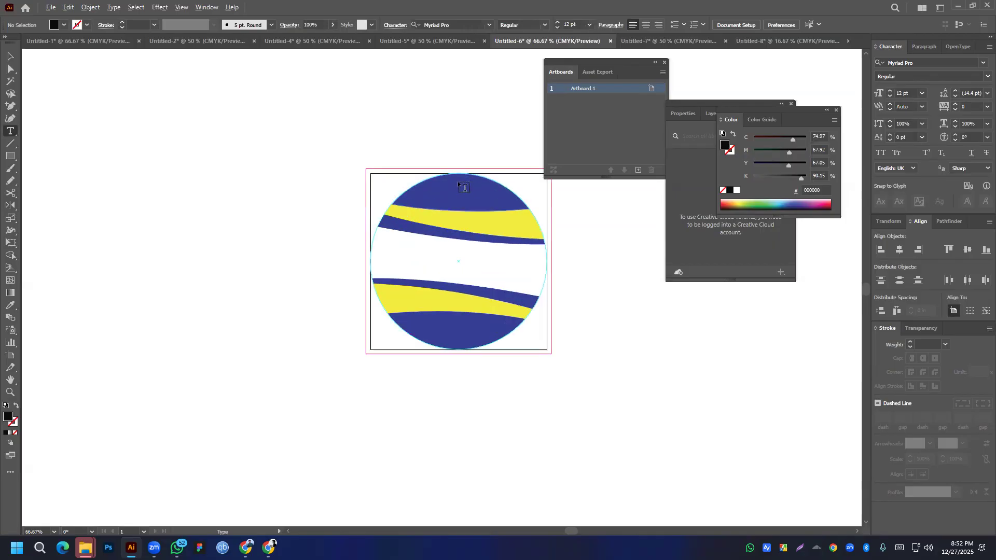
click(11, 56)
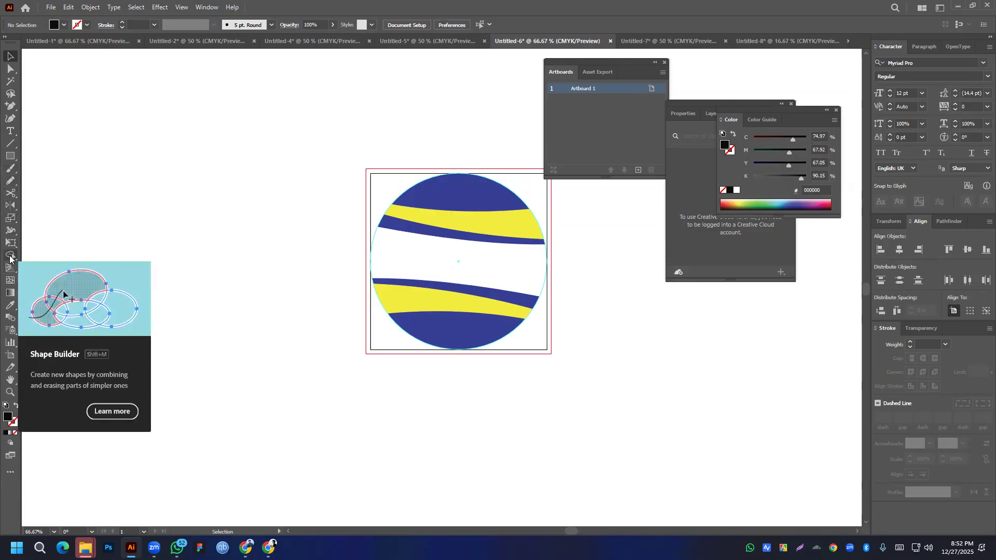
drag(9, 155, 50, 184)
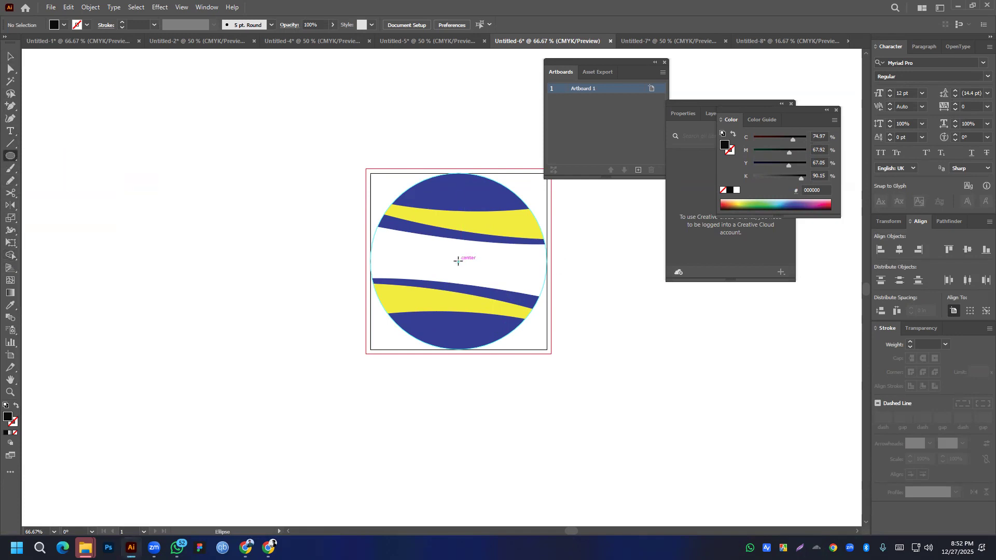
mouse_move(457, 261)
mouse_down()
mouse_move(488, 272)
mouse_move(517, 319)
mouse_move(512, 338)
mouse_up()
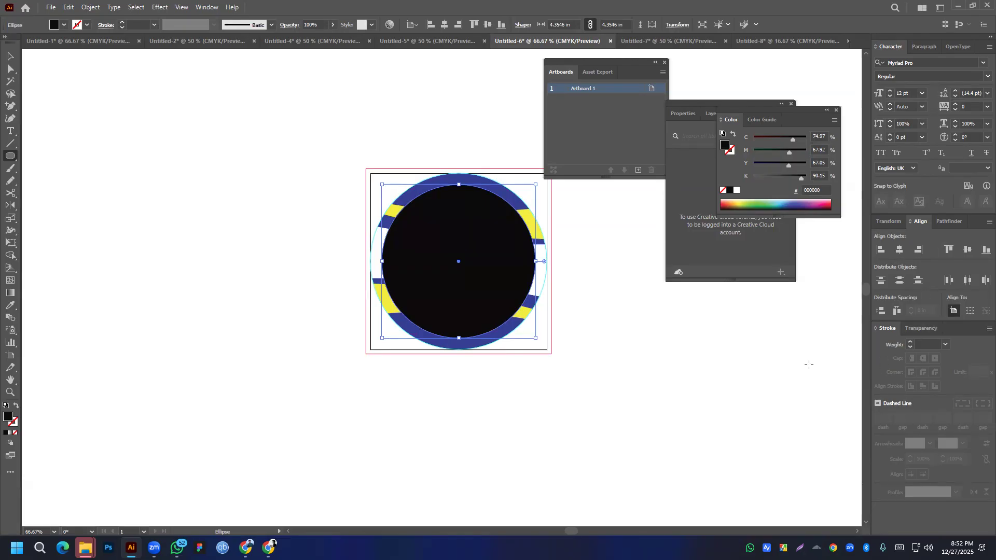
key(shift+x)
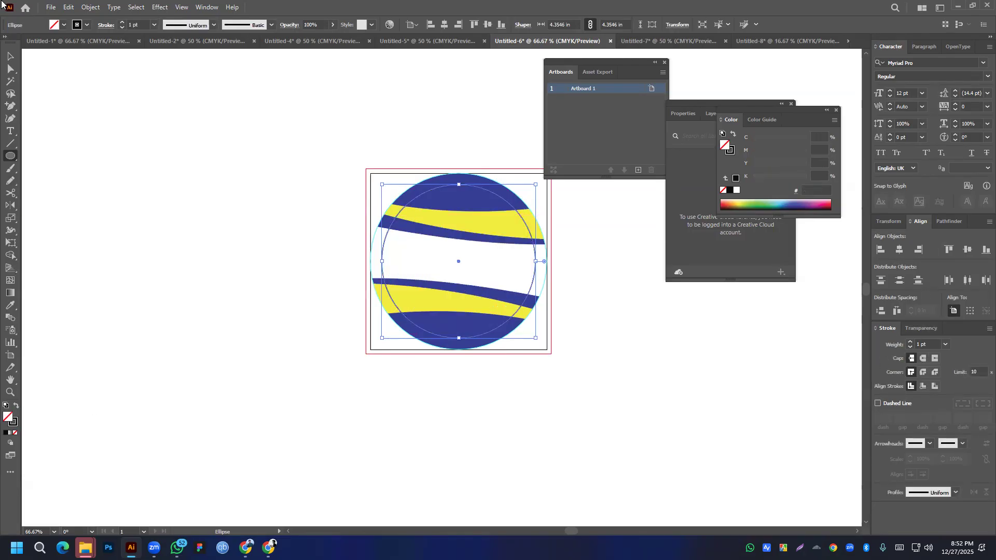
click(11, 55)
click(327, 151)
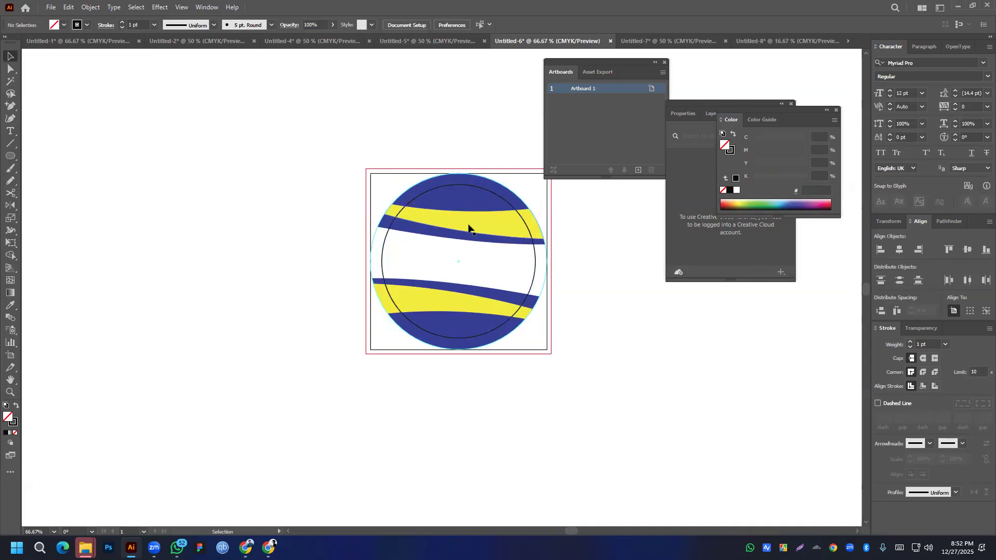
- Move the outlined circle off the clock face to the empty canvas beside it and add the text "12" at its top
click(11, 132)
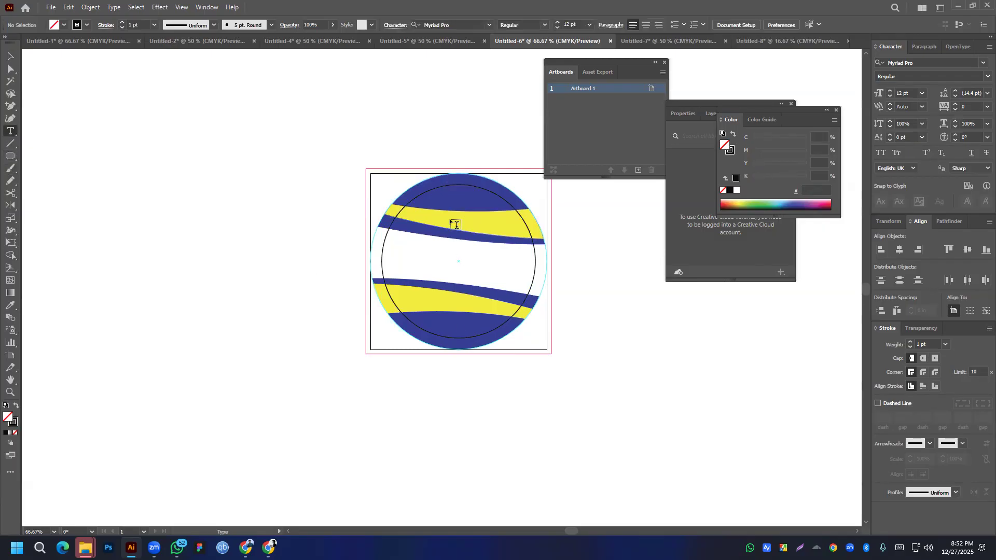
click(9, 56)
drag(475, 186, 232, 195)
click(10, 132)
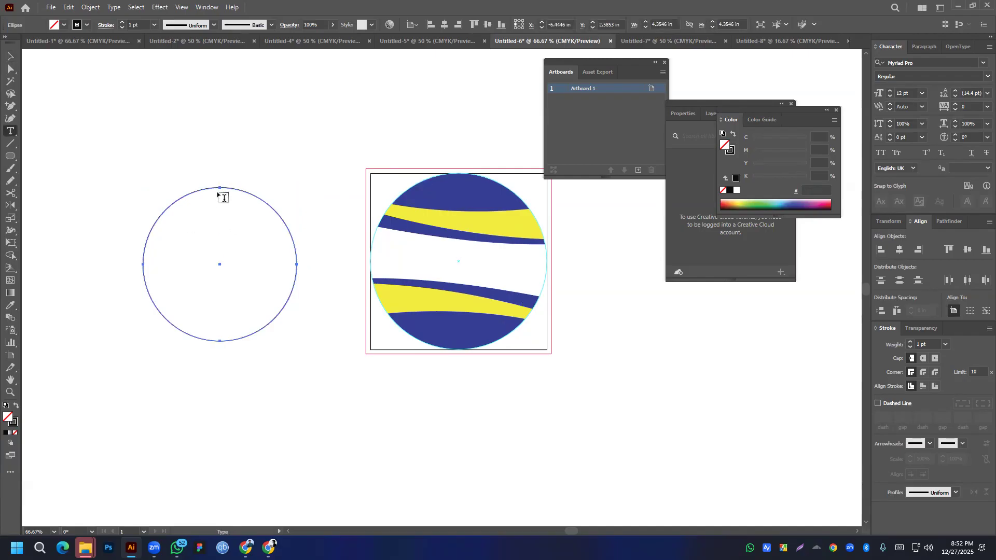
click(222, 193)
text(12)
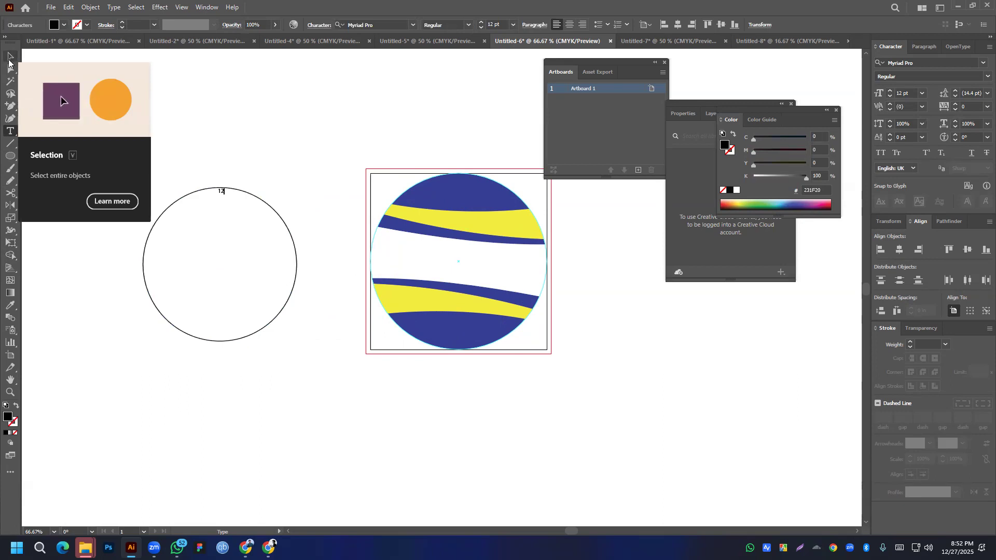
click(9, 60)
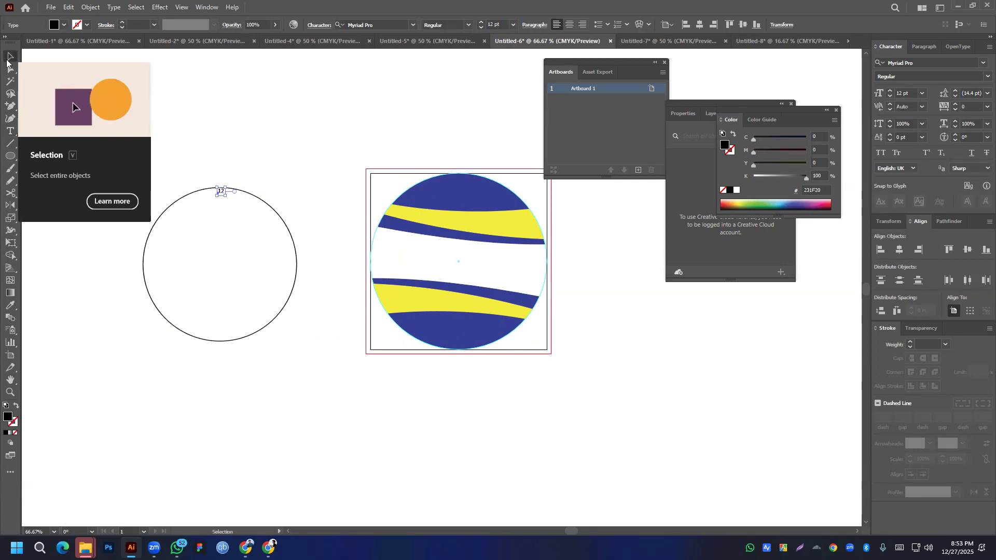
- Format the "12" text in Montserrat Medium at 30 pt
click(891, 91)
click(891, 91)
click(983, 64)
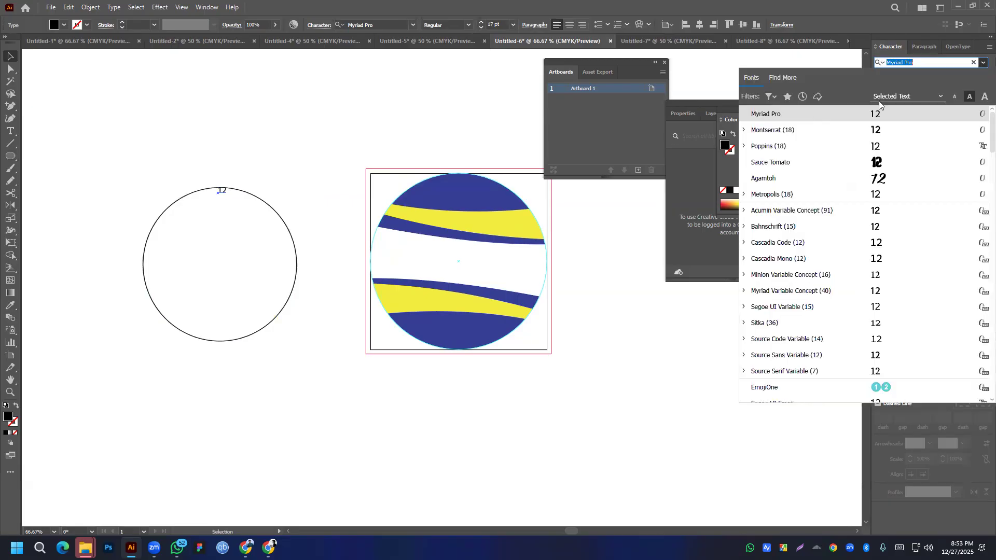
click(779, 131)
click(985, 77)
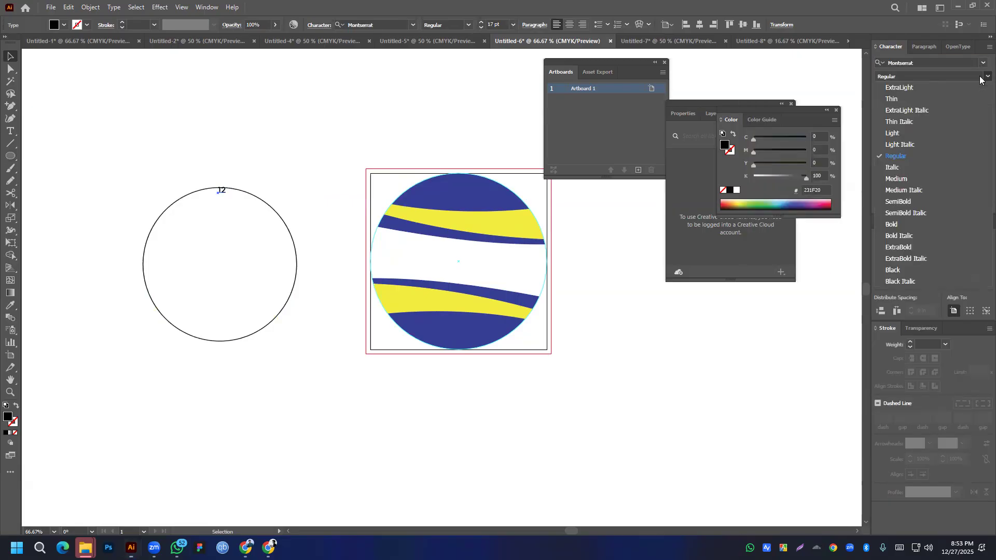
click(903, 179)
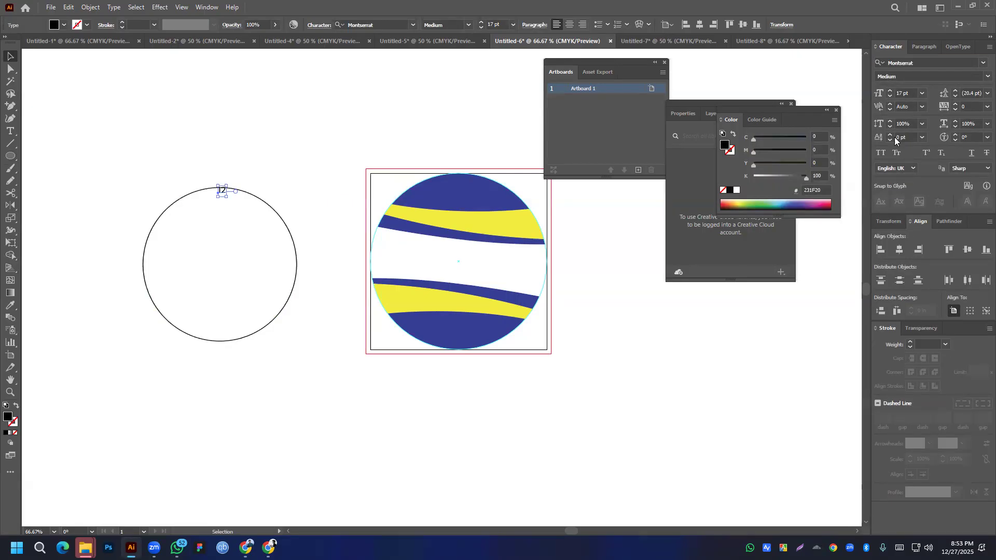
click(890, 91)
click(891, 90)
click(891, 90)
click(891, 92)
click(891, 91)
click(891, 91)
click(891, 91)
click(890, 91)
click(891, 91)
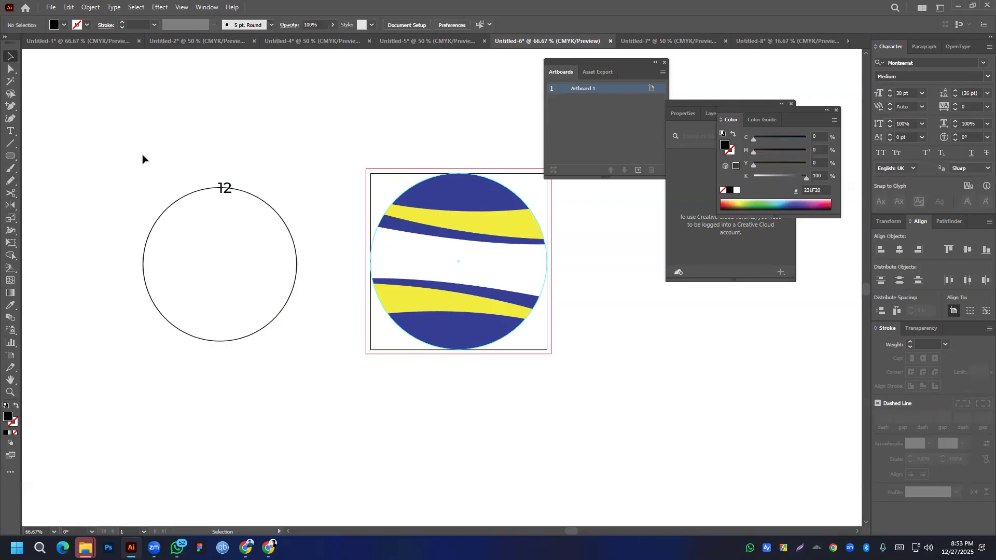
- Centre the "12" horizontally on the circle, and repeat rotated copies every 30° about the circle's centre to fill all twelve hour positions
drag(143, 157, 295, 282)
click(897, 253)
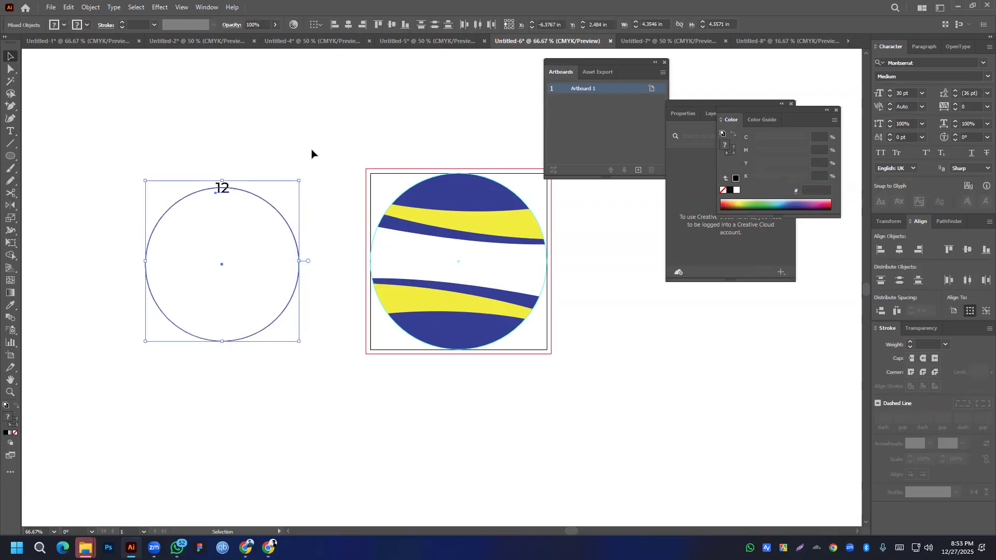
click(223, 195)
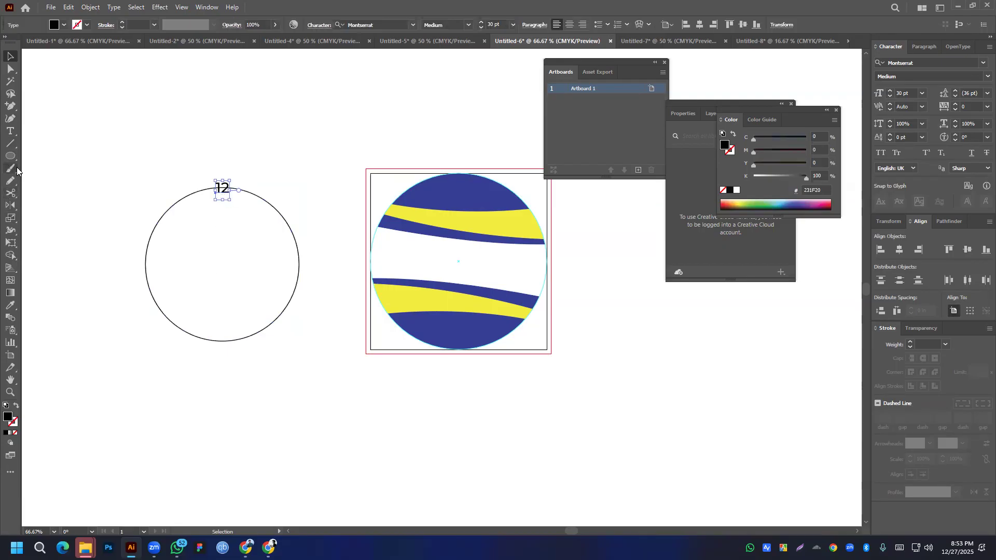
key(r)
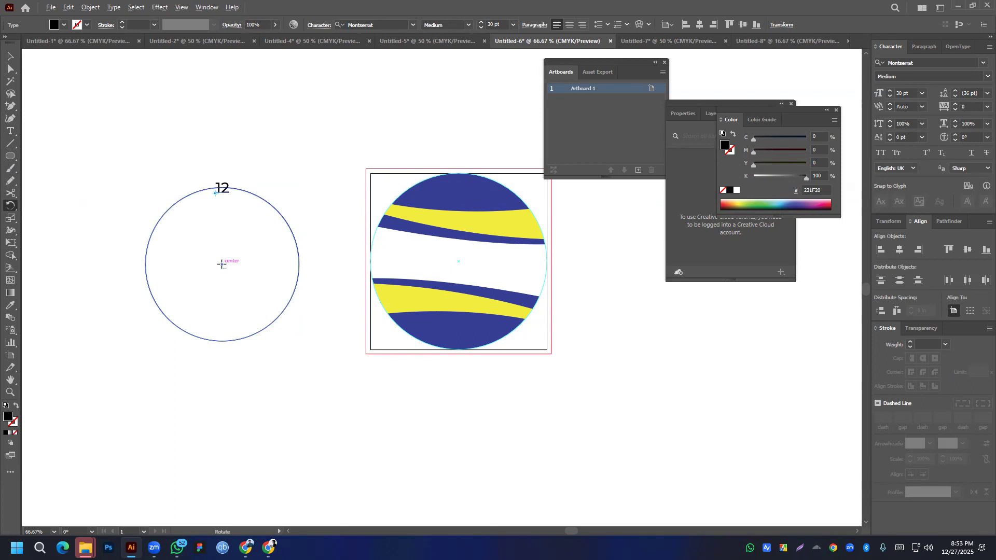
alt+click(221, 265)
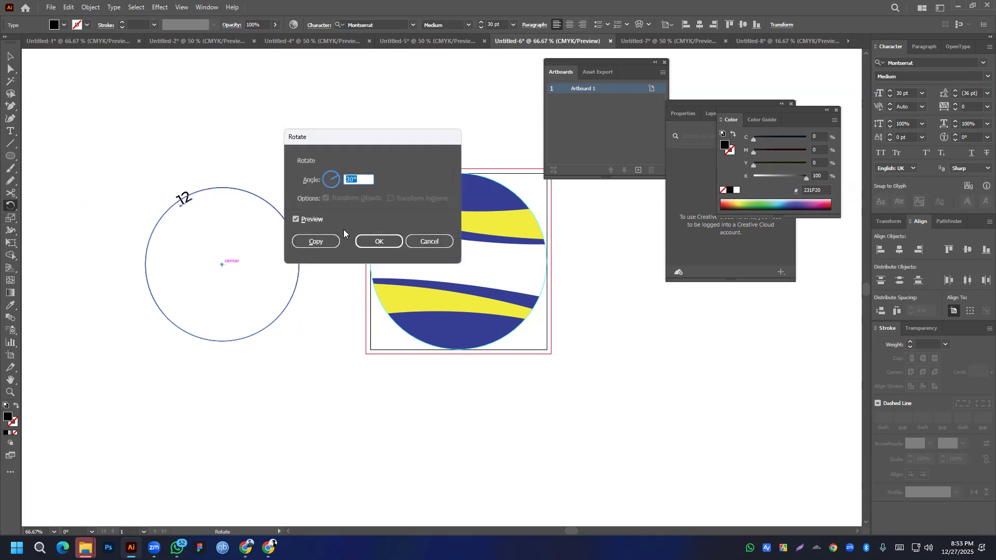
click(315, 242)
key(ctrl+d)
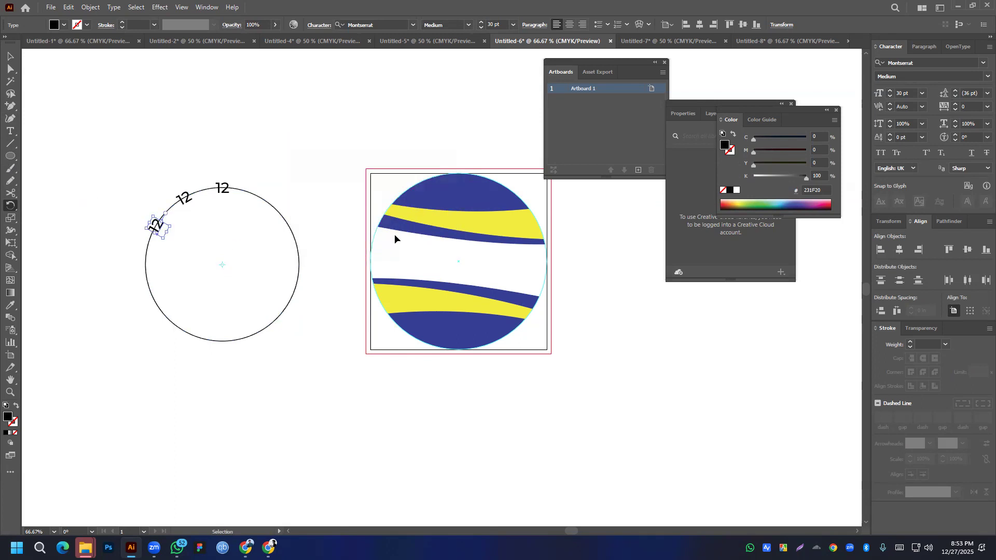
key(ctrl+d)
key(ctrl+d)
key(ctrl+d)
key(ctrl+d)
key(ctrl+d)
key(ctrl+d)
key(ctrl+d)
key(ctrl+d)
key(ctrl+d)
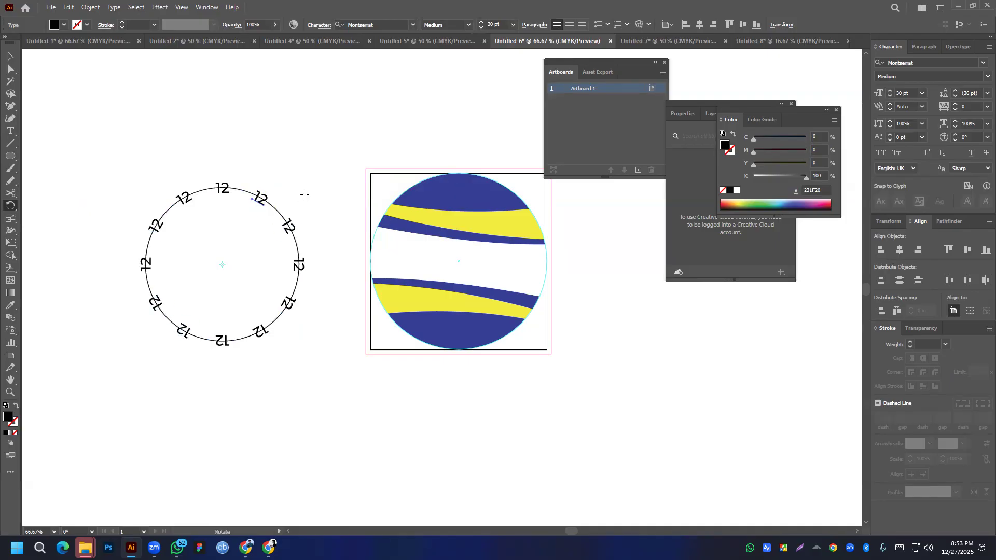
- Rotate the "12" copies at the one, eleven and ten o'clock positions so they stand upright
click(9, 56)
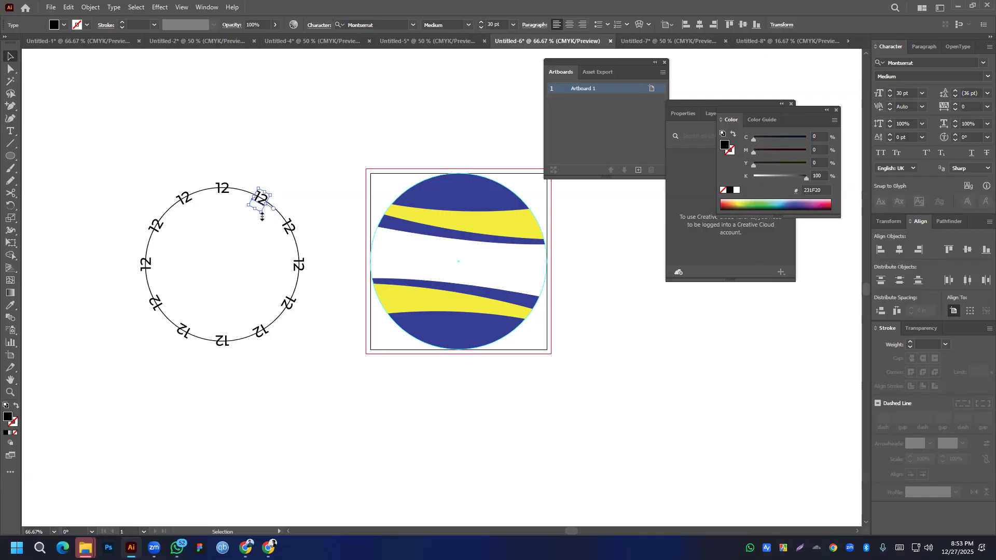
drag(262, 218, 272, 214)
key(ctrl+z)
drag(262, 217, 273, 214)
click(187, 201)
scroll(199, 203, up, 5)
drag(187, 214, 178, 265)
scroll(182, 265, down, 4)
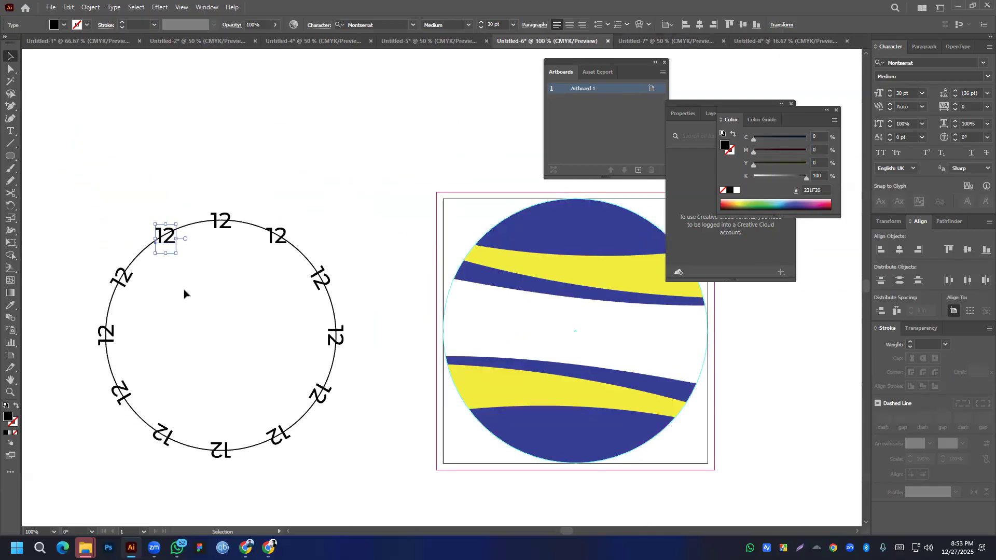
click(125, 281)
drag(146, 280, 139, 302)
click(317, 285)
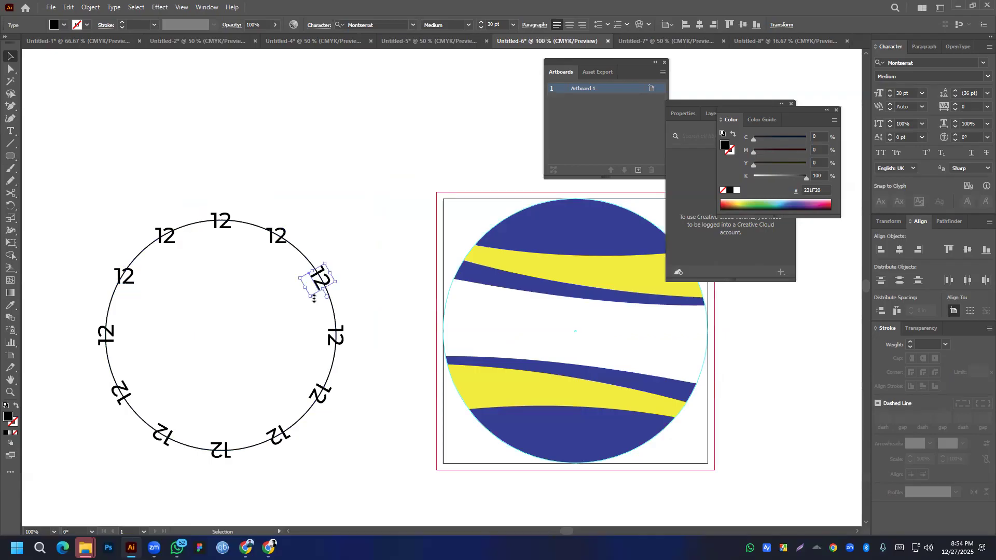
right_click(317, 289)
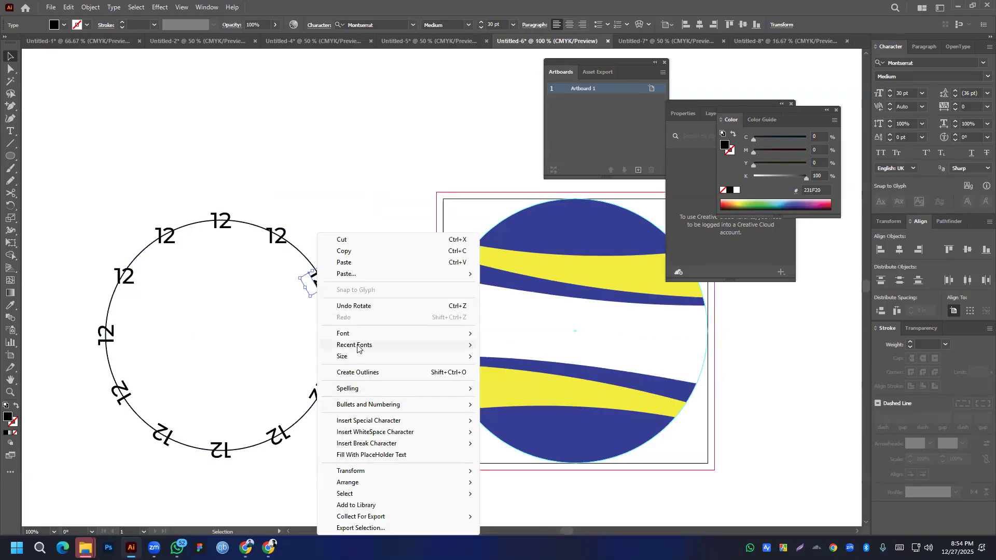
mouse_move(357, 472)
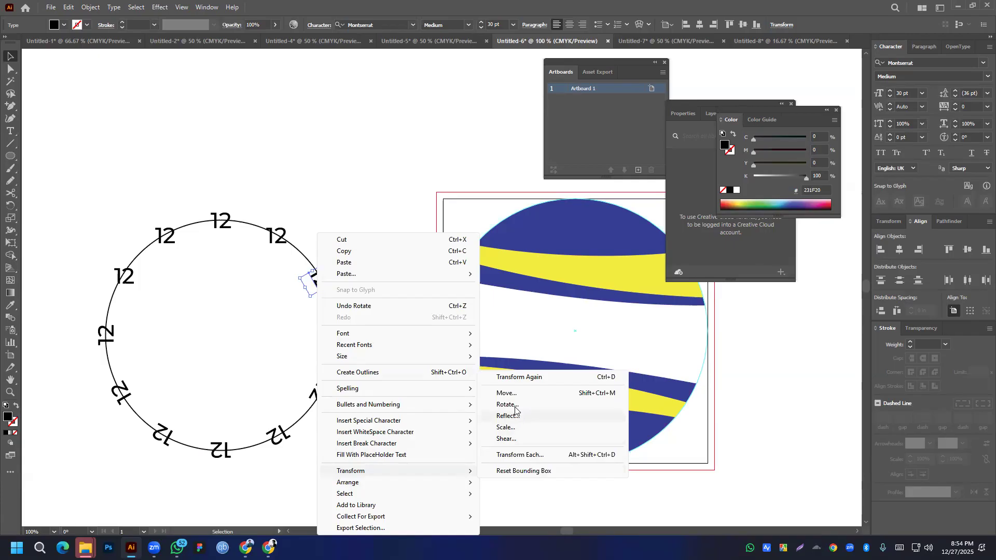
click(514, 409)
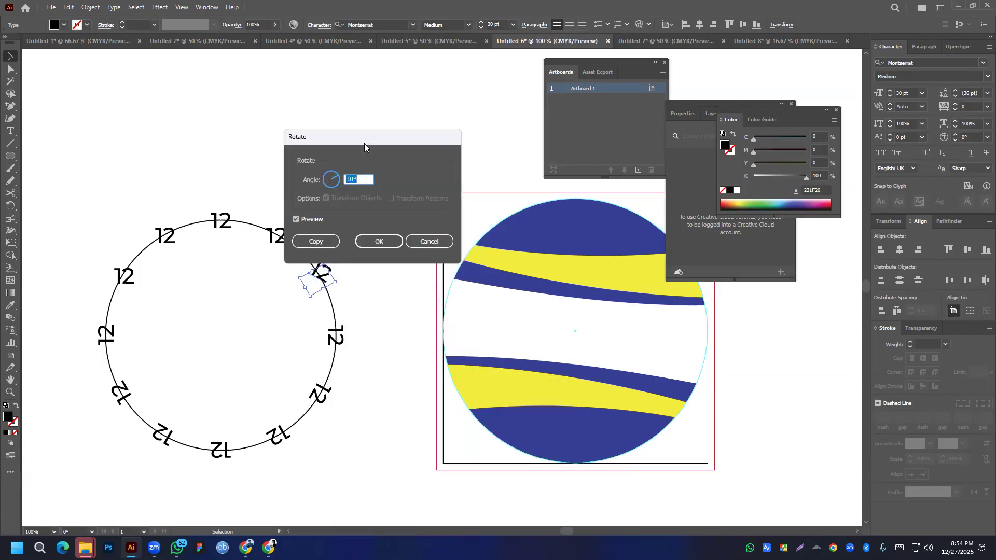
drag(365, 144, 498, 133)
scroll(490, 168, up, 10)
scroll(490, 168, up, 15)
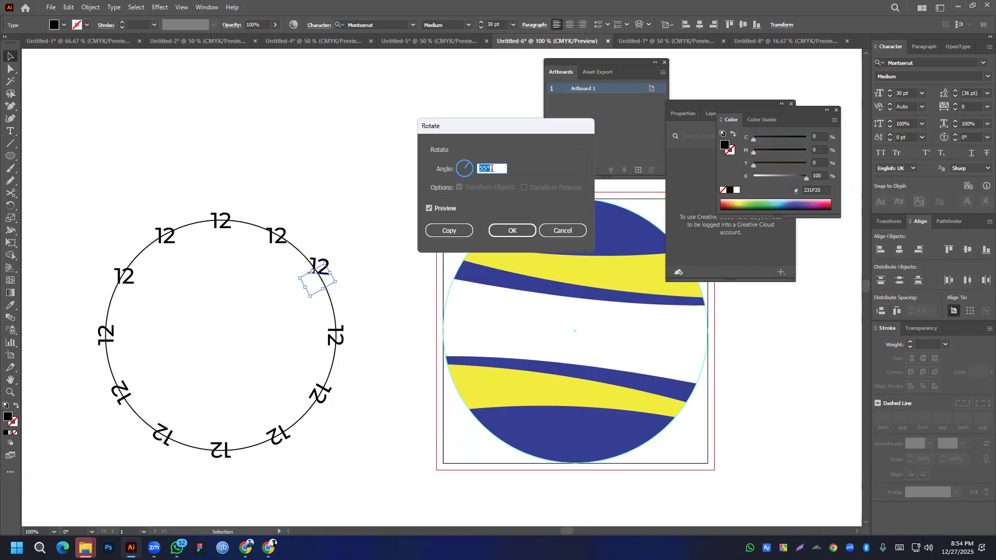
click(546, 231)
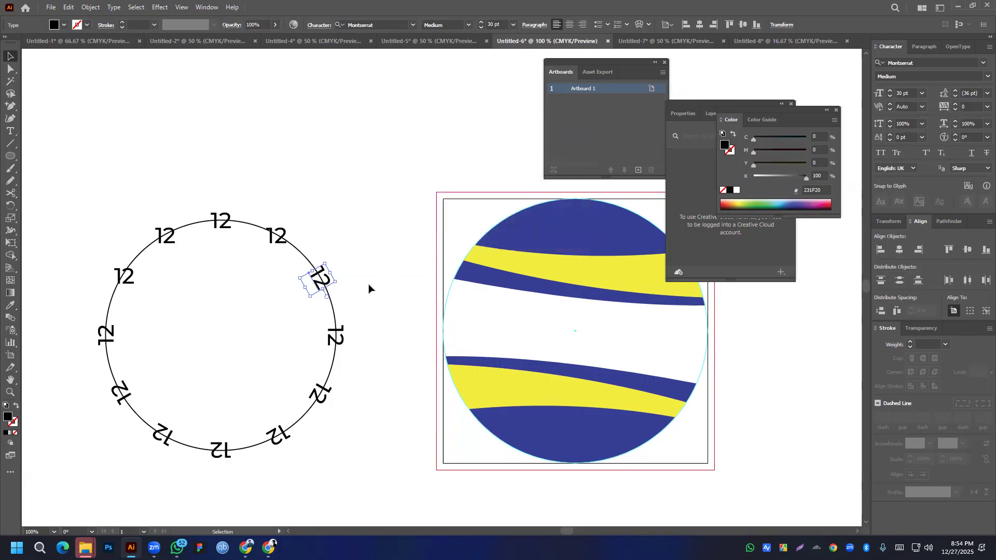
- Rotate the "12" copies at the two, three, nine and eight o'clock positions so they stand upright
click(310, 288)
click(317, 285)
mouse_move(327, 296)
mouse_down()
mouse_move(336, 289)
mouse_move(337, 302)
mouse_up()
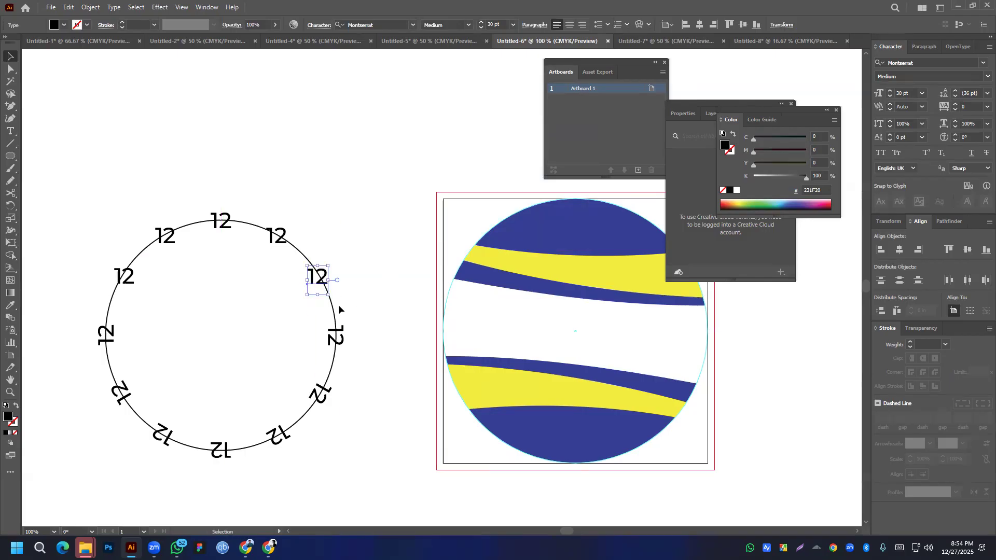
click(333, 343)
drag(315, 351, 343, 352)
click(110, 336)
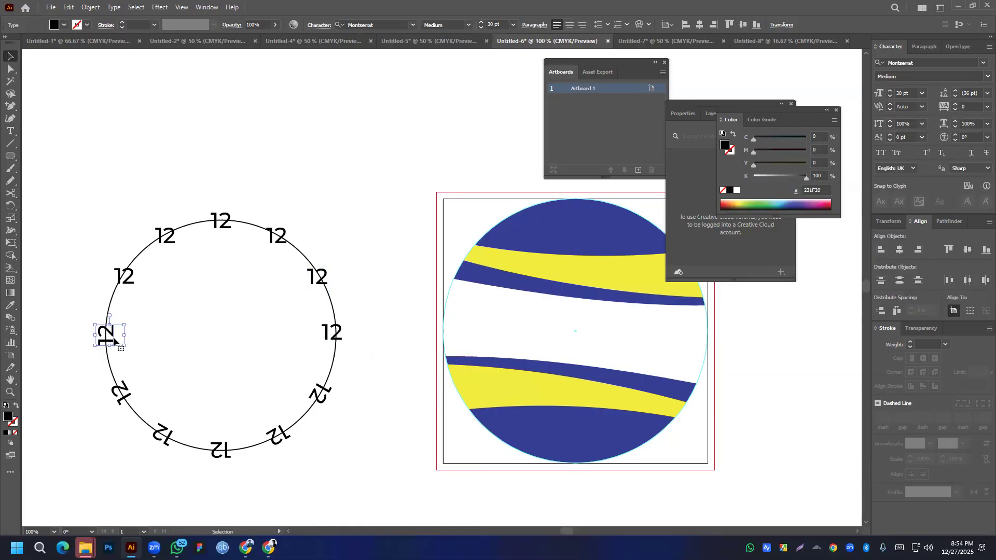
drag(128, 323, 136, 411)
click(128, 396)
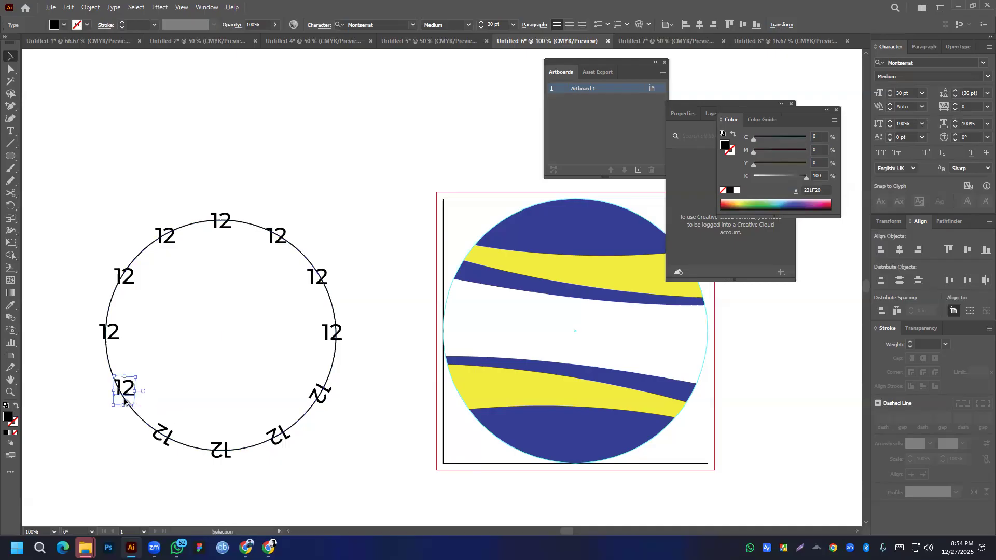
- Rotate the "12" copies at the seven and six o'clock positions so they stand upright
scroll(125, 400, up, 5)
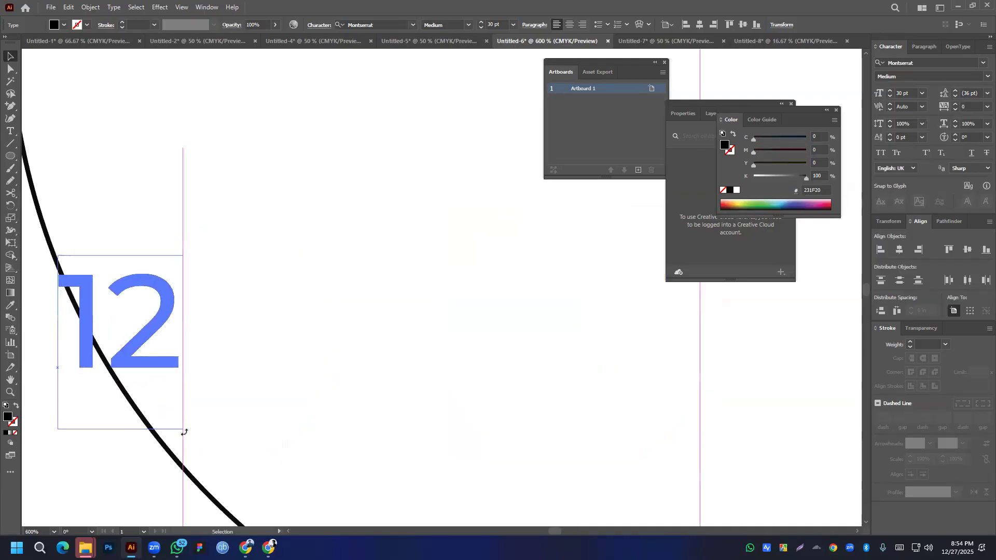
scroll(206, 423, down, 5)
scroll(260, 425, up, 4)
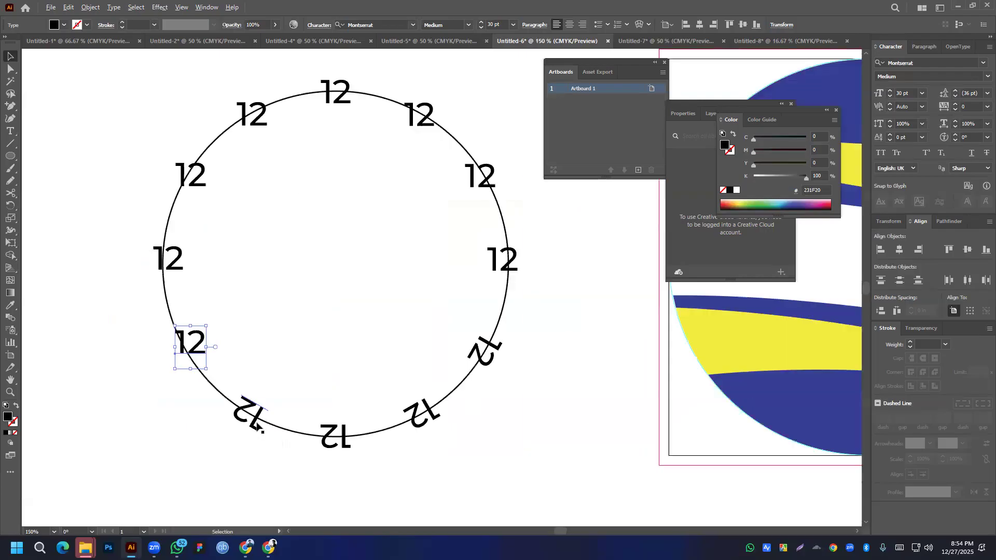
click(272, 361)
drag(312, 352, 198, 436)
click(474, 435)
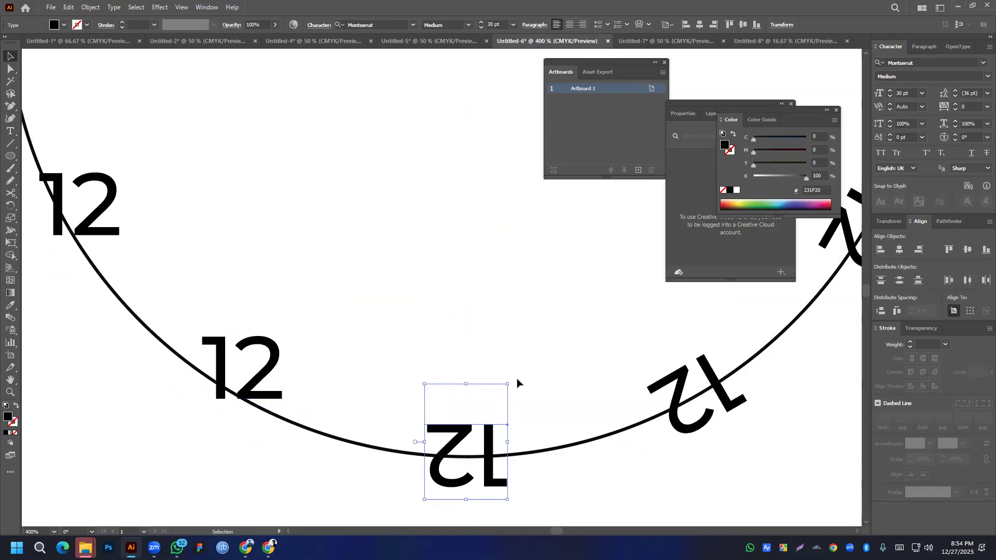
drag(514, 380, 428, 511)
drag(567, 472, 256, 409)
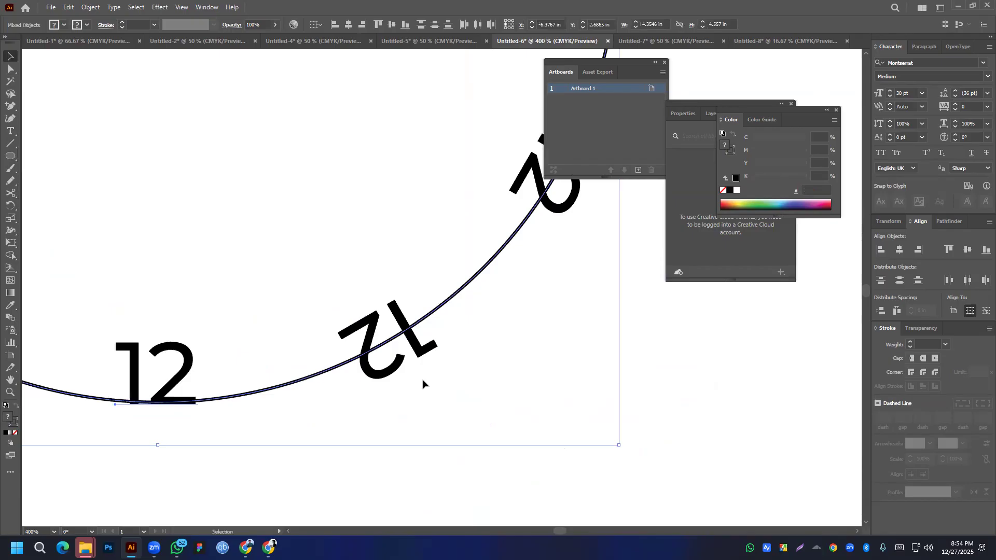
- Rotate the "12" copies at the five and four o'clock positions so they stand upright
click(394, 362)
drag(372, 404, 419, 272)
drag(479, 283, 220, 405)
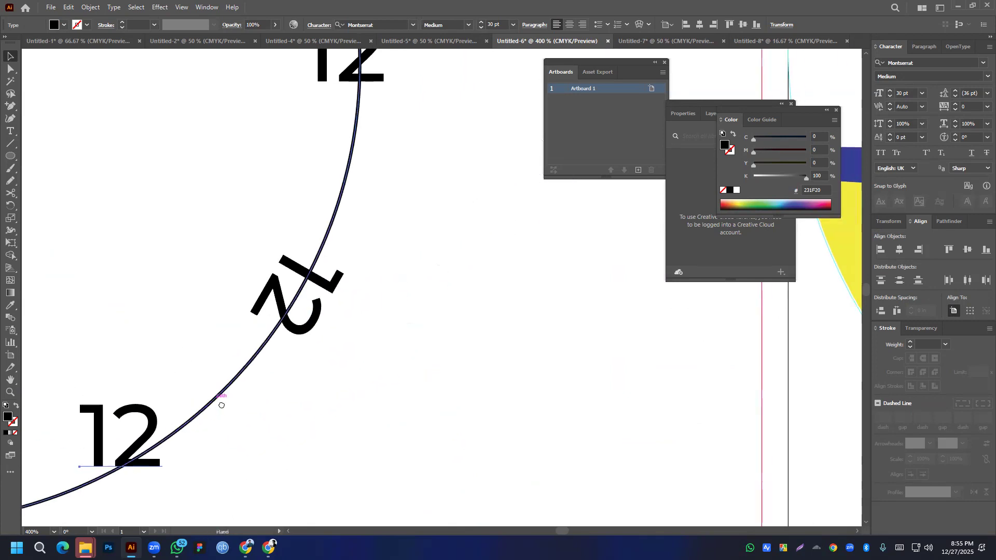
click(321, 327)
drag(312, 357, 332, 224)
drag(346, 331, 337, 356)
scroll(351, 311, down, 5)
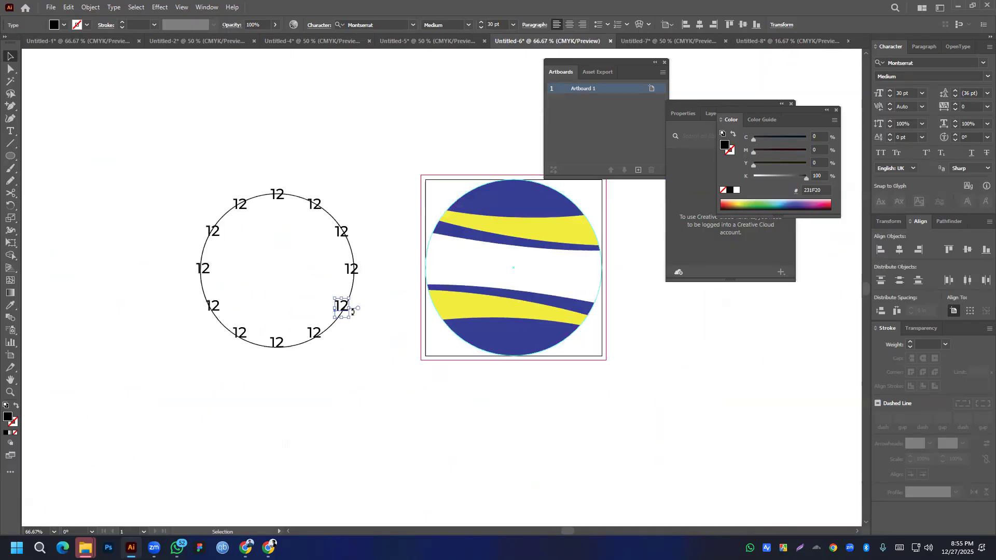
- Change the text at the one, two and three o'clock positions to 1, 2 and 3
click(311, 207)
double_click(315, 208)
double_click(315, 207)
text(1)
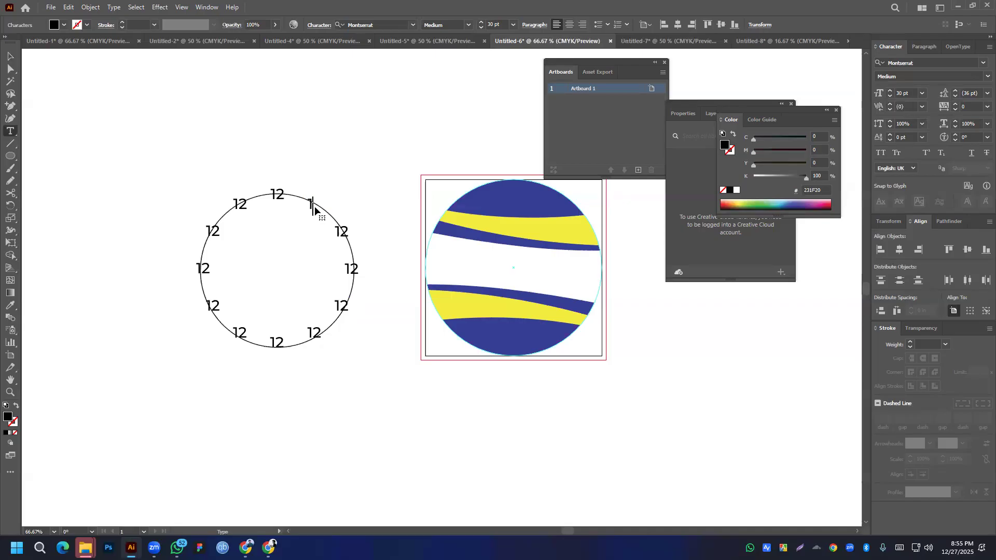
double_click(340, 232)
text(2)
double_click(354, 264)
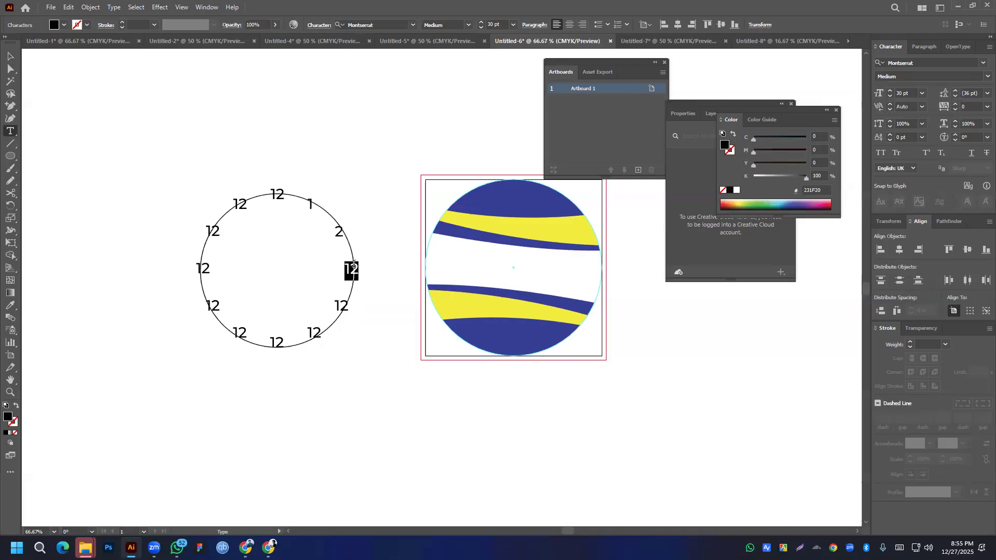
text(3)
- Change the text at the four, five and six o'clock positions to 4, 5 and 6
double_click(342, 306)
text(4)
double_click(315, 332)
text(5)
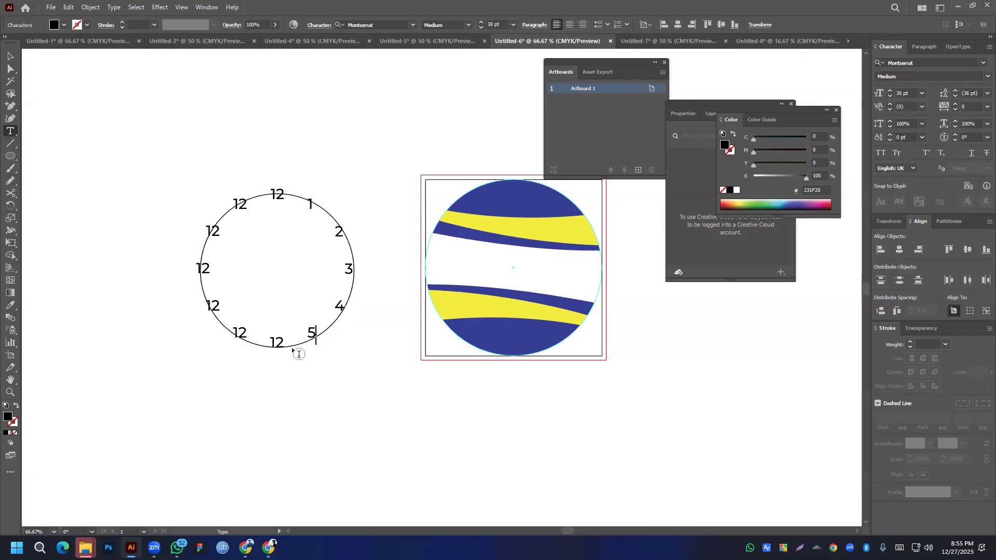
double_click(279, 342)
text(6)
- Change the text at the seven, eight and nine o'clock positions to 7, 8 and 9
double_click(241, 328)
text(6)
double_click(217, 307)
text(8)
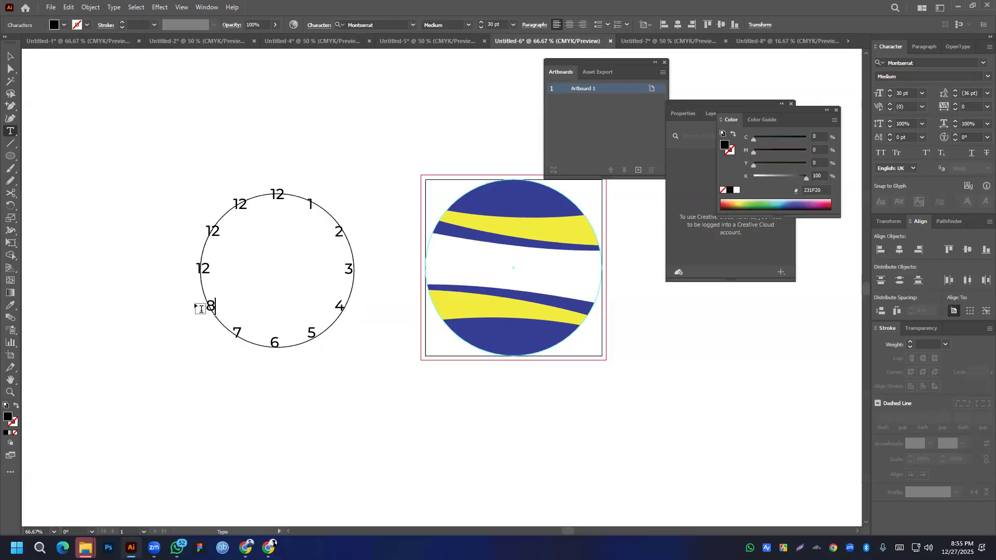
double_click(200, 269)
text(9)
- Change the text at the ten and eleven o'clock positions to 10 and 11
double_click(218, 232)
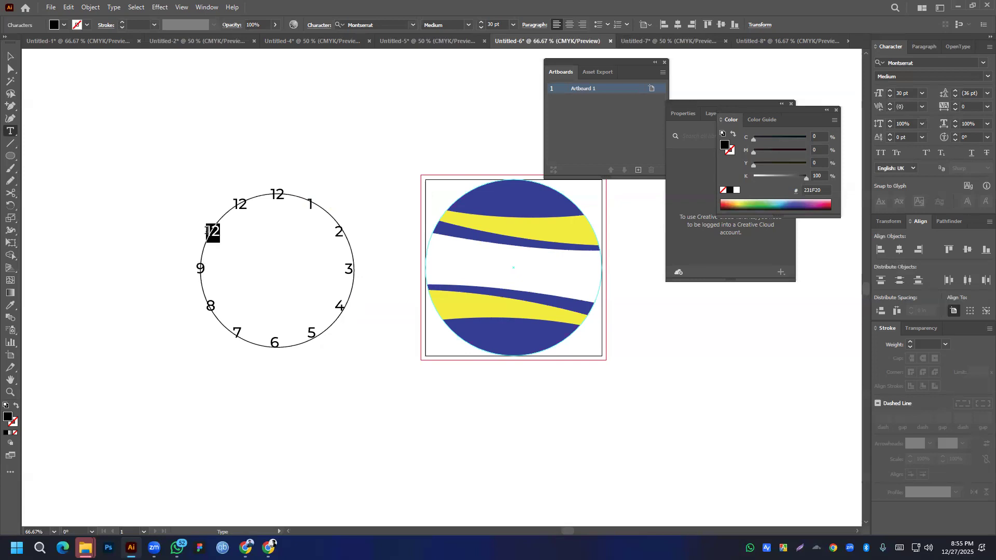
text(10)
double_click(244, 203)
text(11)
- Group the twelve hour numbers without the circle, and centre the group horizontally on the circle
click(11, 56)
drag(193, 204, 391, 382)
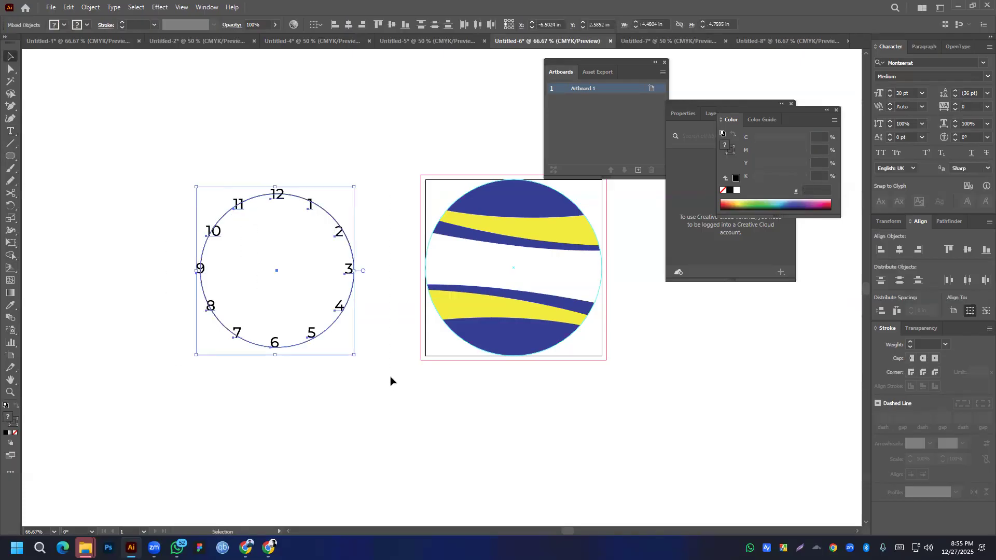
shift+click(332, 323)
key(ctrl+g)
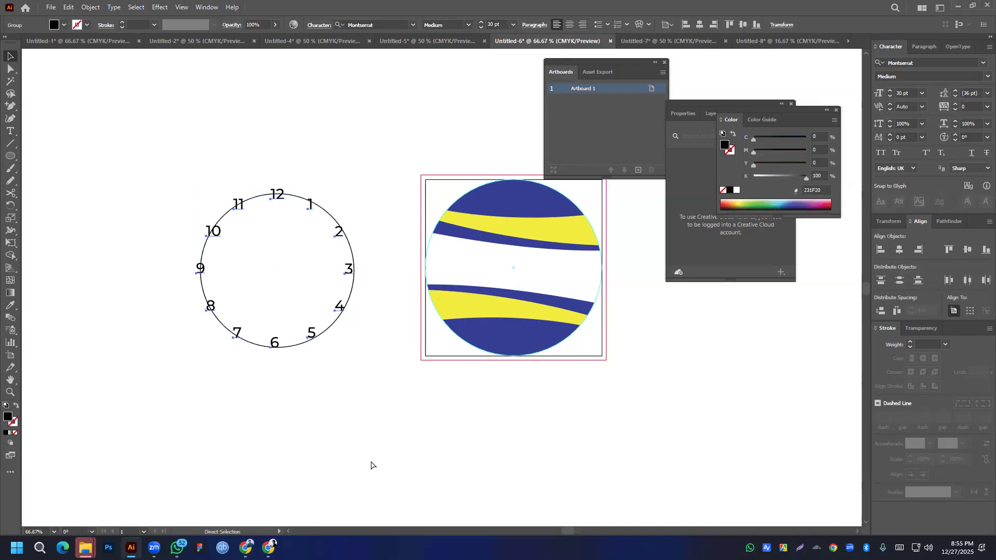
drag(164, 204, 362, 389)
click(900, 249)
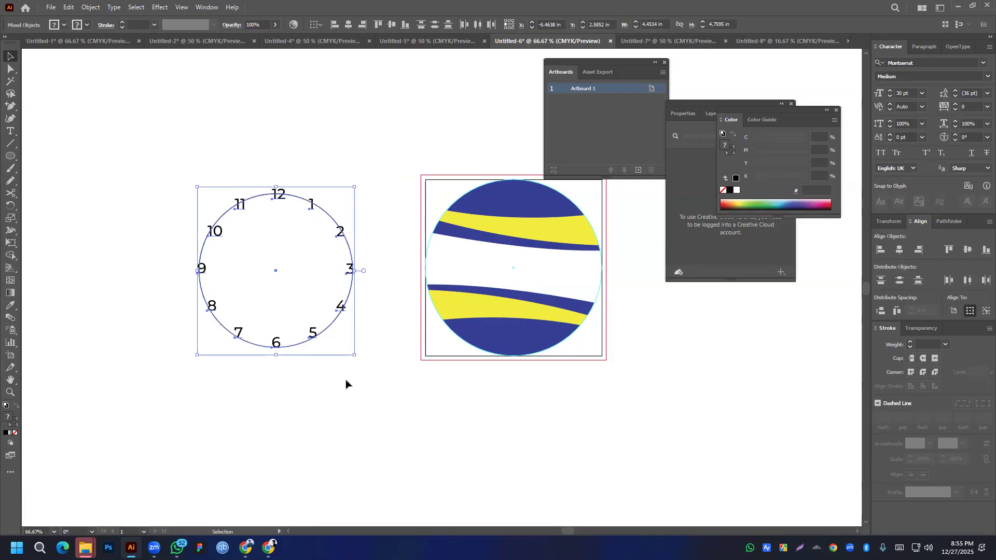
- Expand the number group into outlines and centre it vertically on the circle
click(330, 374)
click(342, 312)
right_click(341, 313)
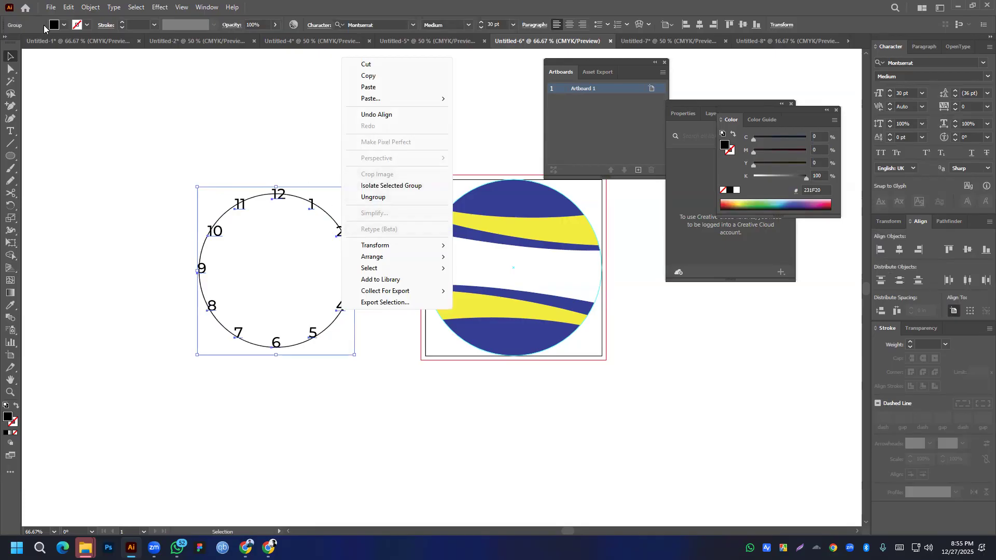
click(90, 7)
click(107, 144)
key(Return)
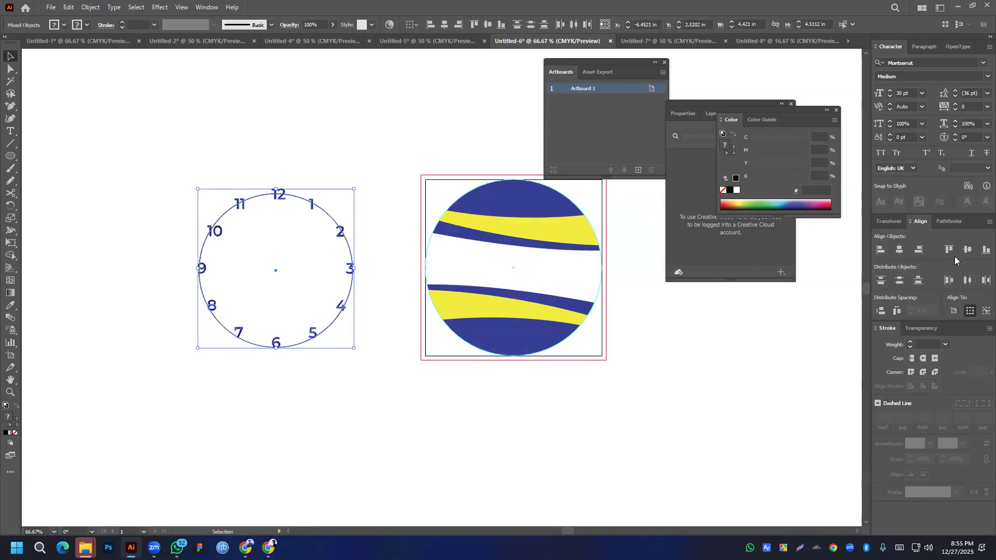
click(967, 250)
- Group the outlined numbers with their circle and centre the group on the artboard over the wave design
key(a)
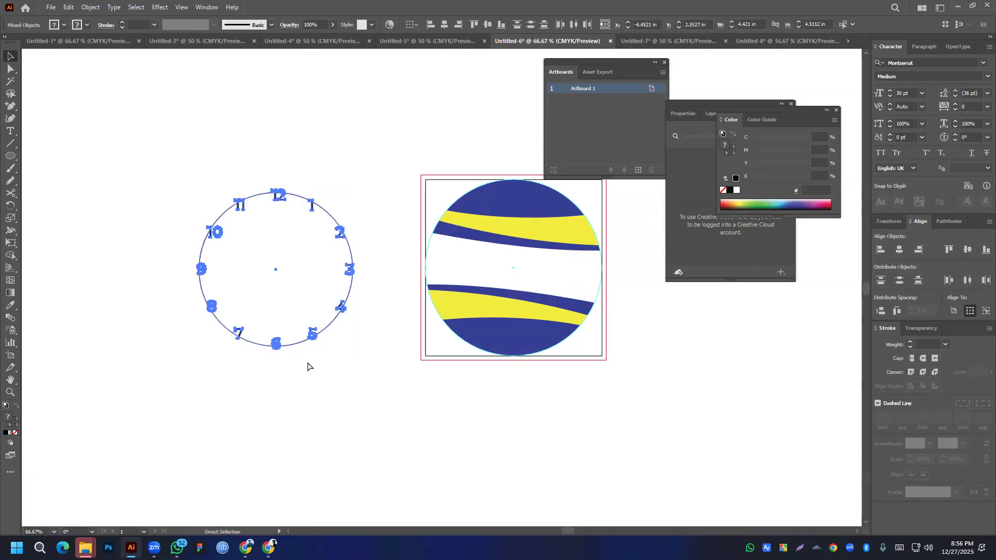
key(v)
click(899, 250)
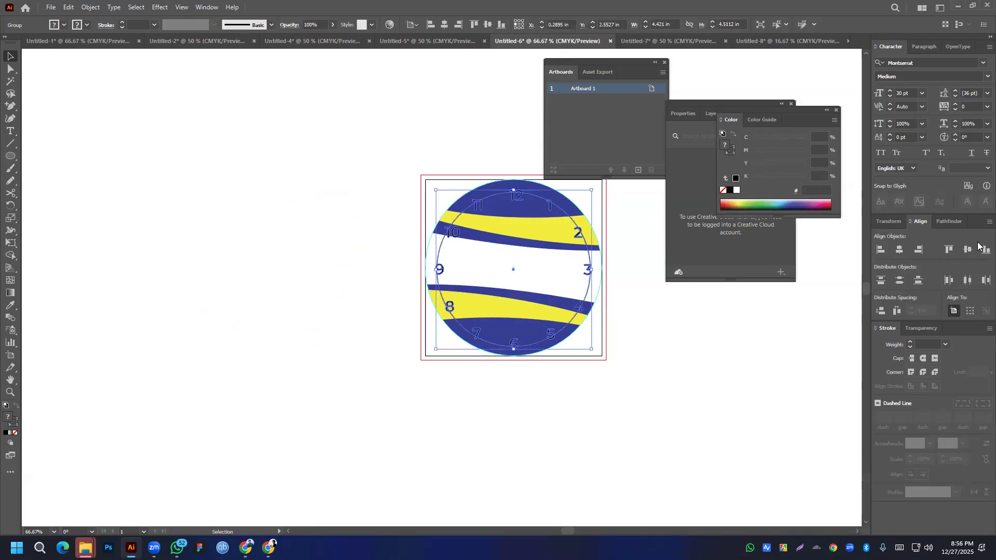
click(334, 333)
- Remove the thin guide circle from the number group so only the hour numbers remain on the clock face
scroll(363, 255, right, 5)
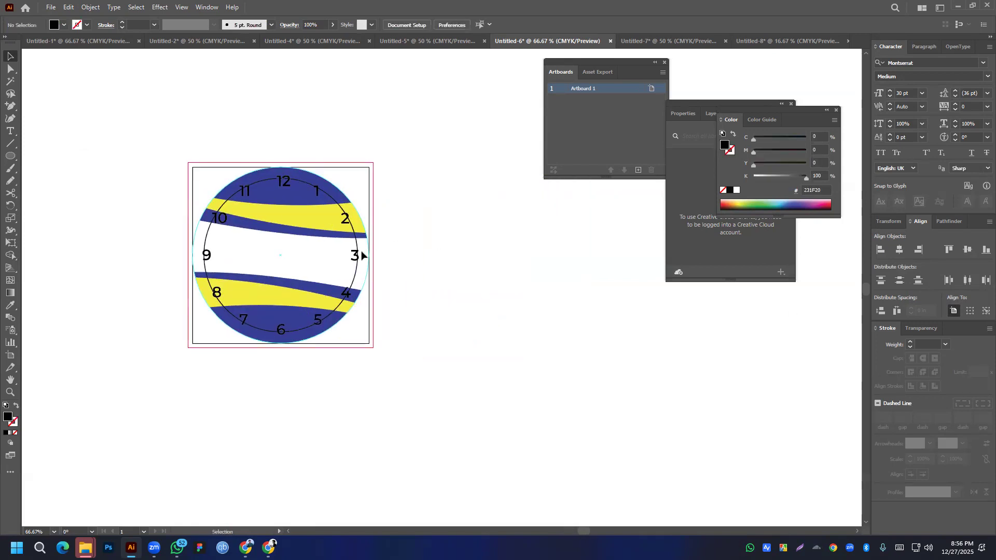
double_click(354, 237)
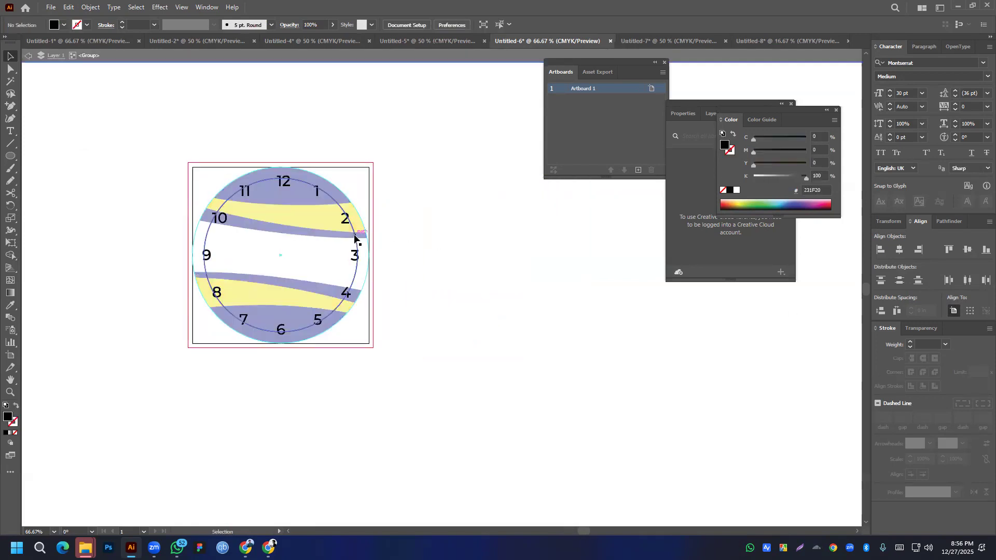
key(shift+x)
double_click(510, 288)
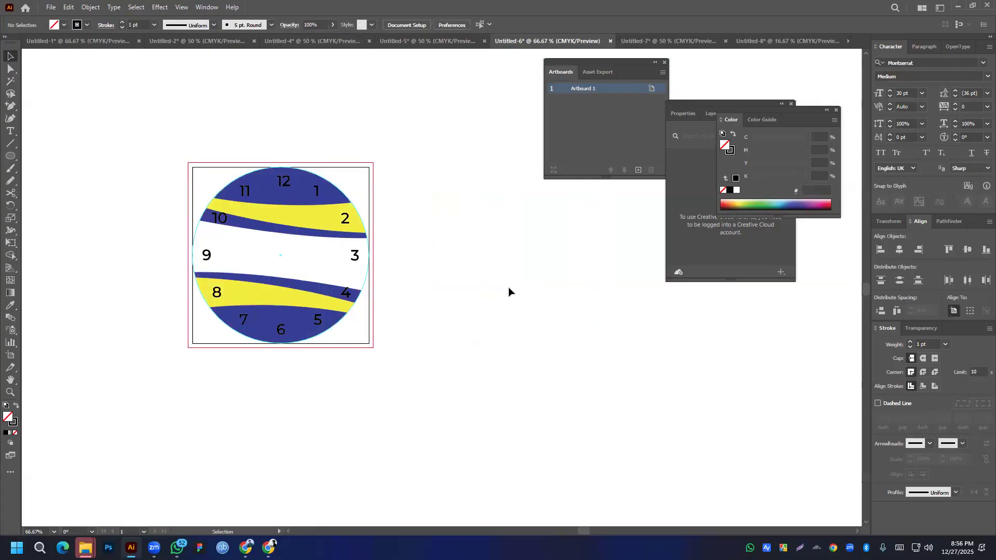
click(357, 256)
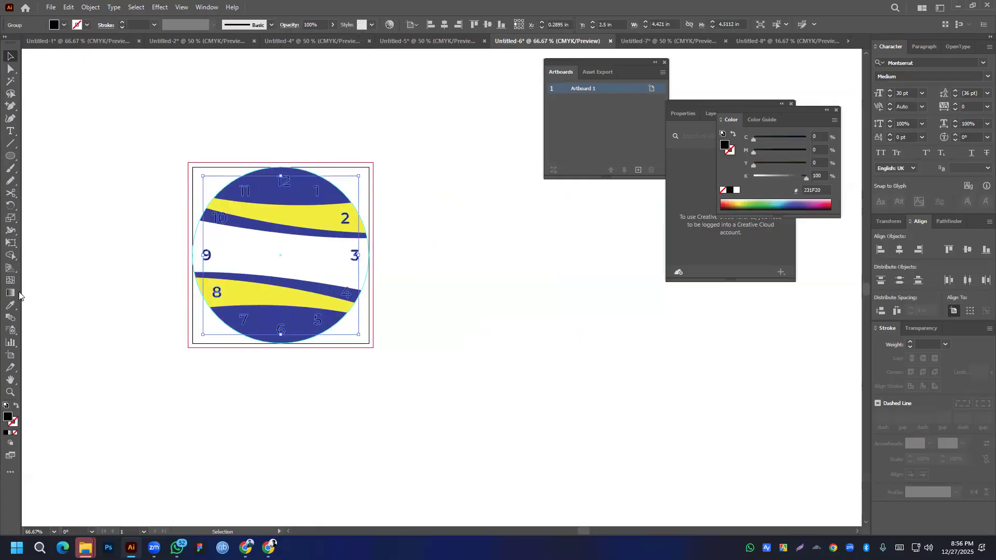
click(506, 339)
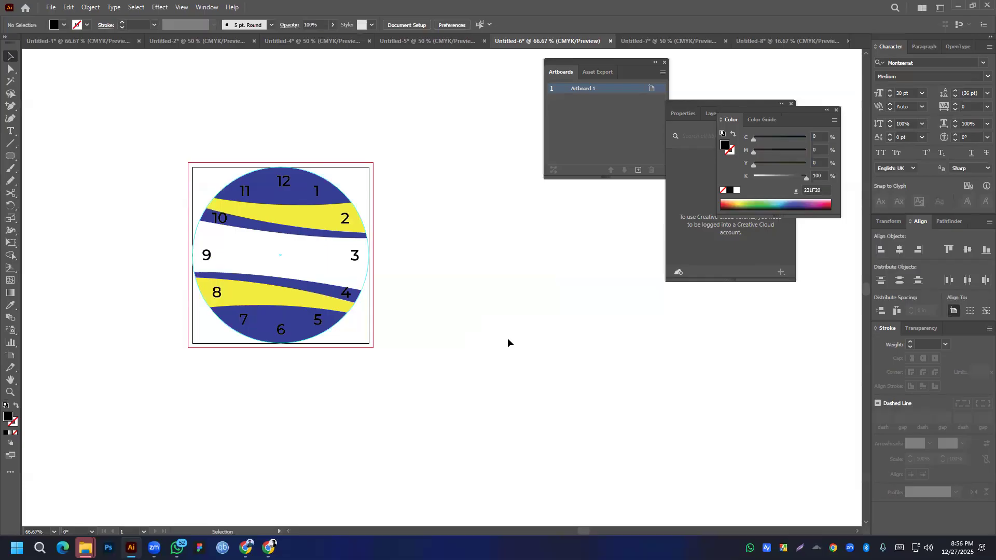
- Look through the other open documents and end on the envelope design in Untitled-8
click(88, 42)
click(165, 38)
click(340, 44)
click(431, 42)
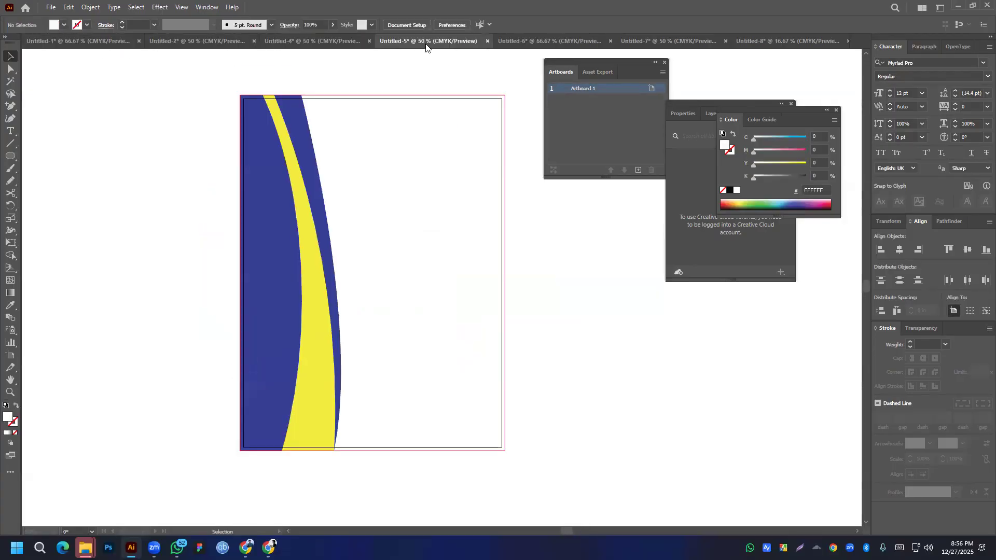
click(550, 43)
click(700, 44)
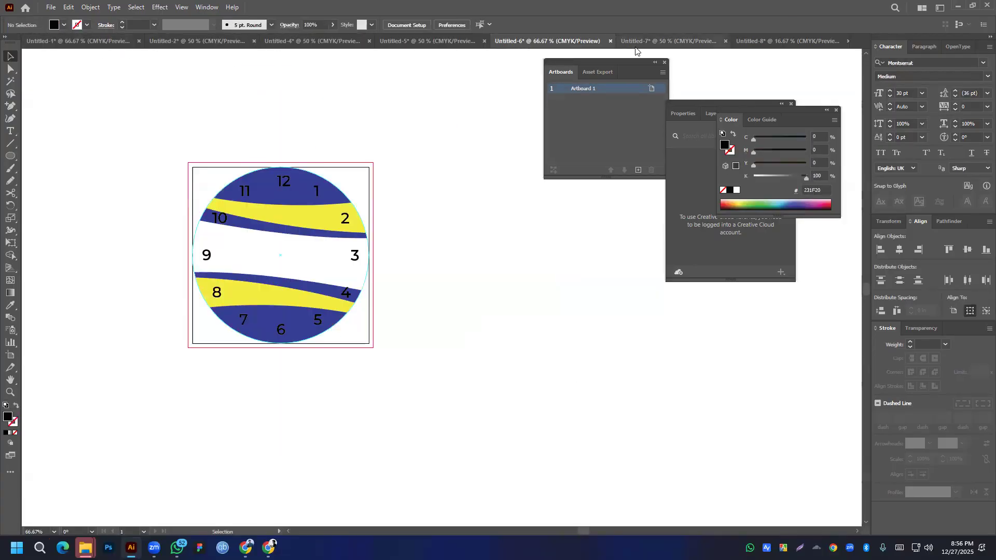
click(751, 45)
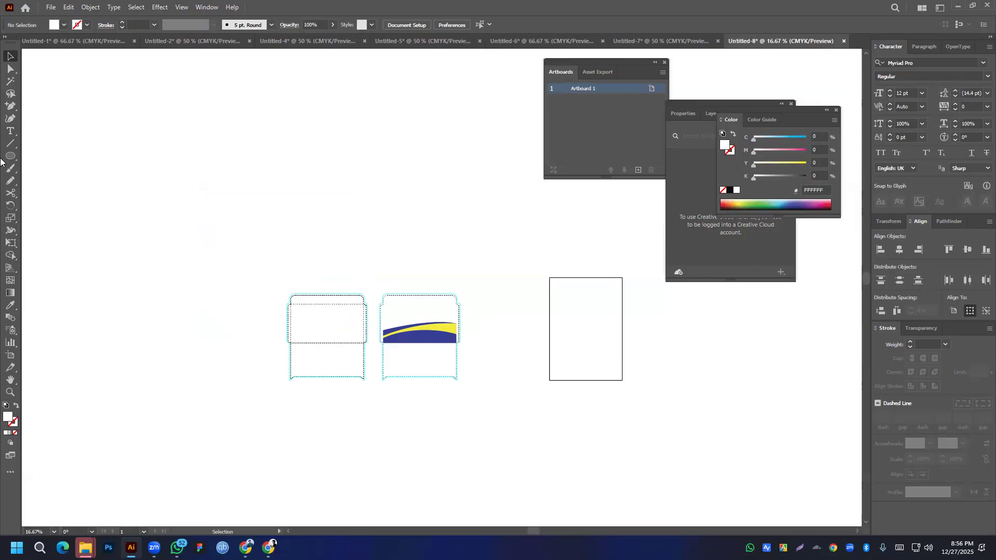
- Draw a long rectangle about 41.94 by 3.24 in above the envelopes, with the default white fill and black stroke
drag(11, 156, 481, 170)
click(10, 57)
click(230, 215)
drag(143, 106, 350, 225)
click(6, 406)
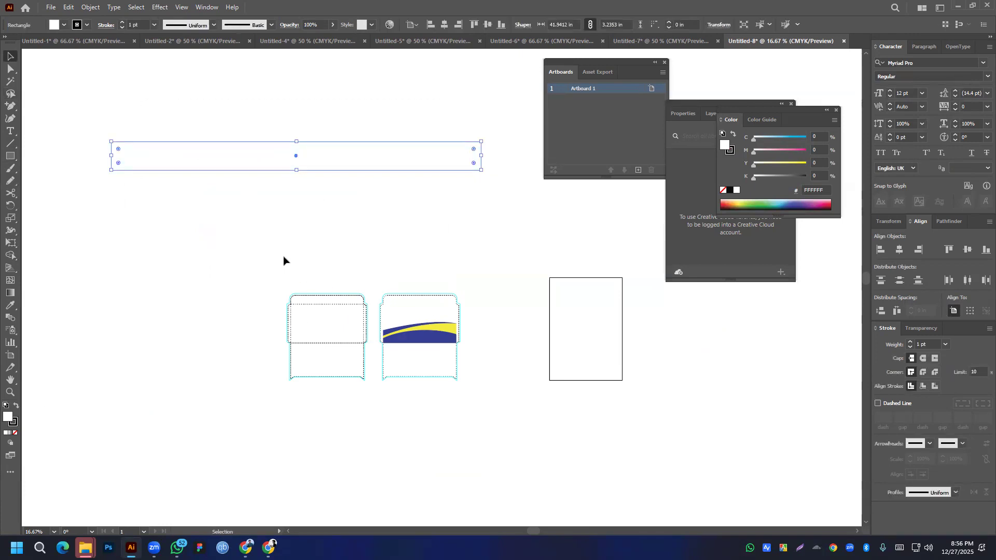
click(275, 238)
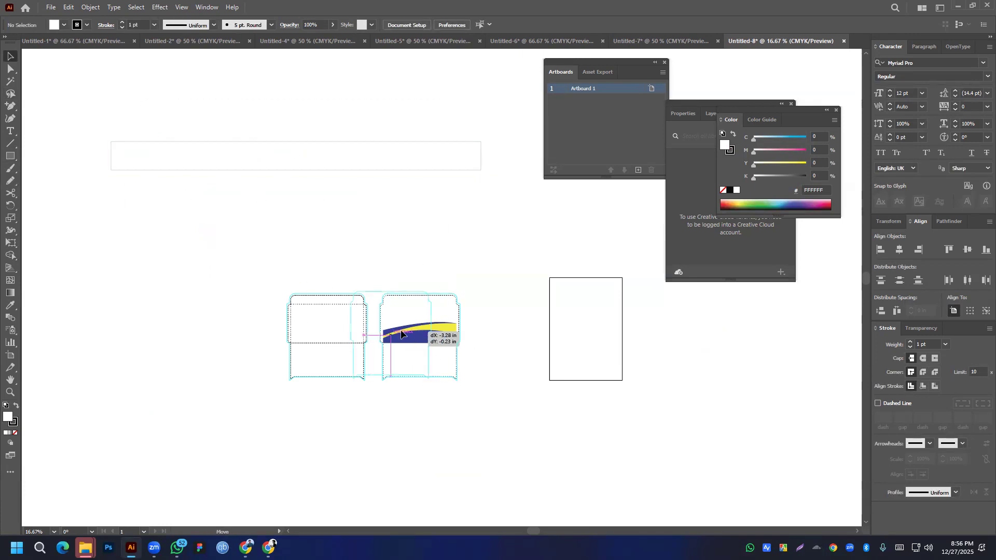
- Copy the blue and yellow wave group from Untitled-1 into Untitled-8 over the long rectangle
click(445, 349)
click(524, 42)
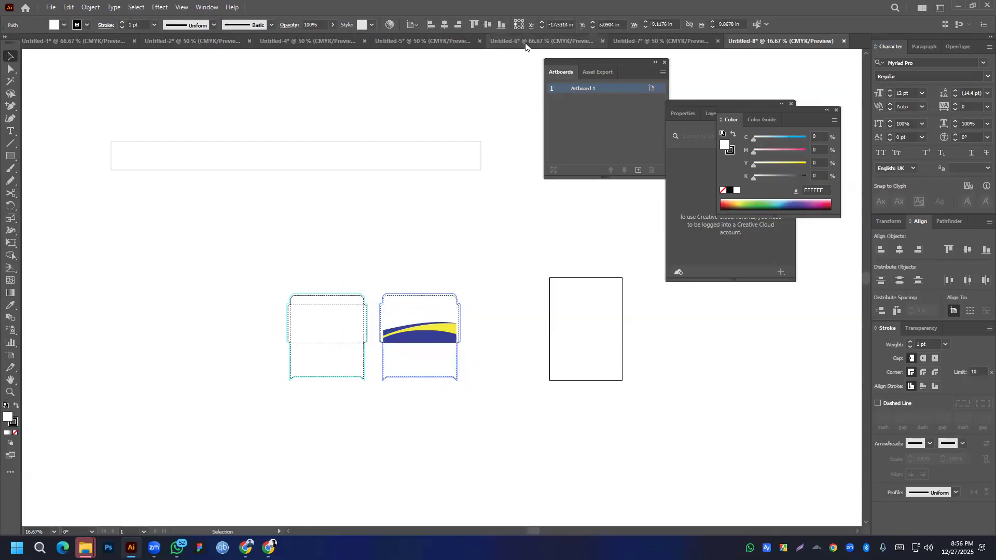
click(78, 41)
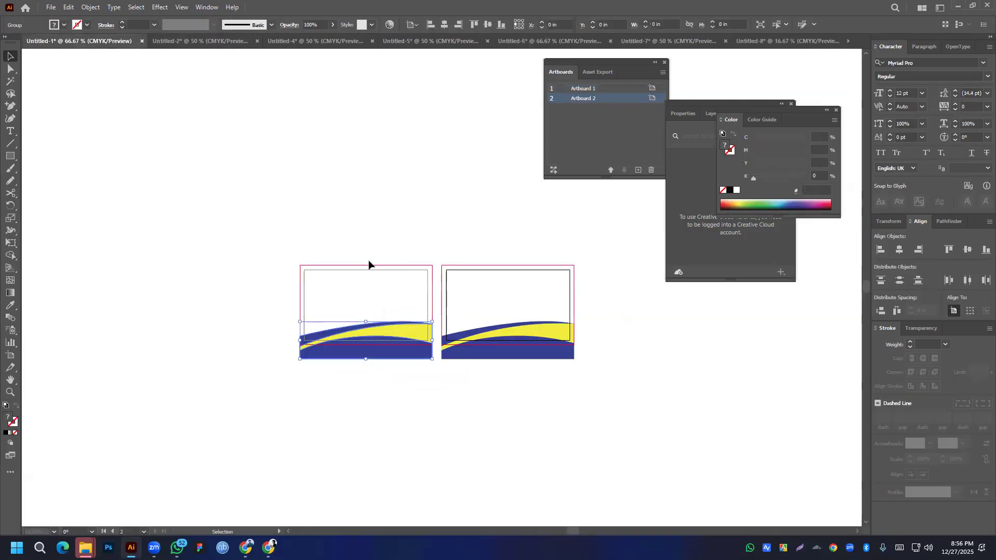
drag(366, 353, 297, 168)
- Enlarge the pasted wave group to about 41.94 in wide and flatten it to roughly the rectangle's height
drag(416, 155, 481, 154)
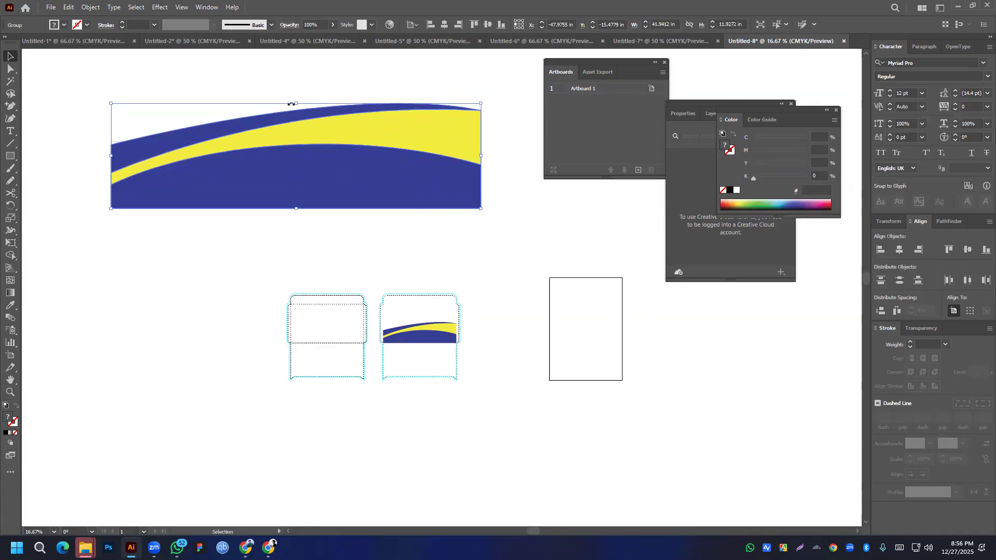
mouse_move(300, 153)
mouse_down()
mouse_move(303, 195)
mouse_move(301, 160)
mouse_up()
drag(297, 115, 325, 168)
- Centre the wave group and the long rectangle on each other vertically and horizontally
drag(132, 95, 386, 218)
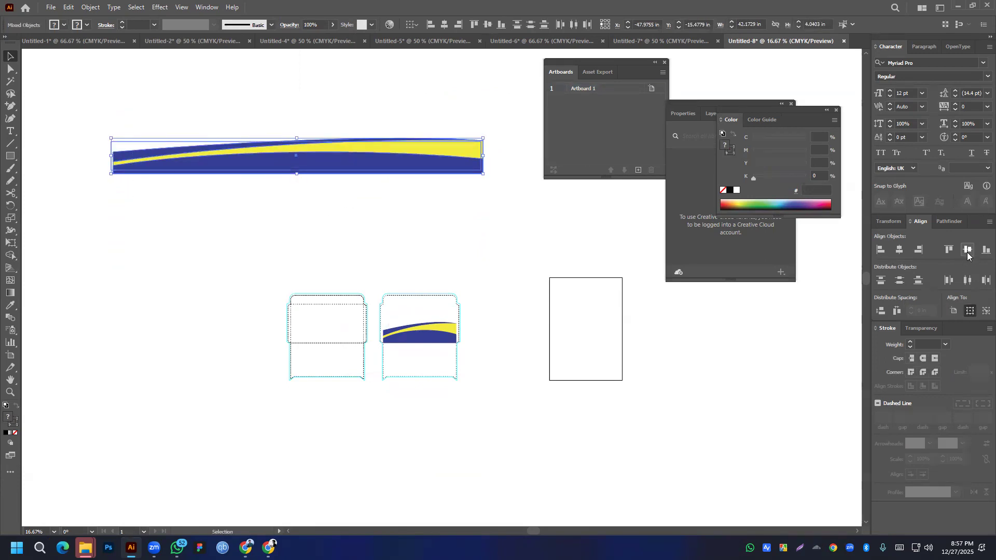
drag(73, 123, 106, 182)
drag(107, 134, 438, 208)
click(11, 255)
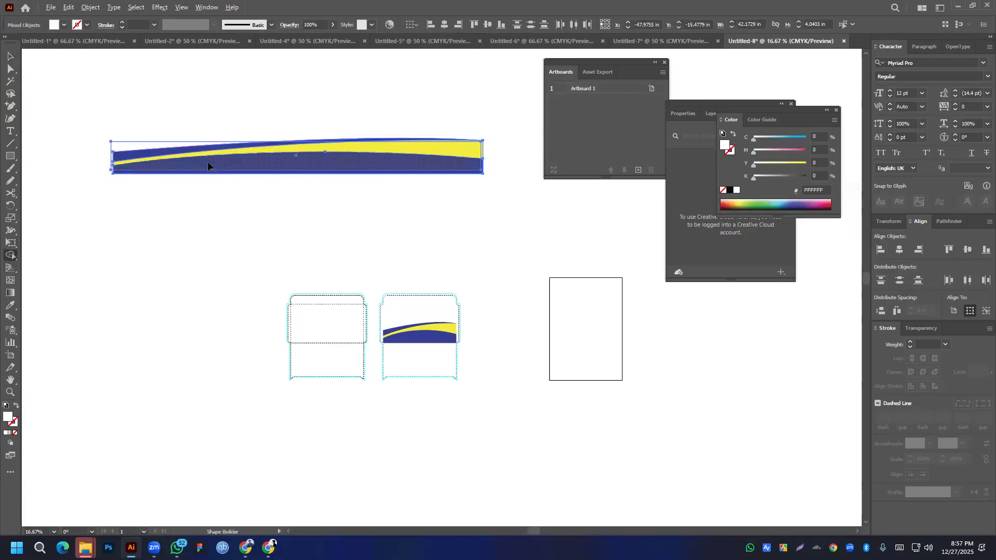
scroll(213, 168, down, 1)
key(v)
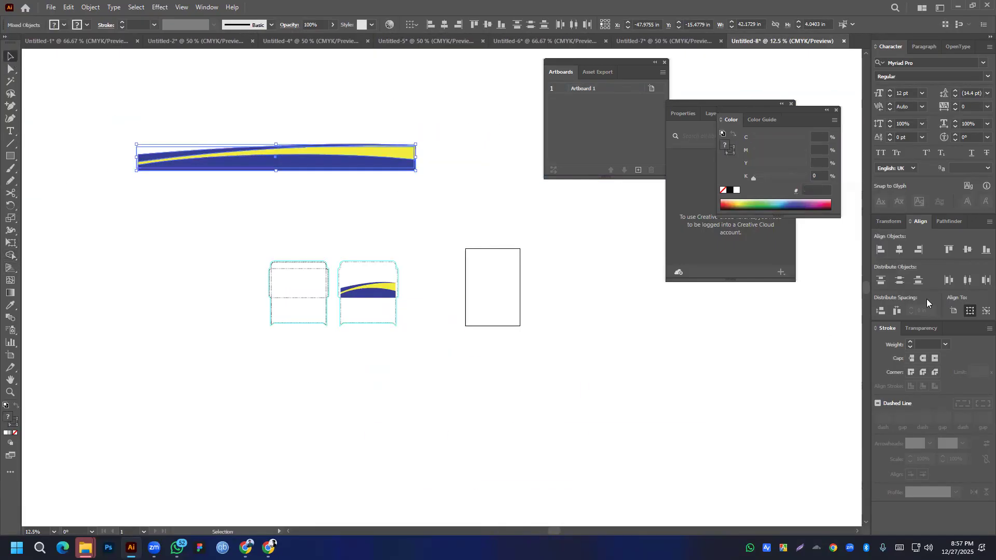
click(901, 250)
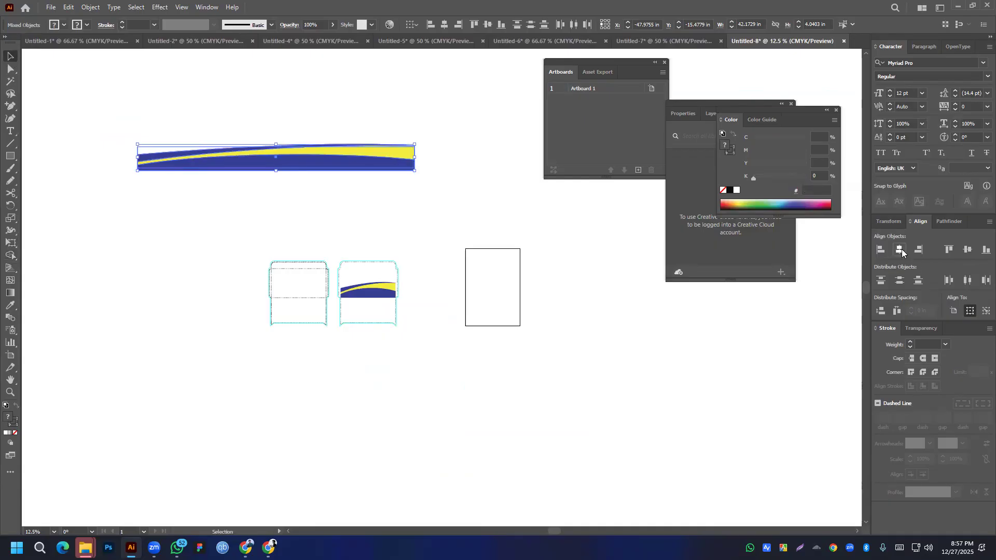
- Trim away the parts of the wave artwork that extend outside the long rectangle with the Shape Builder tool
click(10, 256)
scroll(251, 149, up, 3)
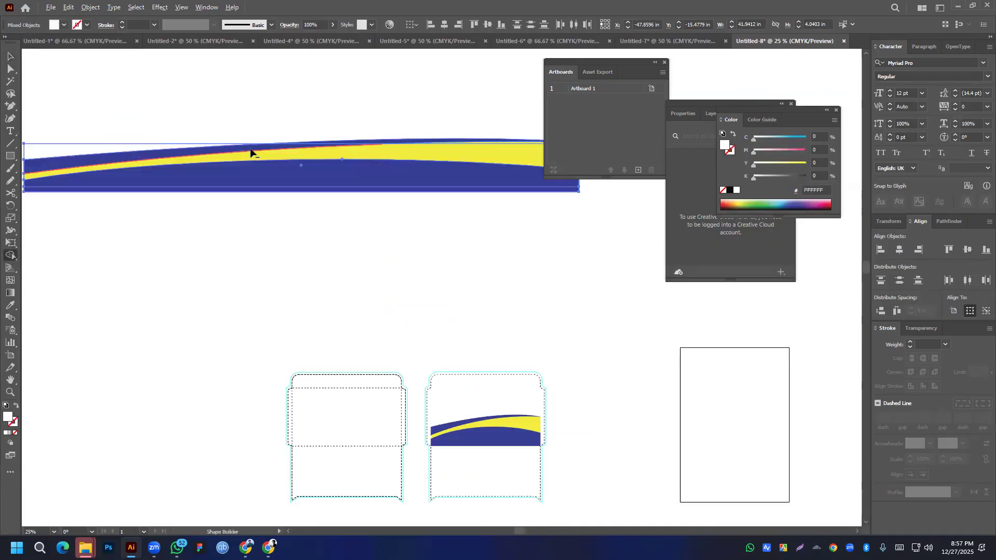
alt+click(245, 205)
scroll(378, 279, down, 3)
scroll(418, 270, right, 3)
scroll(409, 250, up, 4)
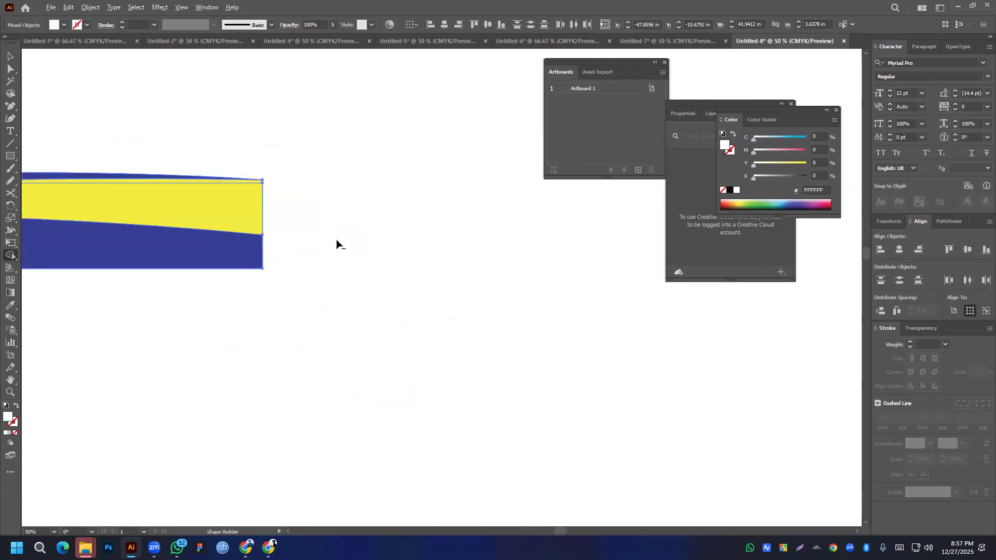
scroll(171, 215, up, 2)
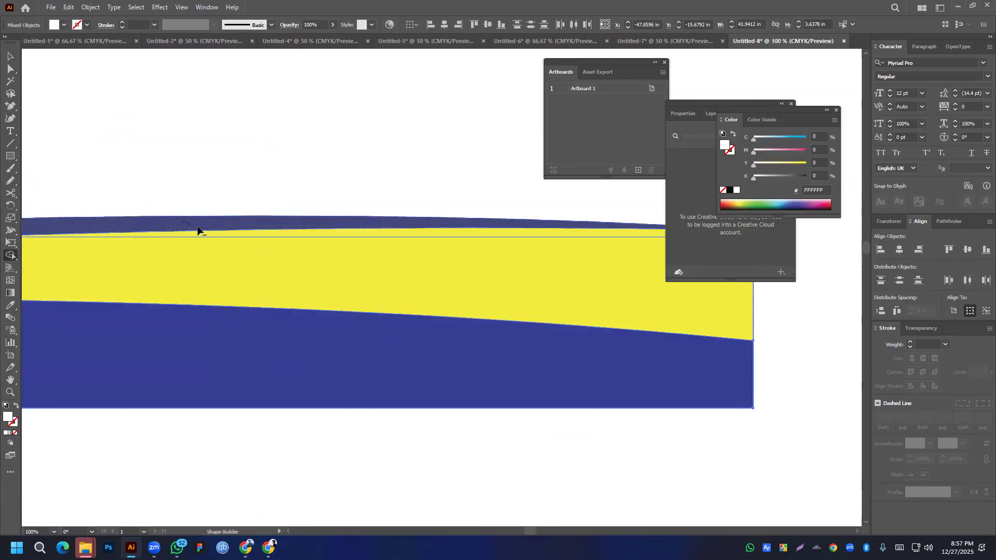
alt+click(214, 235)
scroll(278, 244, down, 5)
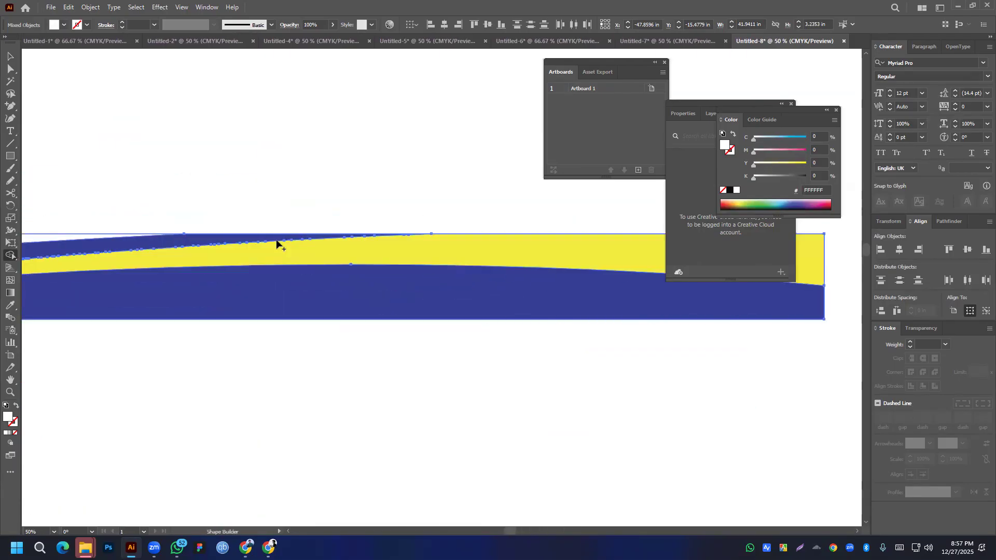
click(10, 56)
click(386, 200)
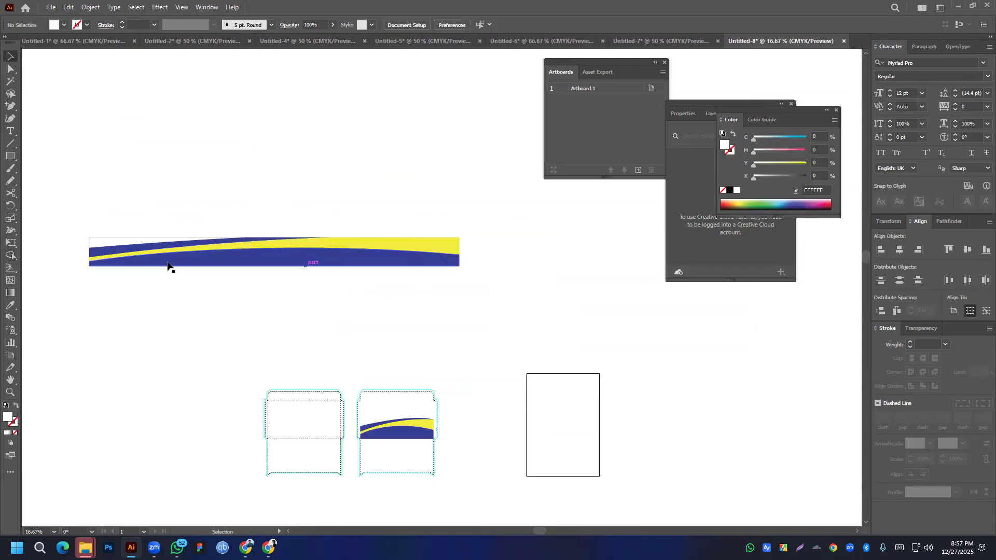
drag(91, 225, 489, 293)
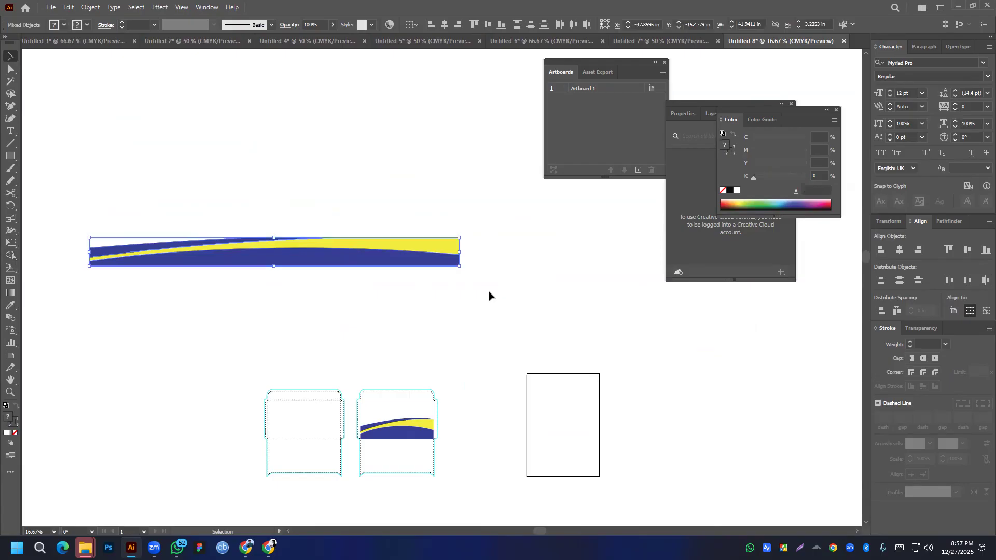
click(424, 187)
- Draw a rectangle about 15.24 by 2.94 in above the long wave strip
click(10, 155)
drag(203, 155, 338, 180)
key(v)
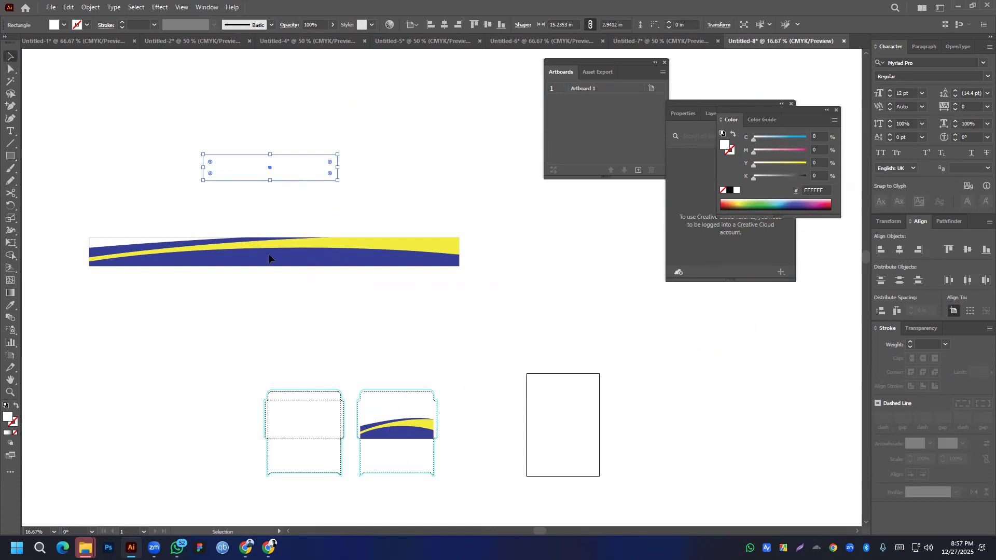
- Copy the blue and yellow wave group from Untitled-1 into Untitled-8 over the new small rectangle
click(78, 41)
drag(365, 332, 257, 173)
drag(140, 107, 424, 227)
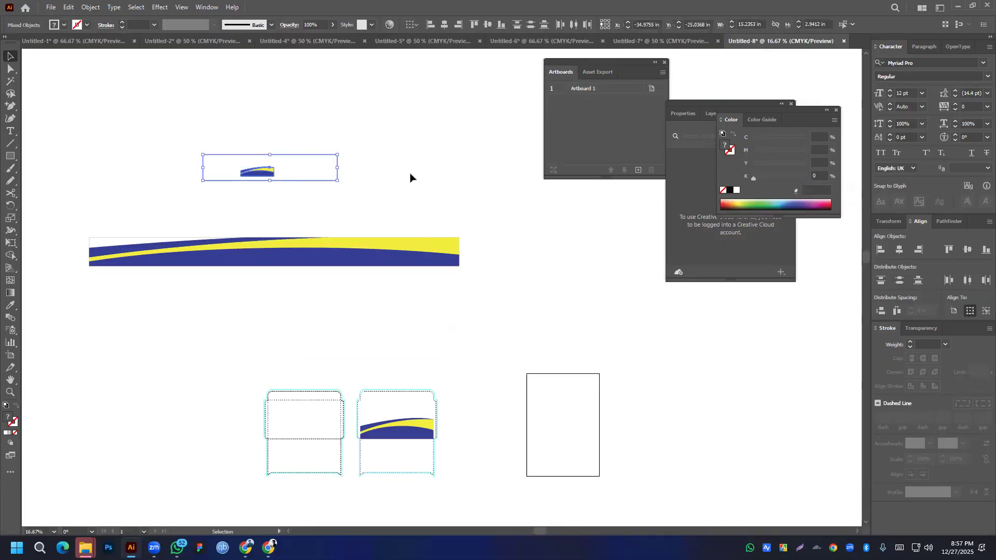
click(410, 175)
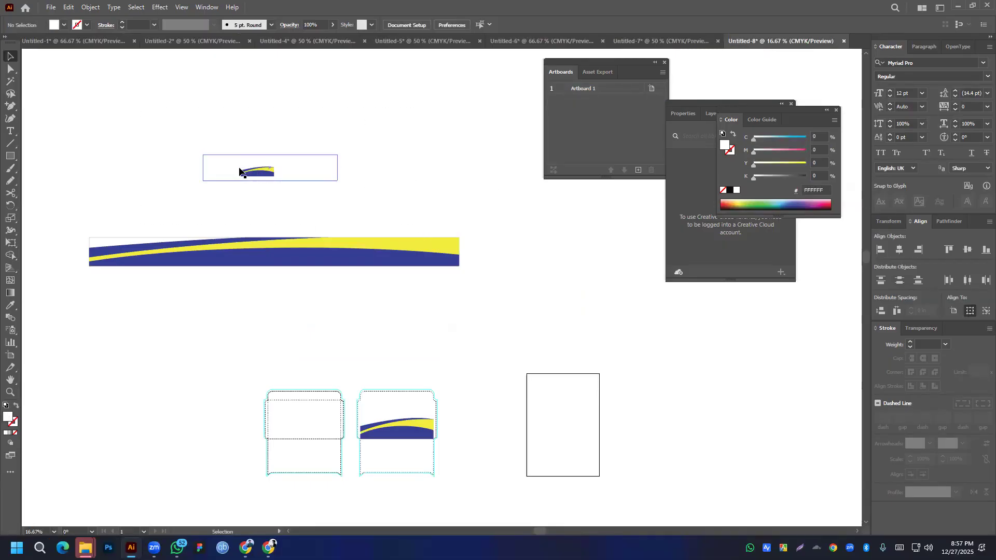
- Narrow the small rectangle to about 9.41 in and enlarge the pasted wave group to about 10.39 in wide
click(327, 174)
drag(338, 169, 303, 159)
key(Delete)
click(265, 176)
- Centre the smaller wave group and its rectangle on each other horizontally and vertically
drag(192, 130, 373, 188)
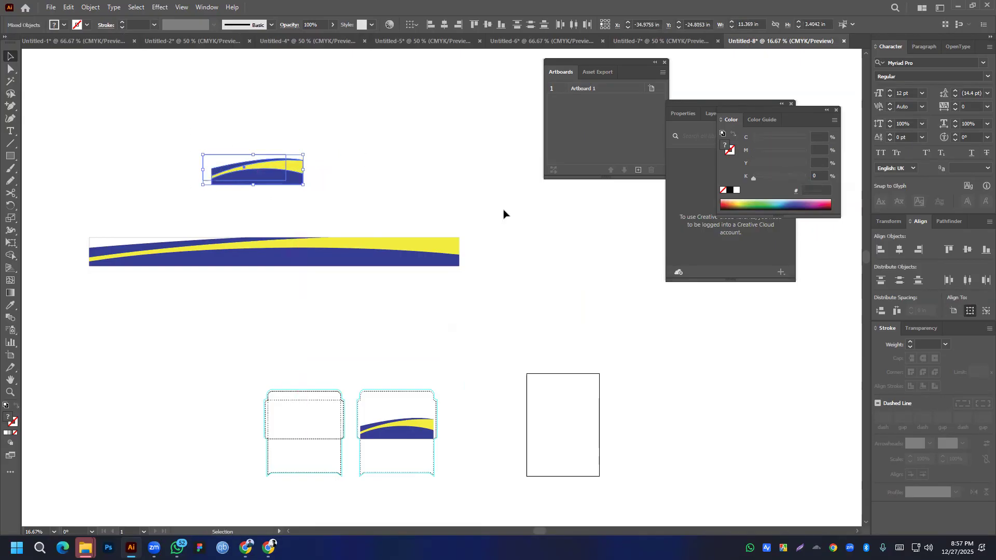
click(898, 251)
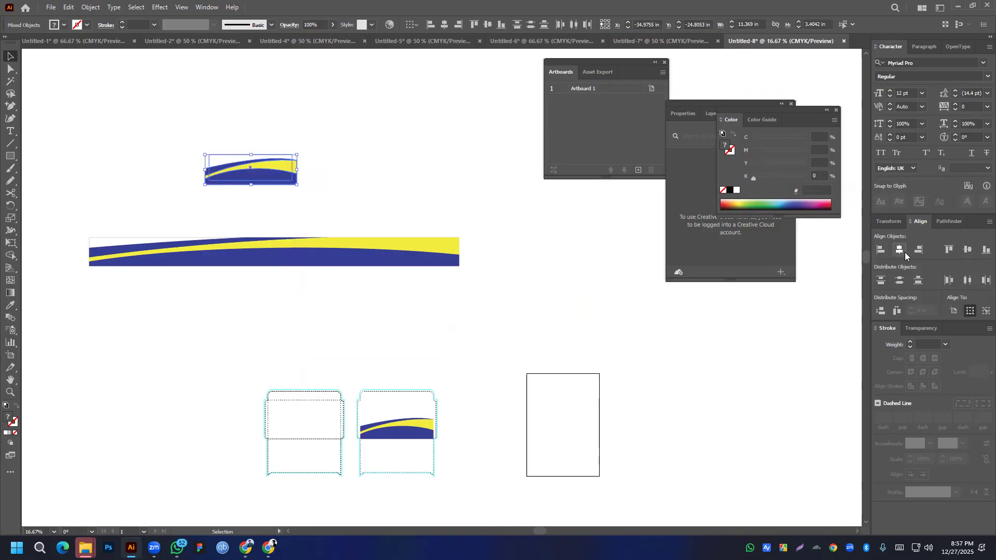
click(968, 249)
- Remove the wave pieces that overhang both sides of the small rectangle with the Shape Builder tool
drag(190, 153, 345, 200)
click(10, 255)
scroll(196, 162, up, 6)
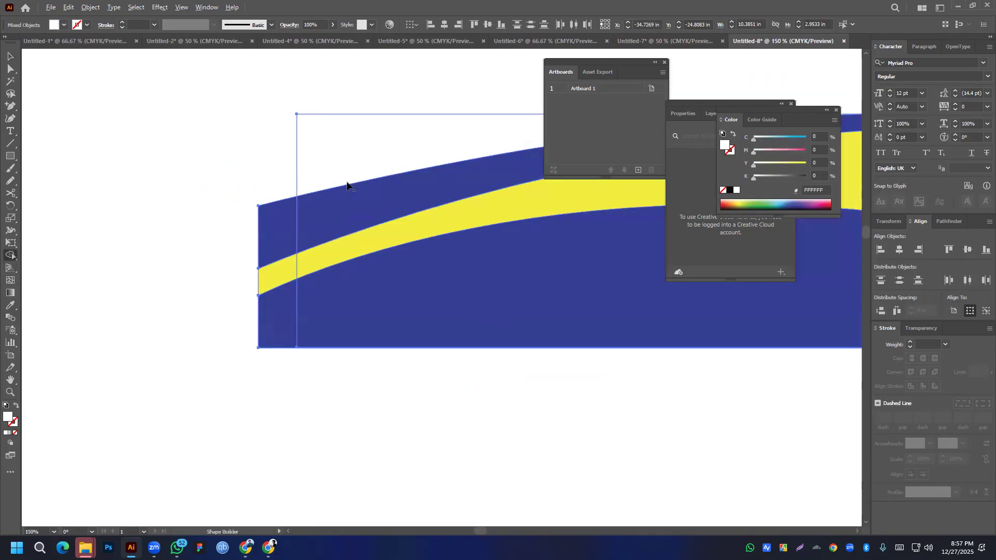
mouse_move(462, 285)
mouse_down()
mouse_move(156, 320)
mouse_move(25, 311)
mouse_up()
scroll(336, 291, down, 2)
alt+click(472, 280)
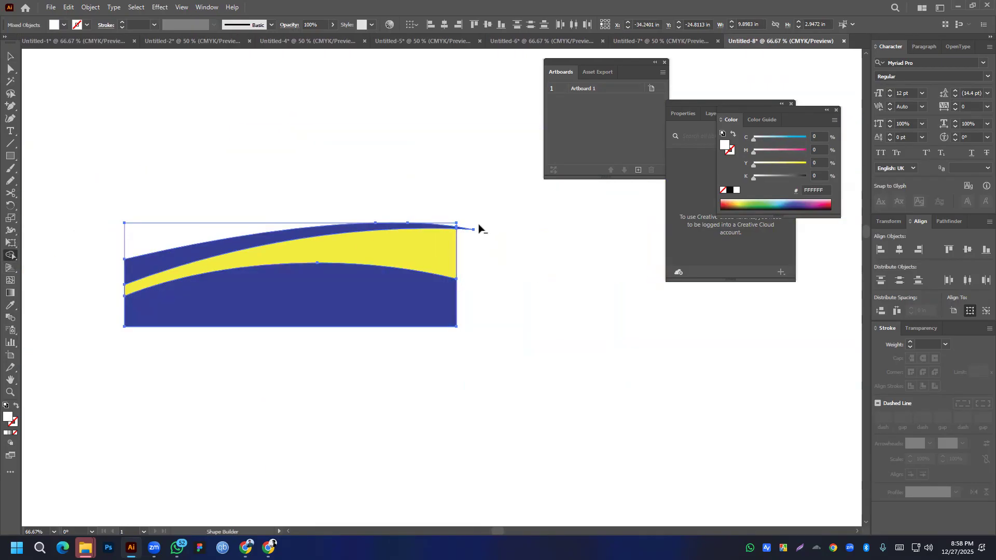
click(11, 55)
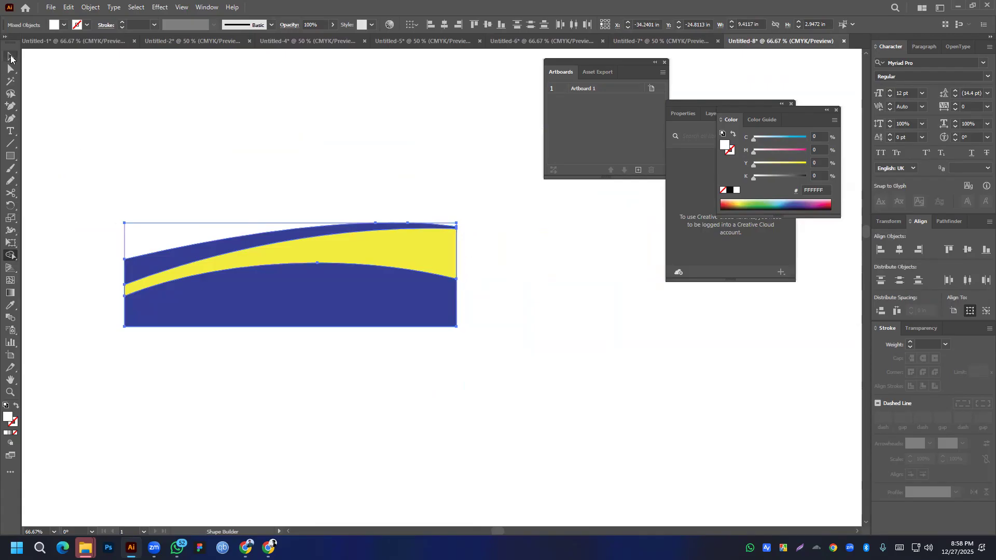
click(488, 201)
scroll(405, 280, down, 2)
drag(218, 225, 497, 323)
click(173, 264)
click(285, 252)
drag(242, 213, 503, 313)
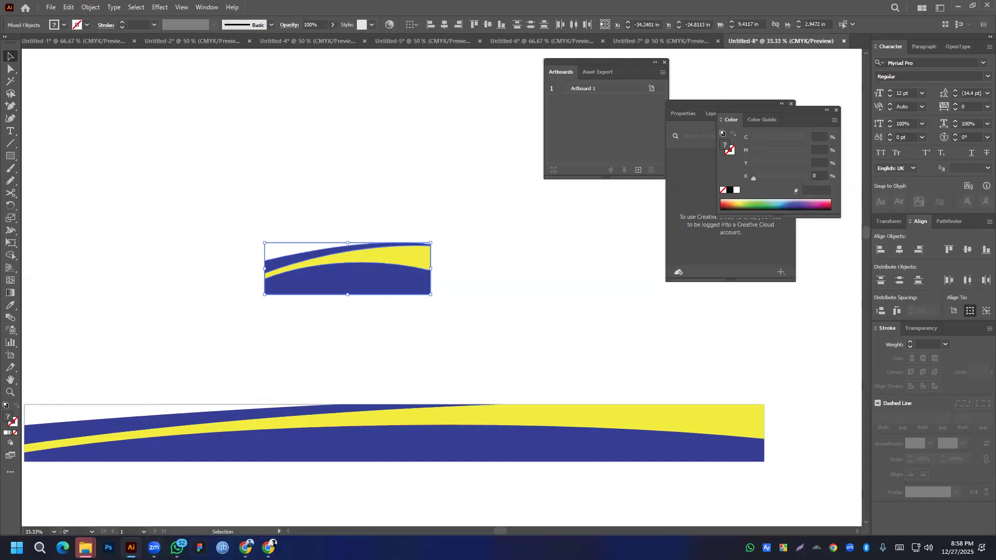
- Switch to Chrome, browse the Stationery Design image results and open the red professional business branding stationery set
click(245, 548)
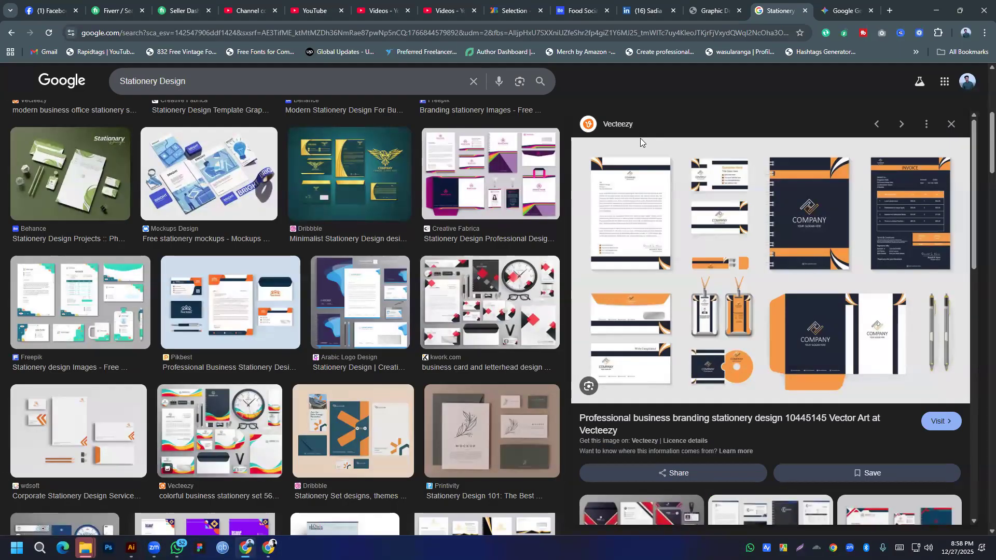
scroll(566, 333, down, 8)
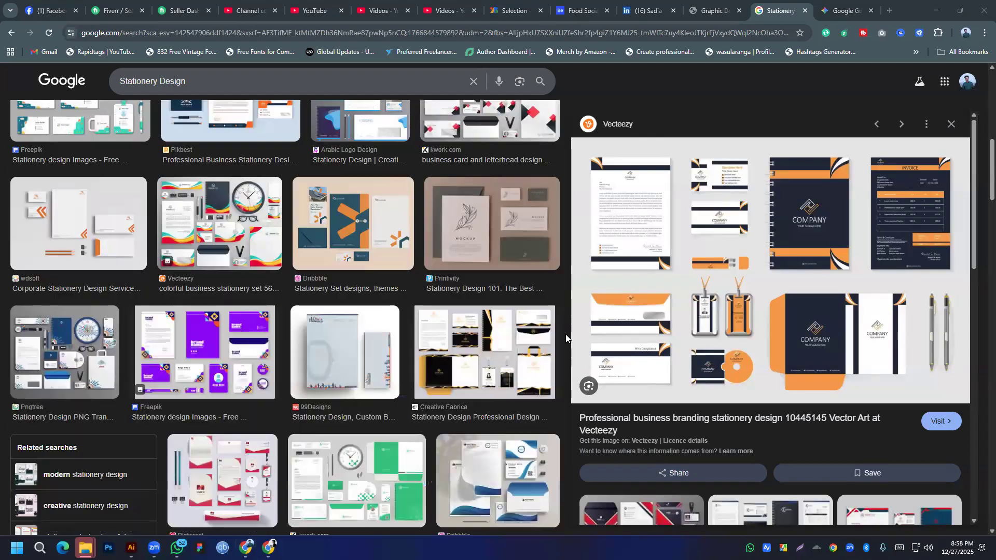
scroll(798, 385, down, 1)
scroll(798, 385, down, 10)
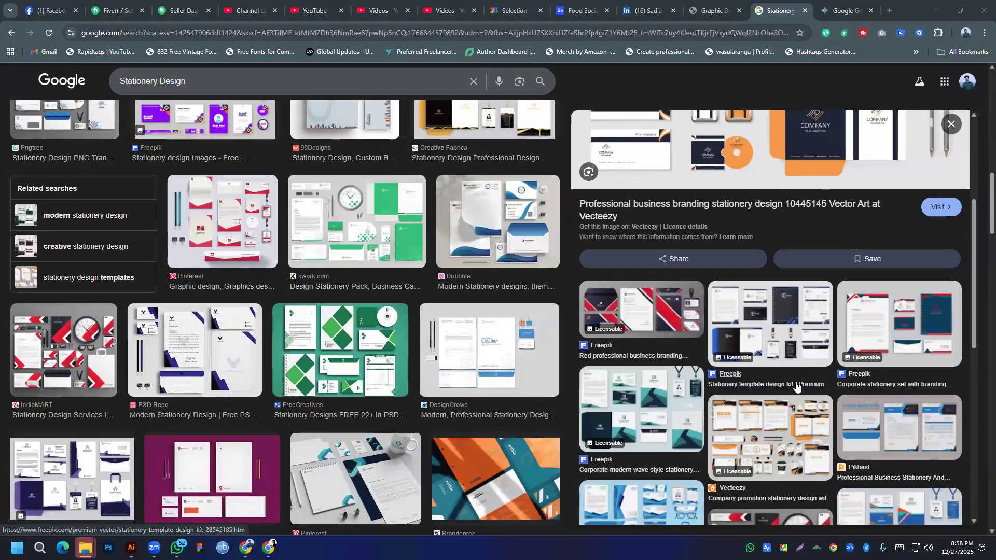
scroll(795, 388, up, 2)
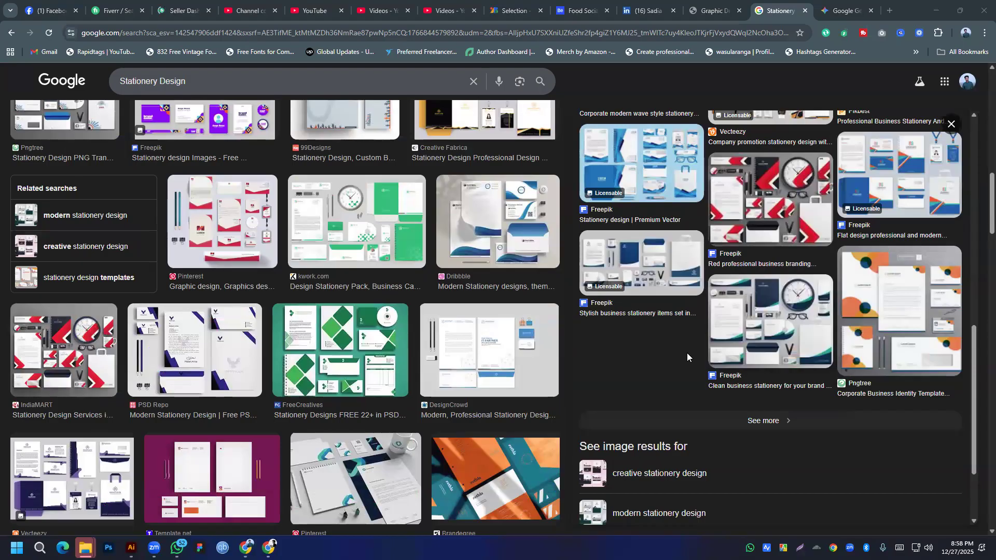
click(769, 191)
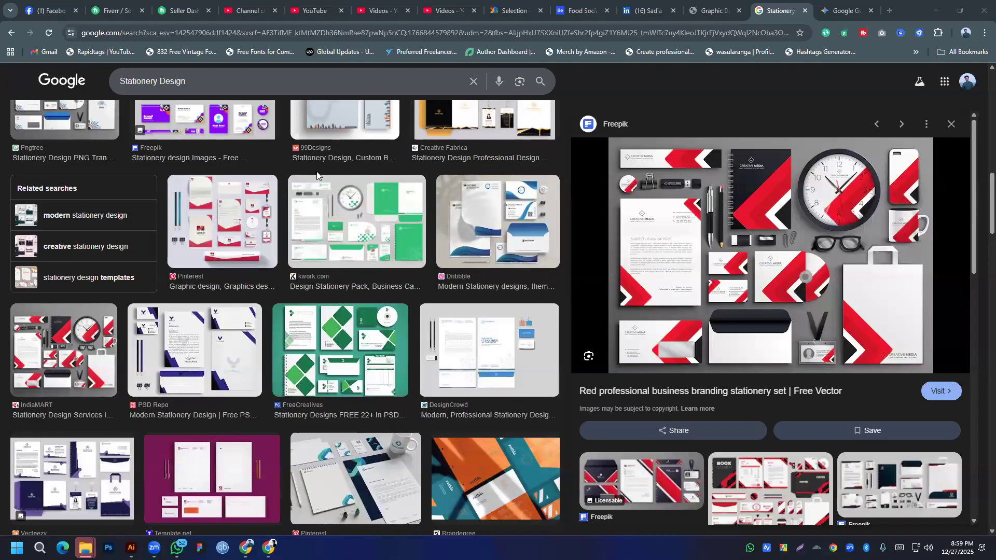
- Switch to another Chrome profile and open its Gmail inbox
click(965, 33)
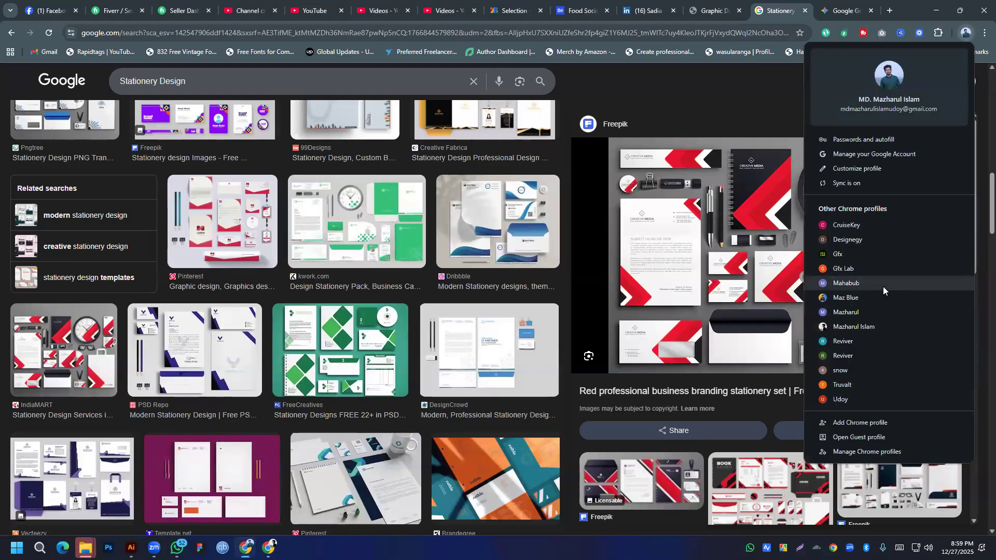
click(859, 299)
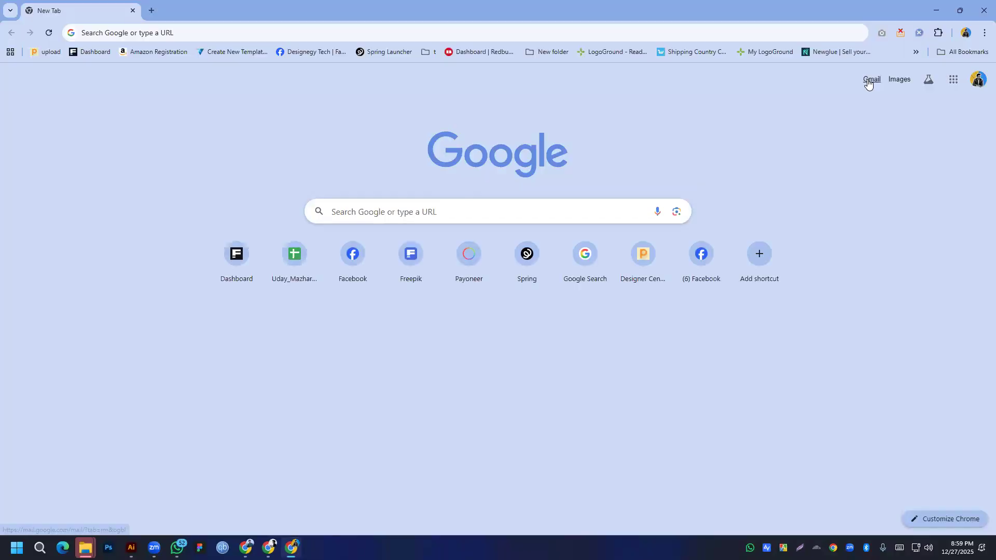
click(871, 81)
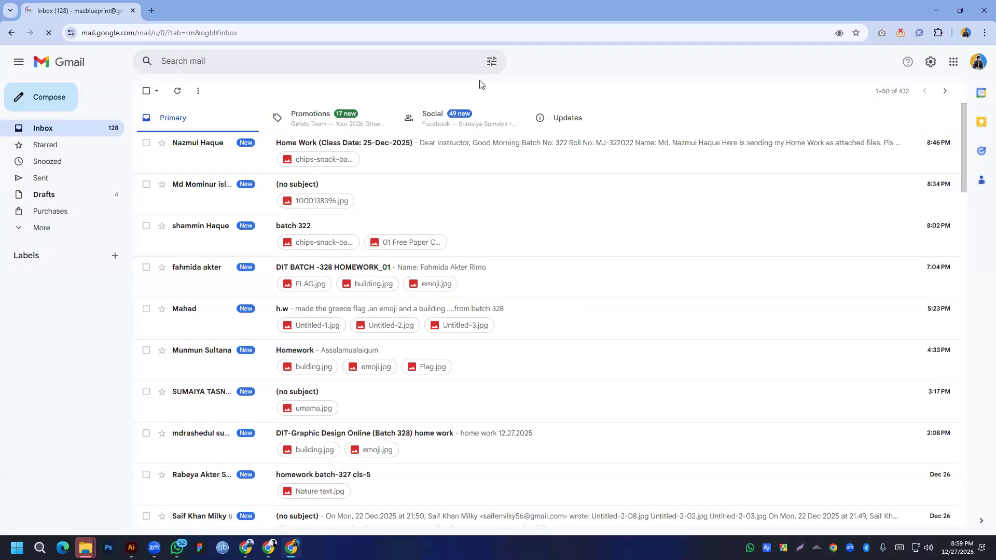
- Search the mailbox for the first sender's e-mail name and open the newest message from that sender
right_click(185, 62)
click(201, 187)
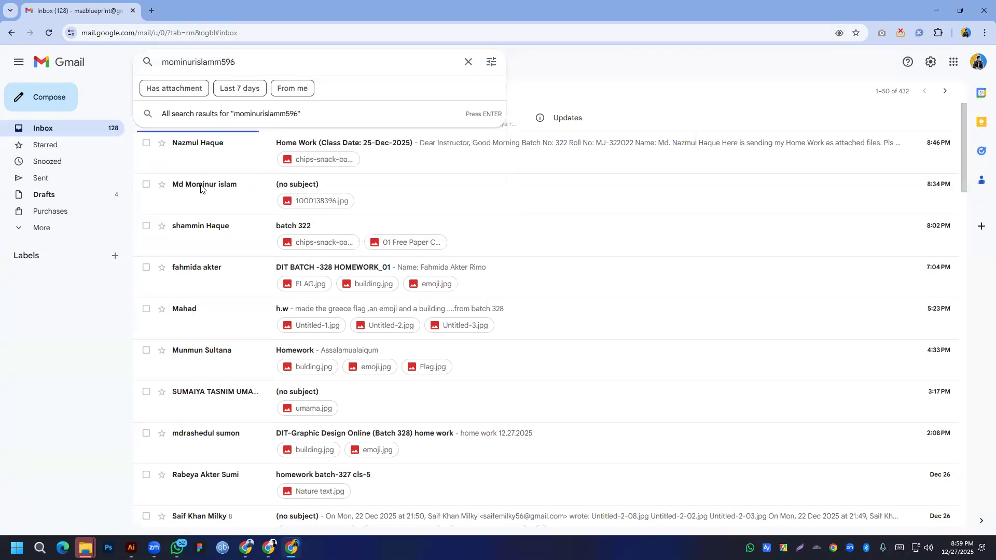
key(Return)
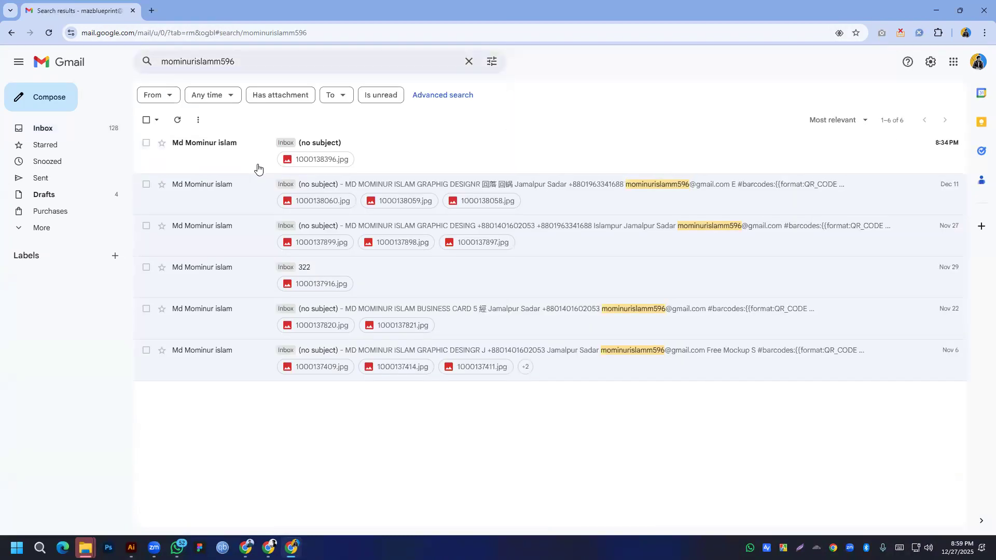
click(260, 144)
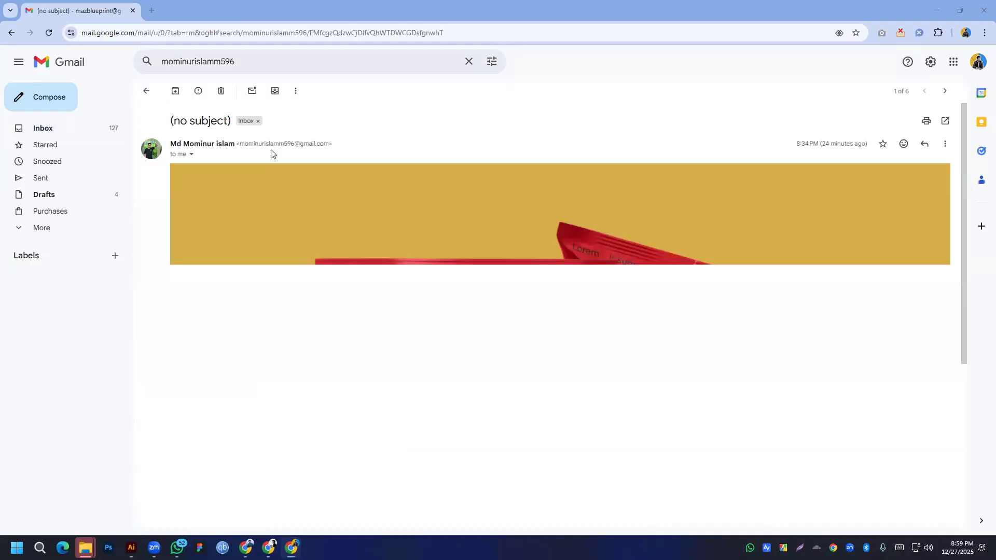
- Examine the potato chips packaging image in the message and return to the search results
scroll(656, 250, down, 4)
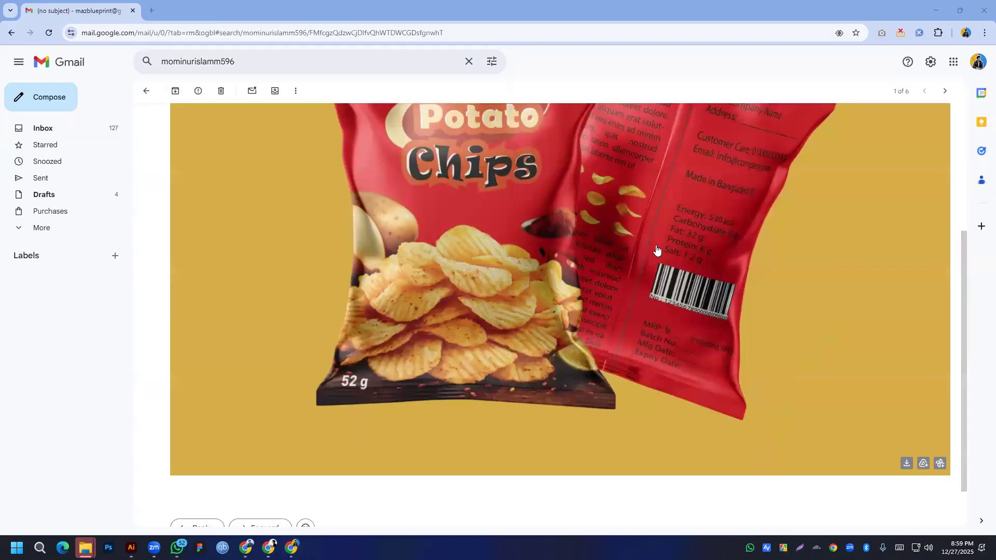
scroll(656, 250, up, 4)
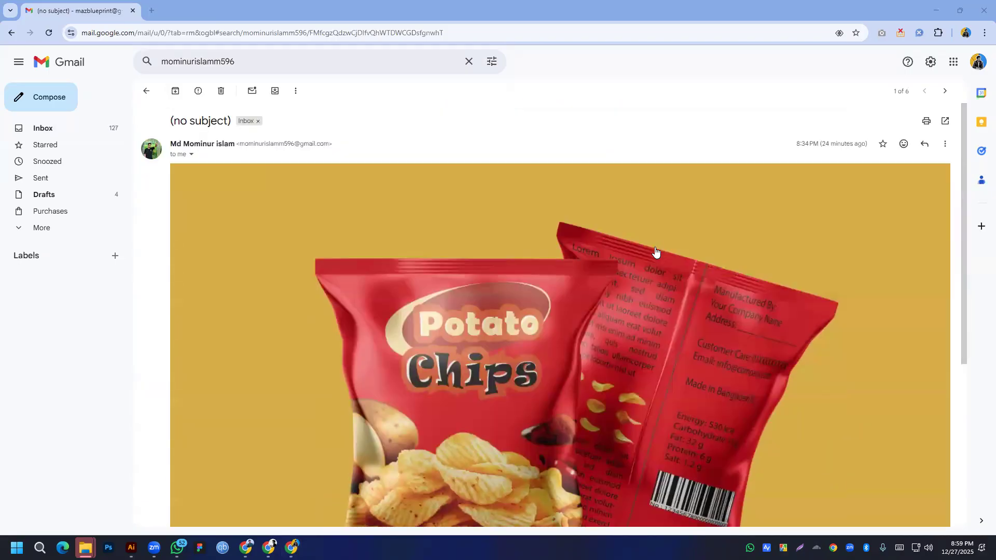
scroll(656, 251, down, 5)
scroll(655, 254, up, 5)
key(alt+Left)
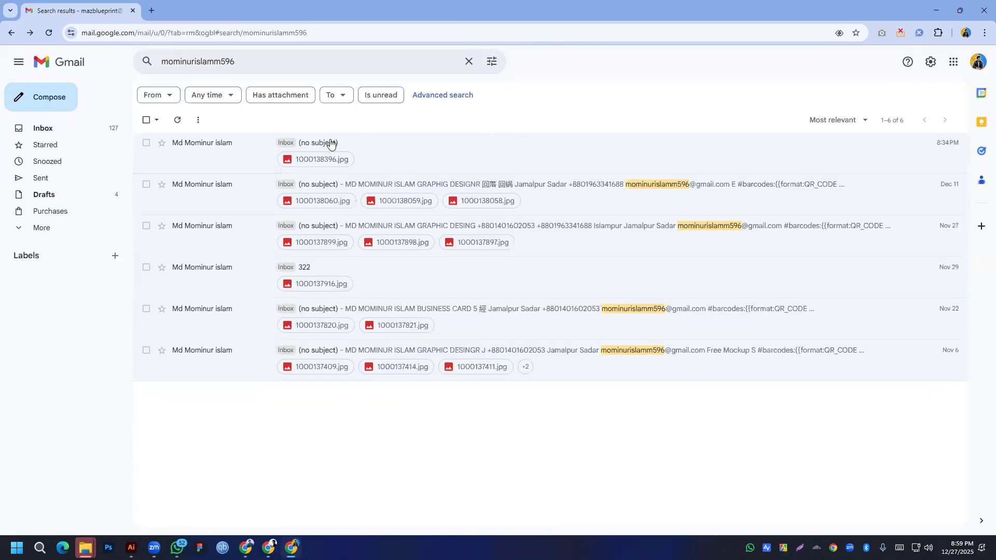
- Search the mailbox for another sender's e-mail name and open the batch 322 message
click(681, 136)
double_click(280, 65)
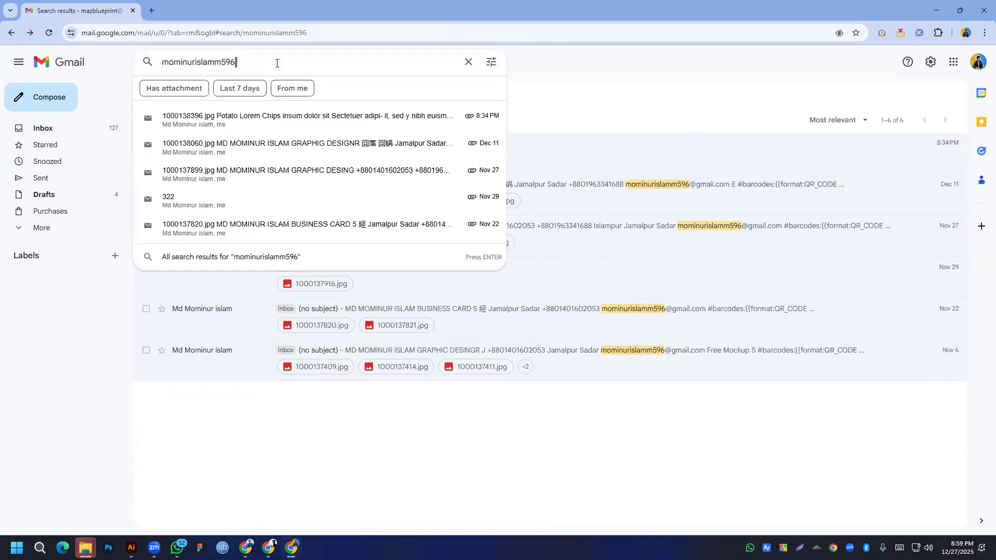
right_click(277, 63)
click(294, 153)
key(Return)
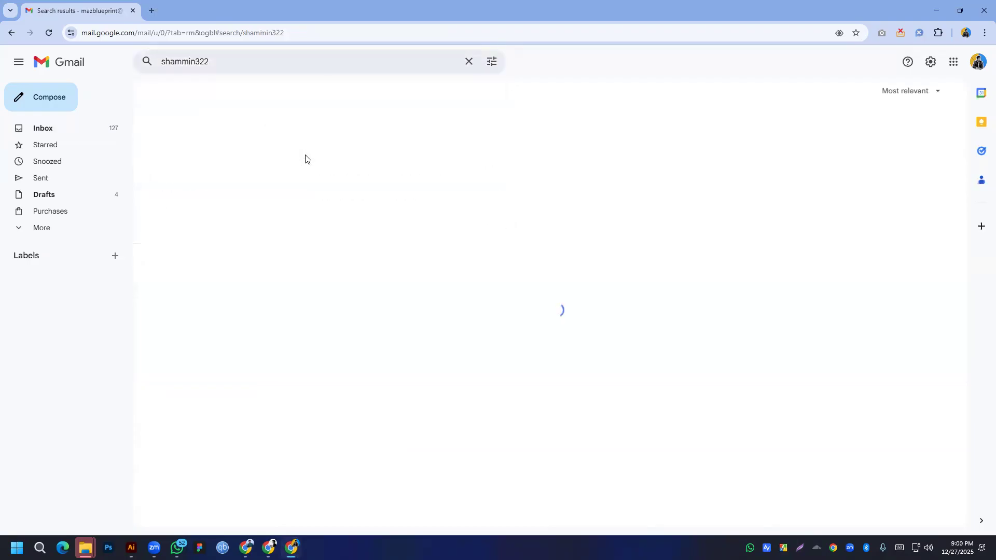
click(337, 149)
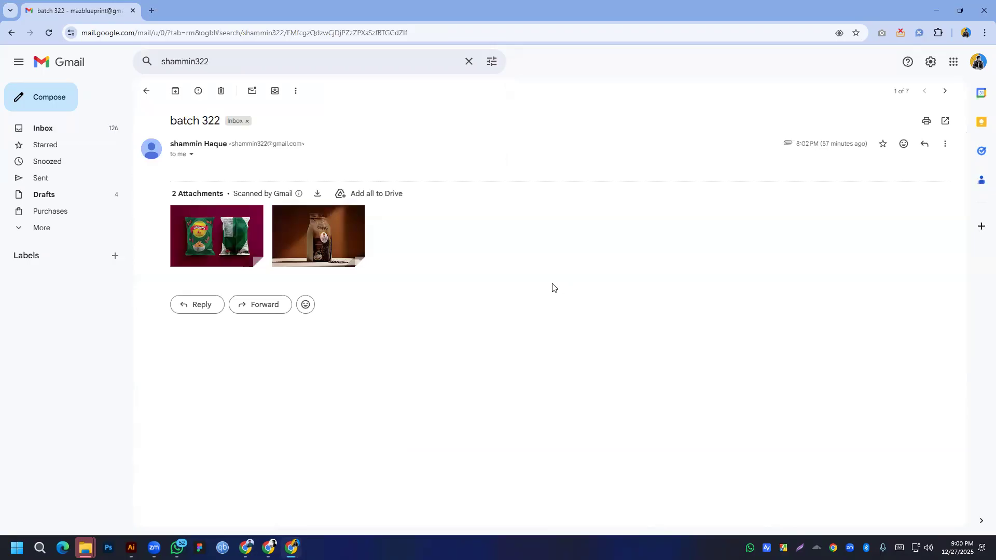
- View the chips snack bag mockup attachment and the paper coffee bag packaging mockup attachment full size
mouse_move(212, 244)
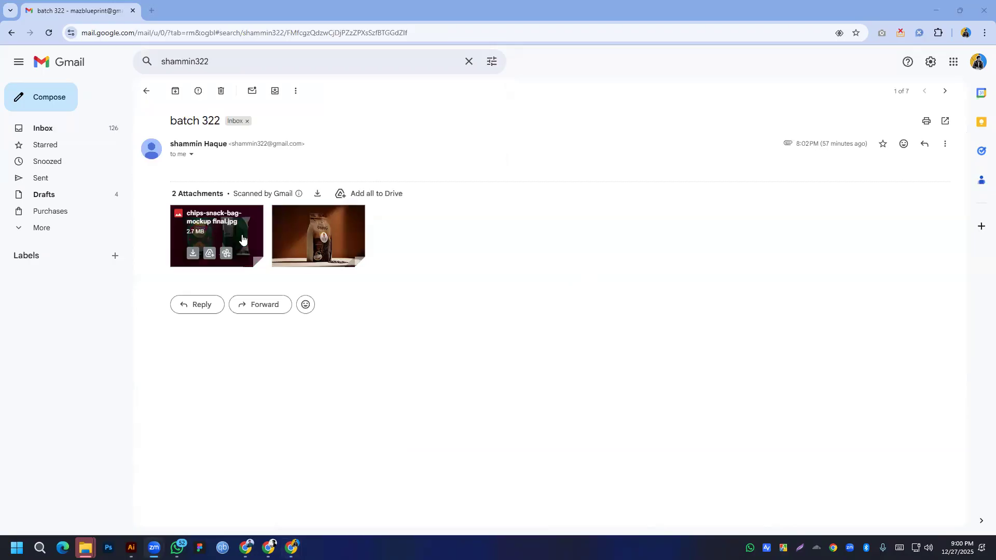
click(242, 235)
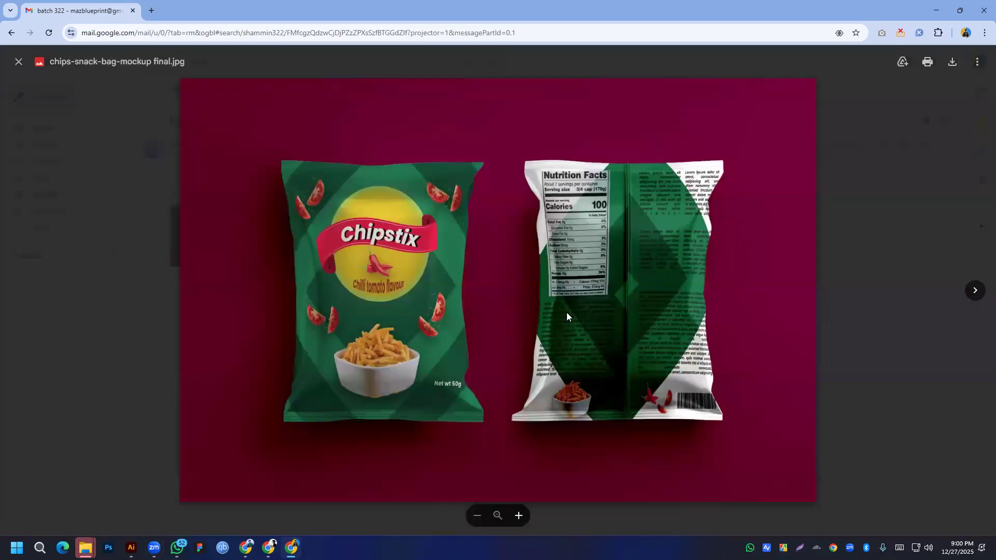
click(972, 300)
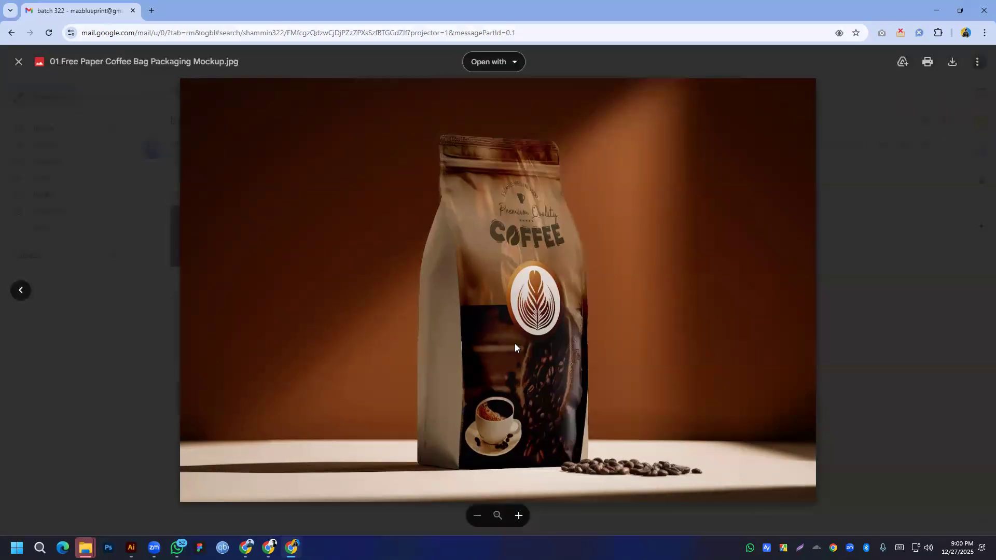
- Close the coffee bag mockup preview and leave the batch 322 message and search results for the inbox
click(130, 265)
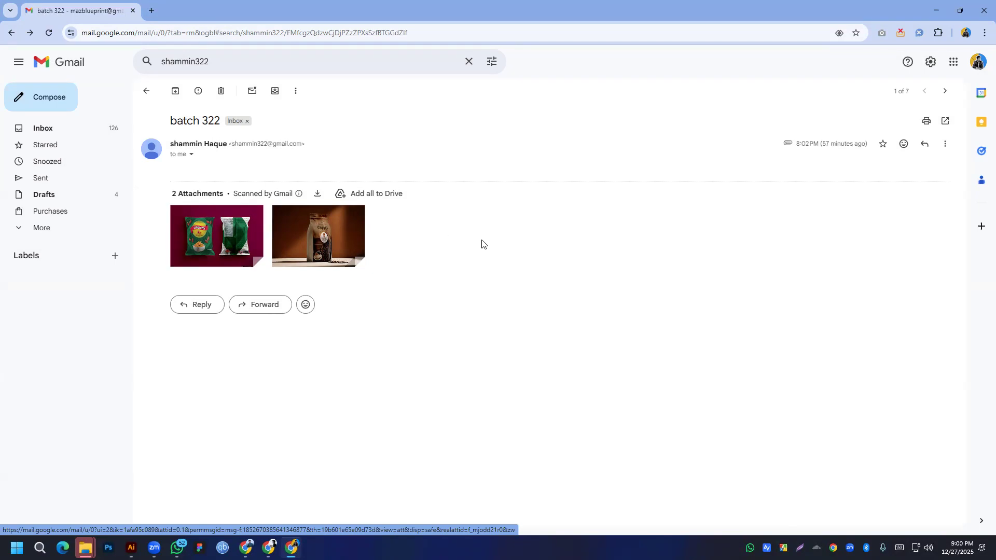
key(alt+Left)
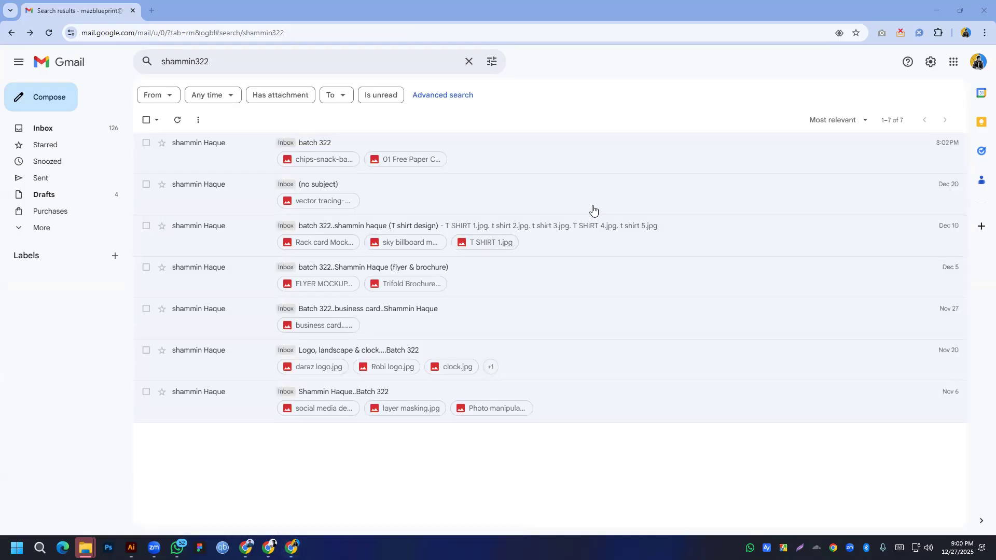
click(69, 60)
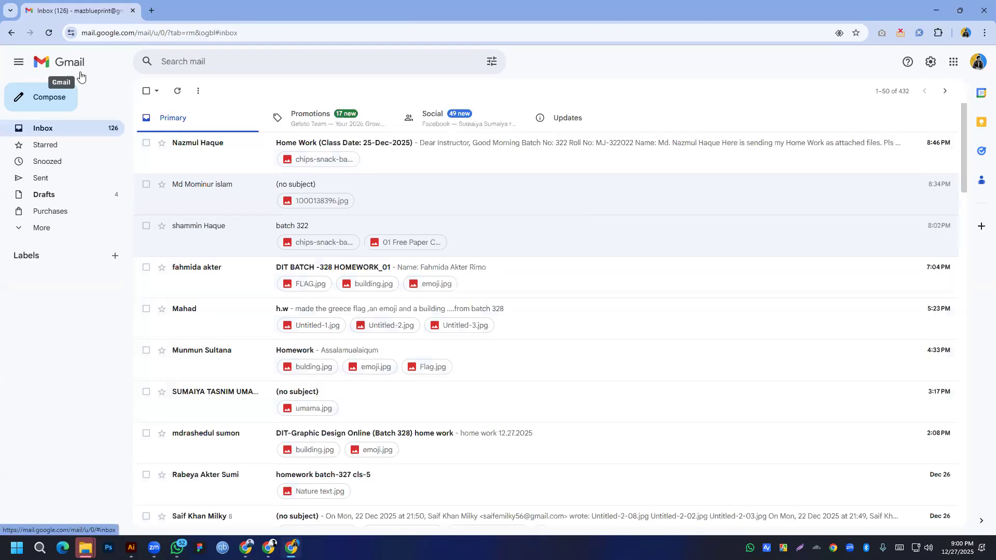
- Open the Home Work (Class Date: 25-Dec-2025) message and view its chips snack bag attachment full size
click(298, 148)
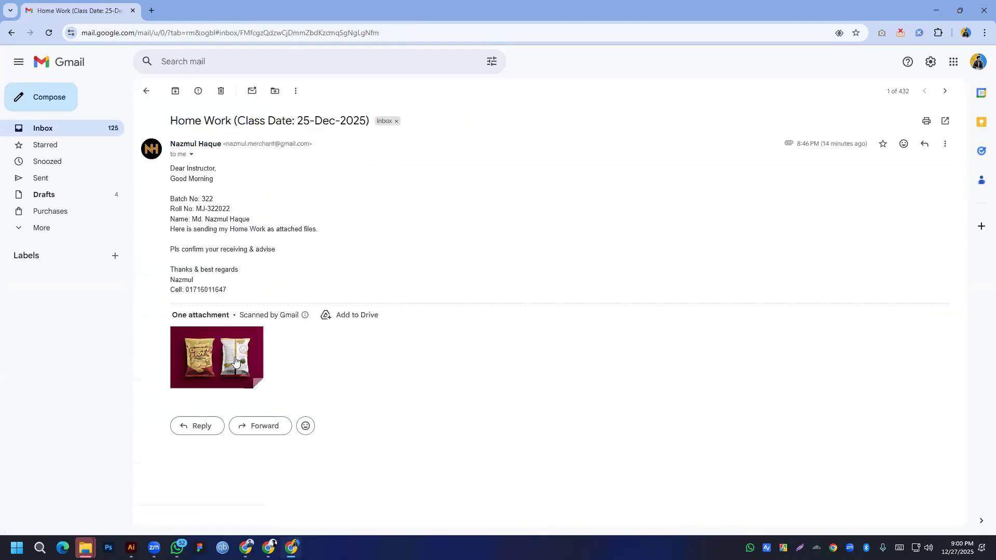
click(242, 359)
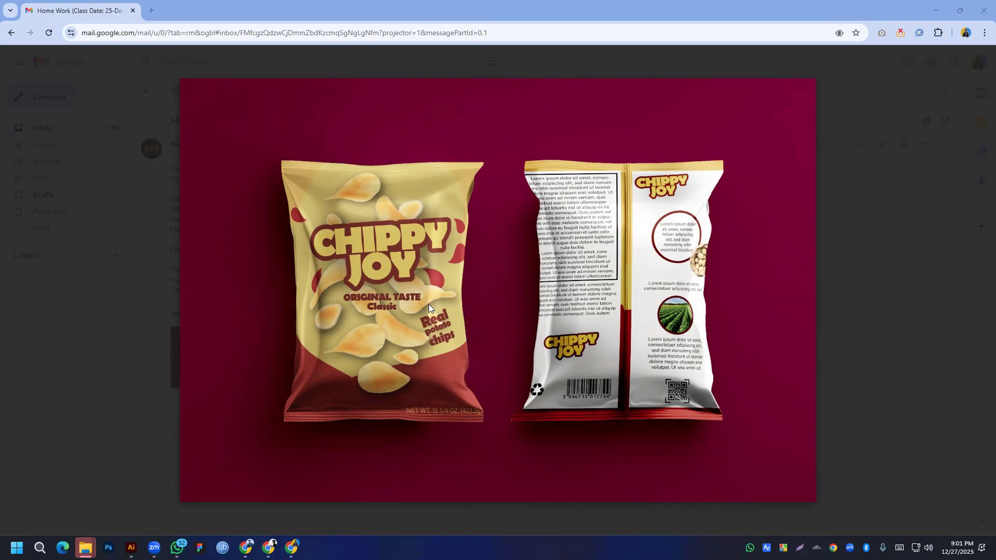
click(117, 386)
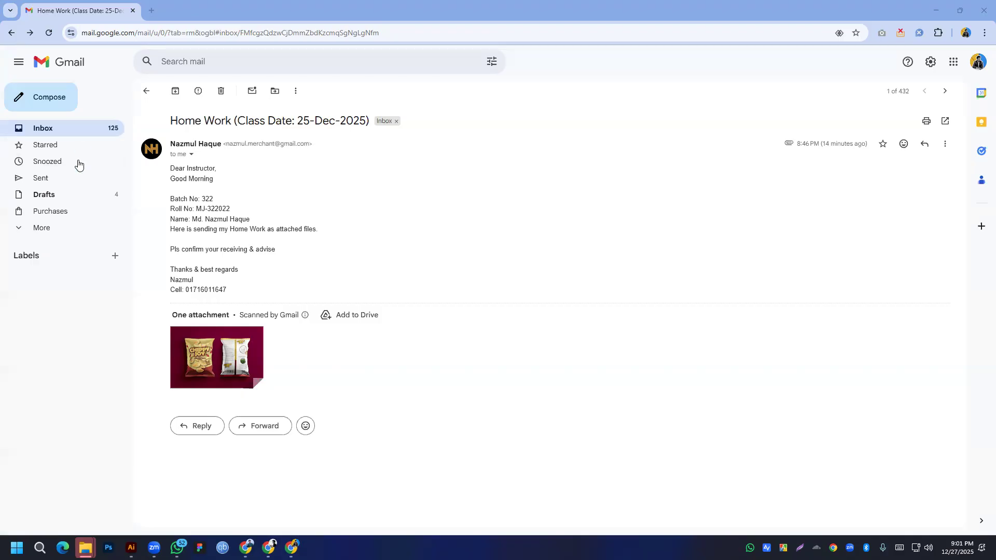
- Return to the inbox and look through the older homework messages from the students
click(145, 93)
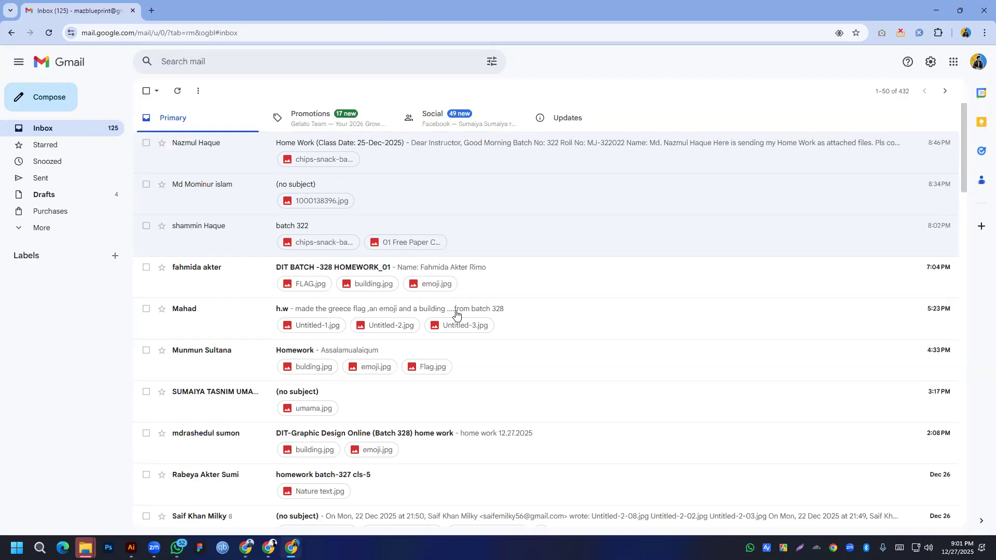
scroll(330, 351, down, 3)
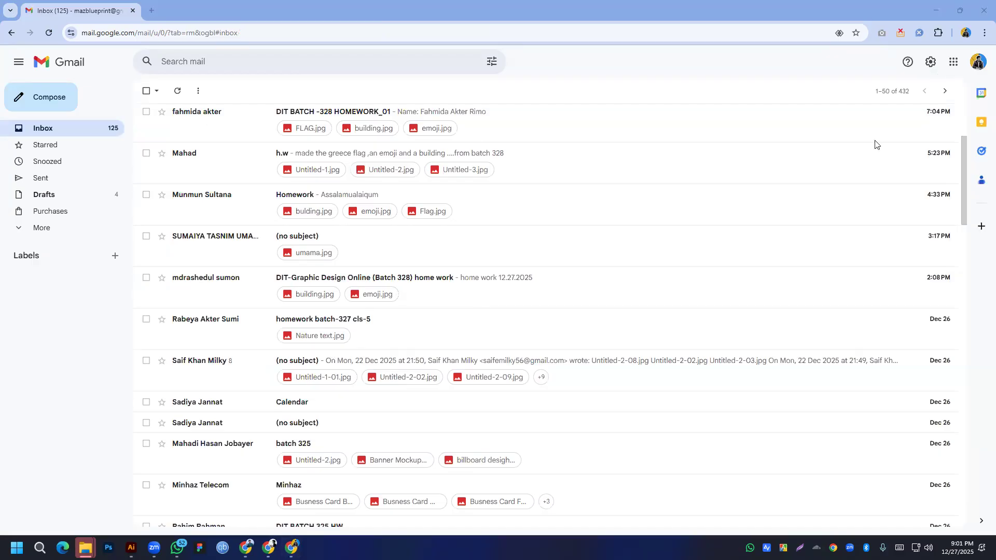
scroll(394, 359, down, 3)
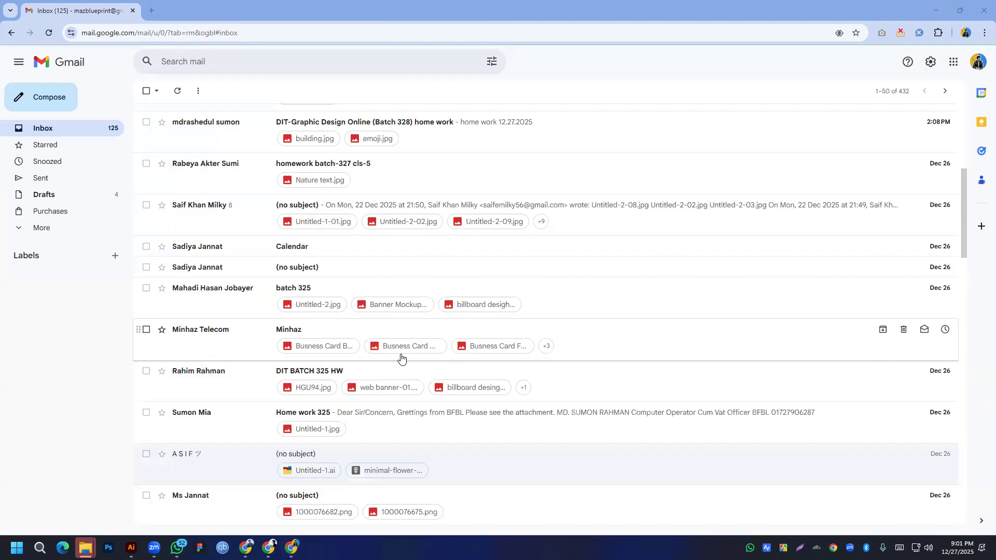